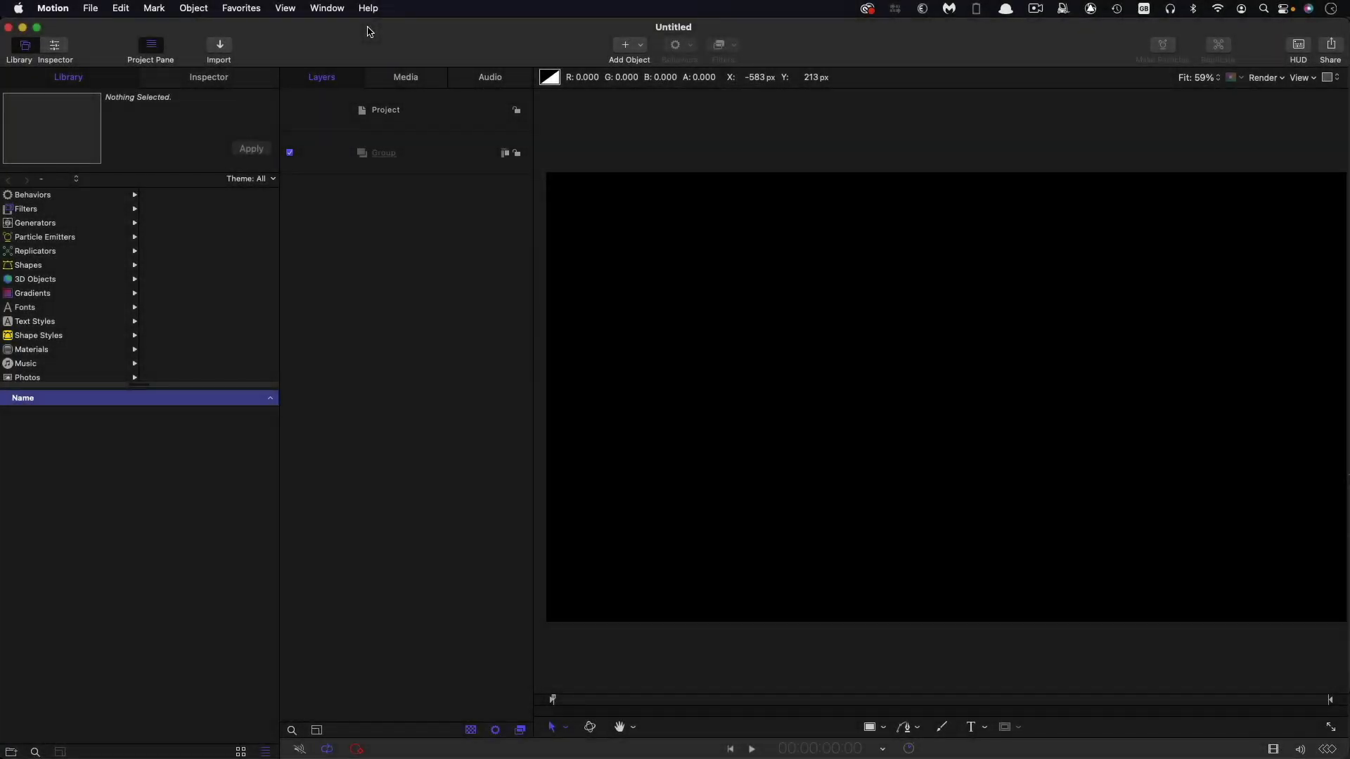
# Confirm the 60-second project duration, then import Background.jpg from Assets into the empty group
pyautogui.press('super+3')
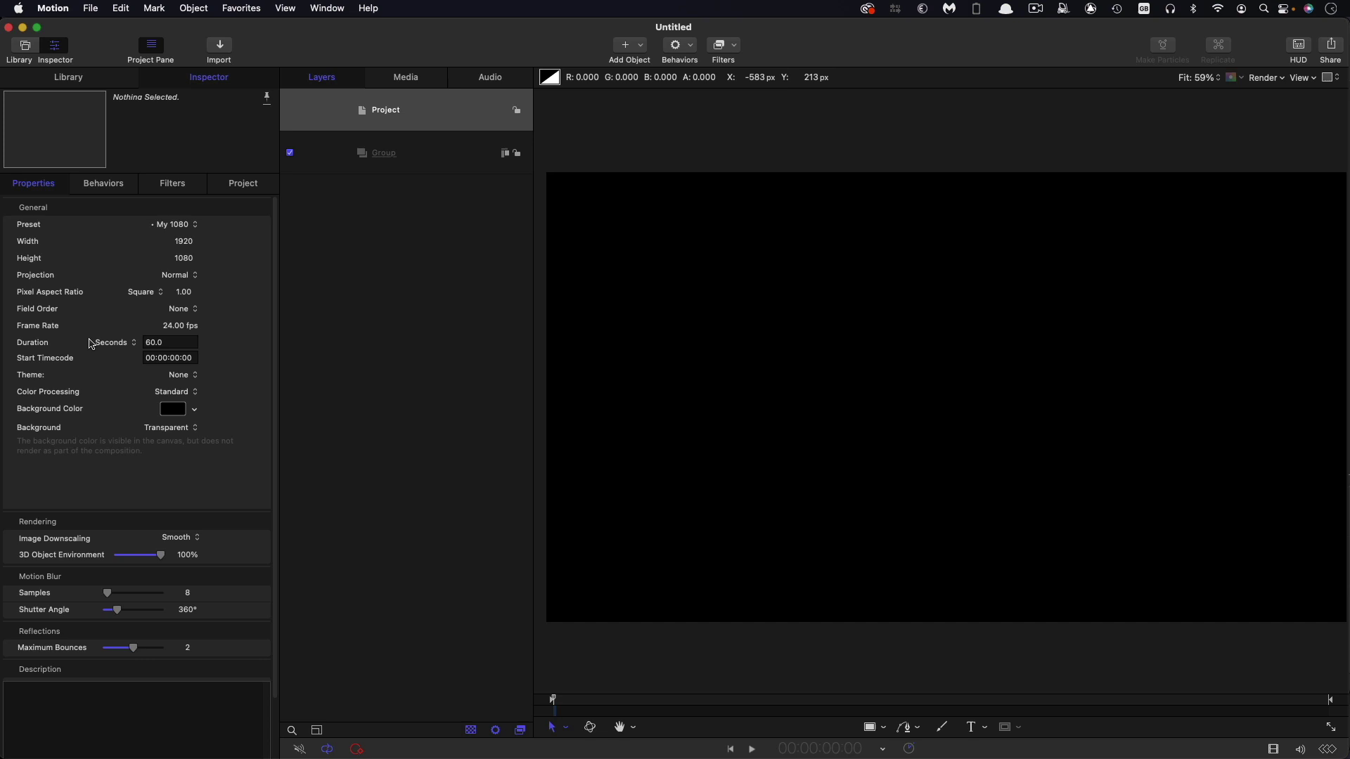
pyautogui.click(184, 342)
pyautogui.click(422, 149)
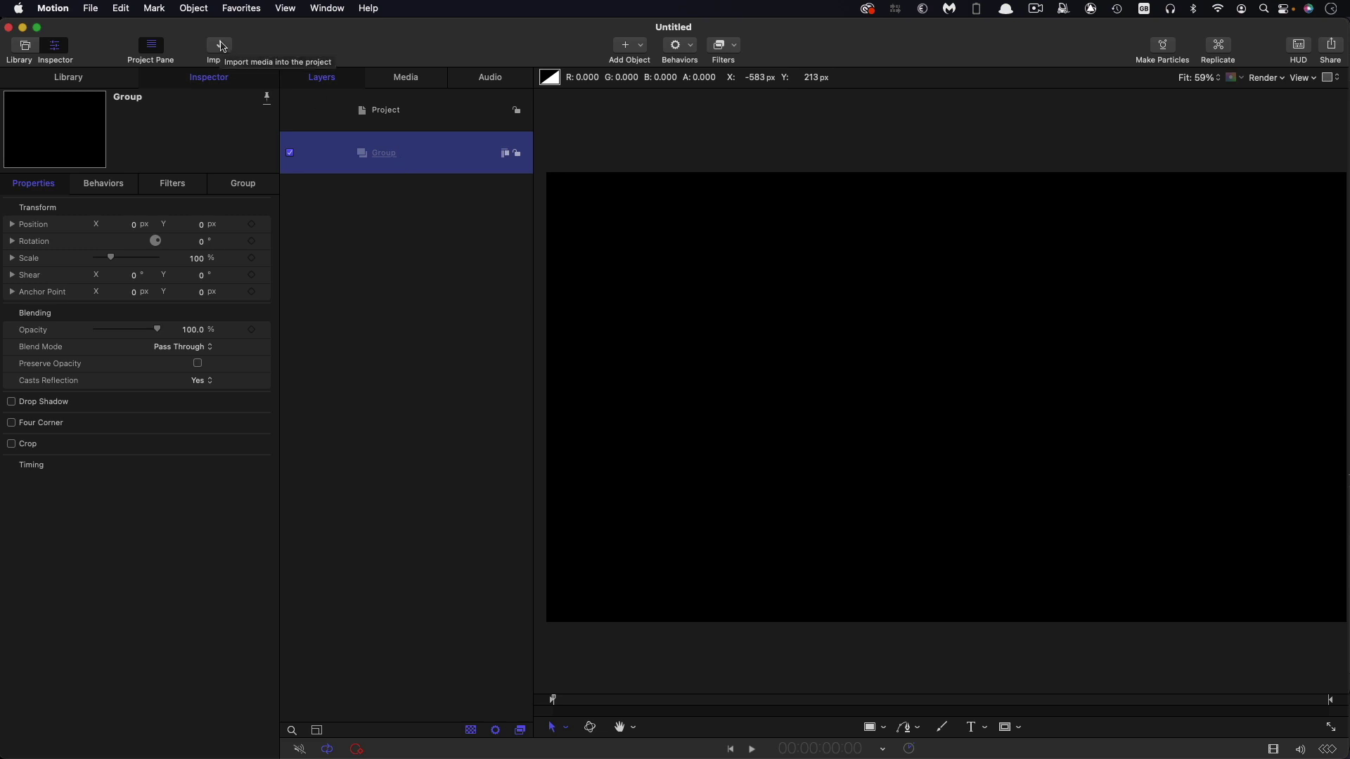
pyautogui.click(222, 47)
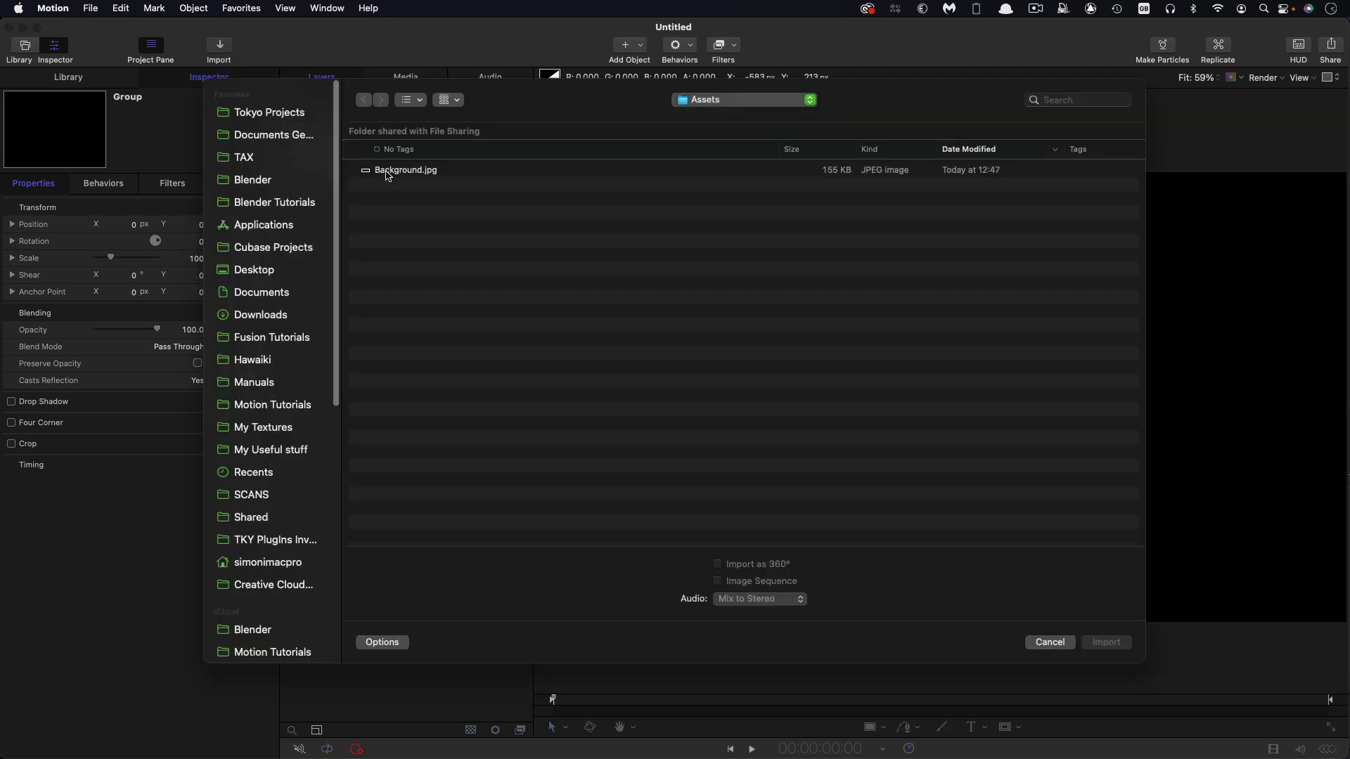
pyautogui.click(389, 172)
pyautogui.click(1110, 643)
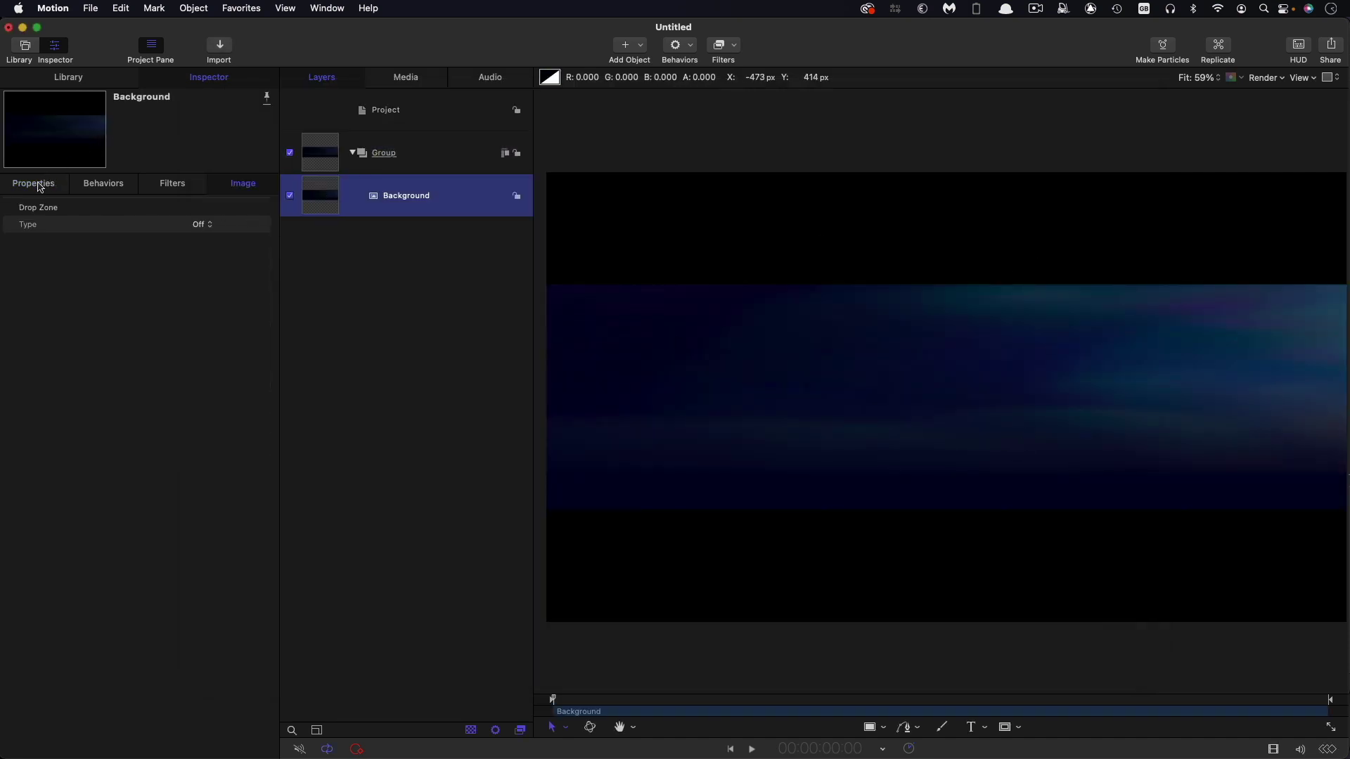
# Scale the background to 150% X and 200% Y and set its Z position to -1500
pyautogui.click(35, 184)
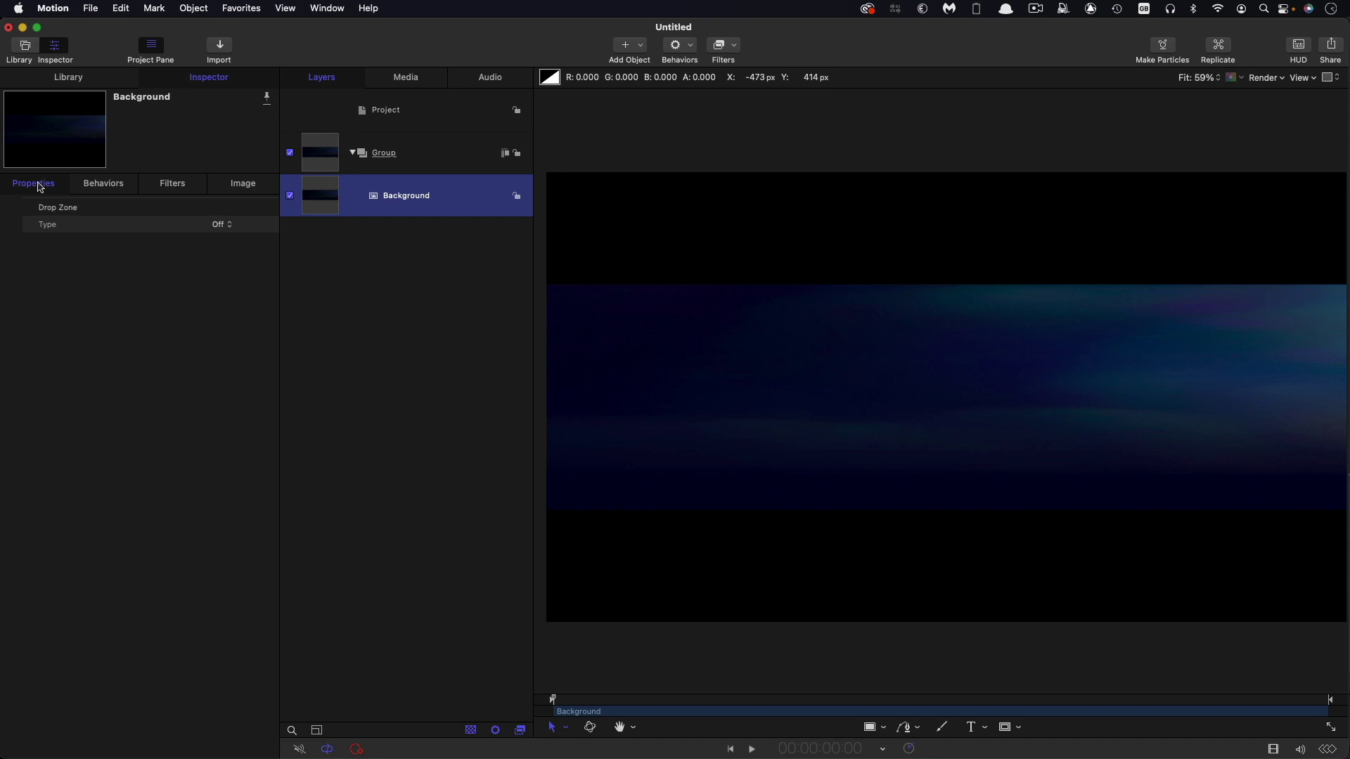
pyautogui.click(12, 258)
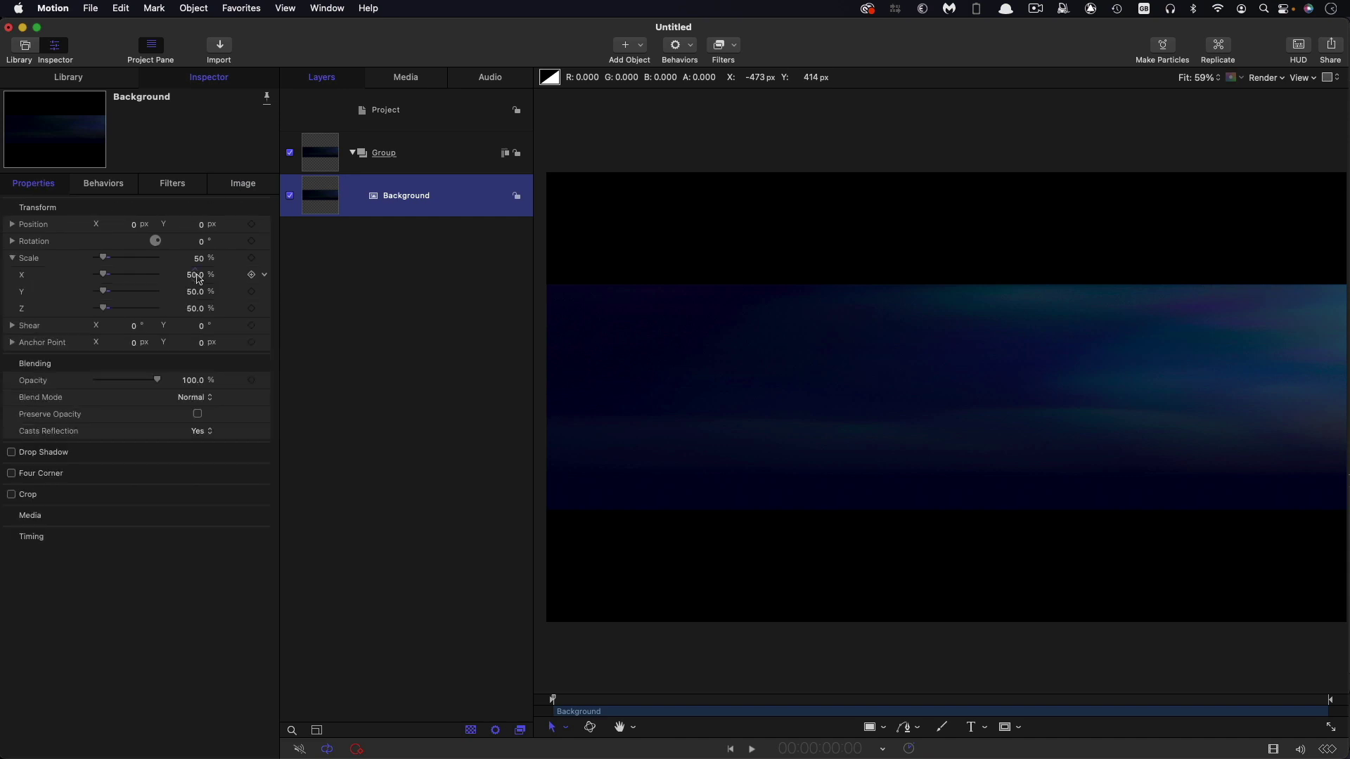
pyautogui.click(197, 276)
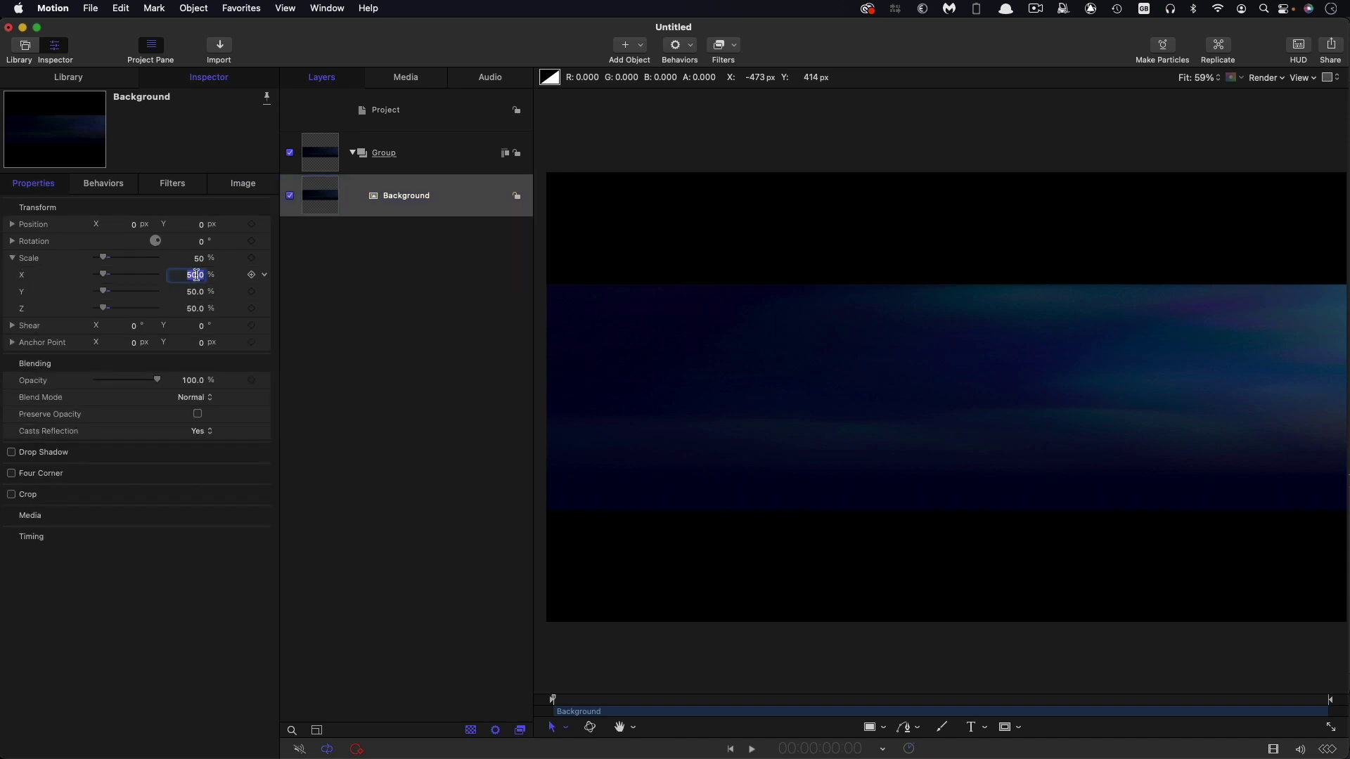
pyautogui.write('150')
pyautogui.press('Tab')
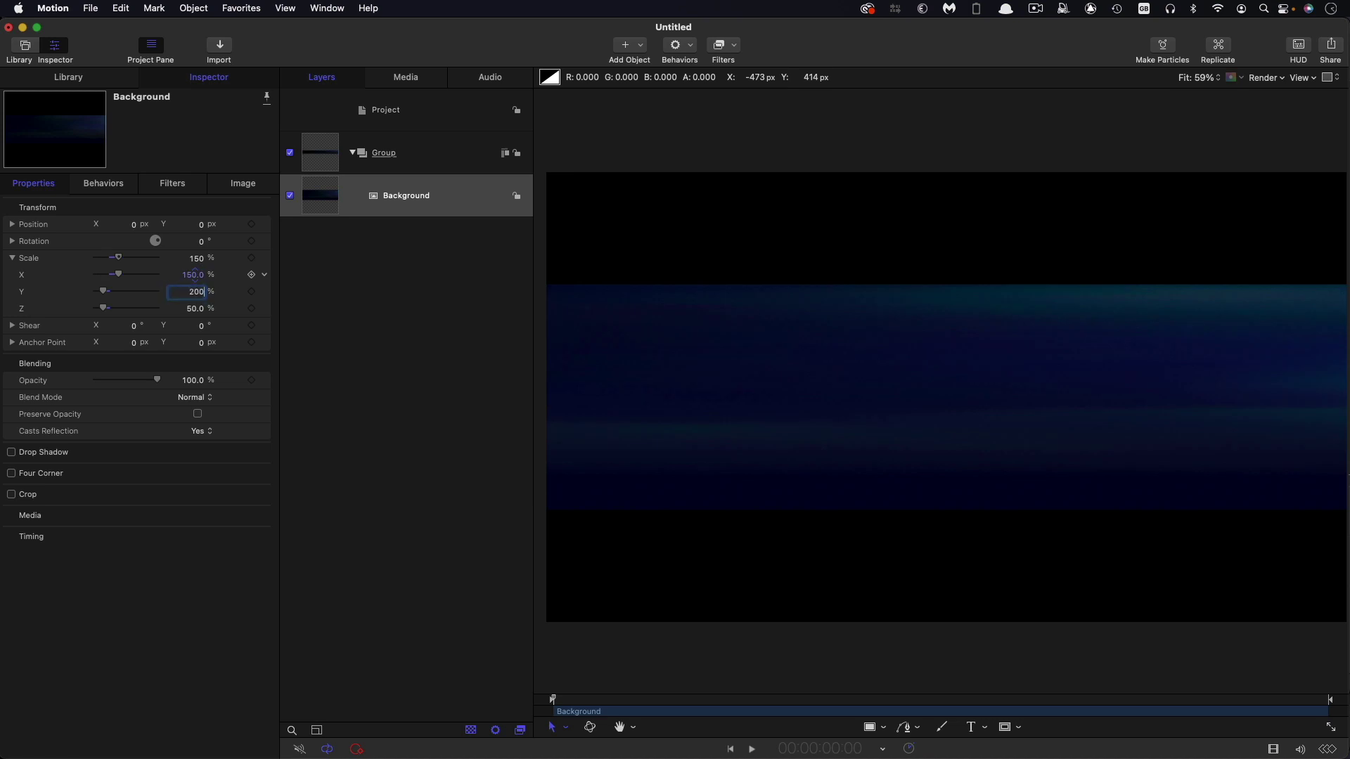
pyautogui.write('200')
pyautogui.press('Tab')
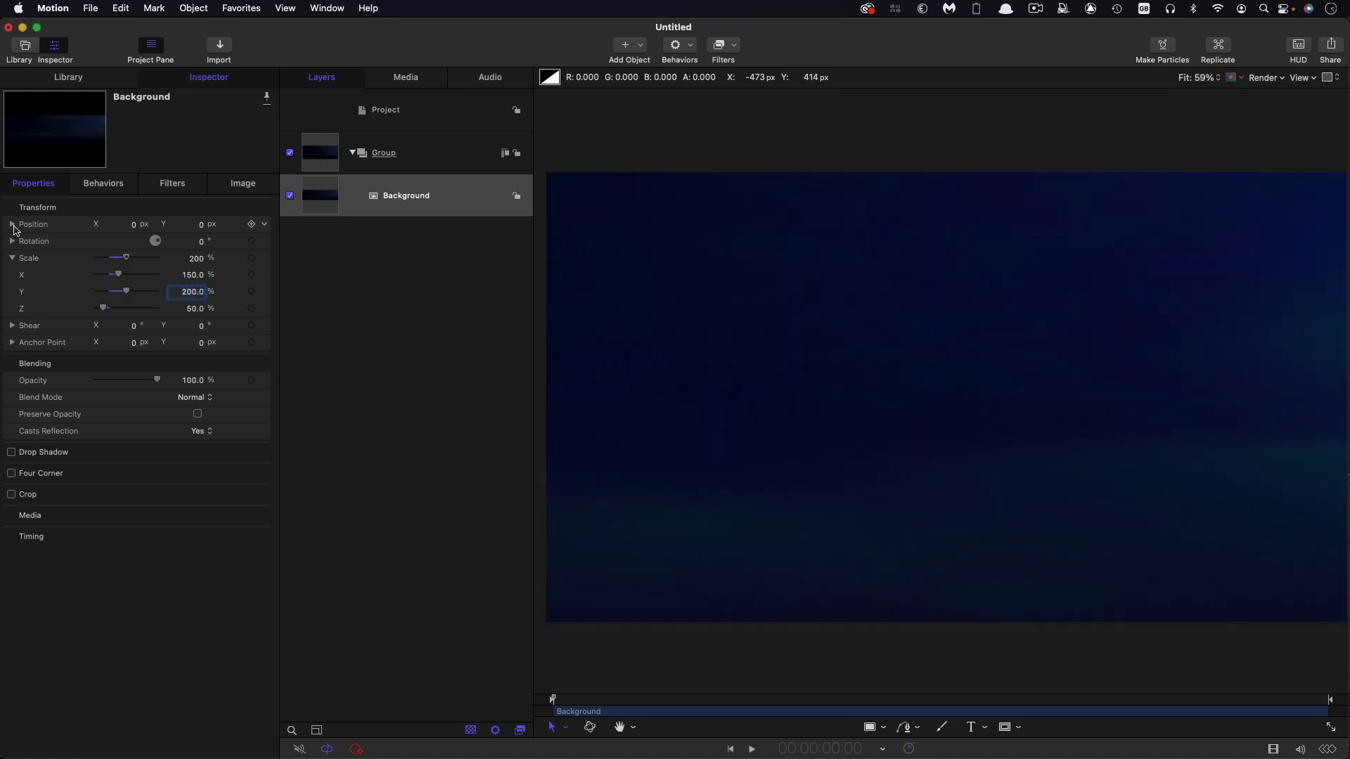
pyautogui.click(12, 224)
pyautogui.click(199, 274)
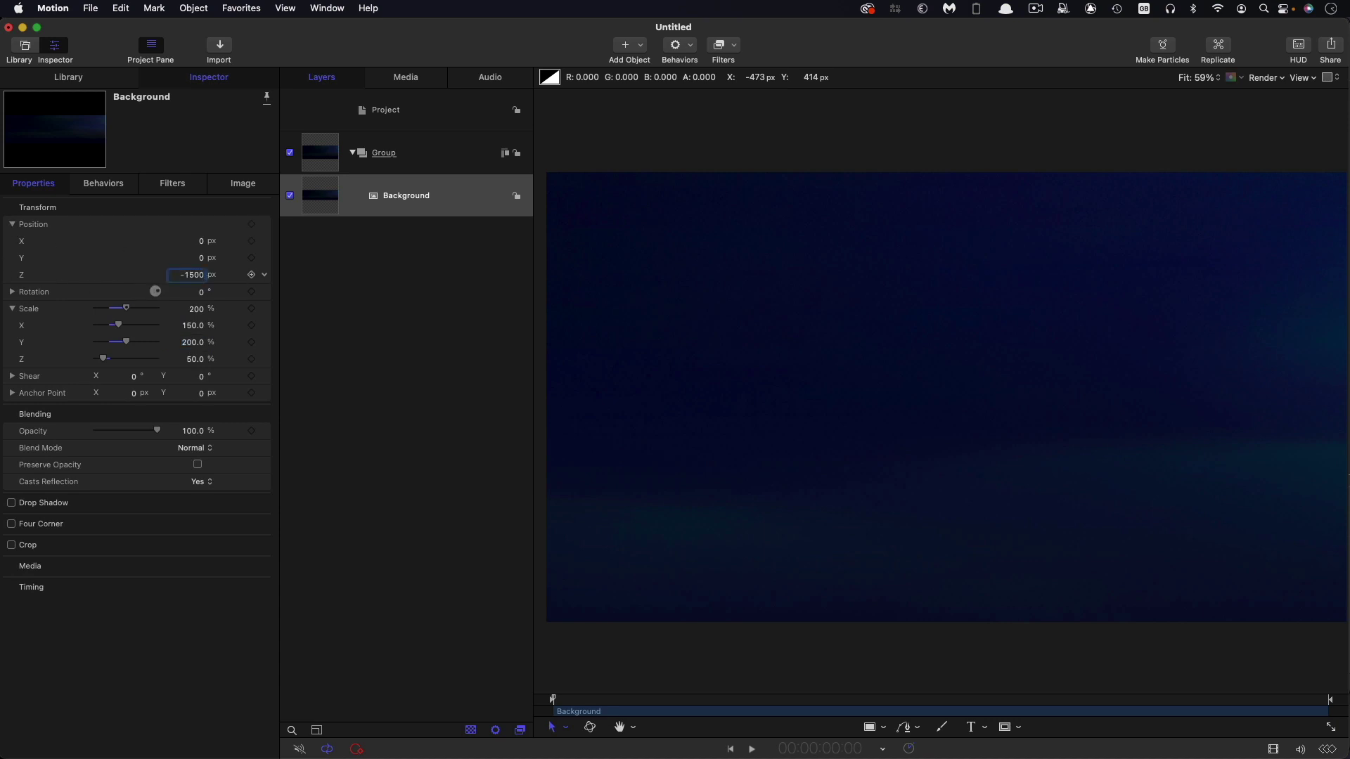
pyautogui.press('Return')
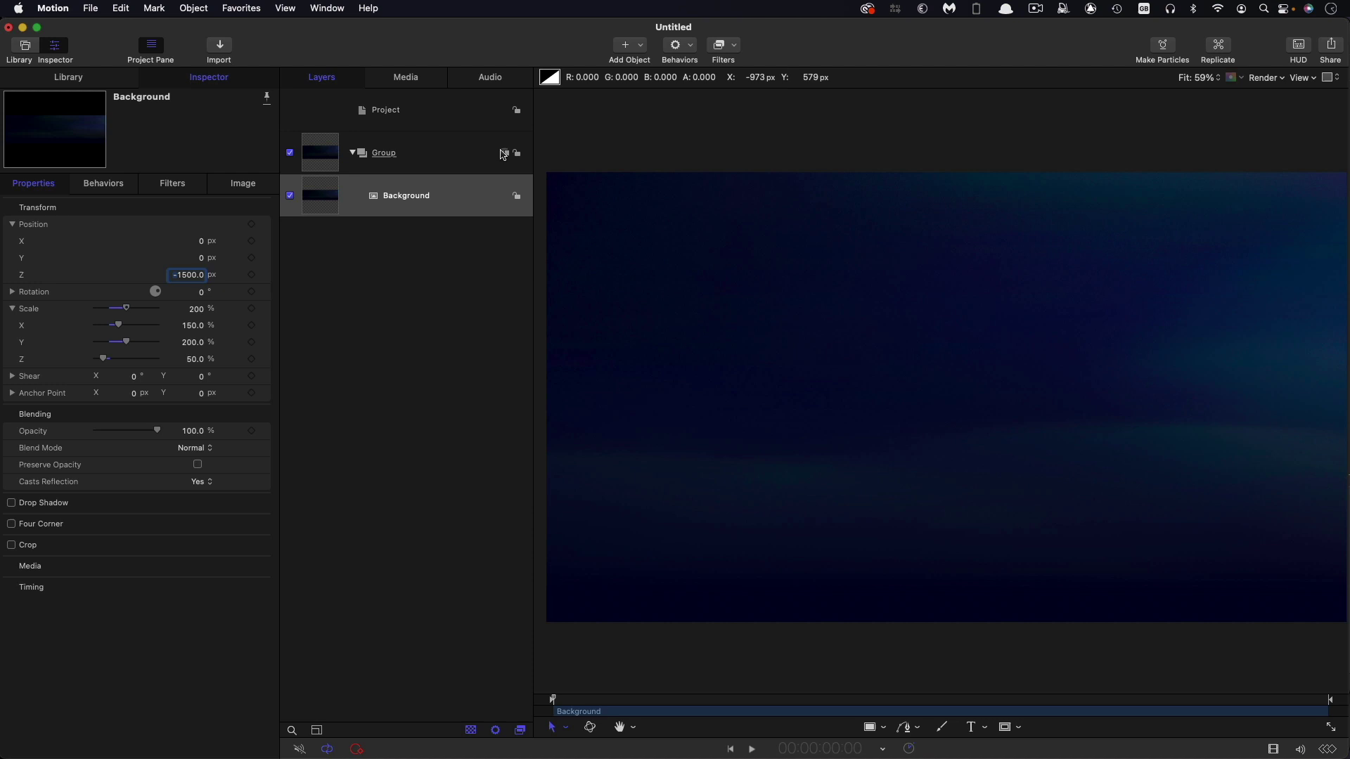
# Make the group 3D and set the background's Lighting Shading to Off
pyautogui.click(503, 153)
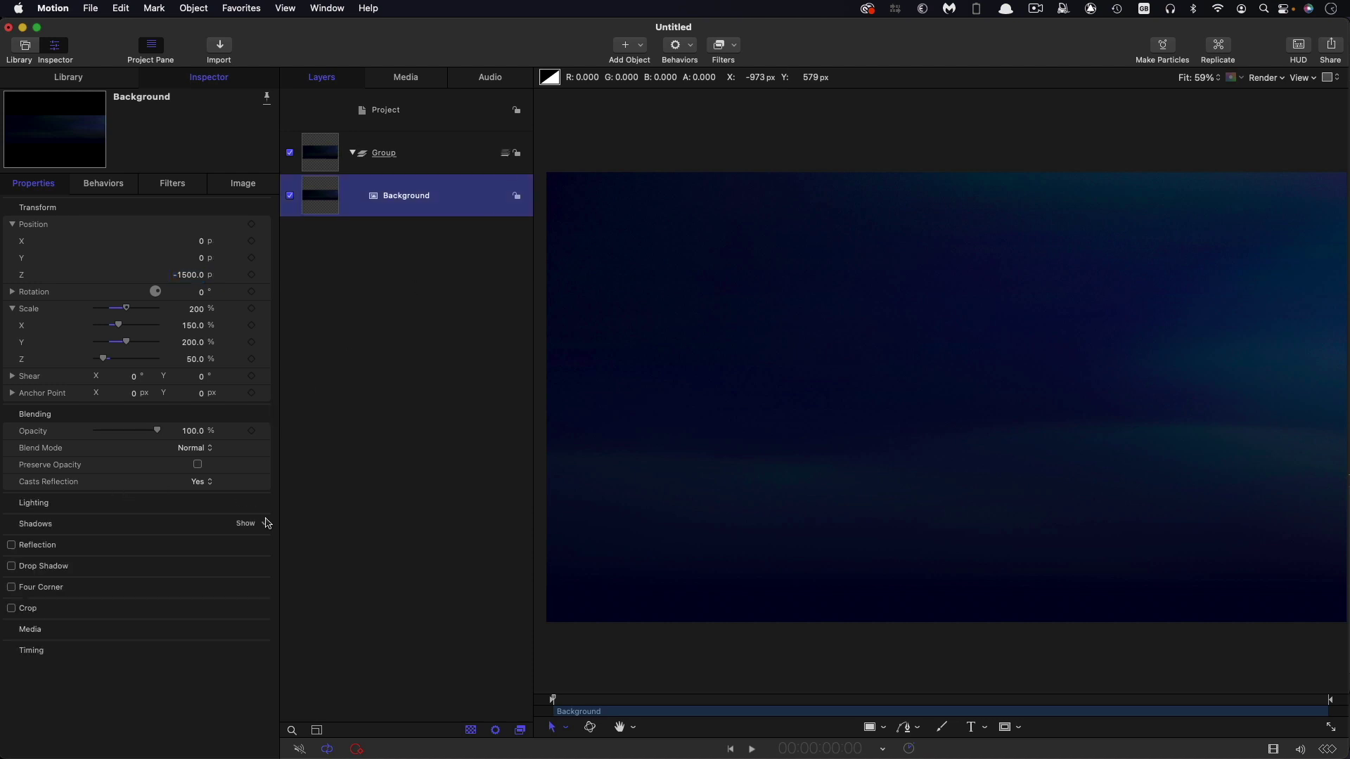
pyautogui.click(245, 503)
pyautogui.click(186, 521)
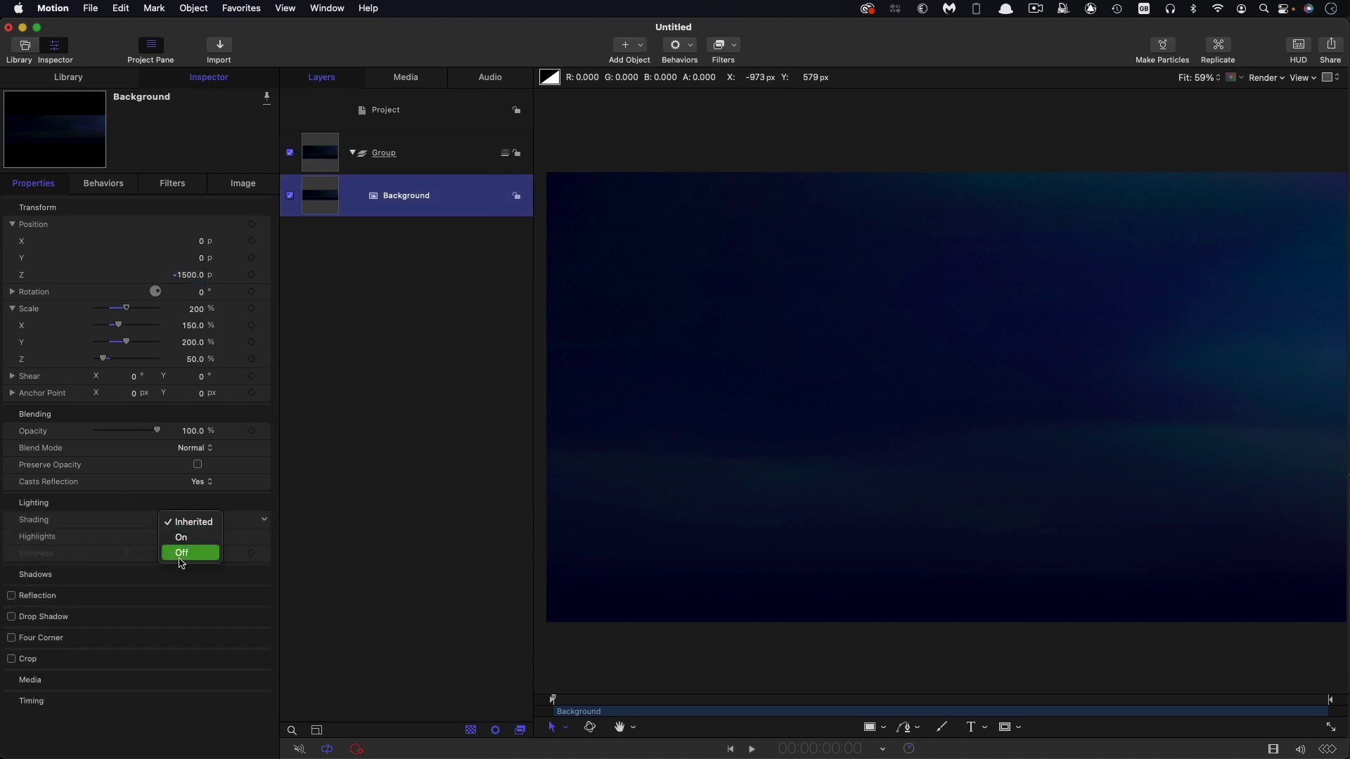
pyautogui.click(180, 555)
# Create a new 2D Group 1 and add the Gradient generator from the Library into it
pyautogui.click(431, 129)
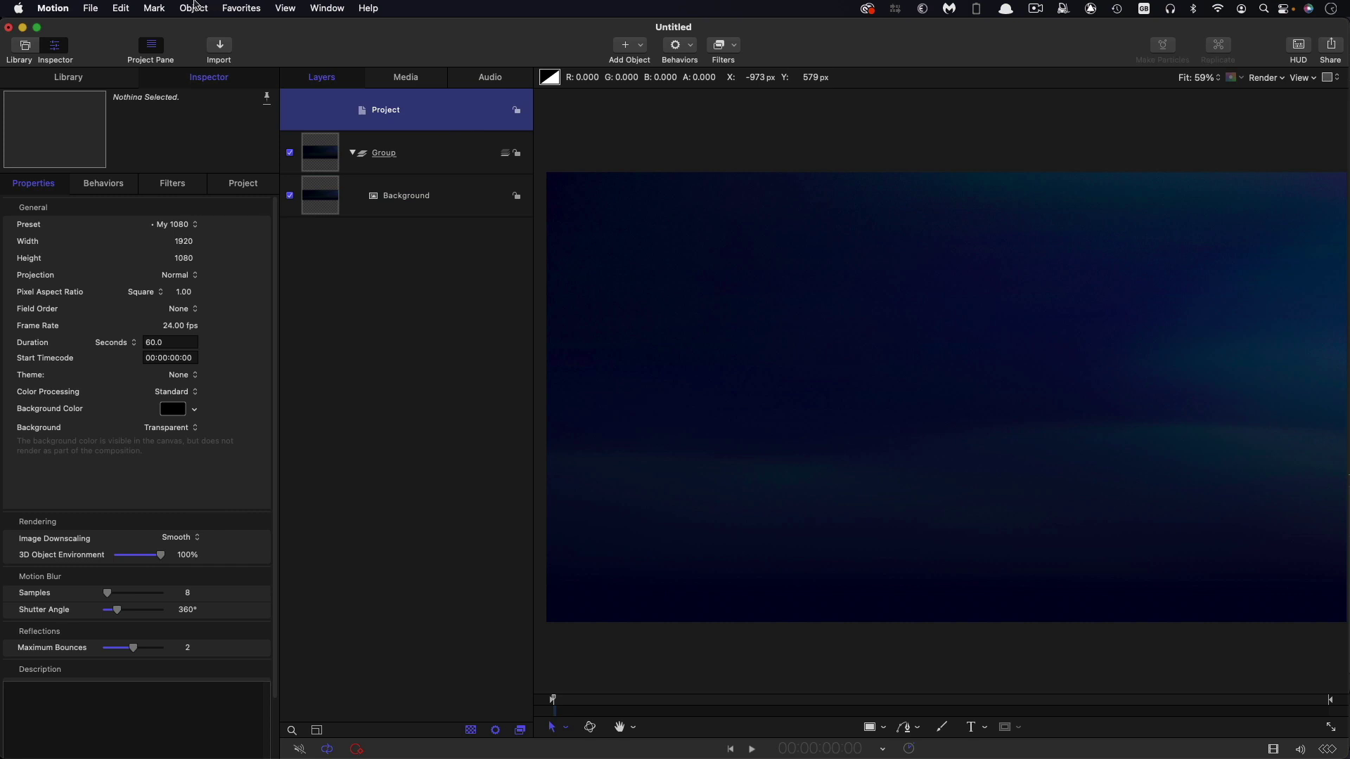
pyautogui.click(195, 5)
pyautogui.click(197, 31)
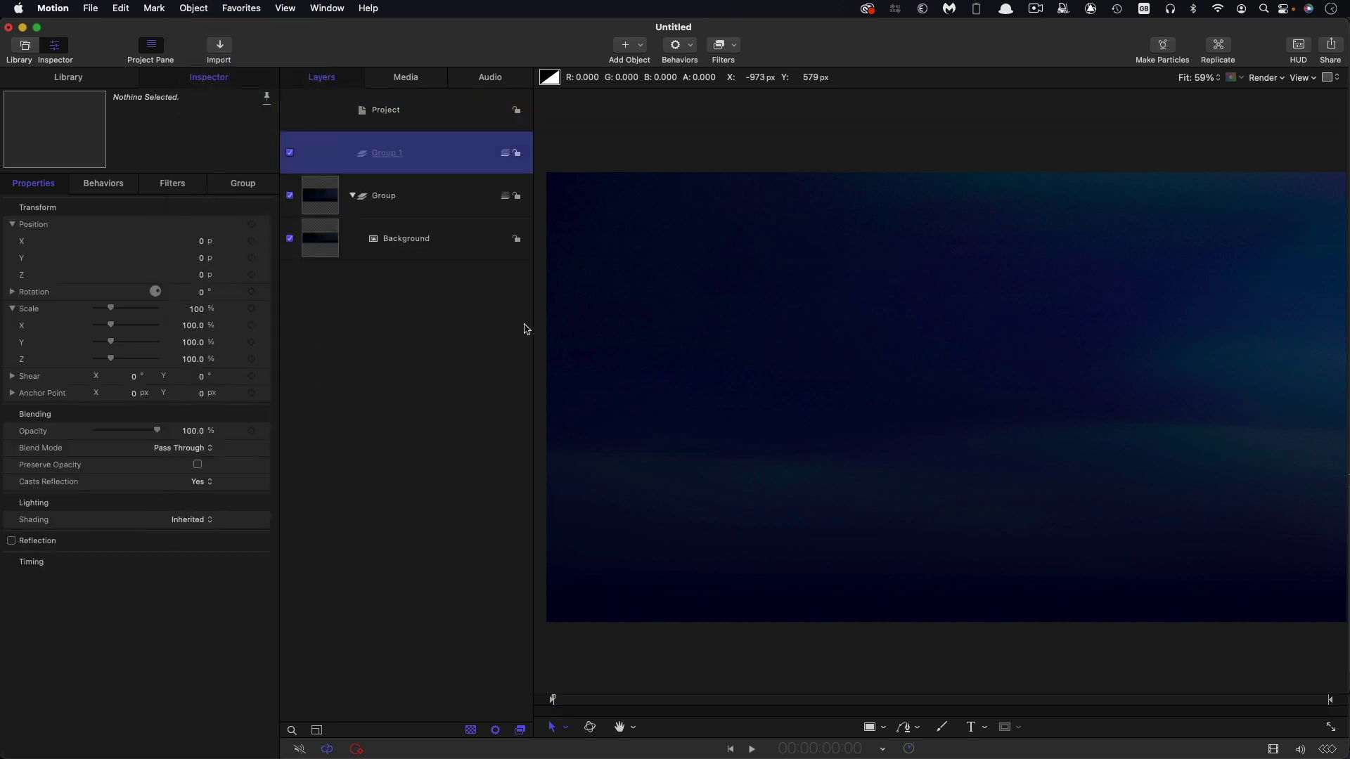
pyautogui.click(505, 154)
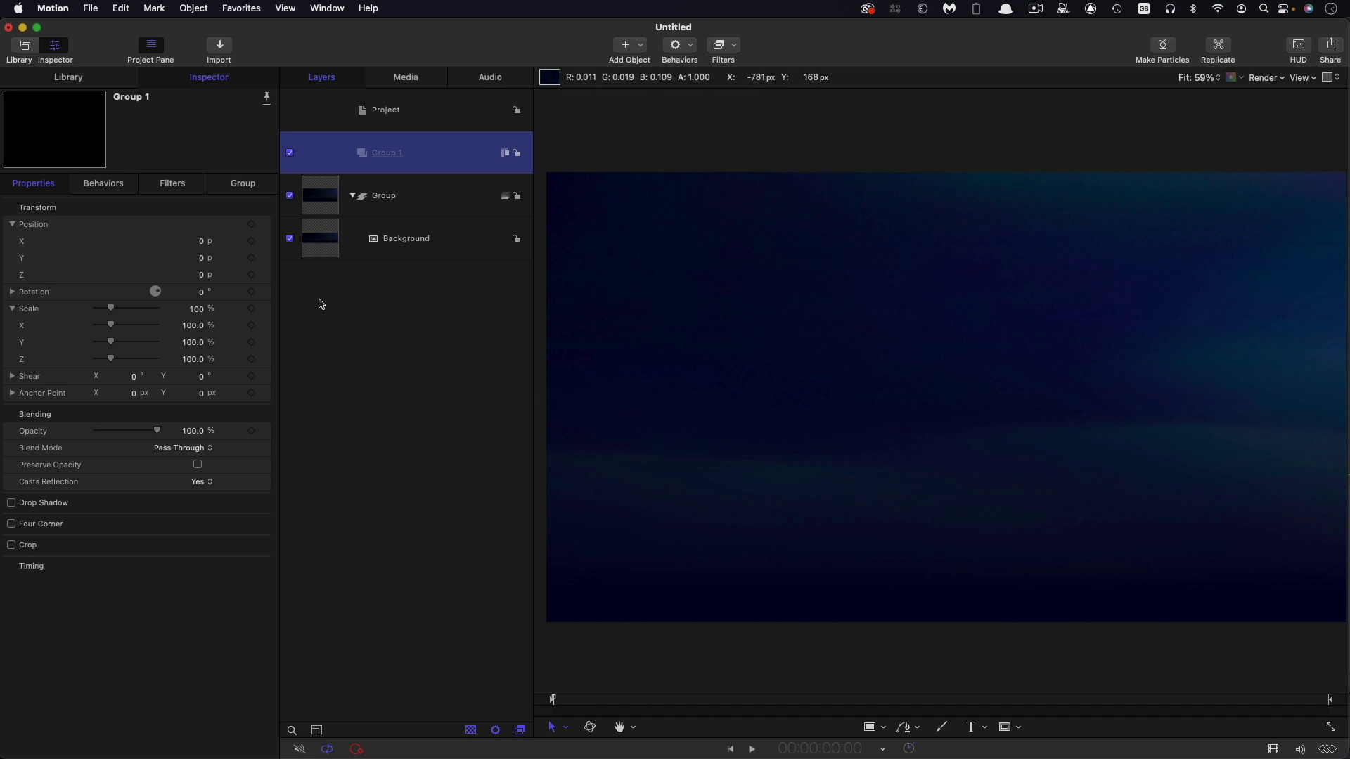
pyautogui.click(68, 78)
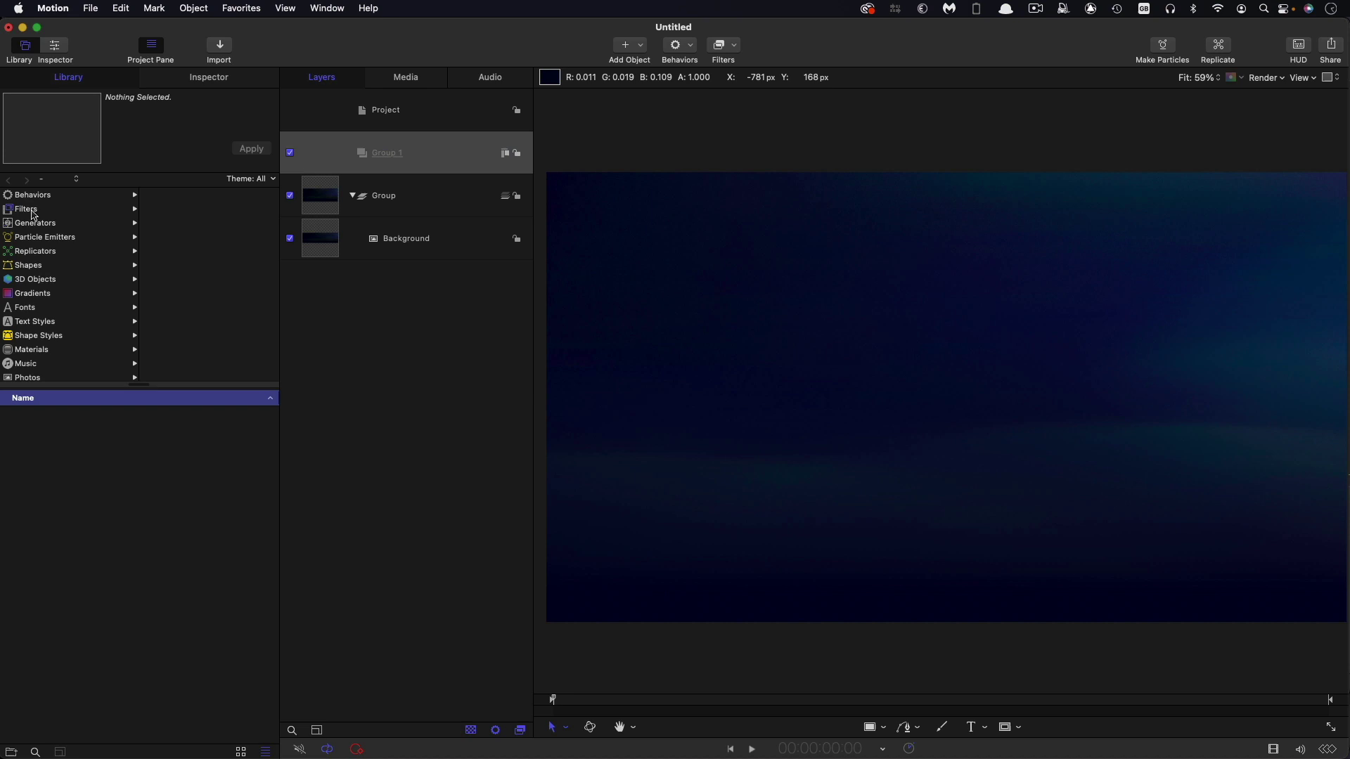
pyautogui.click(31, 225)
pyautogui.click(176, 223)
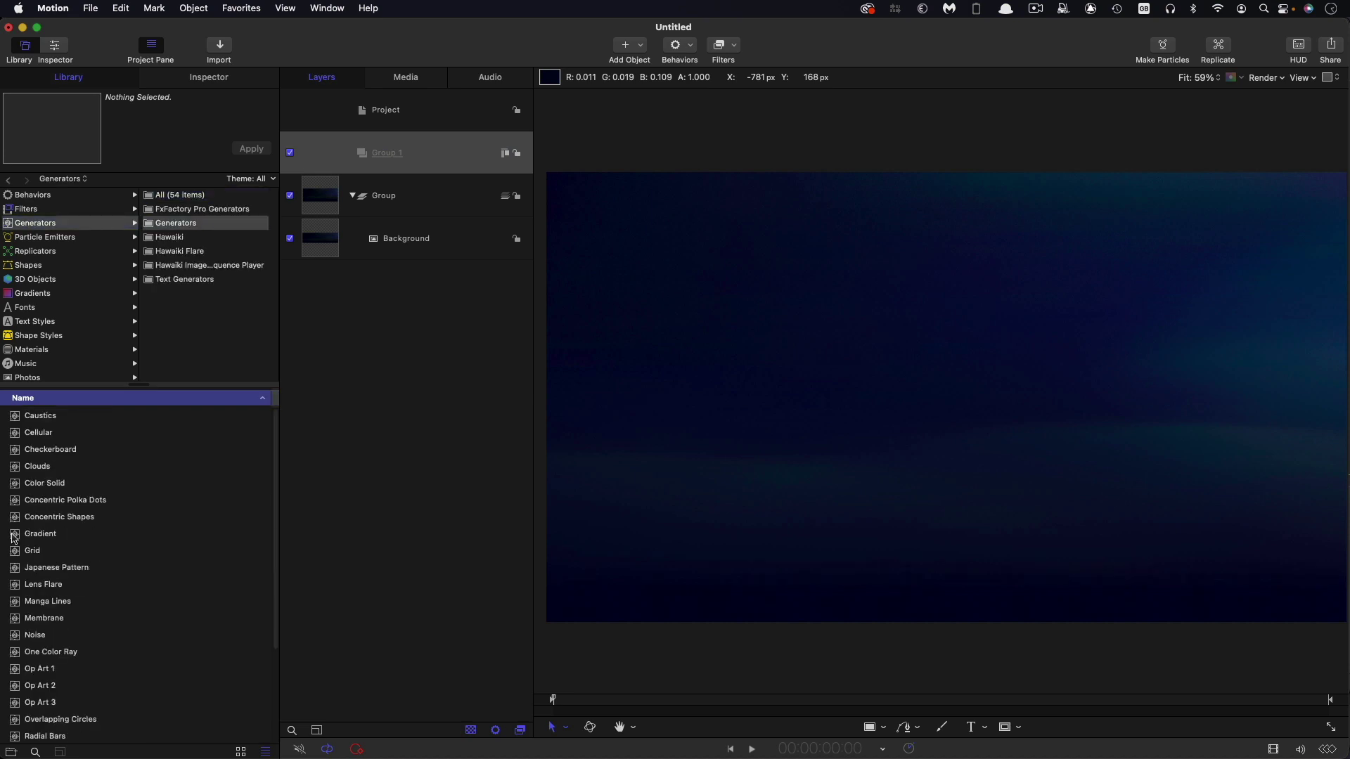
pyautogui.moveTo(40, 533); pyautogui.dragTo(424, 151)
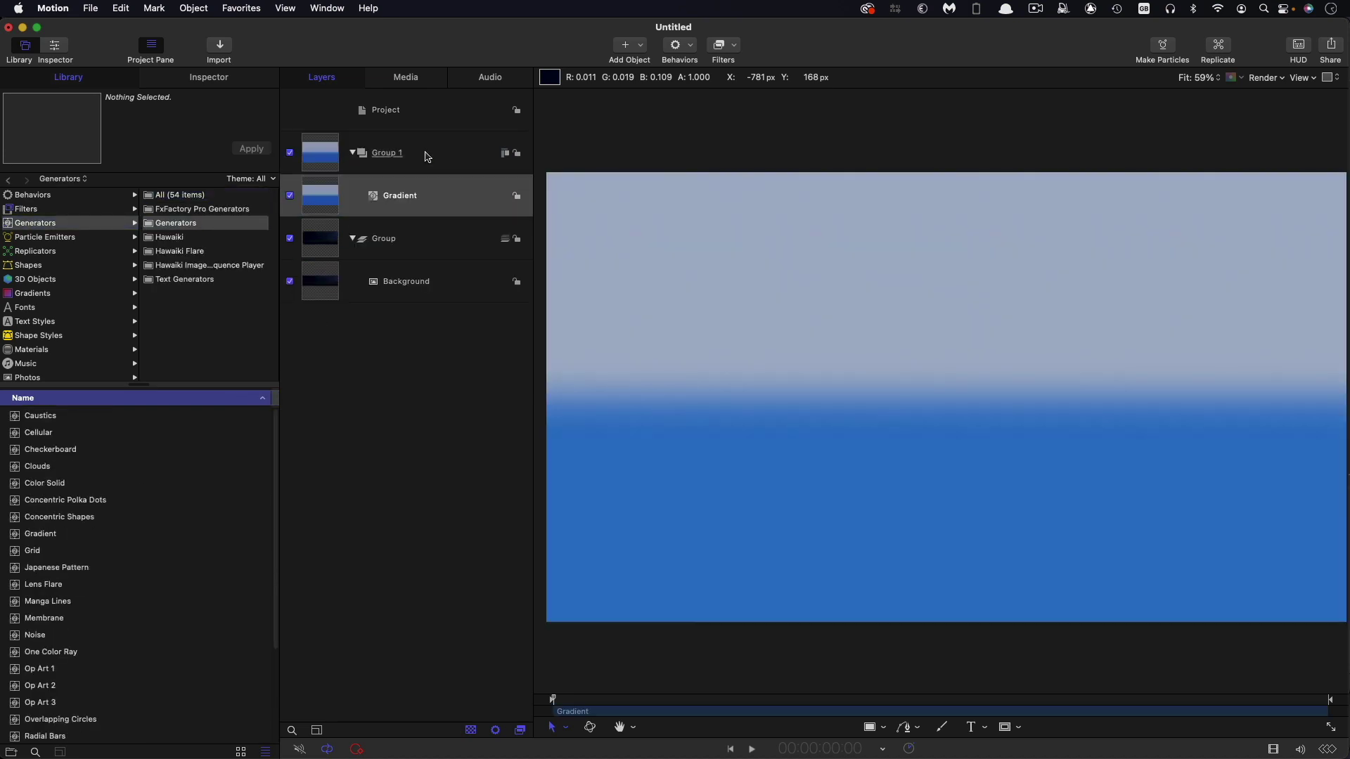
# Set the gradient's colour stops to white at the start and black at the end
pyautogui.click(209, 77)
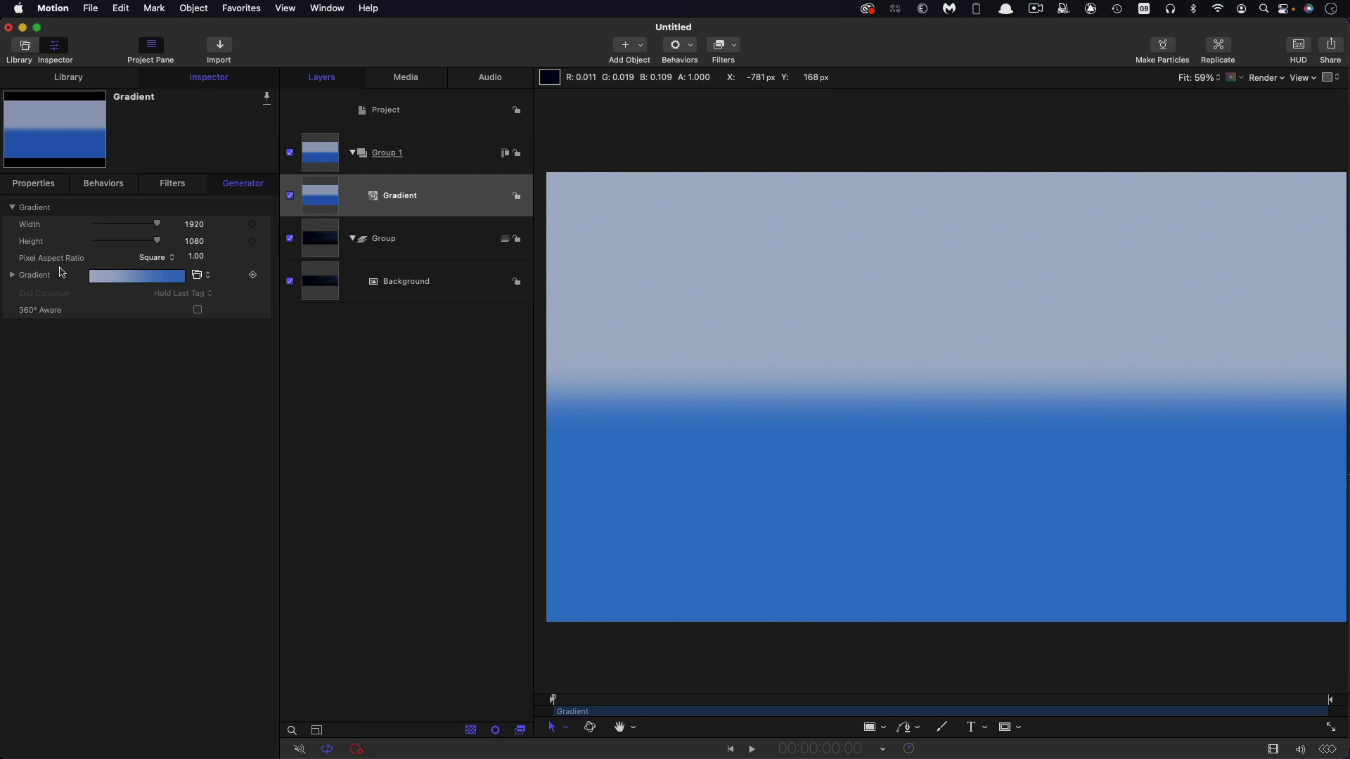
pyautogui.click(12, 274)
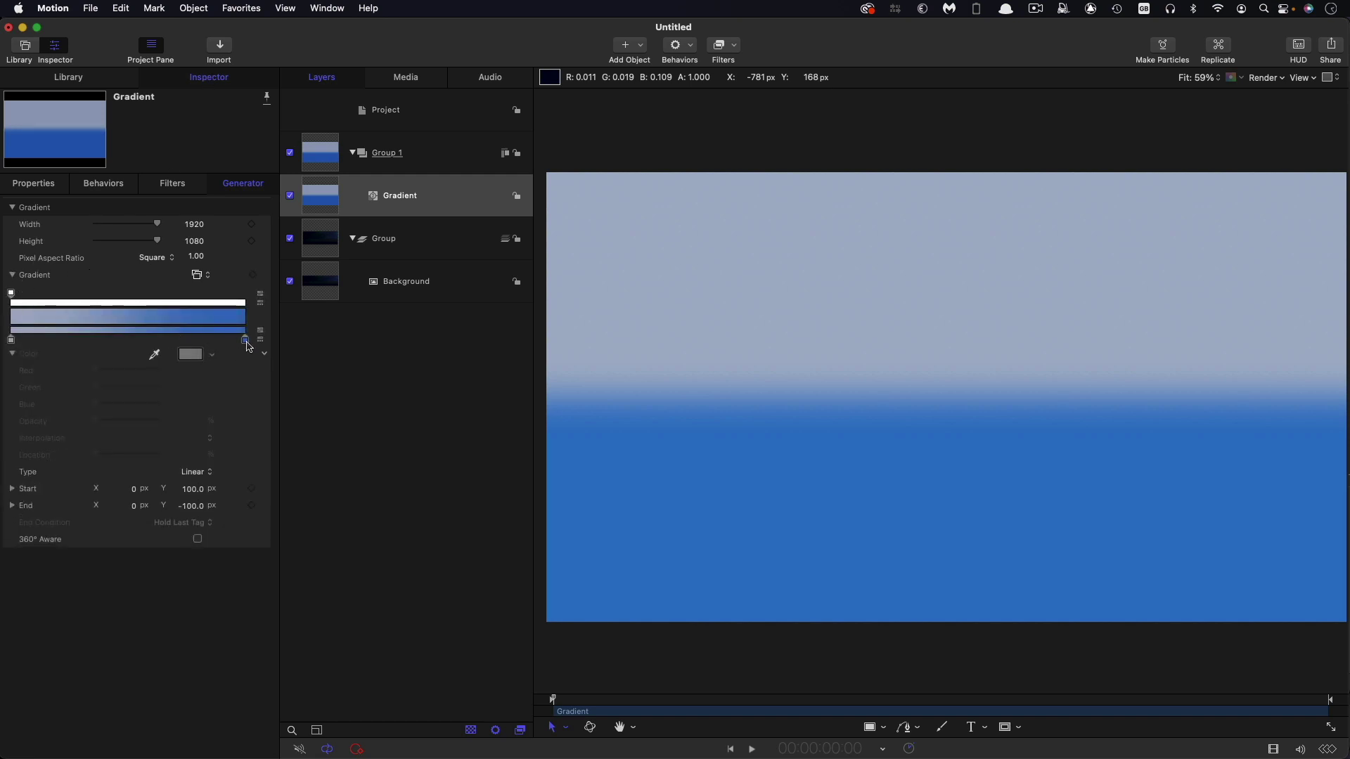
pyautogui.click(246, 341)
pyautogui.click(190, 354)
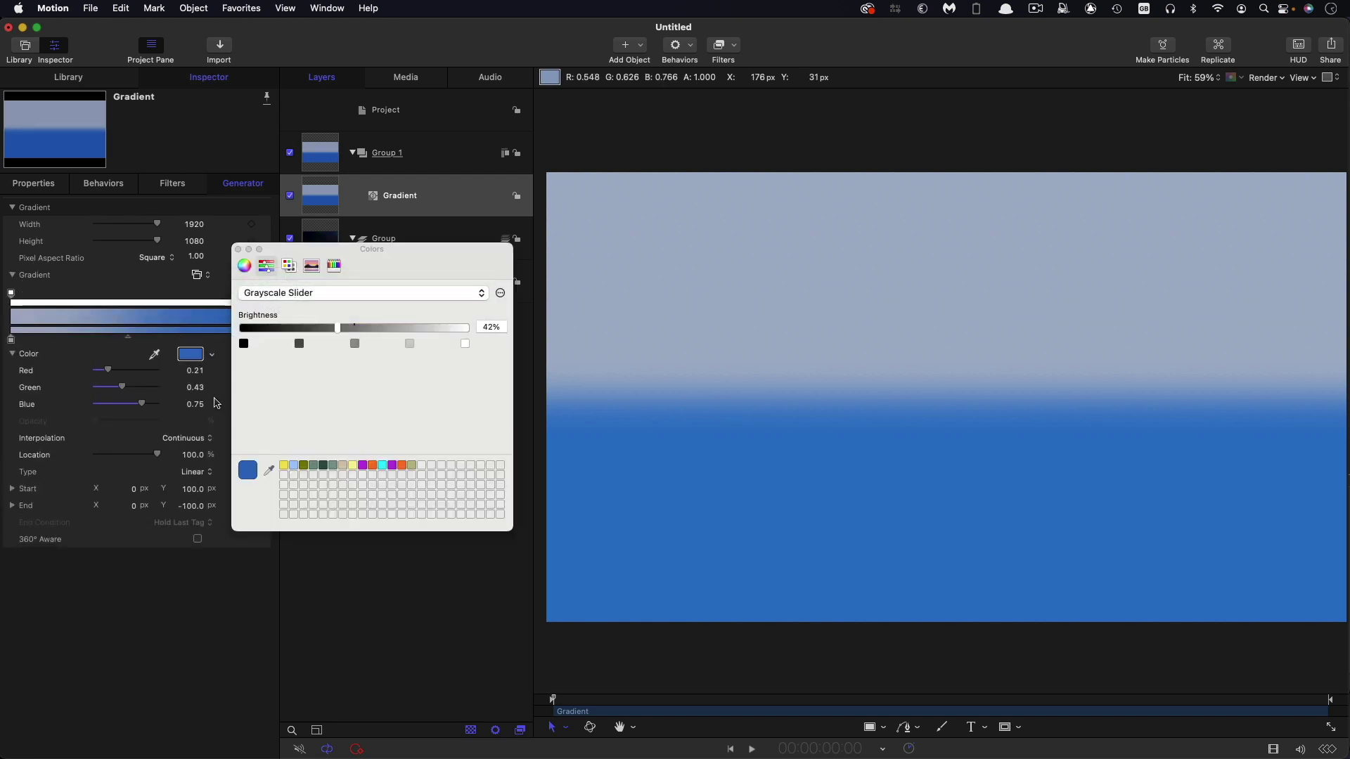
pyautogui.click(20, 342)
pyautogui.click(316, 292)
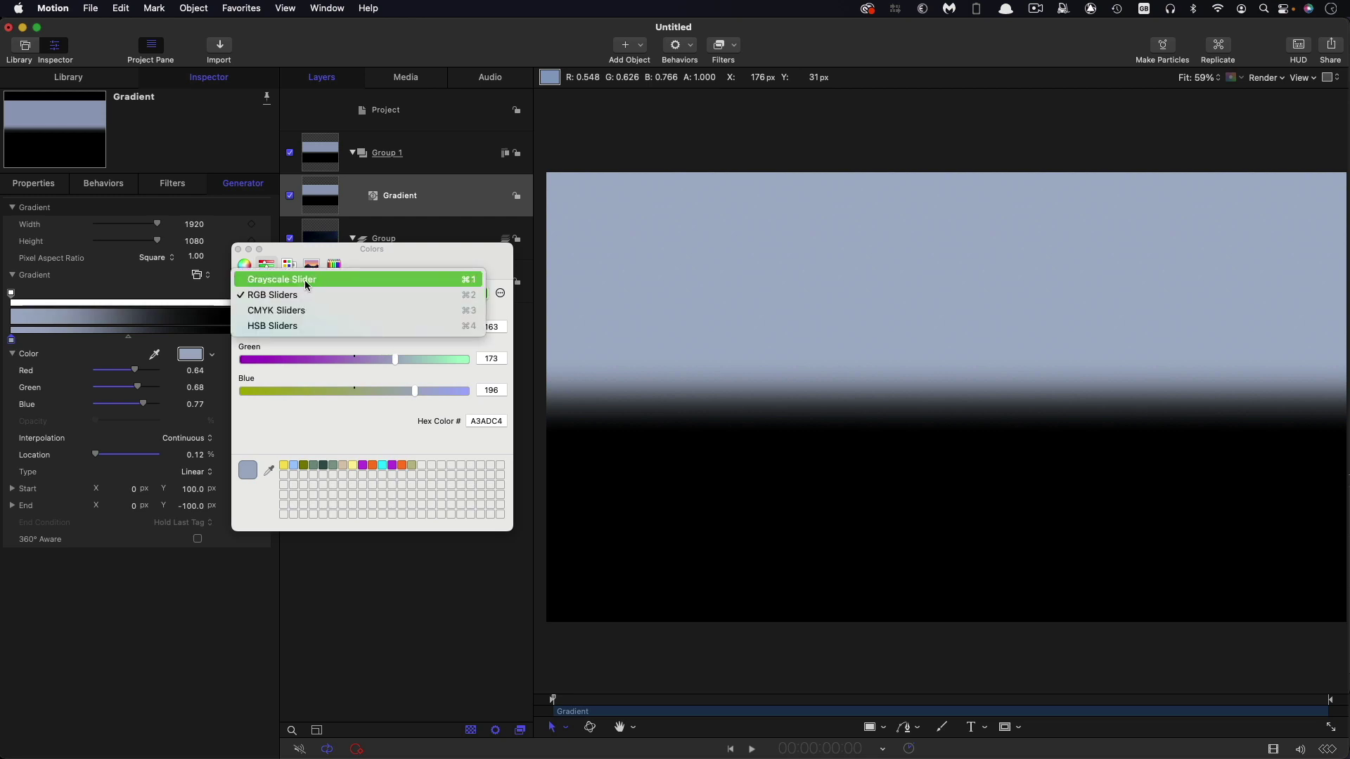
pyautogui.click(267, 280)
pyautogui.click(465, 344)
pyautogui.click(325, 191)
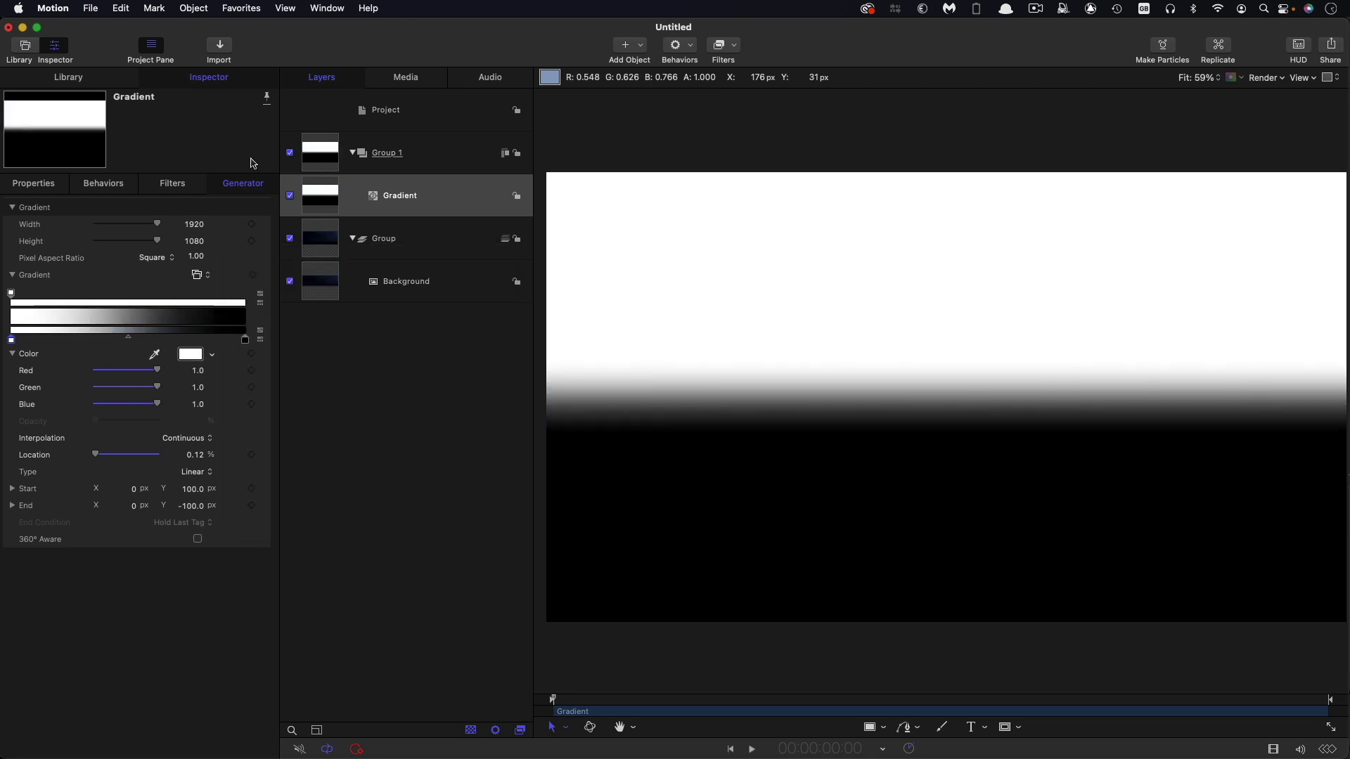
# Give the gradient Multiply blend mode and 50% opacity
pyautogui.click(59, 185)
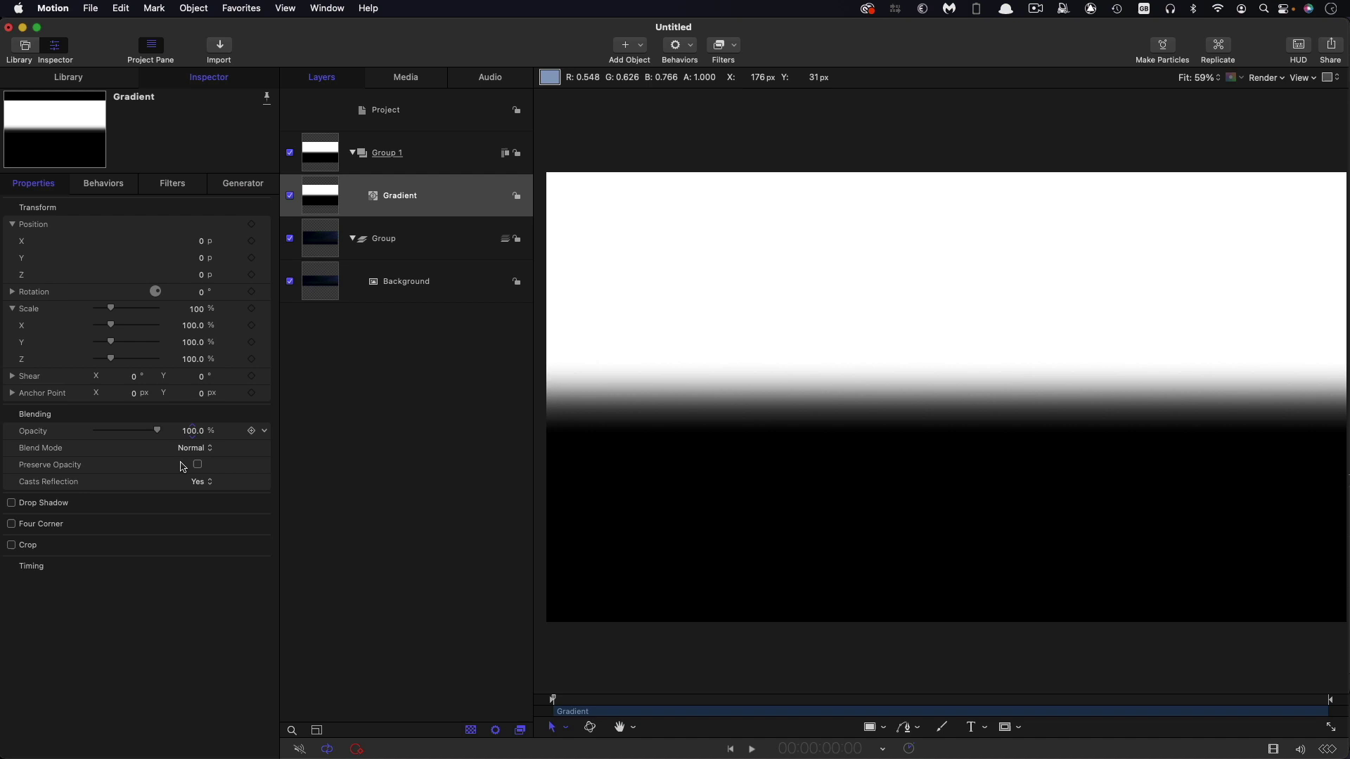
pyautogui.click(197, 451)
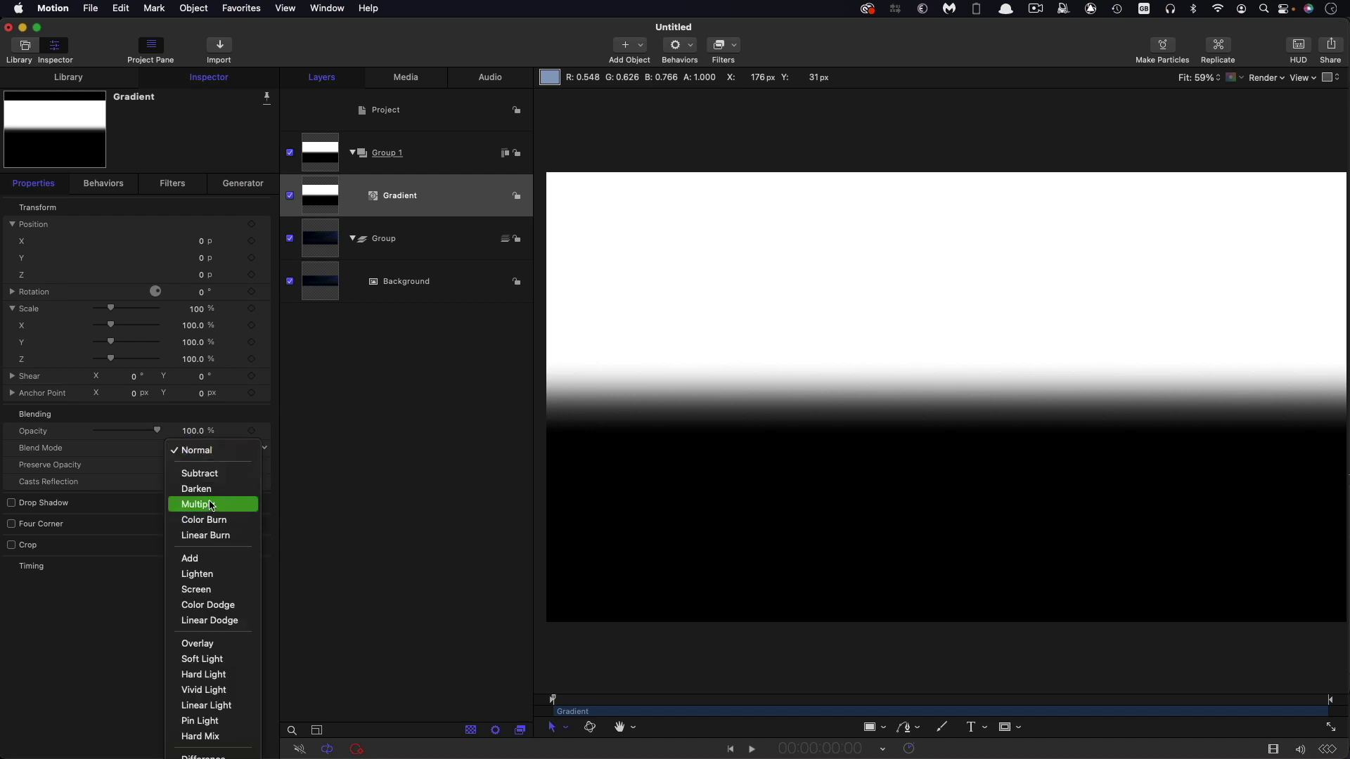
pyautogui.click(204, 504)
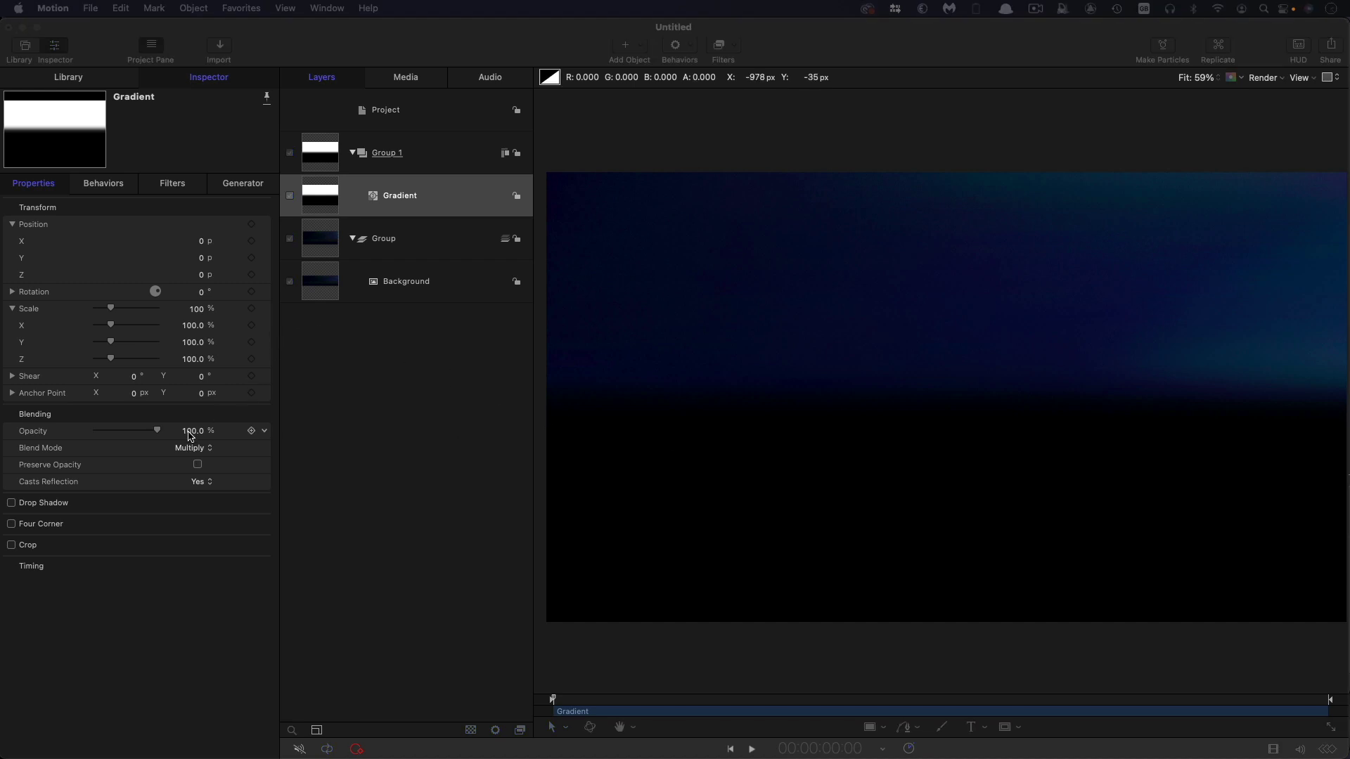
pyautogui.click(190, 431)
pyautogui.write('50')
pyautogui.press('Return')
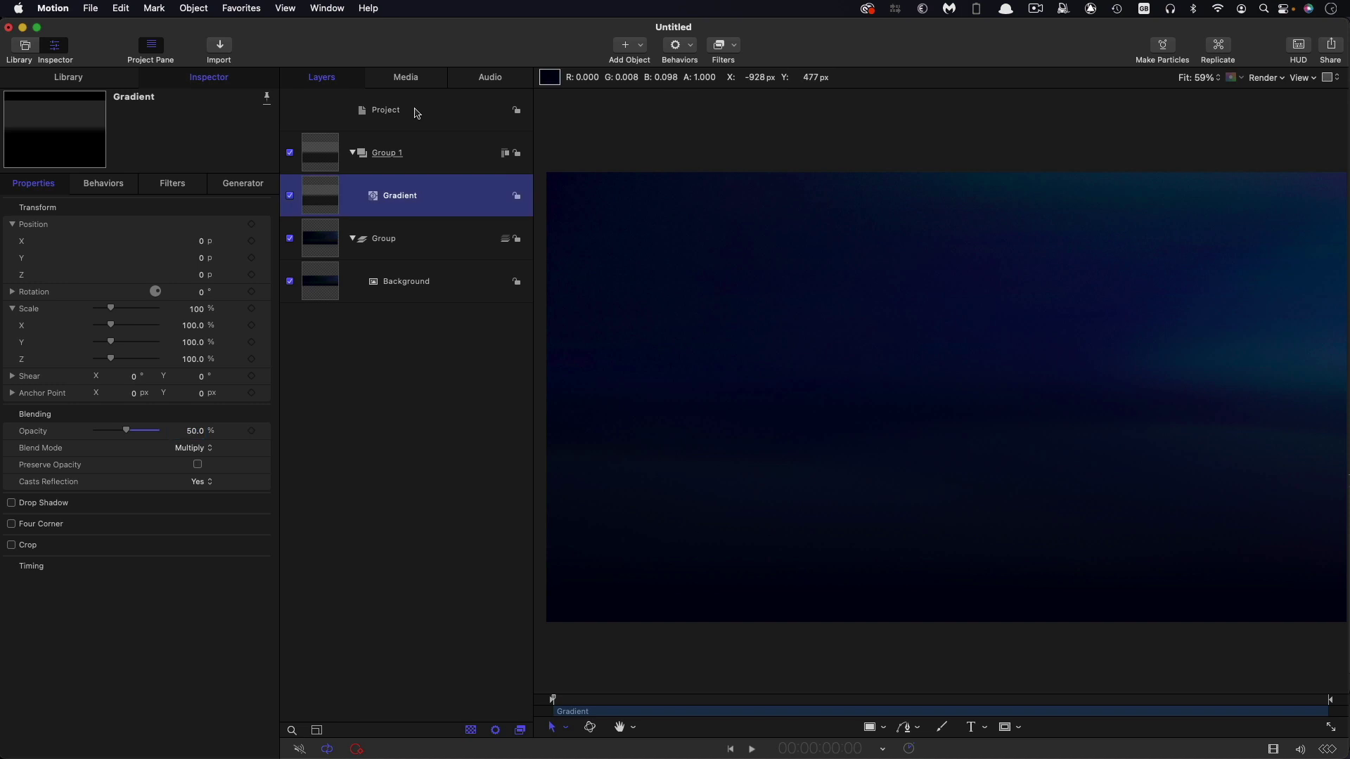
# Create Group 2 and place Dust06.png, found by searching the Library for 'dust', inside it
pyautogui.click(417, 114)
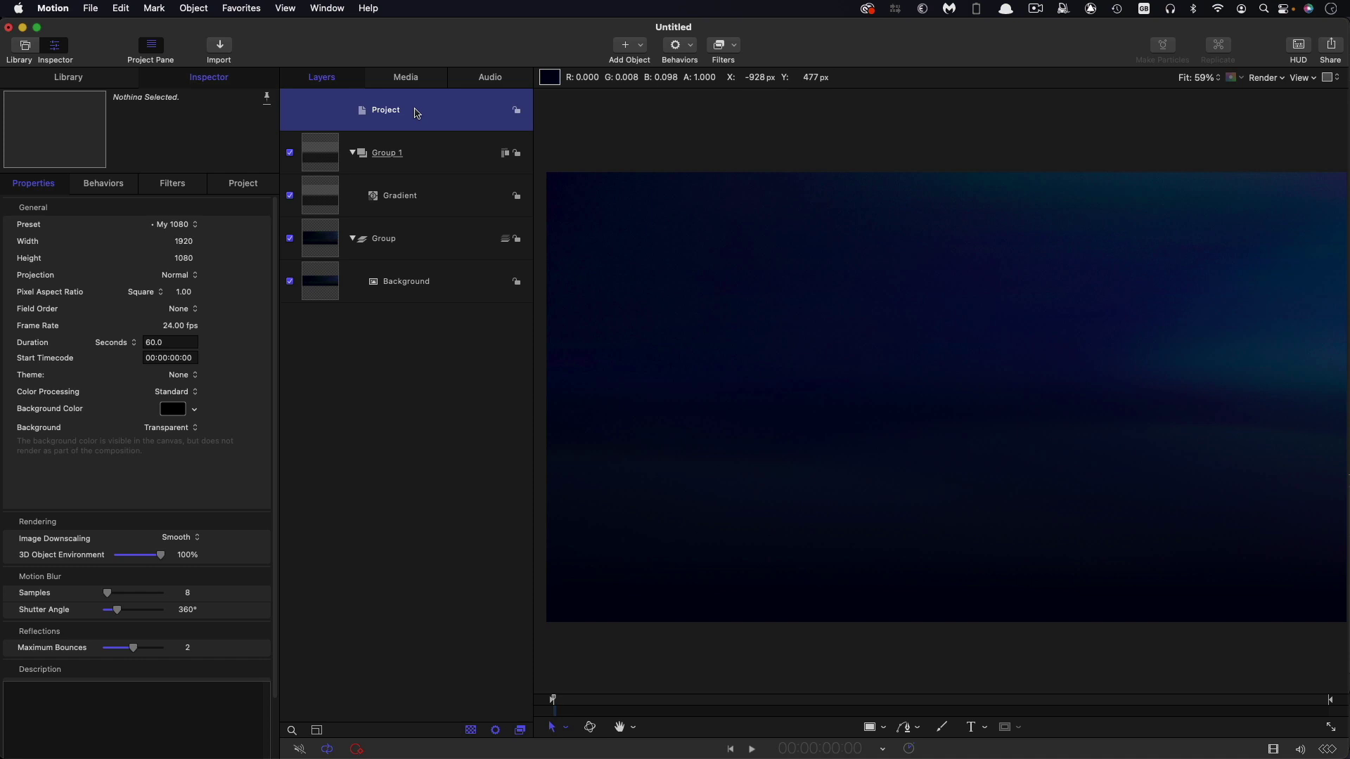
pyautogui.click(193, 7)
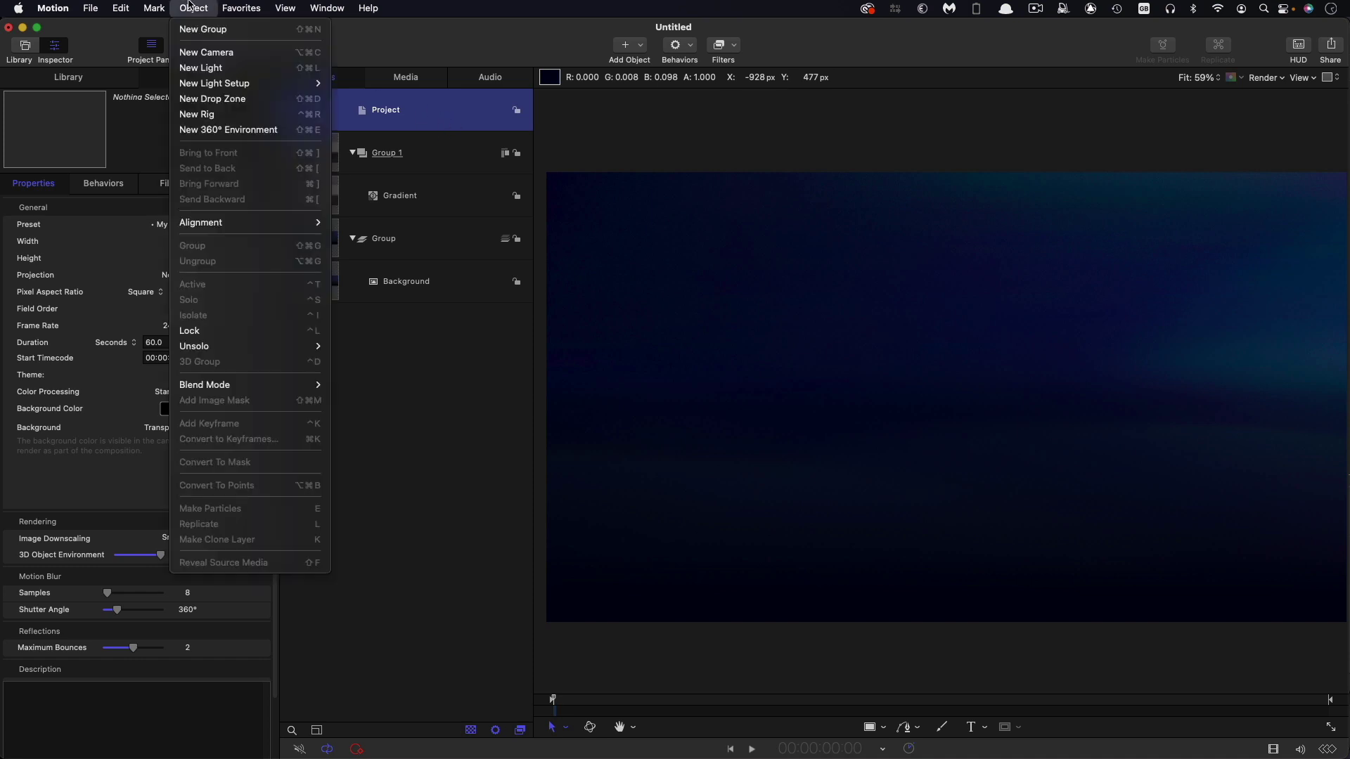
pyautogui.click(200, 31)
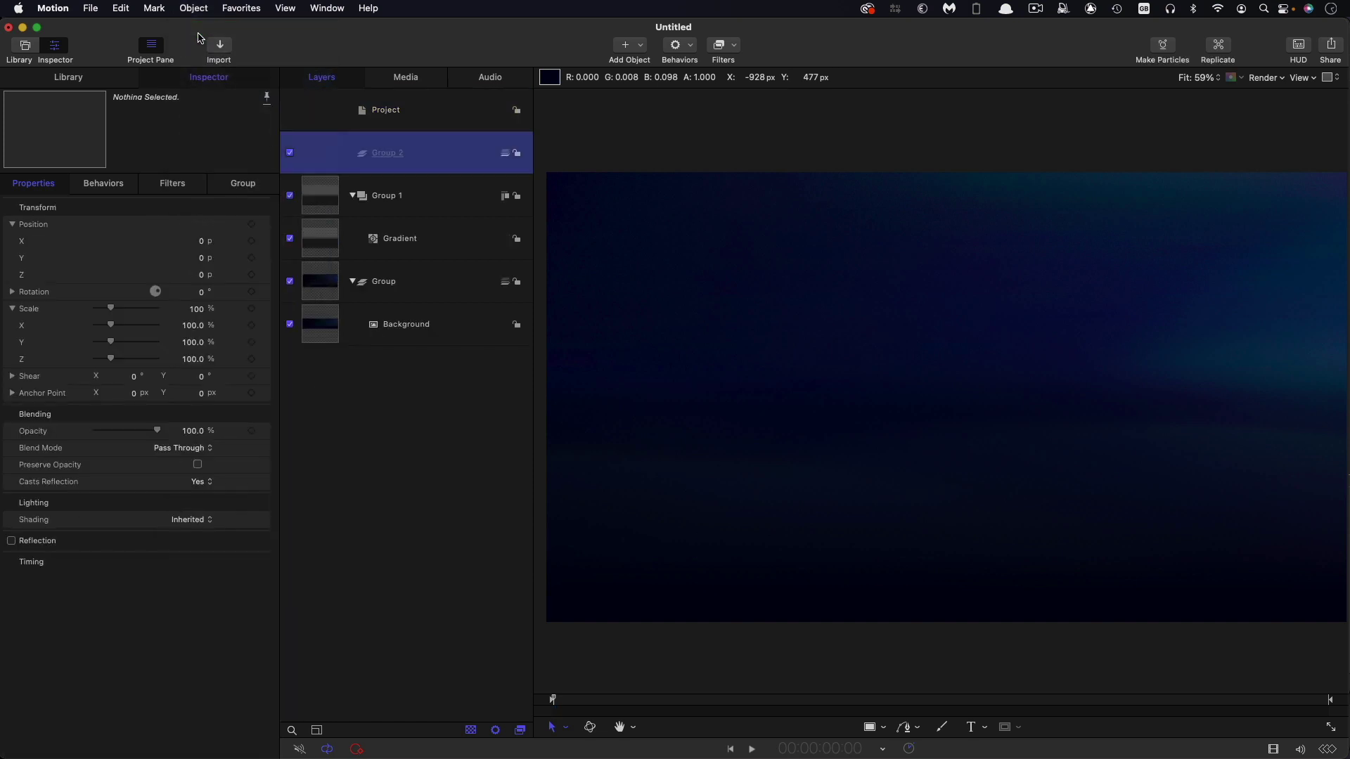
pyautogui.click(510, 156)
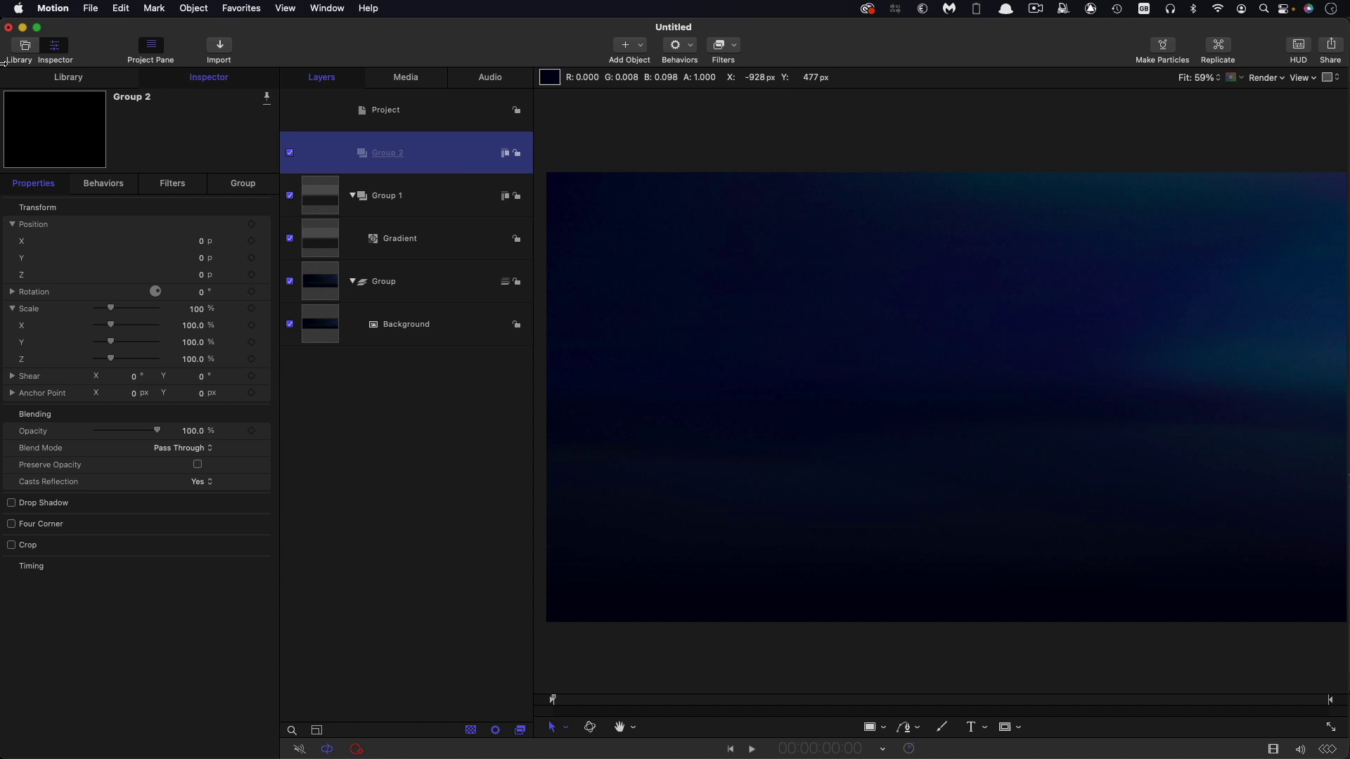
pyautogui.click(86, 79)
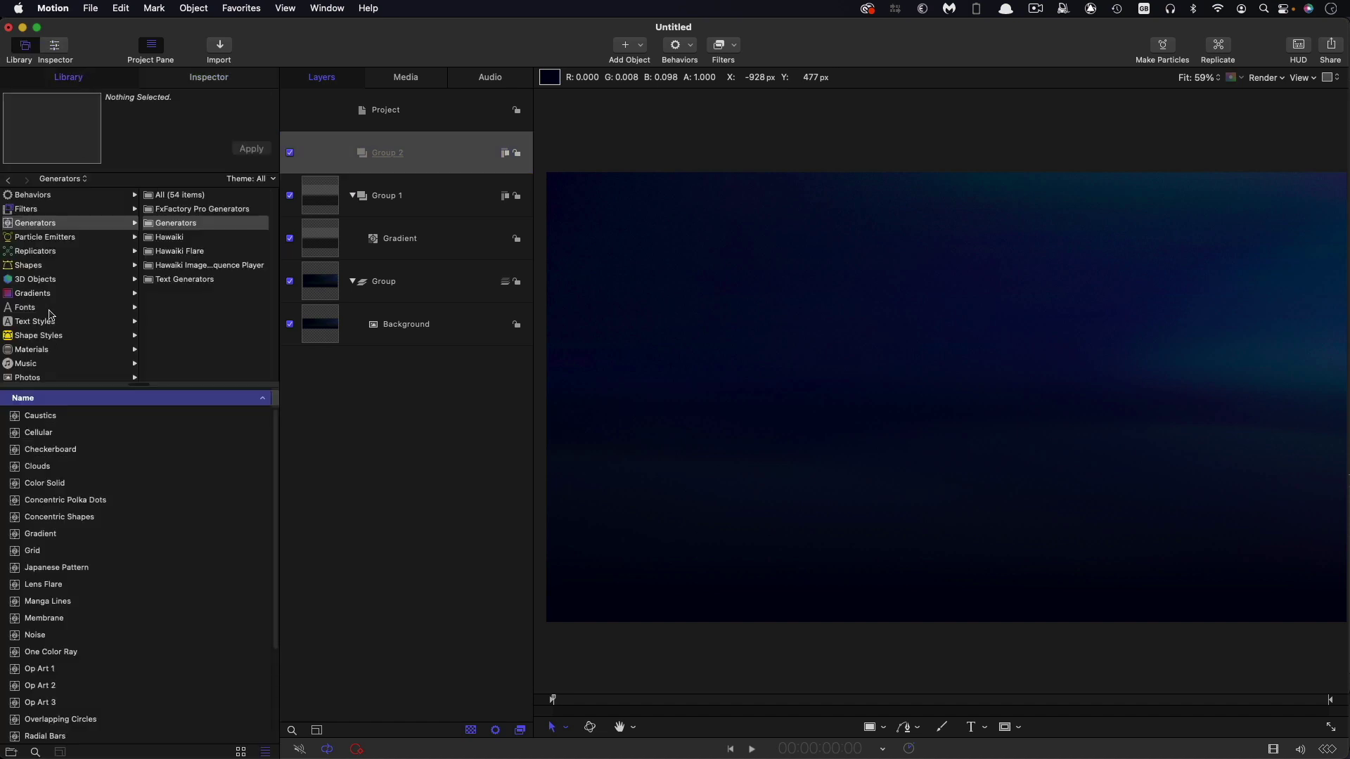
pyautogui.scroll(-2, 62, 313)
pyautogui.click(32, 346)
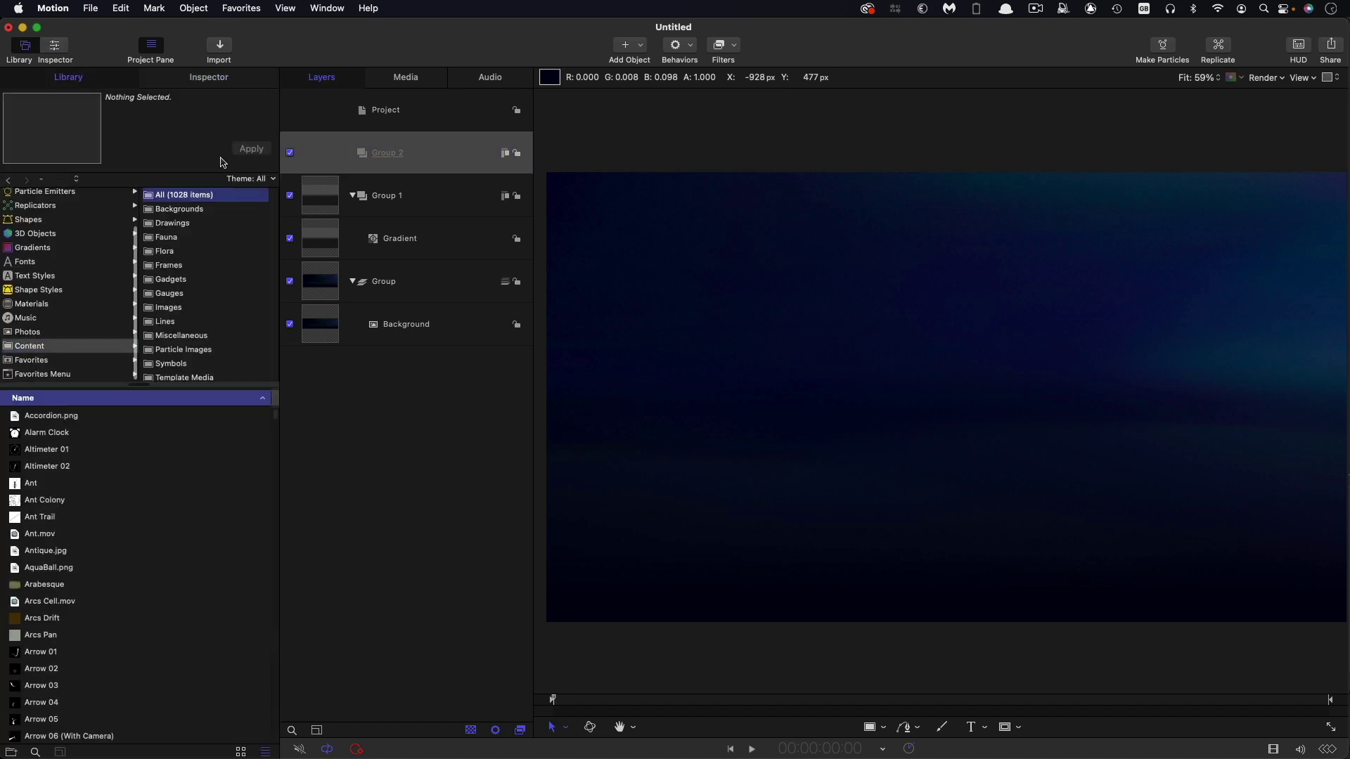
pyautogui.click(35, 752)
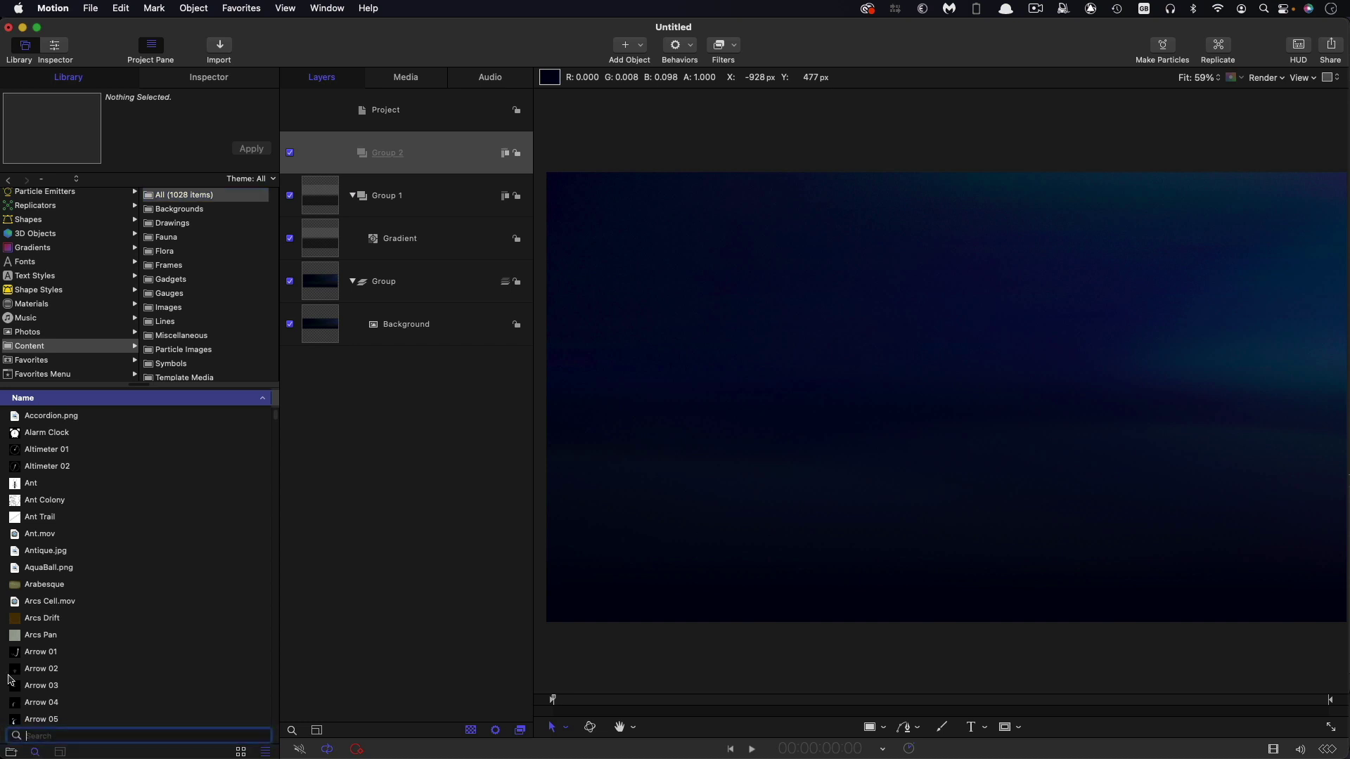
pyautogui.write('dust')
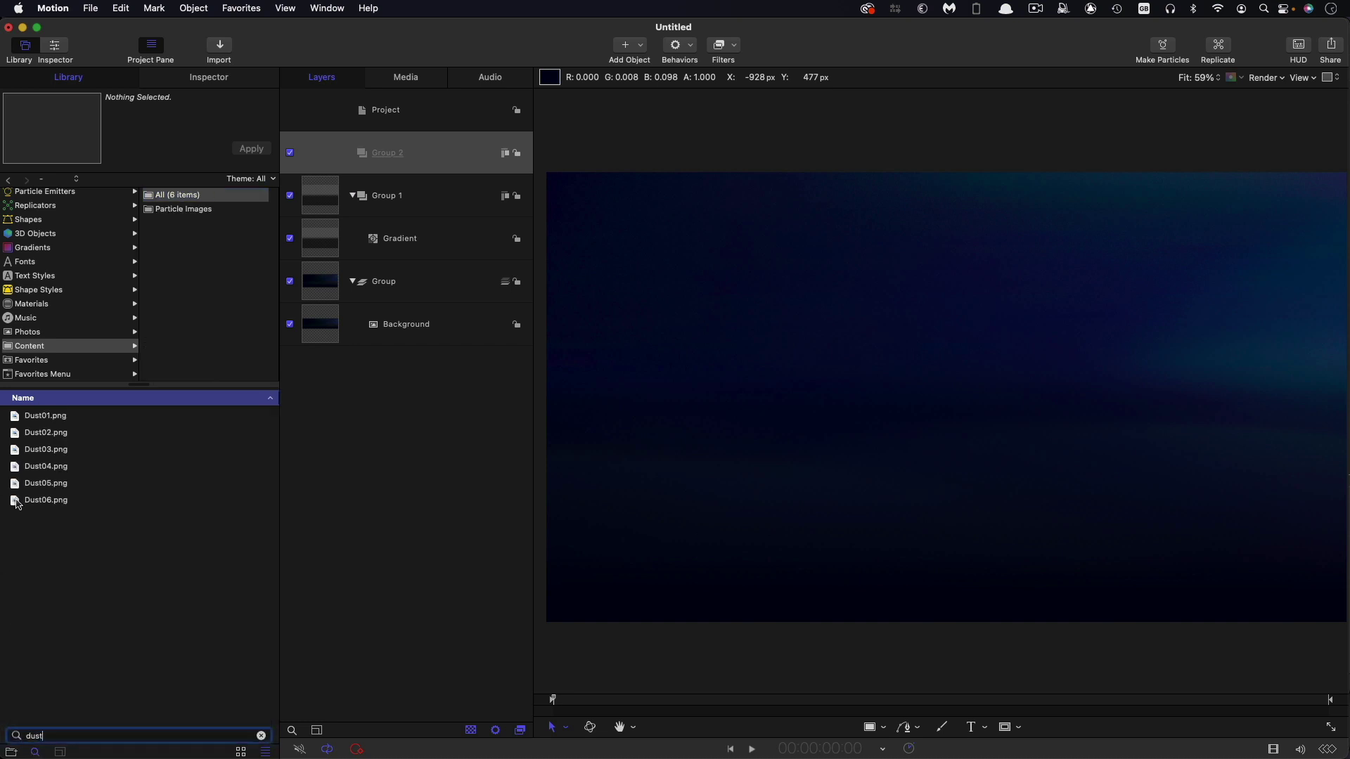
pyautogui.moveTo(17, 504); pyautogui.dragTo(415, 158)
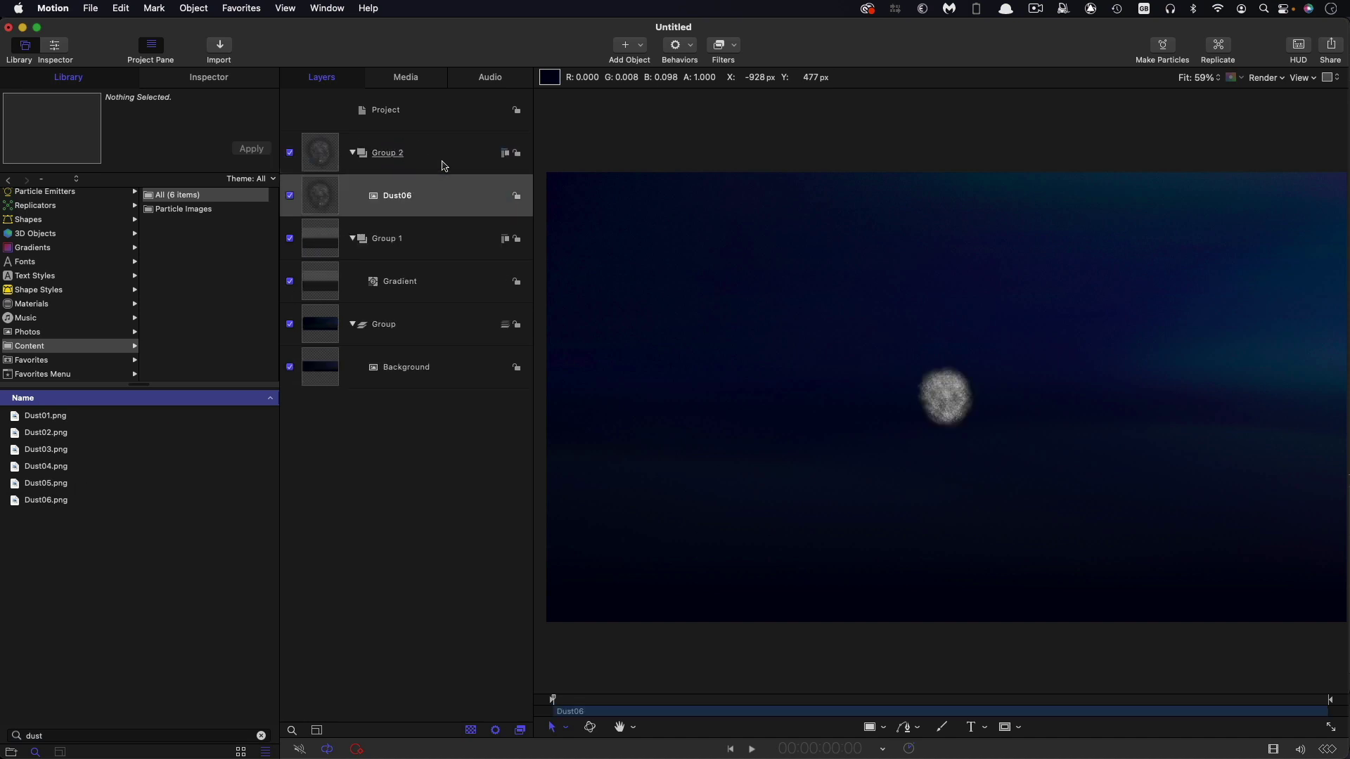
# Scale the Dust06 layer down to 10%
pyautogui.click(443, 185)
pyautogui.click(211, 77)
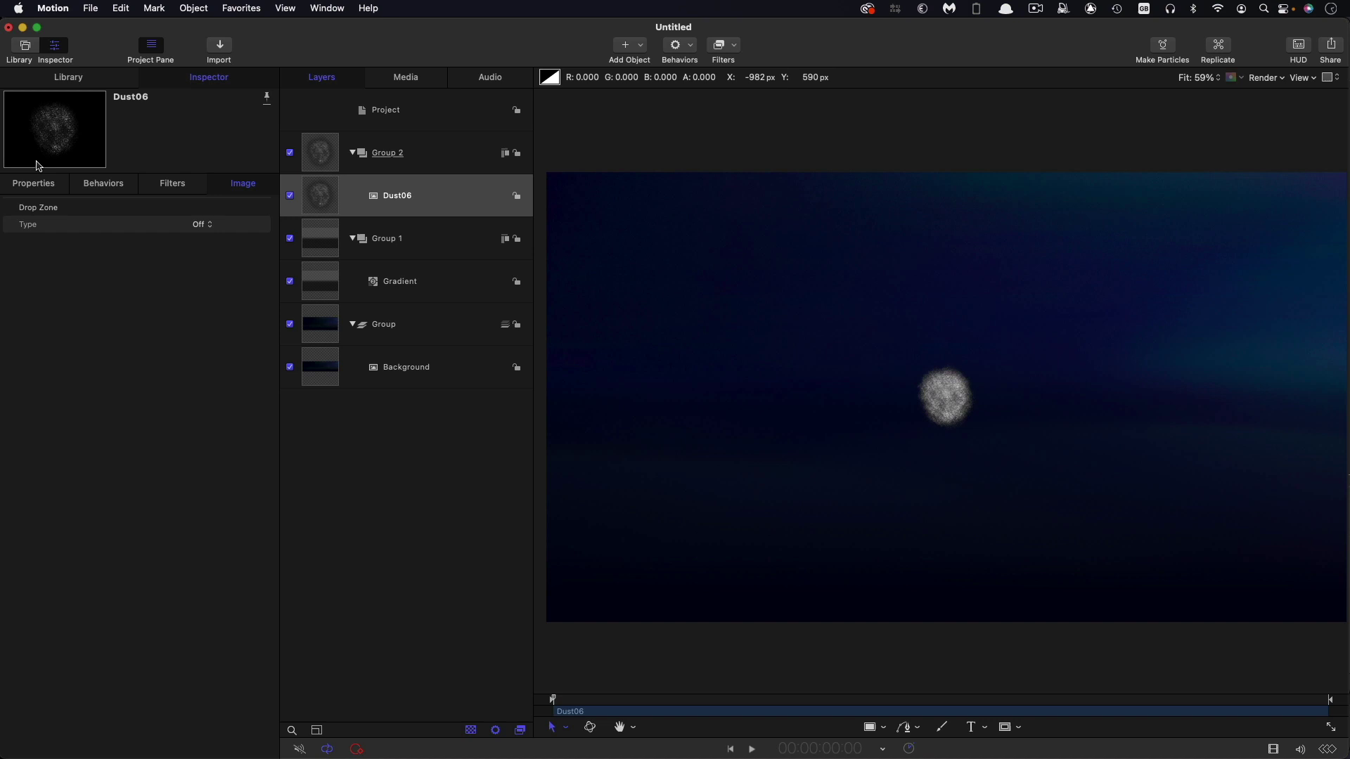
pyautogui.click(34, 184)
pyautogui.click(197, 309)
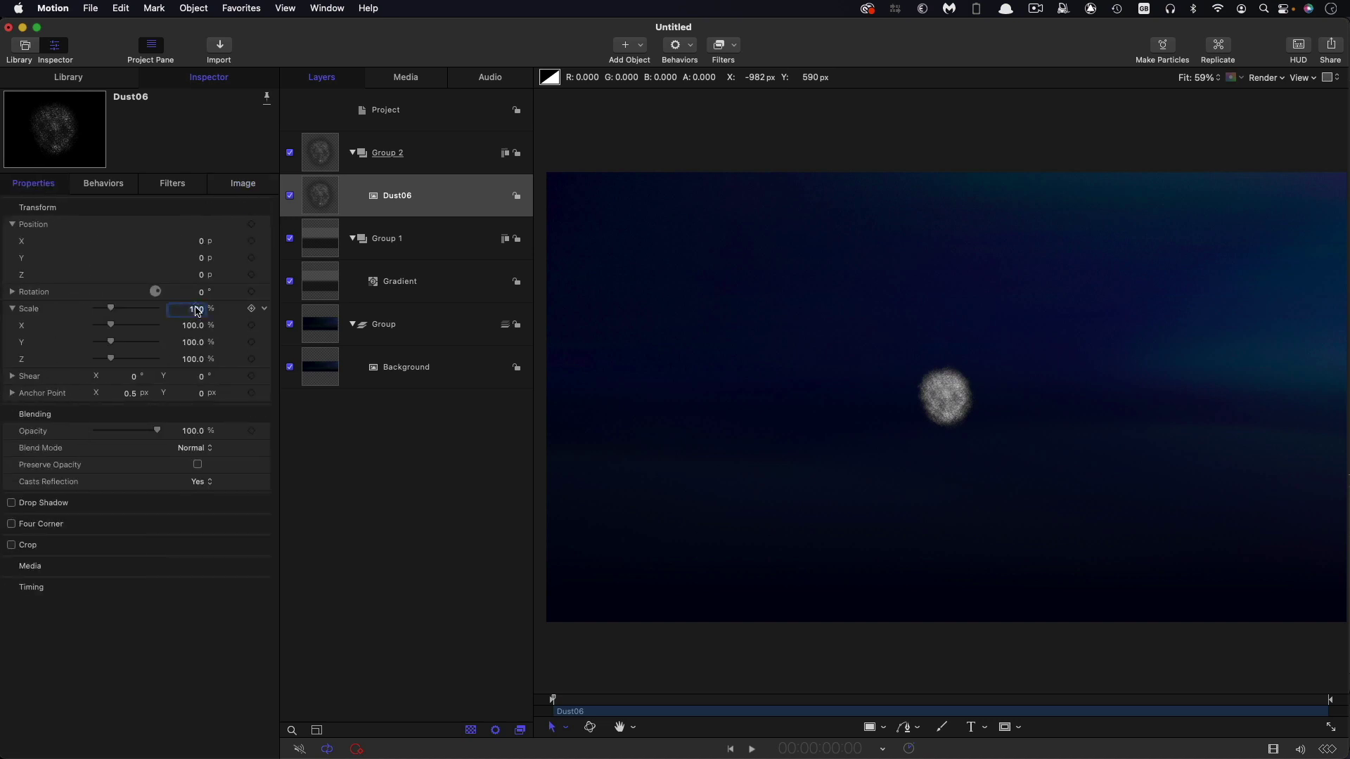
pyautogui.write('10')
pyautogui.press('Return')
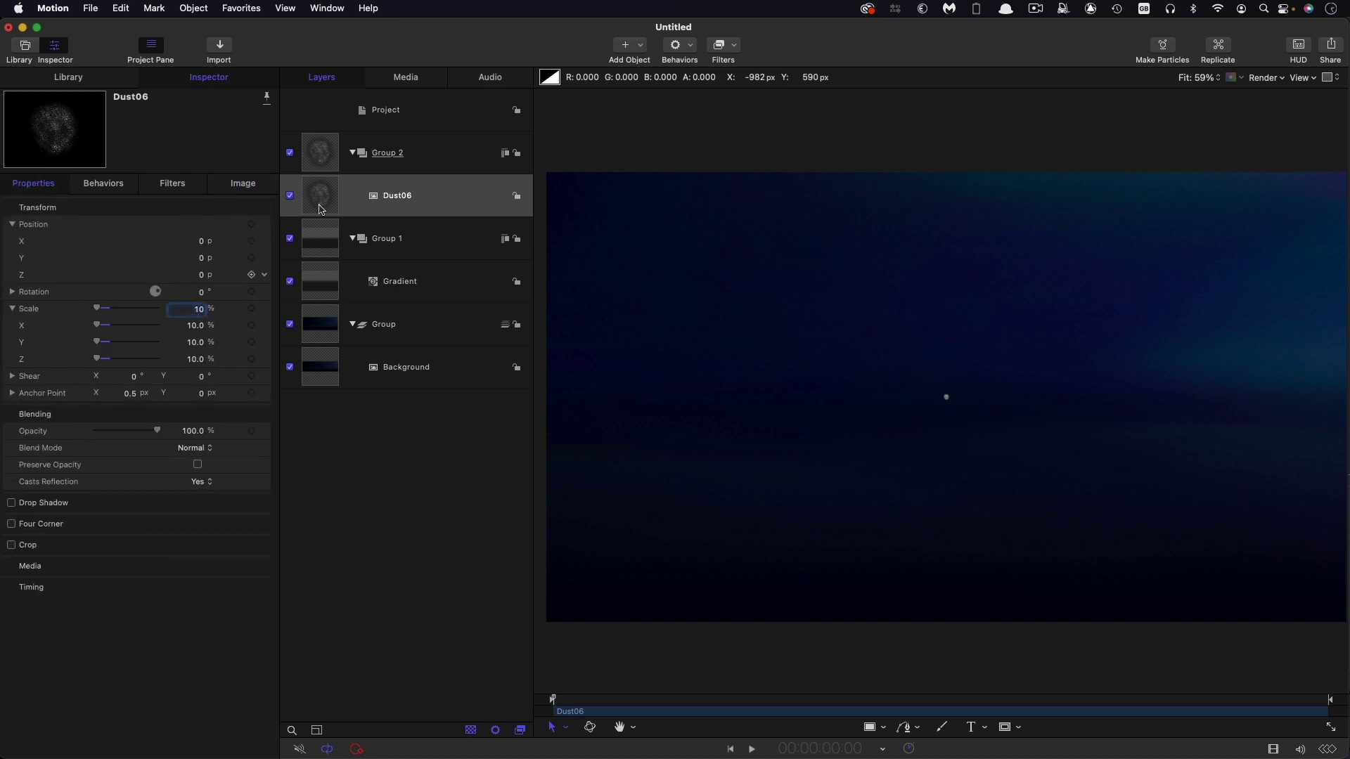
# Add a Color > Levels filter to Dust06 and drag the white input left to brighten it
pyautogui.click(734, 44)
pyautogui.moveTo(727, 113)
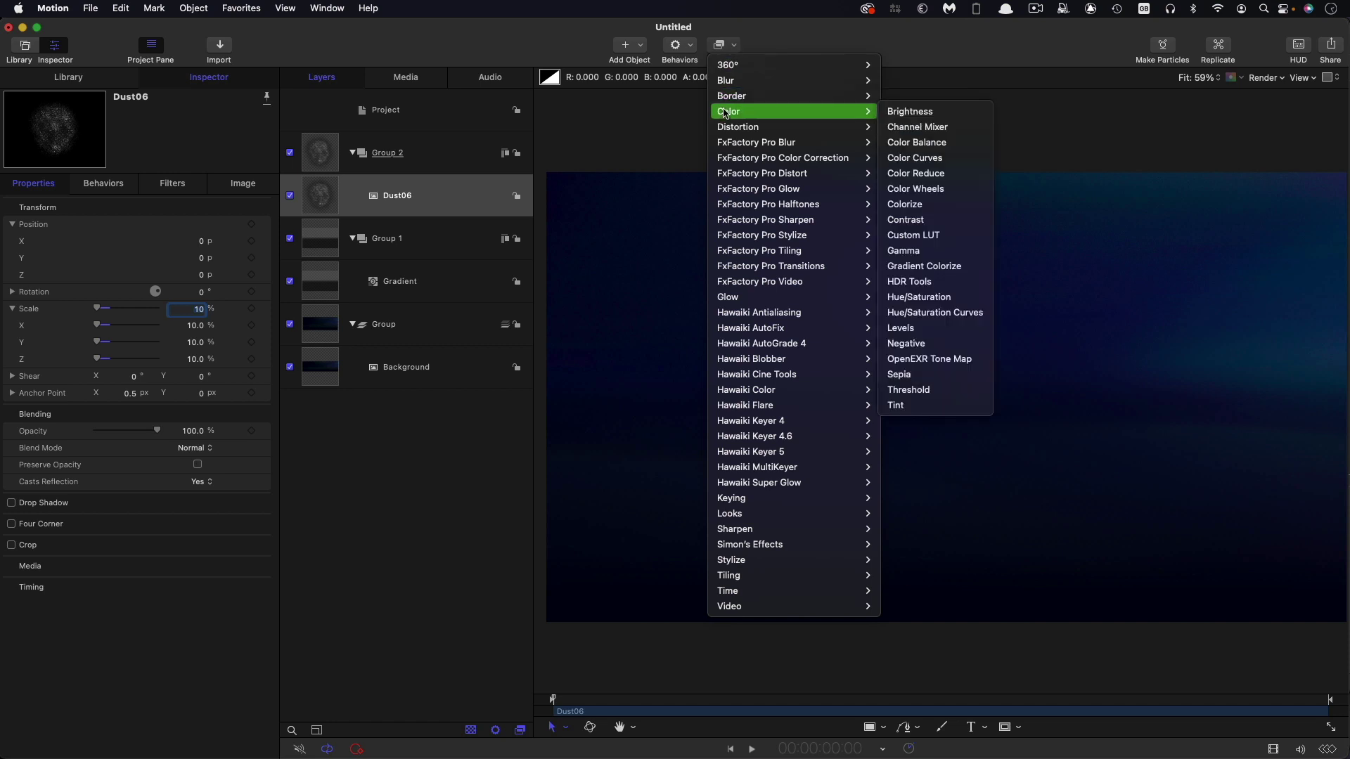
pyautogui.click(906, 329)
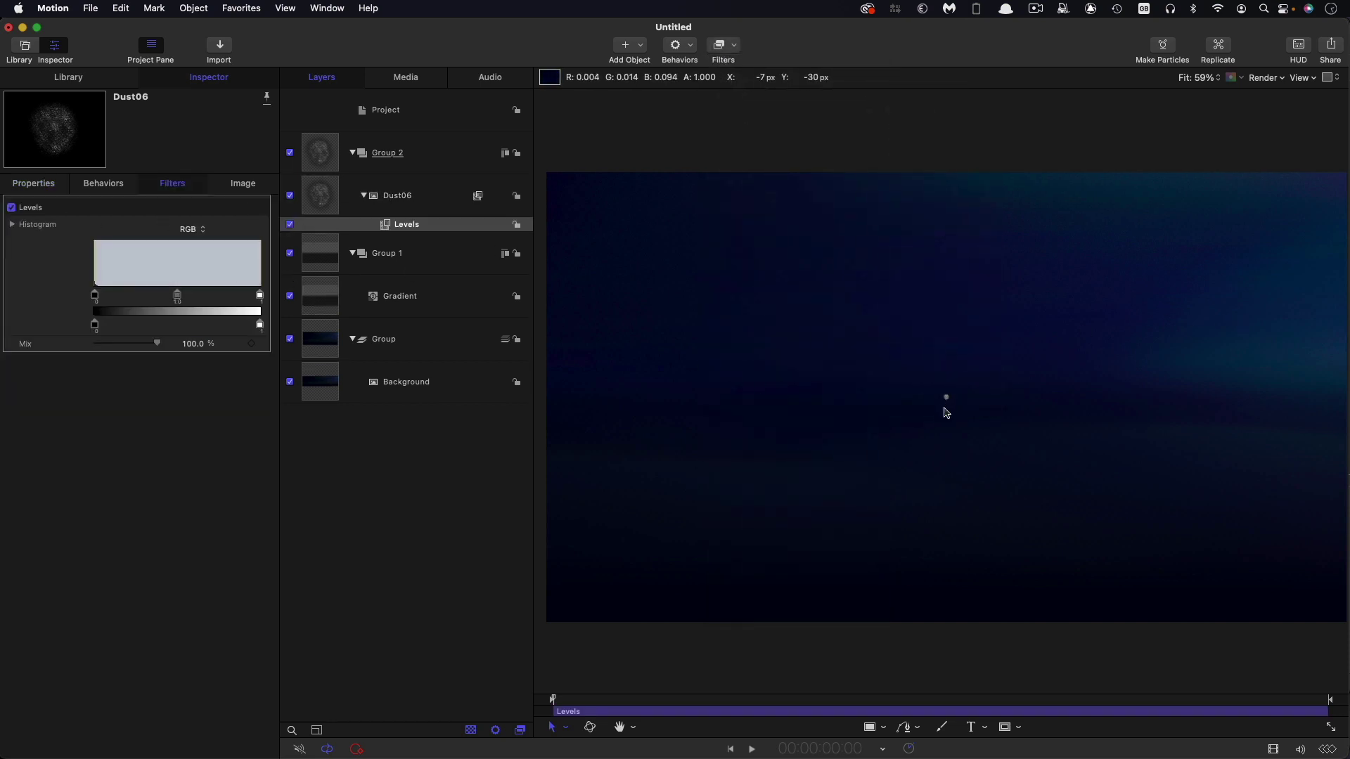
pyautogui.moveTo(259, 295); pyautogui.dragTo(151, 299)
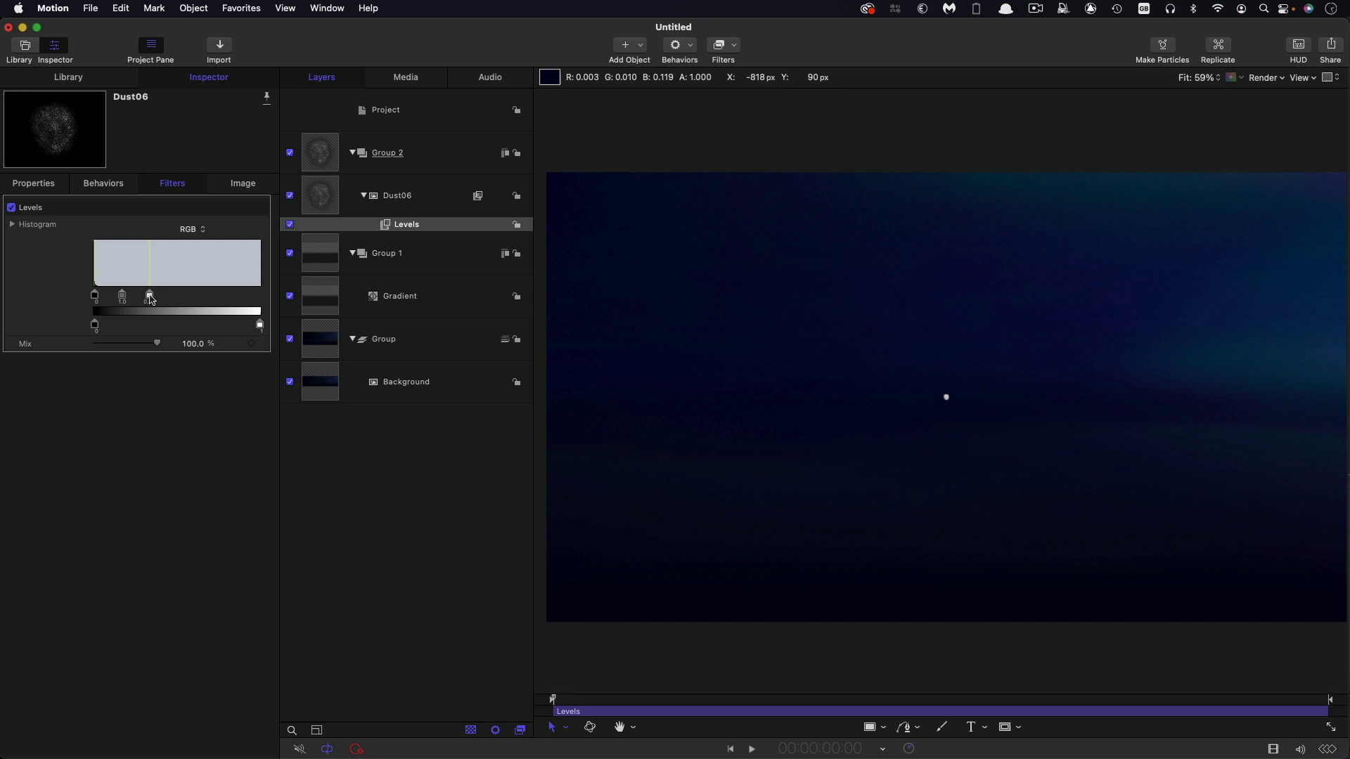
pyautogui.click(329, 192)
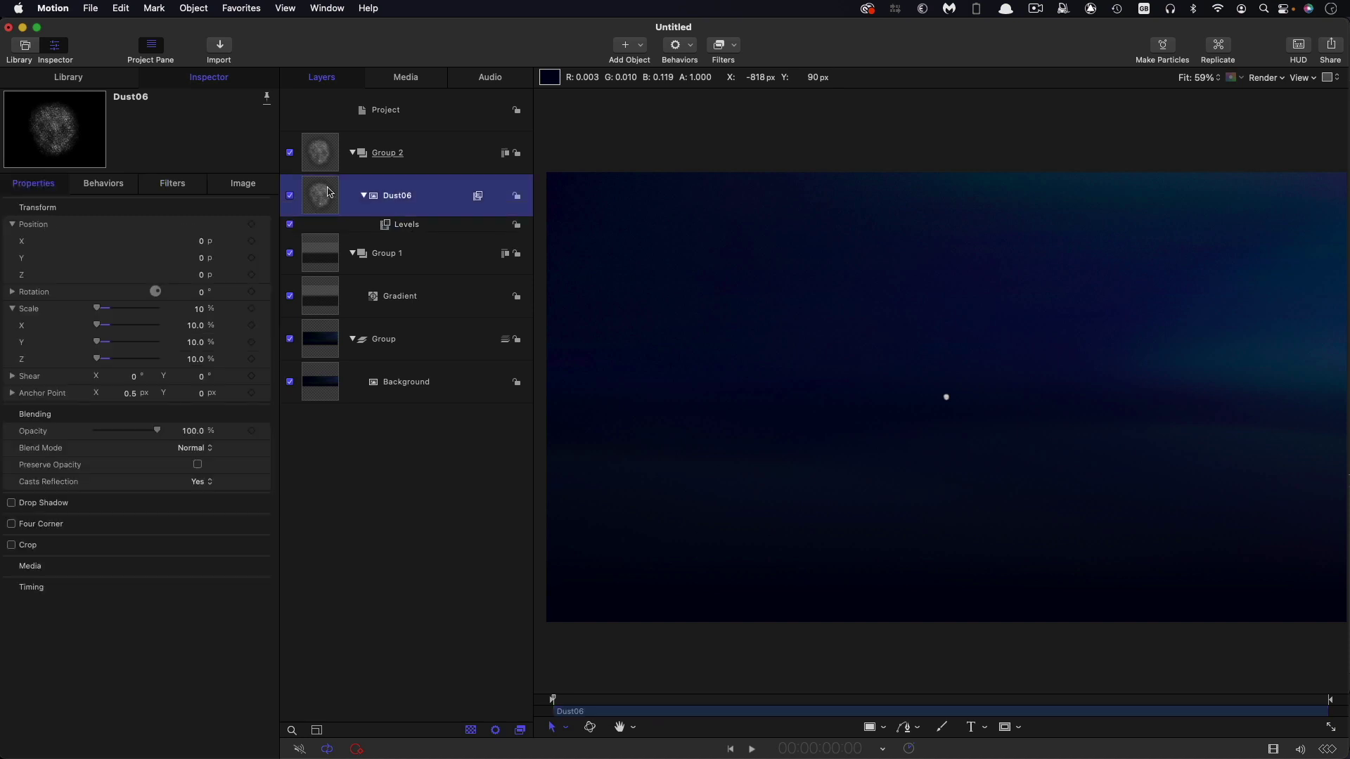
# Turn Dust06 into a particle emitter with Make Particles and select the Emitter
pyautogui.click(200, 7)
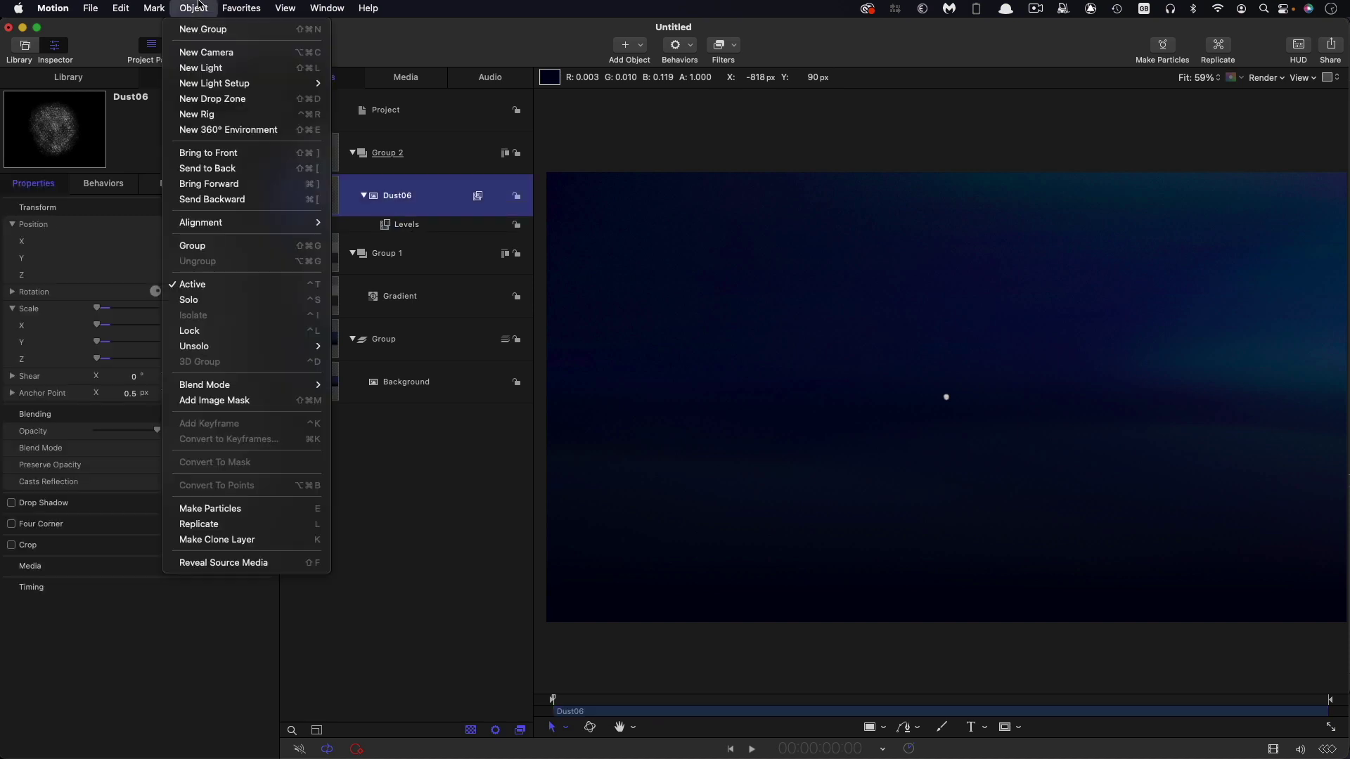
pyautogui.click(210, 508)
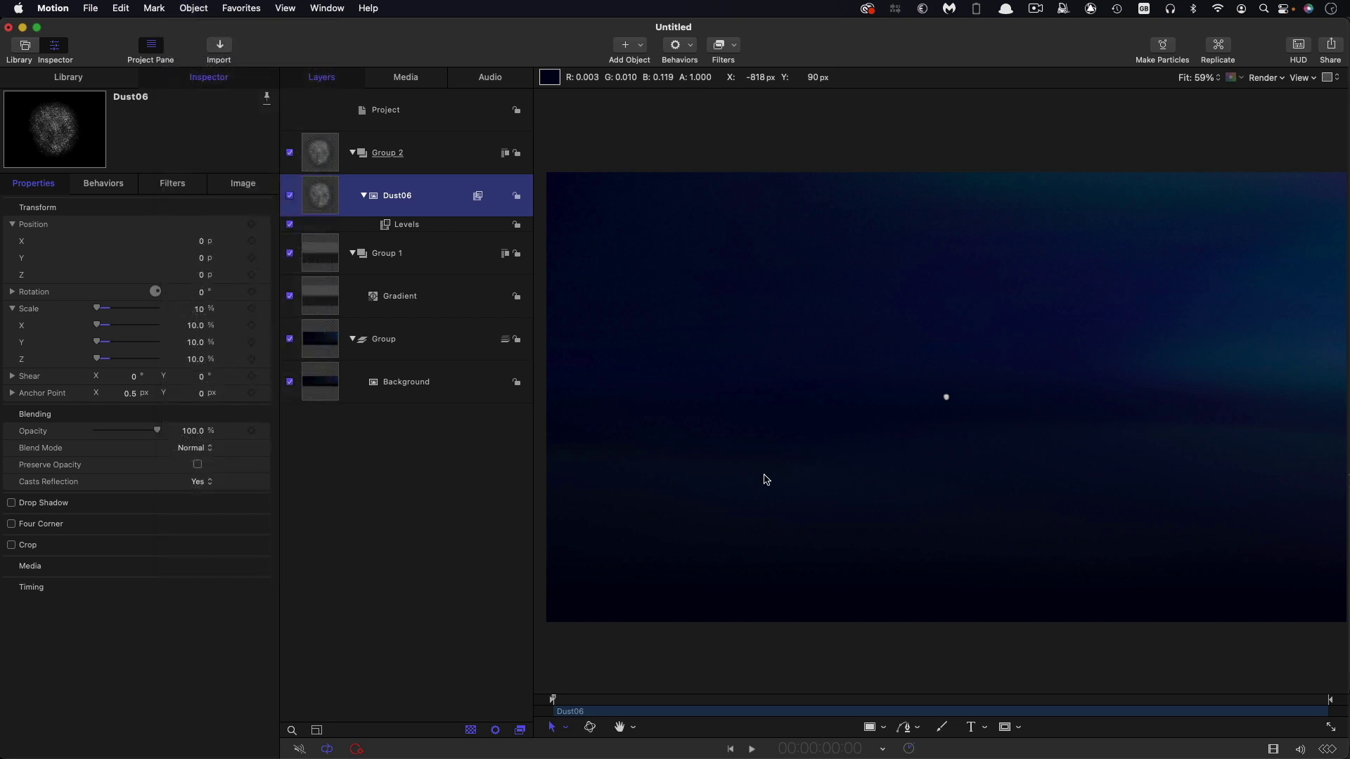
pyautogui.moveTo(629, 705); pyautogui.dragTo(645, 701)
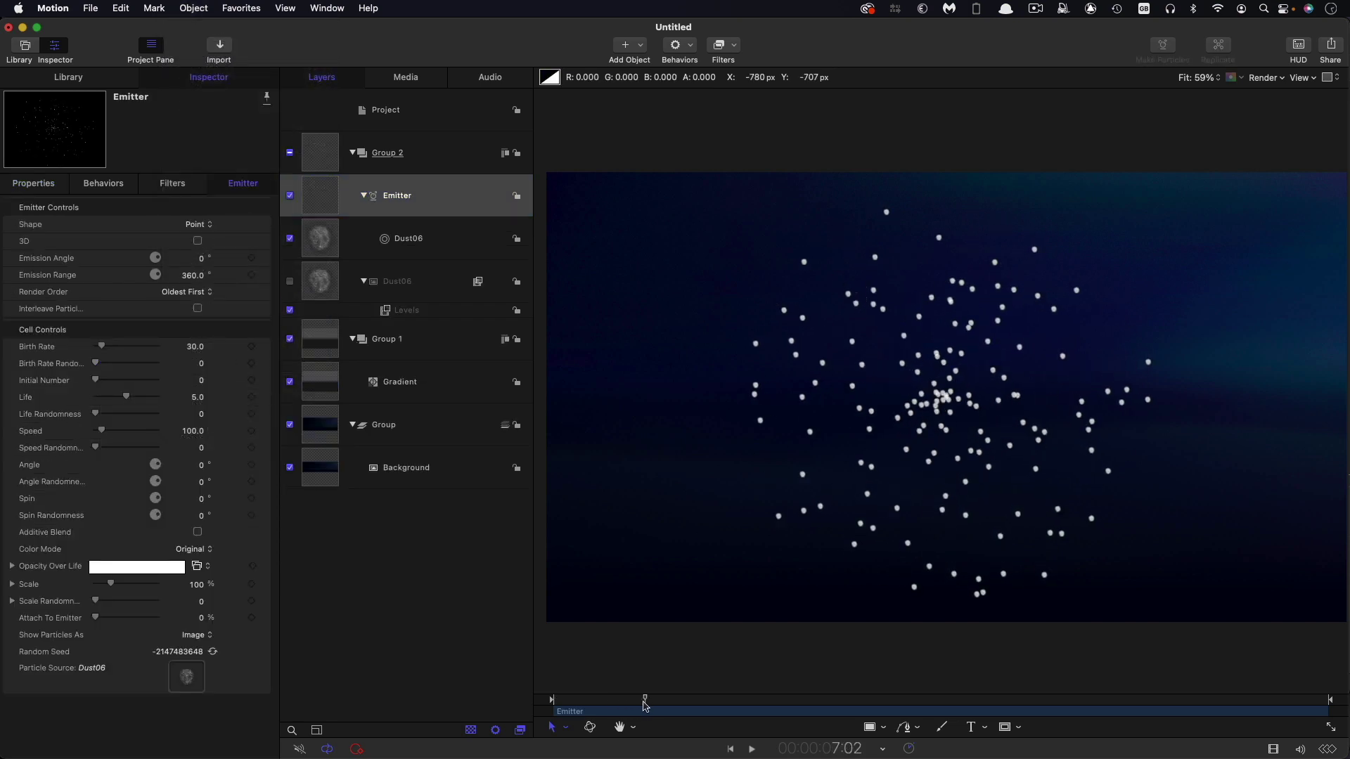
pyautogui.click(1107, 348)
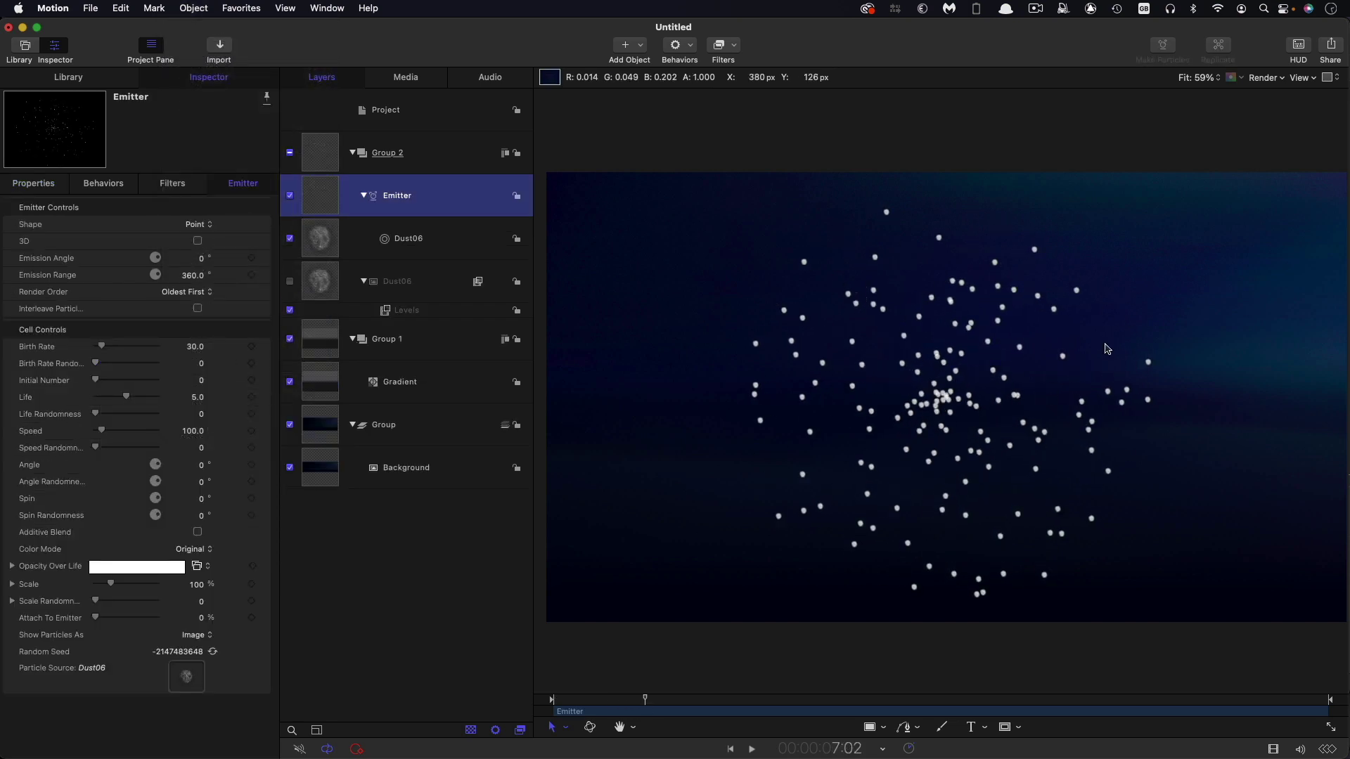
# Set the emitter shape to Wave with Start Point X -960 and End Point X 960
pyautogui.click(188, 225)
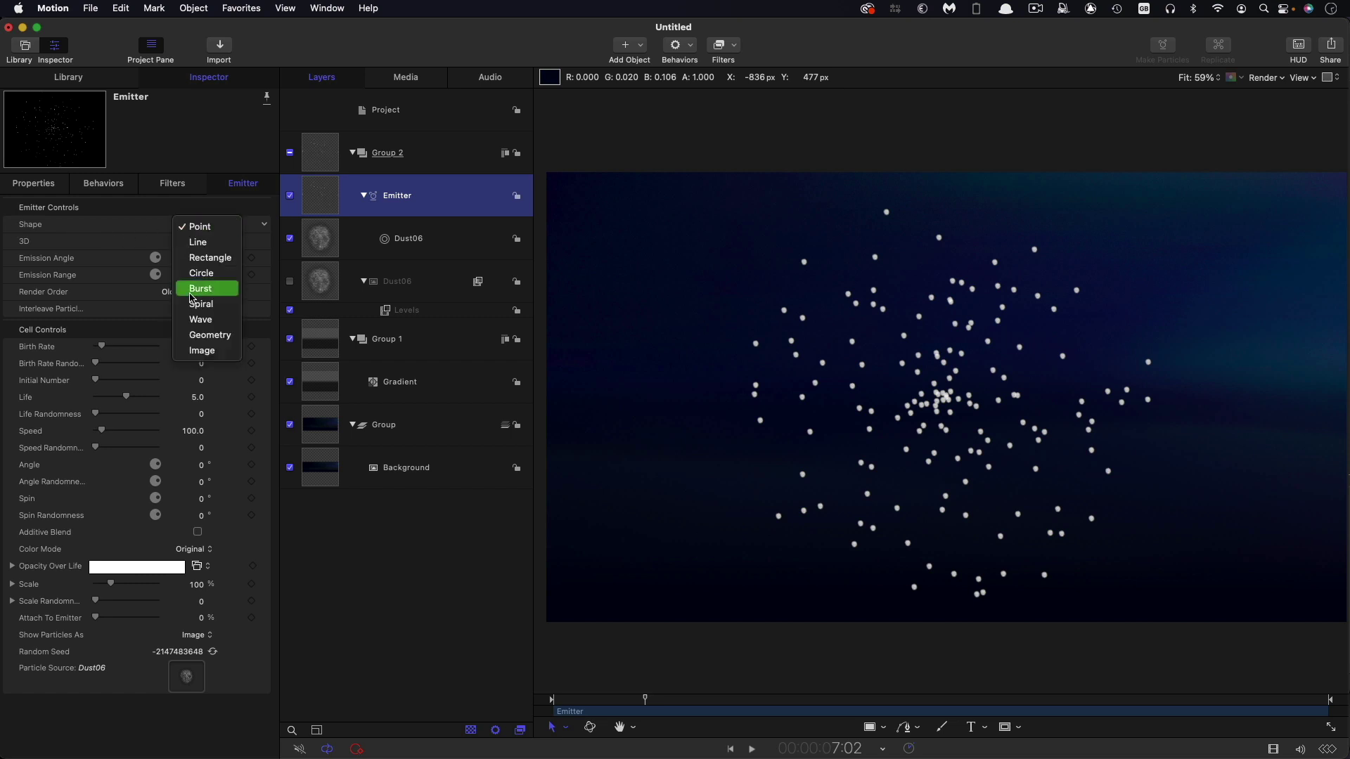
pyautogui.click(202, 317)
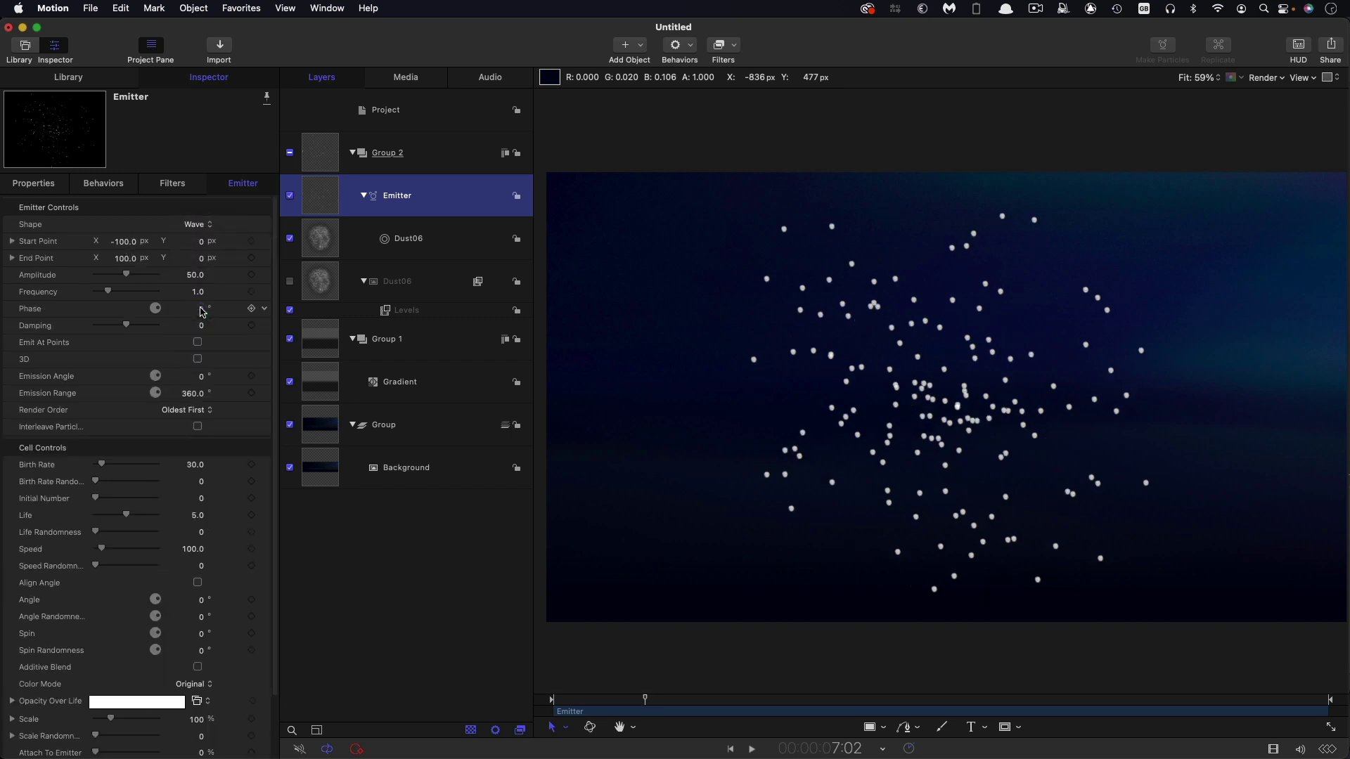
pyautogui.click(126, 242)
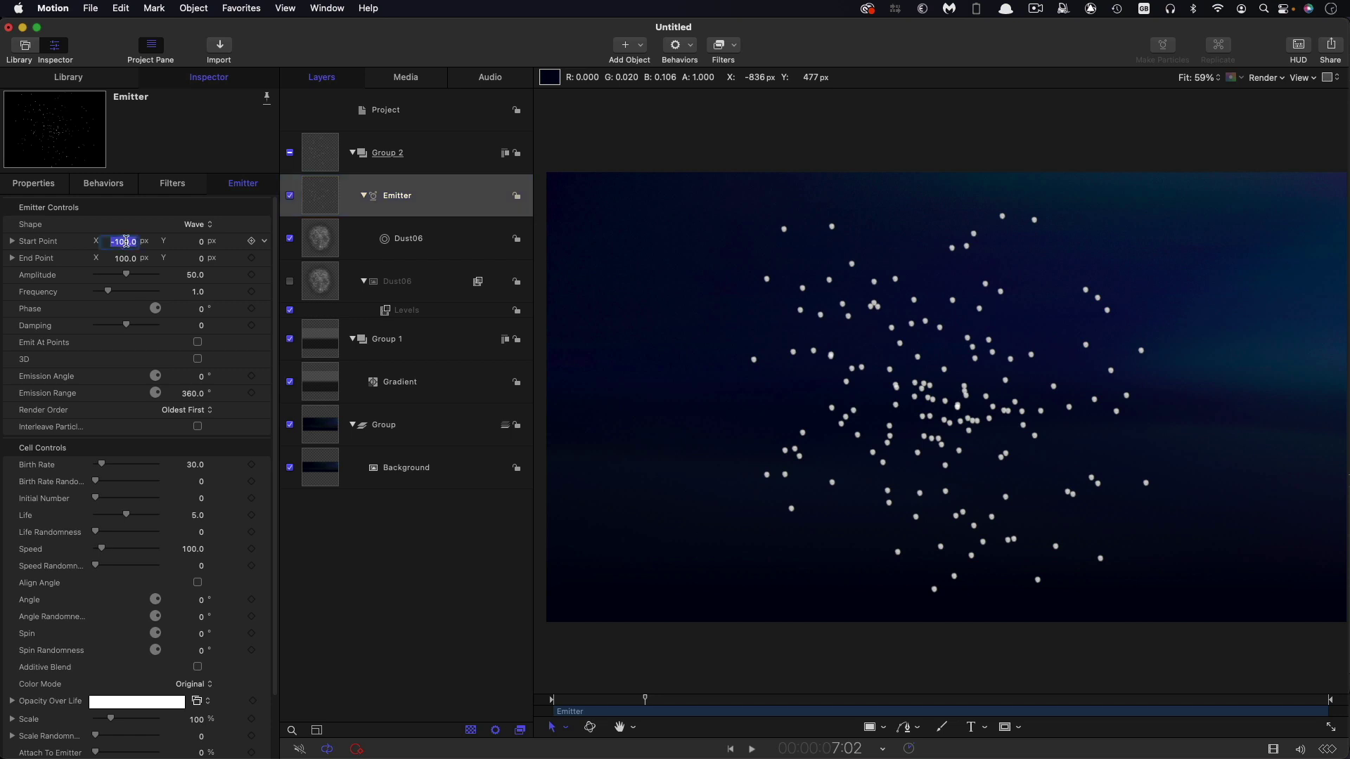
pyautogui.write('-960')
pyautogui.press('Return')
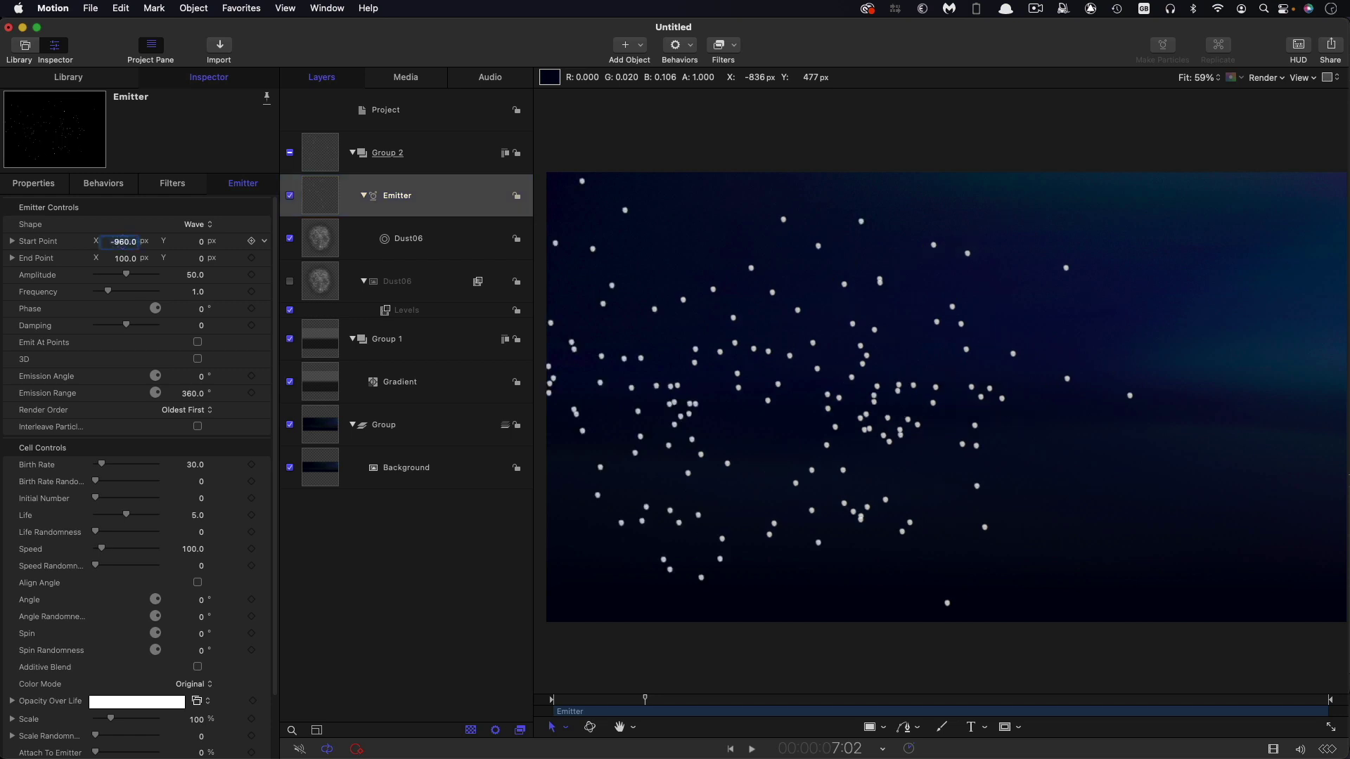
pyautogui.press('Tab')
pyautogui.press('Tab')
pyautogui.write('960')
pyautogui.press('Return')
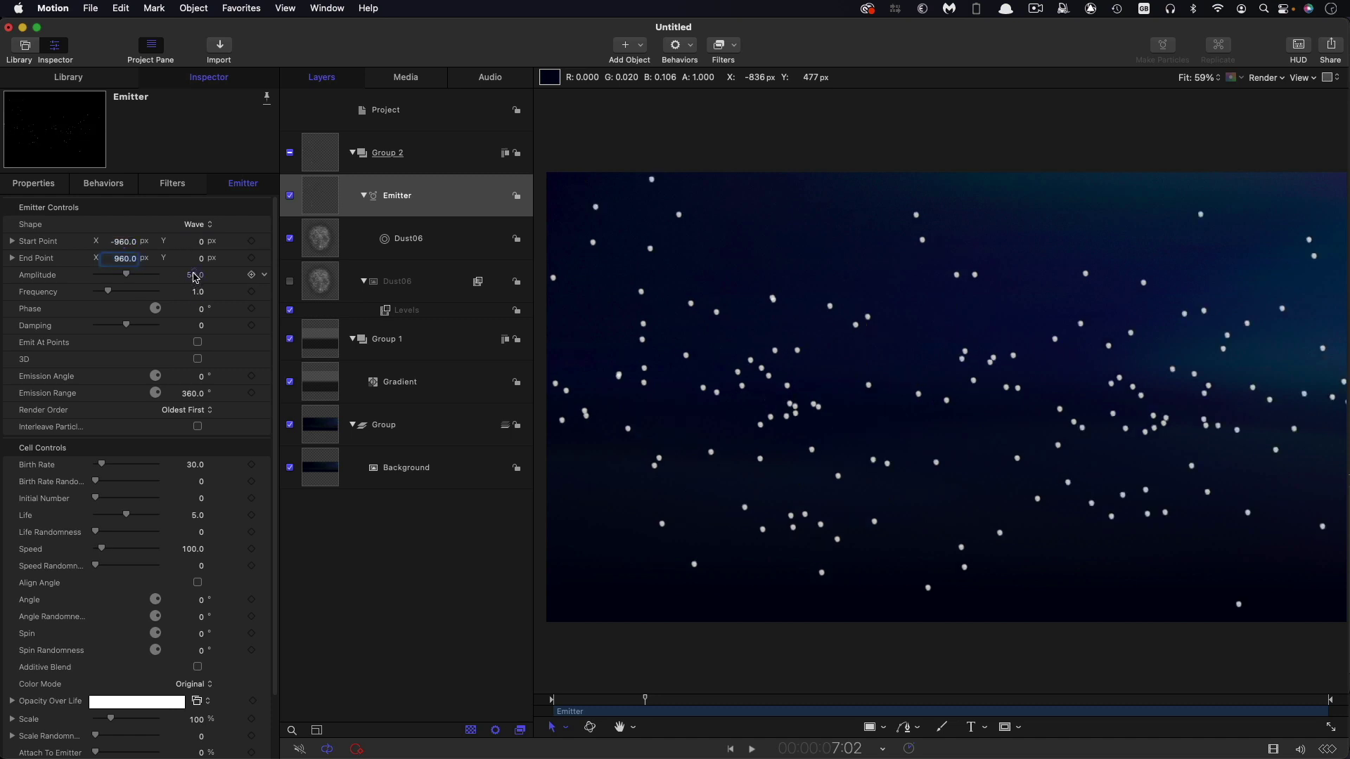
# Set the wave amplitude to 100 and frequency to 1.5
pyautogui.click(197, 275)
pyautogui.write('10')
pyautogui.press('Return')
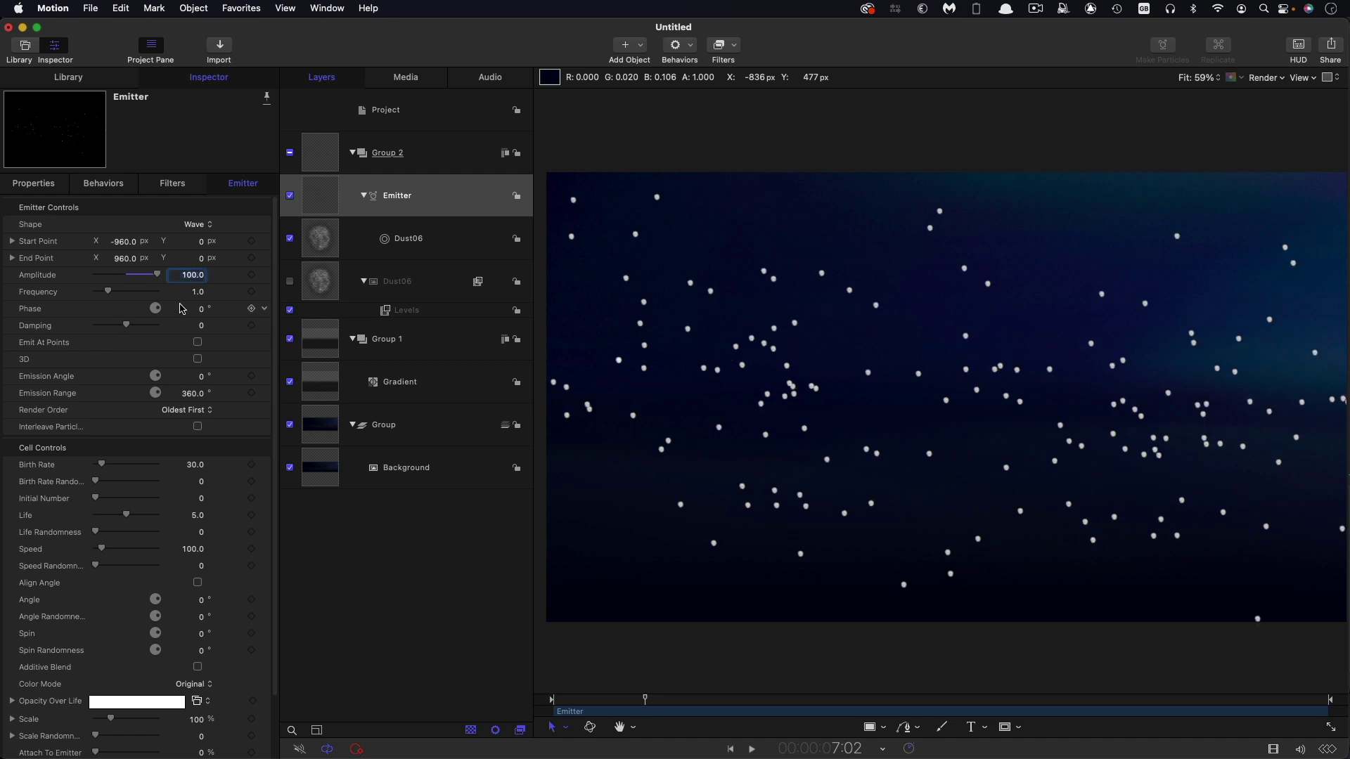
pyautogui.click(199, 292)
pyautogui.write('1.5')
pyautogui.press('Return')
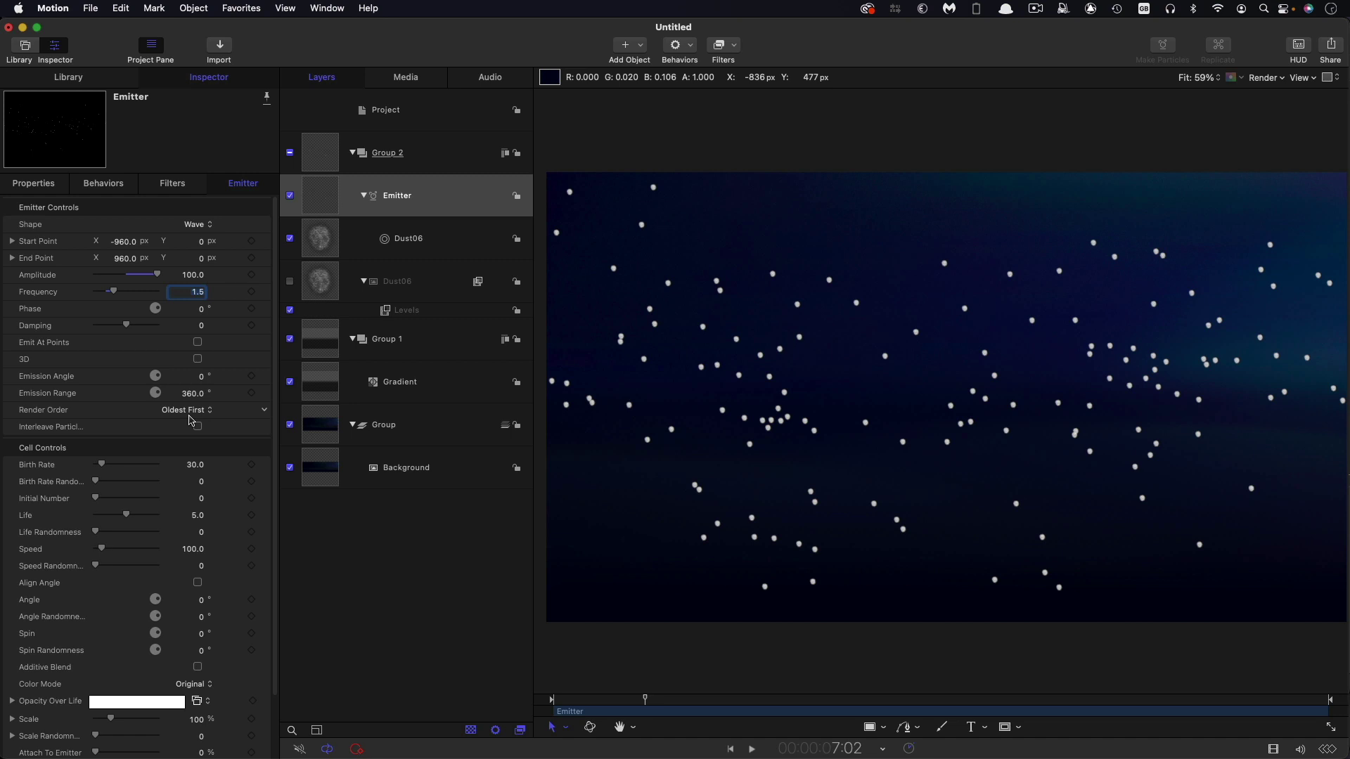
# Make the emitter 3D with latitude 60°, longitude 270°, emission range 0°, and preview the wave
pyautogui.click(199, 359)
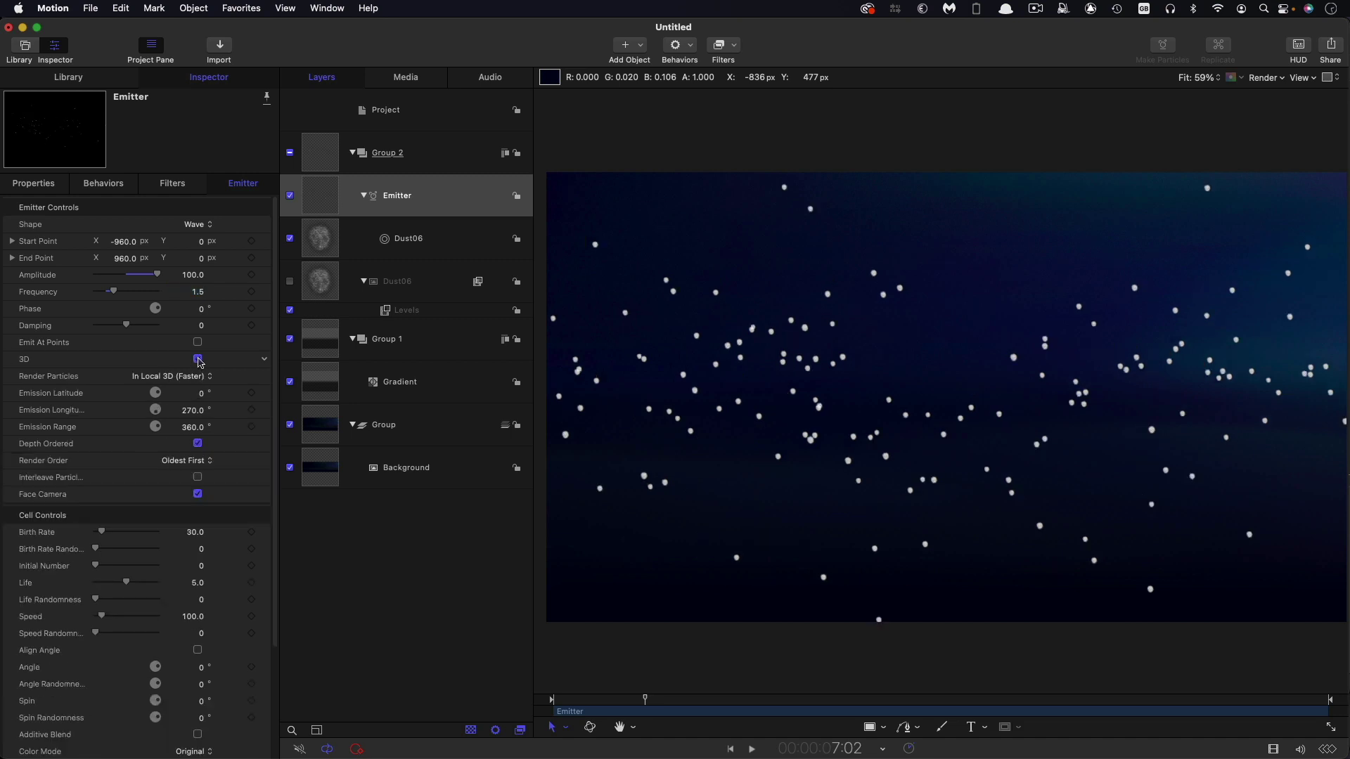
pyautogui.click(199, 393)
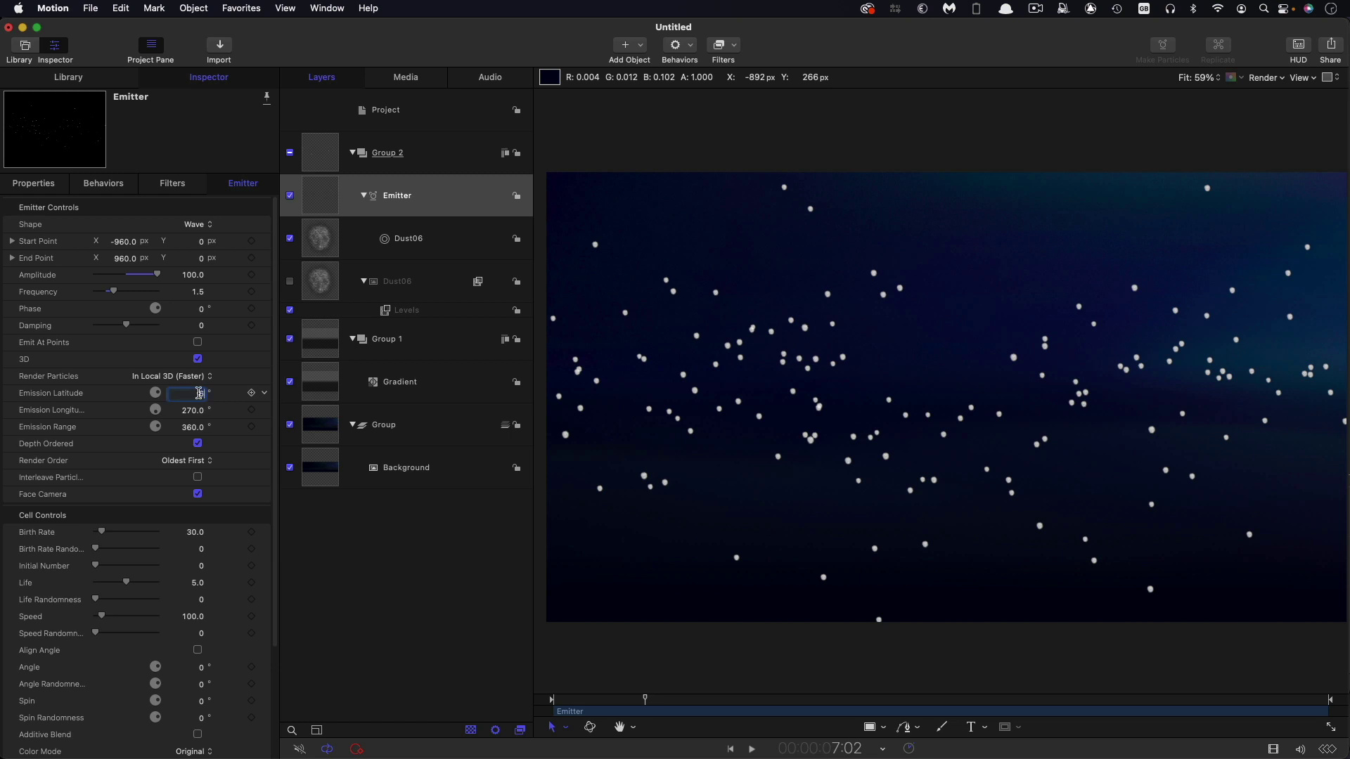
pyautogui.write('60')
pyautogui.press('Return')
pyautogui.press('Tab')
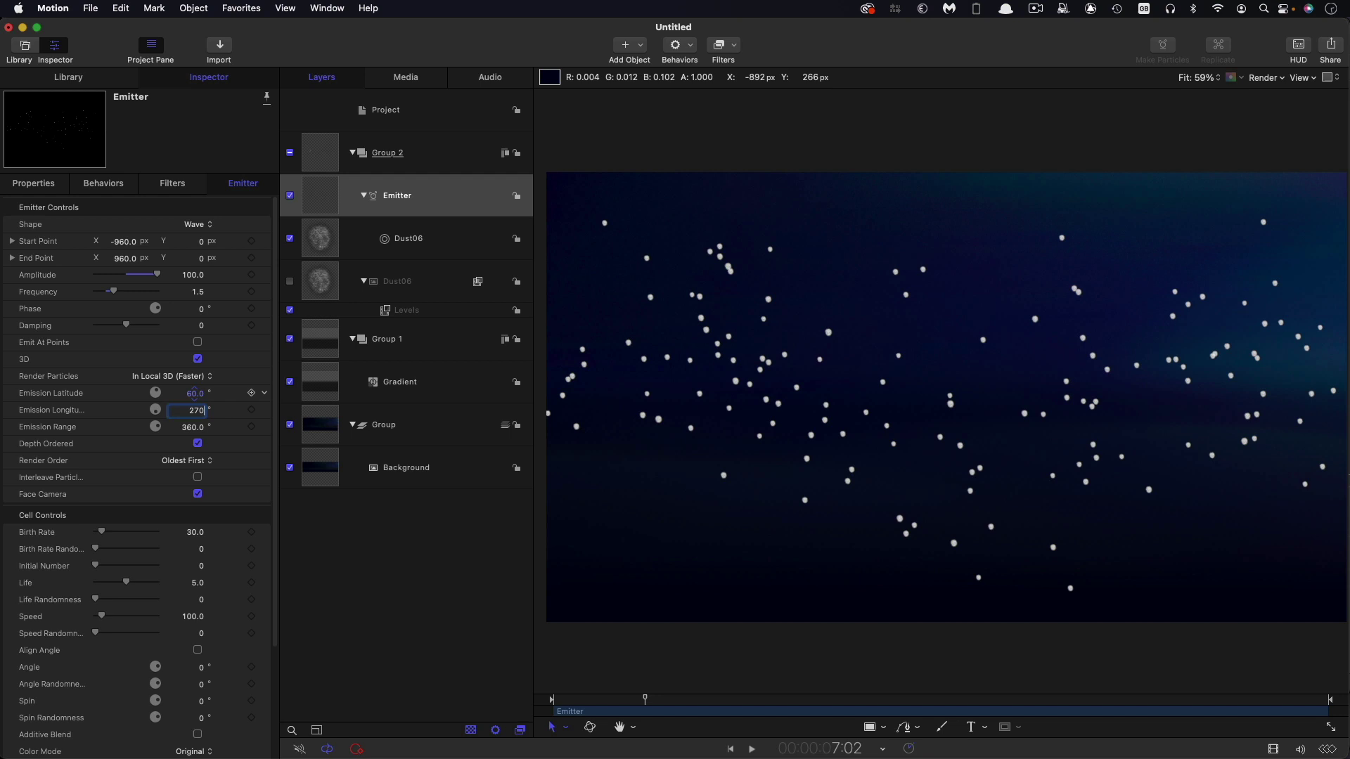
pyautogui.press('Tab')
pyautogui.write('0')
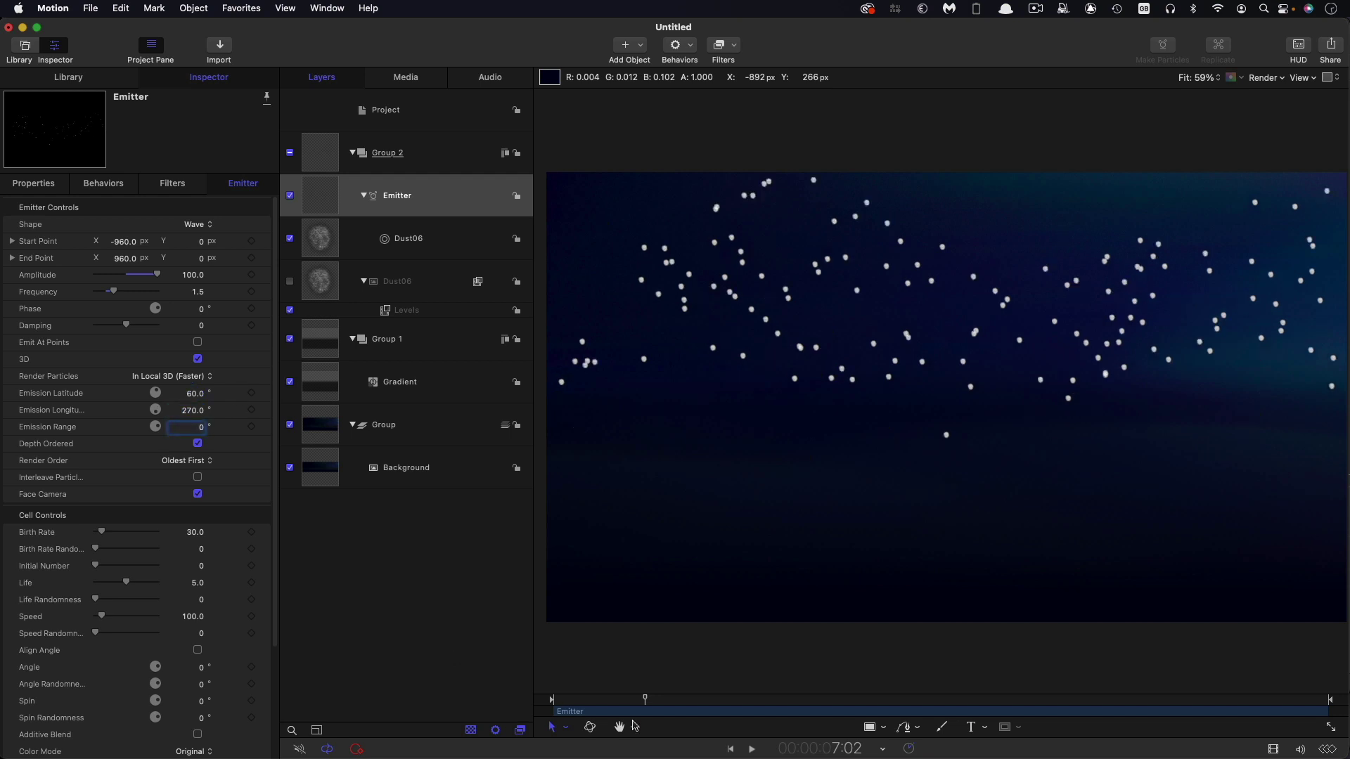
pyautogui.moveTo(646, 703); pyautogui.dragTo(685, 705)
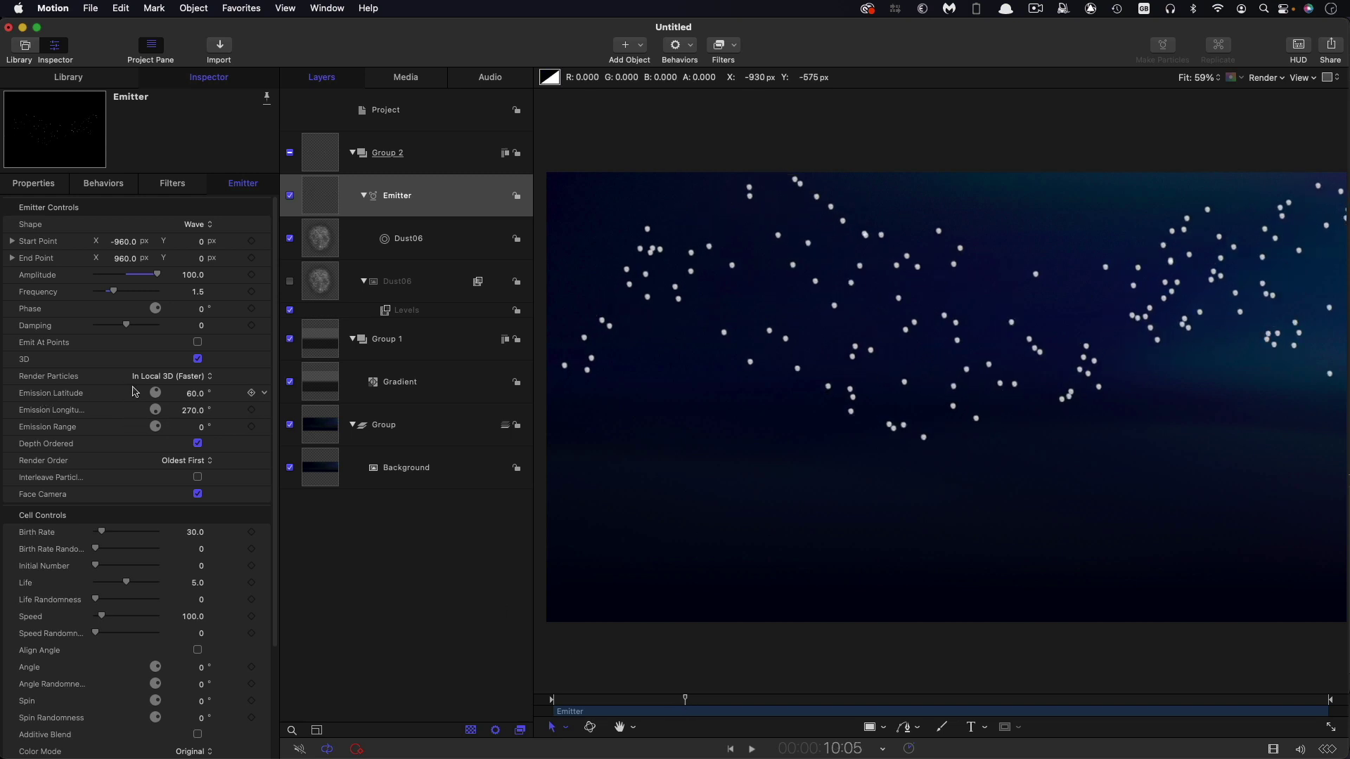
pyautogui.moveTo(686, 702)
pyautogui.mouseDown()
pyautogui.moveTo(813, 704)
pyautogui.moveTo(678, 704)
pyautogui.mouseUp()
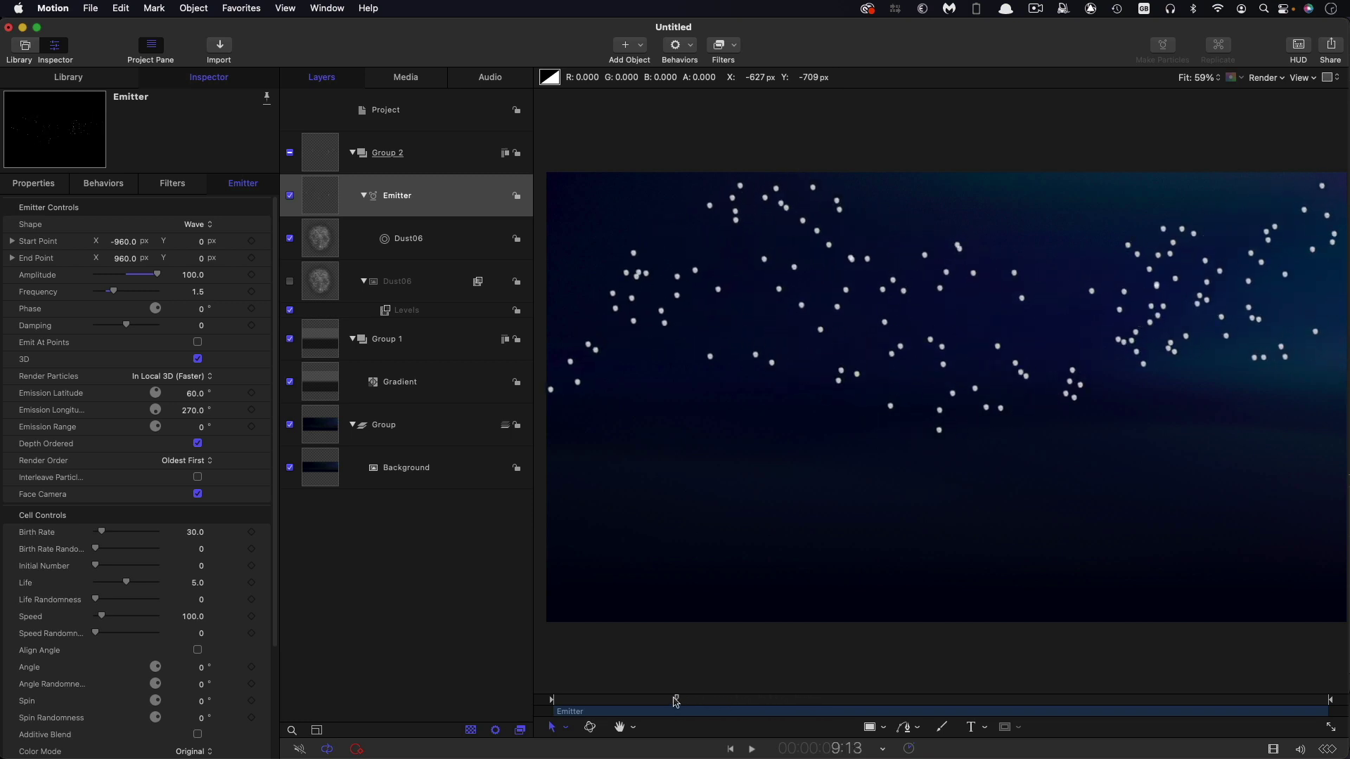
# Set the emitter's Birth Rate to 600 and Initial Number to 100
pyautogui.click(194, 533)
pyautogui.write('6')
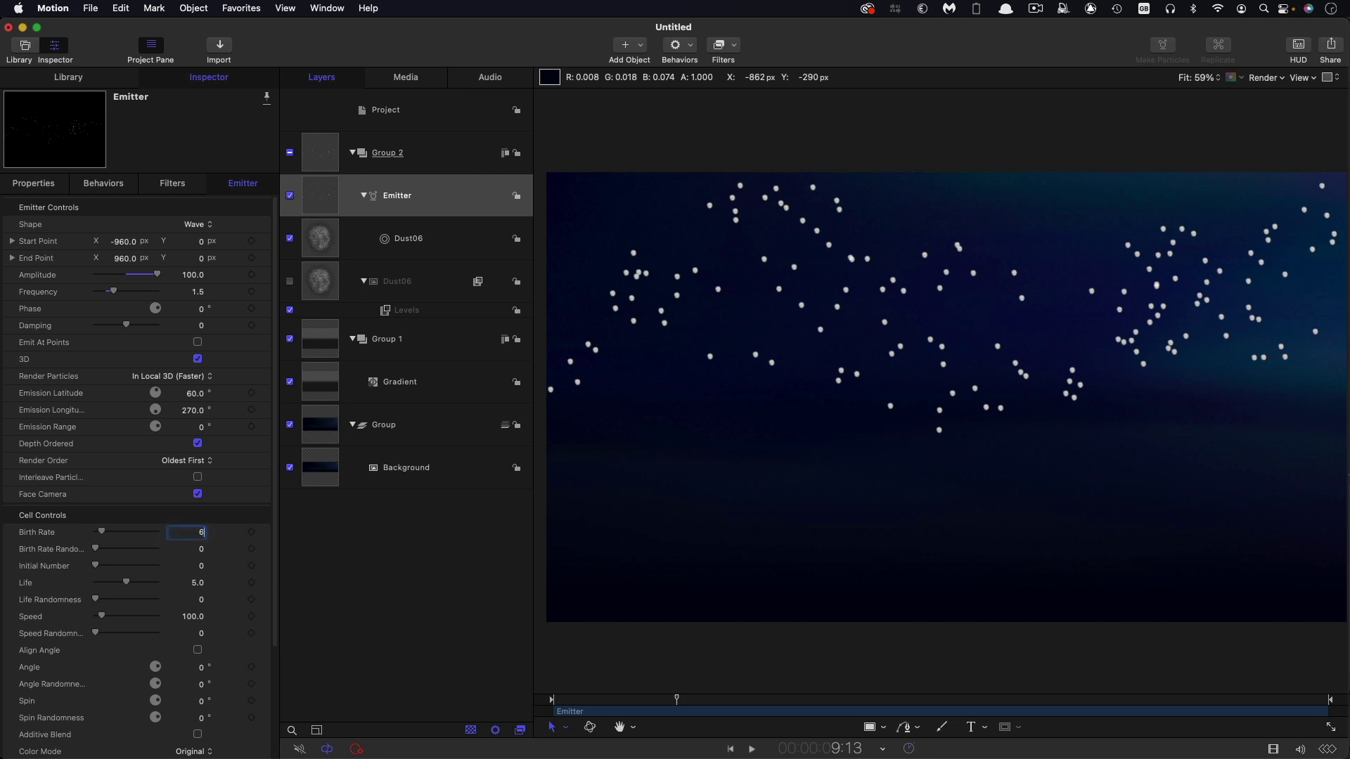
pyautogui.write('00')
pyautogui.press('Return')
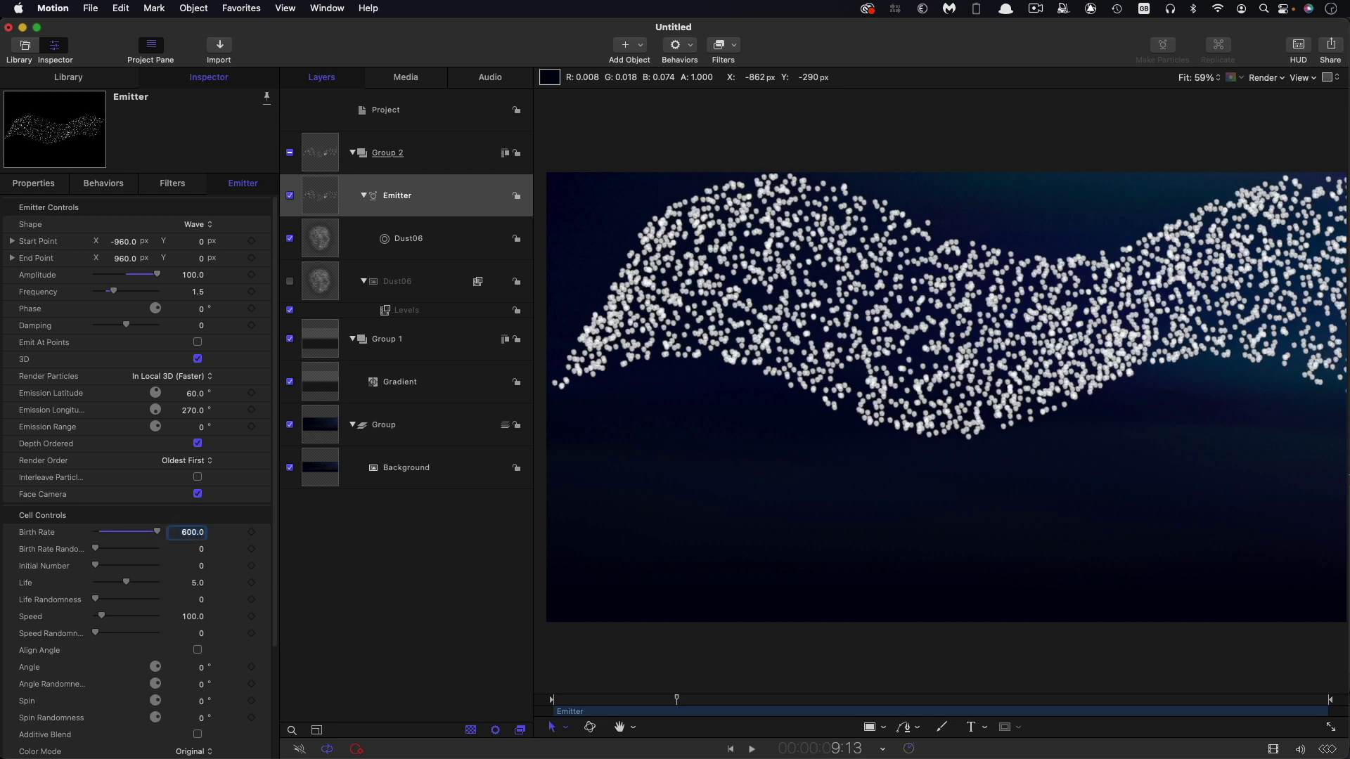
pyautogui.click(201, 567)
pyautogui.write('100')
pyautogui.press('Return')
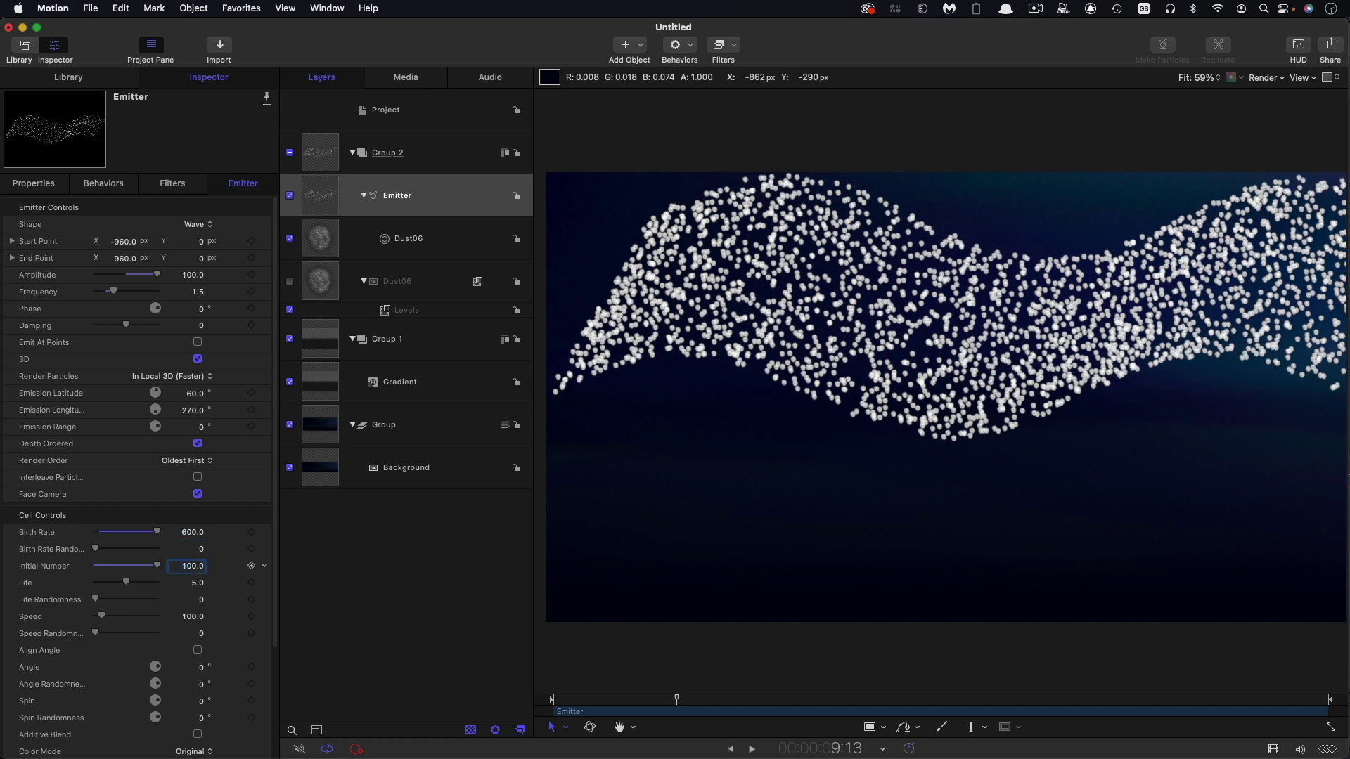
# Set Life 2, Life Randomness 2, Speed 20 and Speed Randomness 40, then preview a later frame
pyautogui.press('Tab')
pyautogui.write('2')
pyautogui.press('Return')
pyautogui.press('Tab')
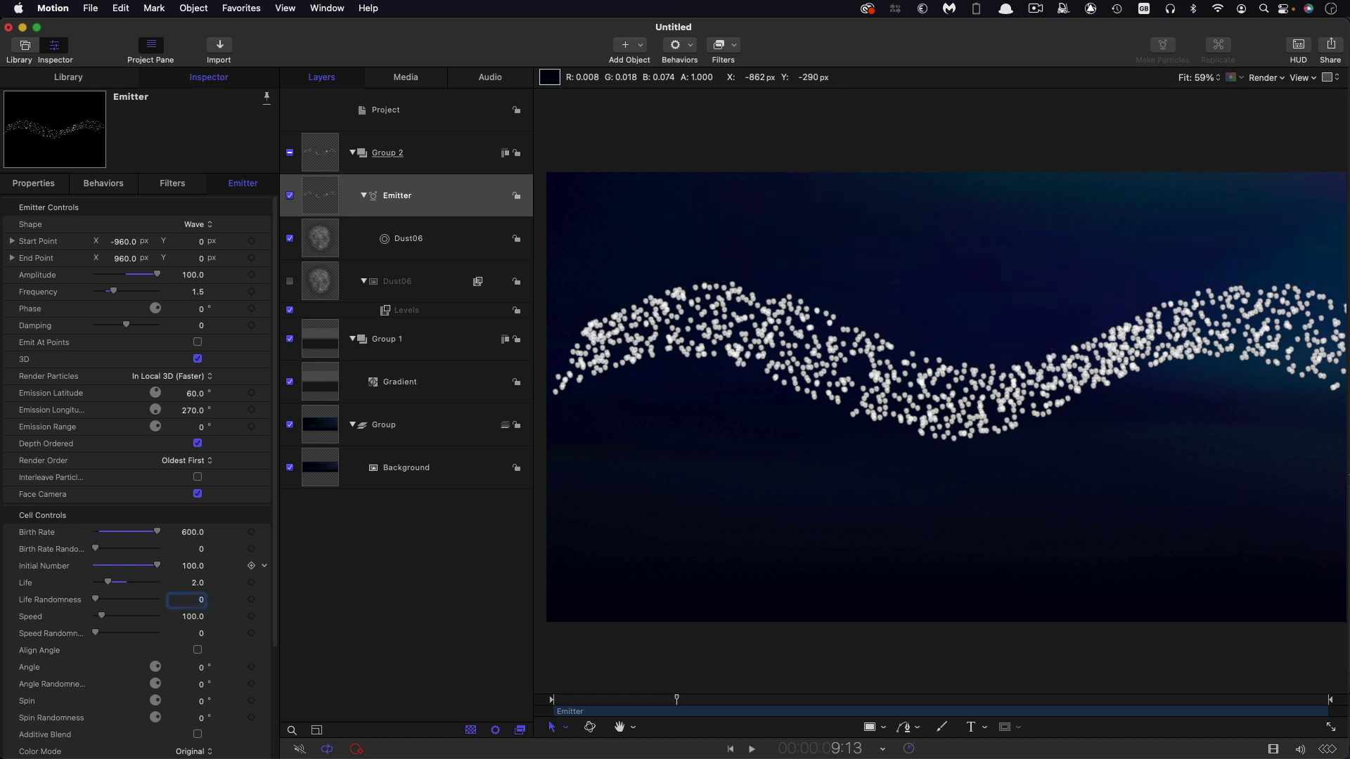
pyautogui.write('2')
pyautogui.press('Return')
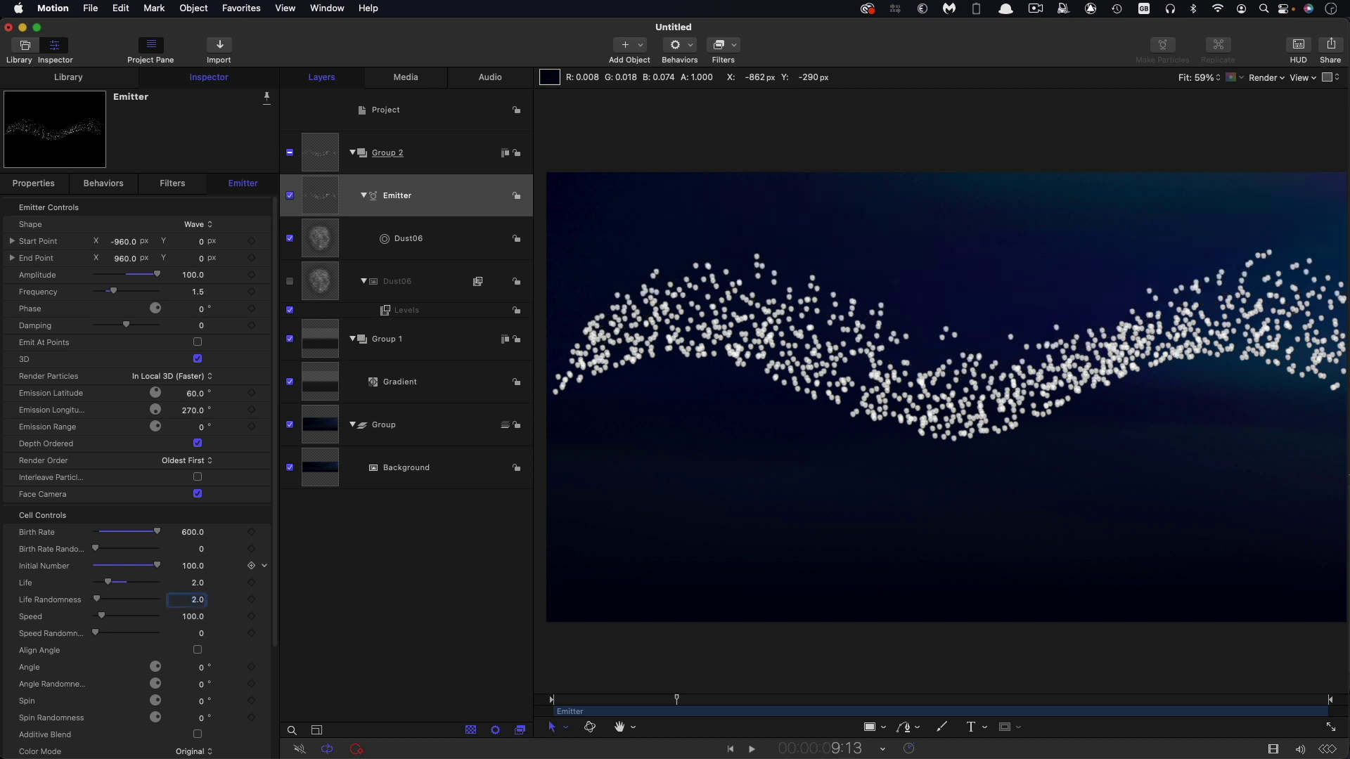
pyautogui.press('Tab')
pyautogui.press('Return')
pyautogui.press('Tab')
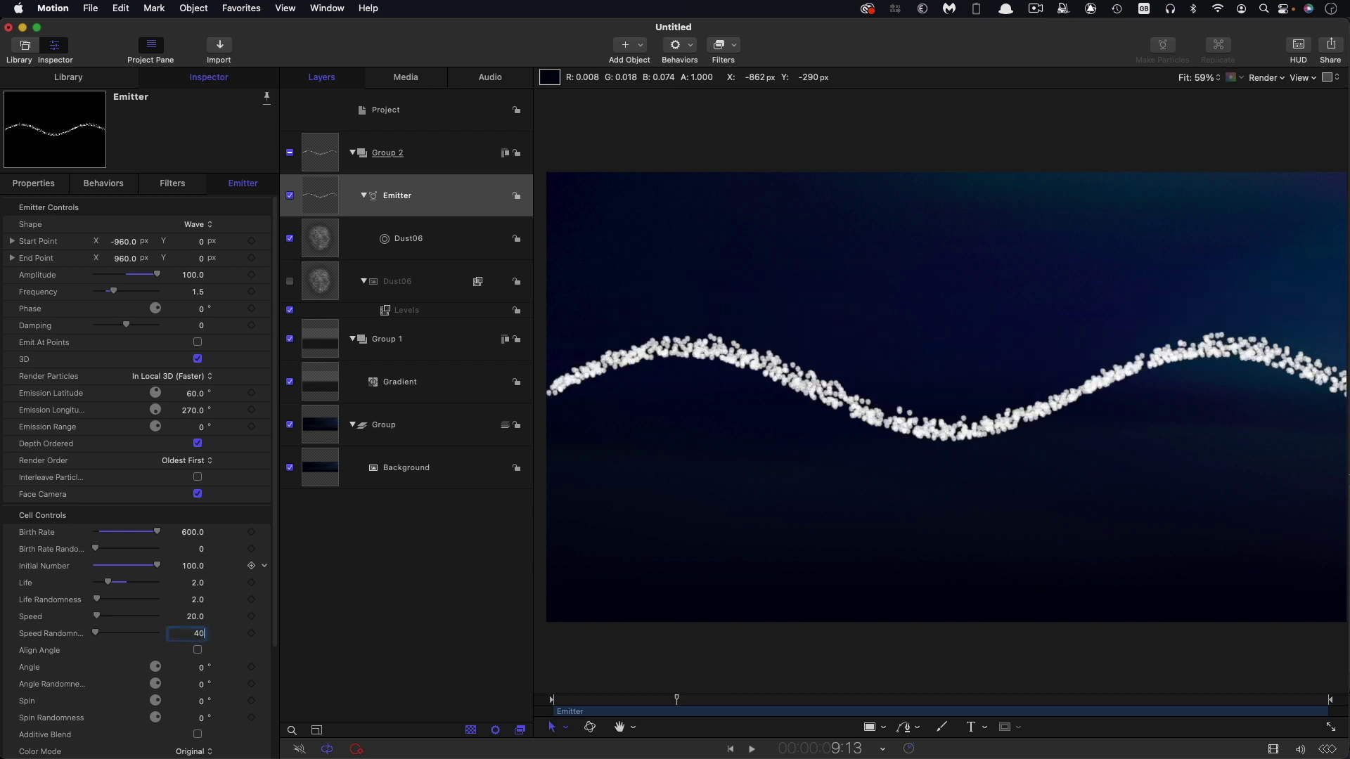
pyautogui.press('Return')
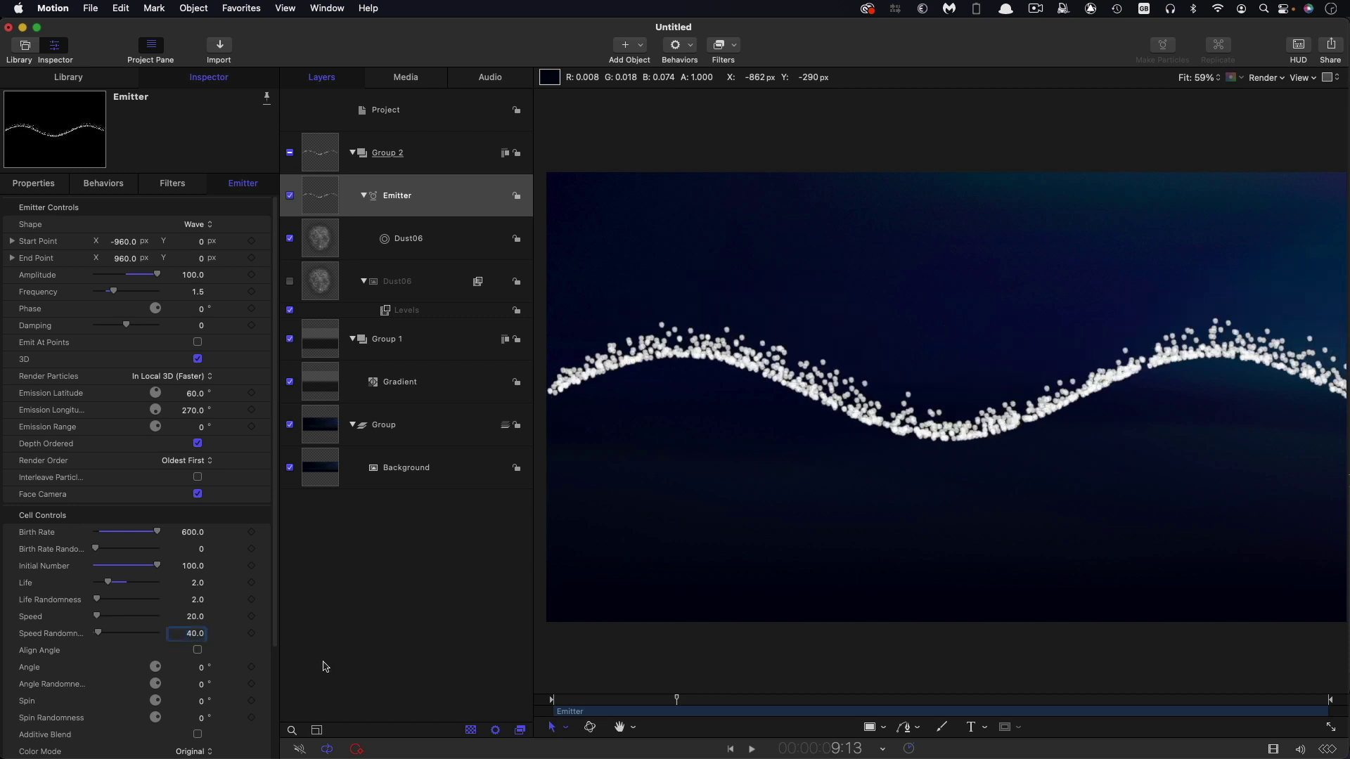
pyautogui.moveTo(678, 700); pyautogui.dragTo(782, 715)
# Turn on Additive Blend and add two Opacity Over Life points, one at the end
pyautogui.scroll(-5, 164, 603)
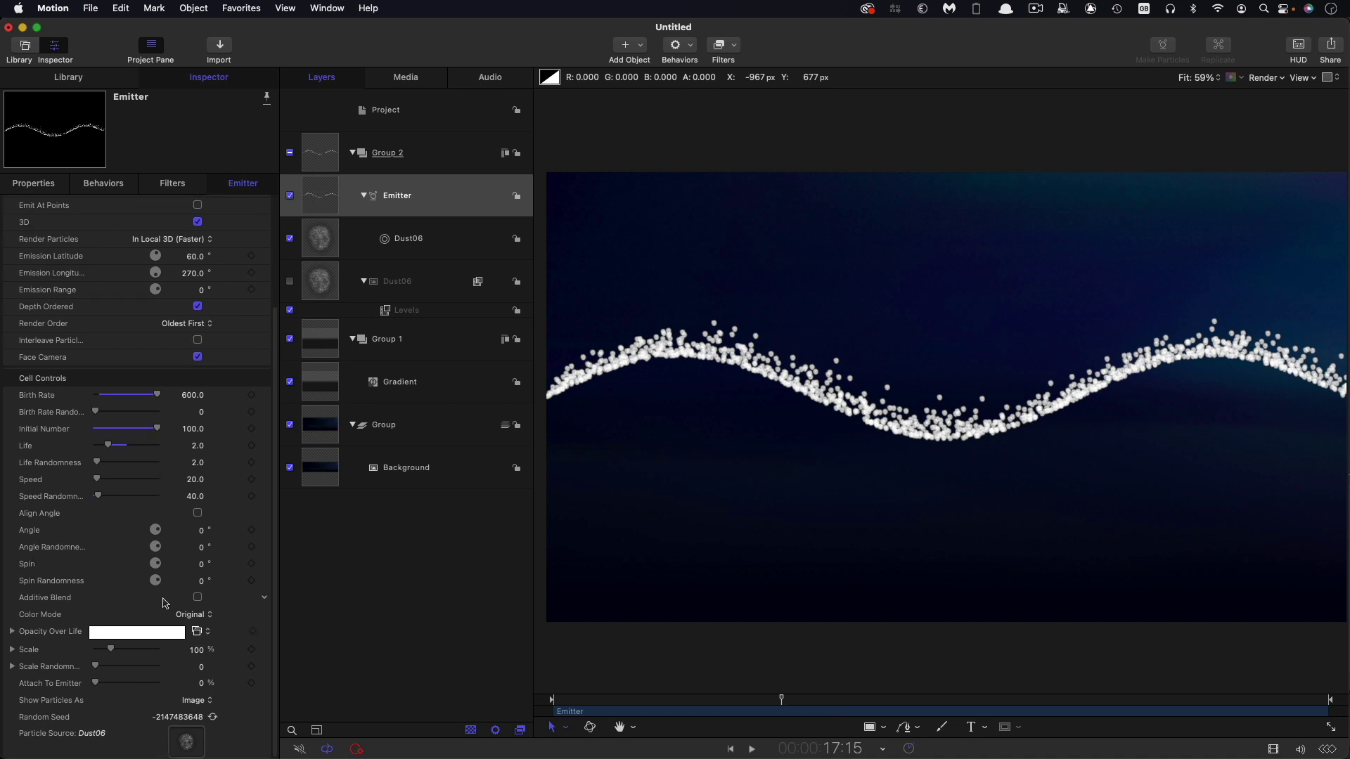
pyautogui.click(197, 598)
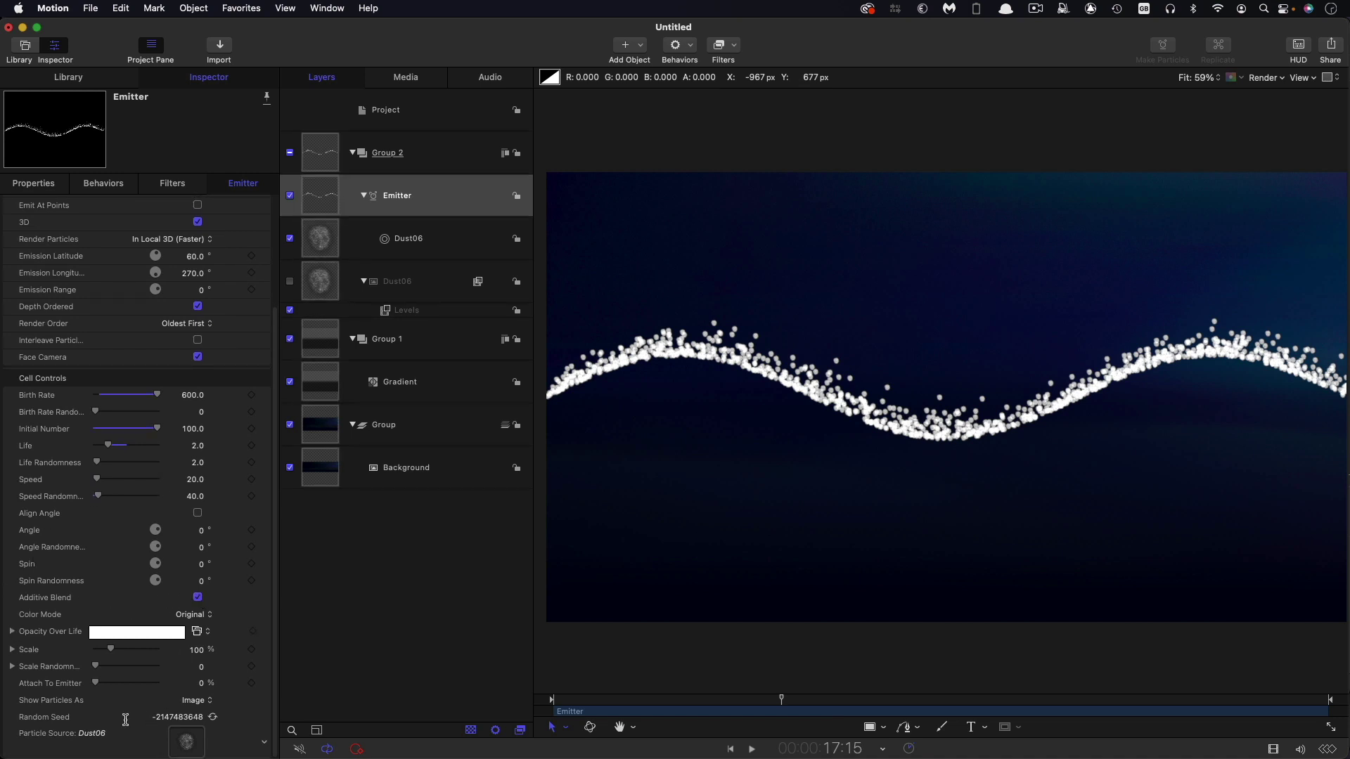
pyautogui.click(12, 631)
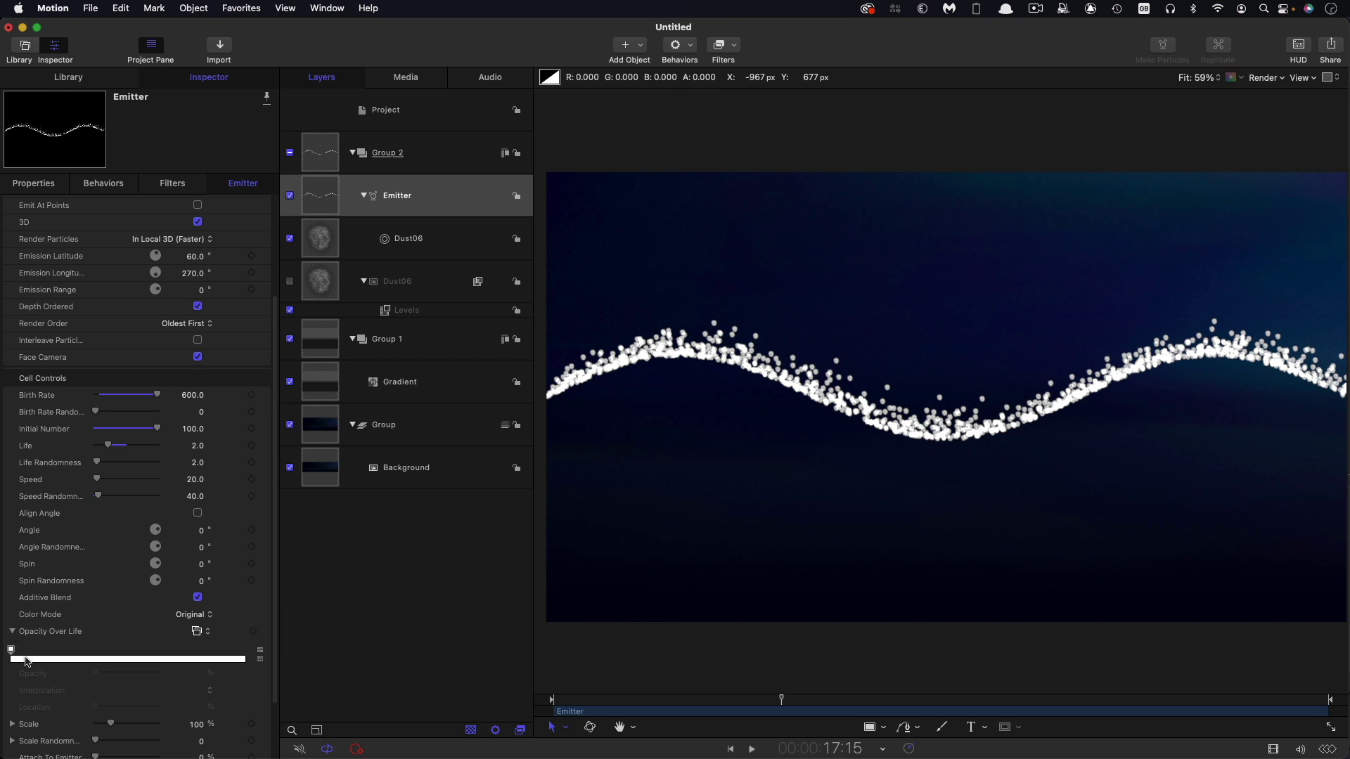
pyautogui.click(24, 662)
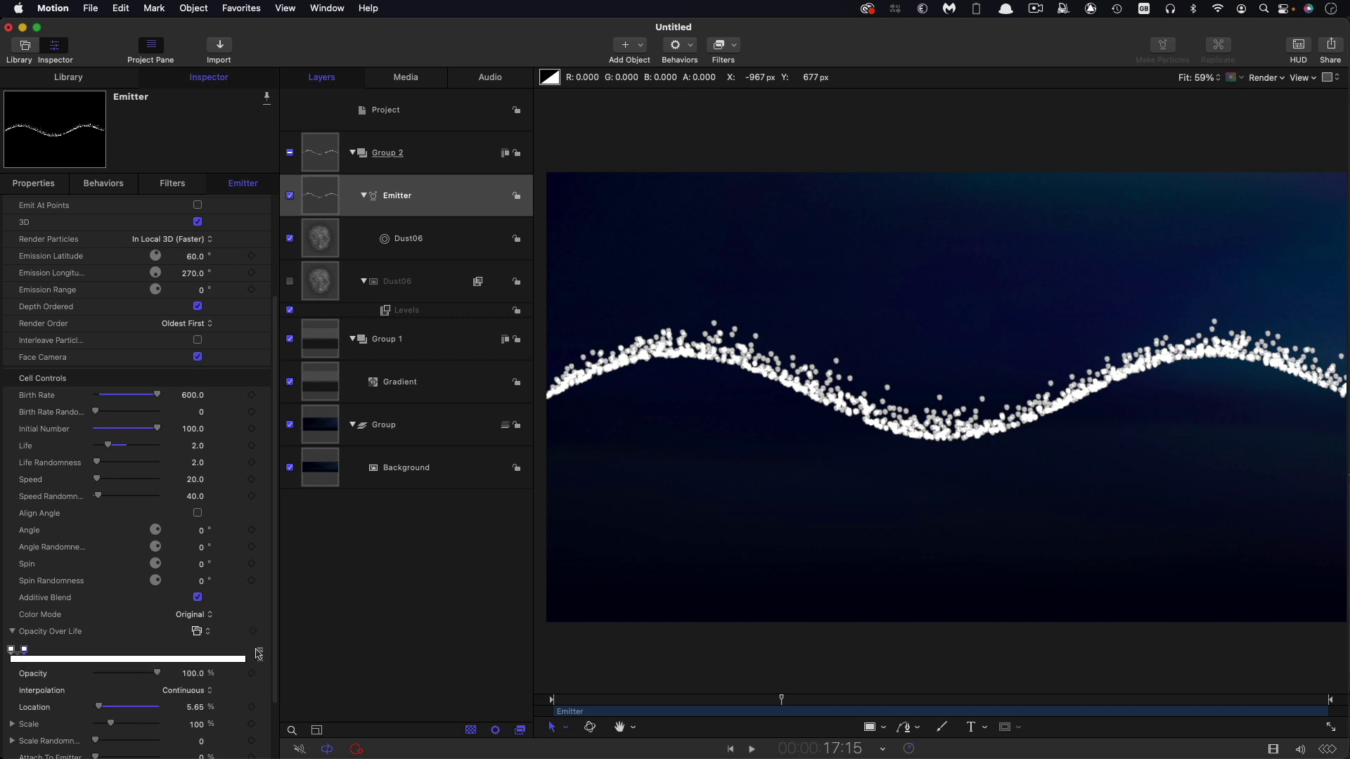
pyautogui.click(240, 655)
pyautogui.moveTo(242, 650); pyautogui.dragTo(246, 650)
# Place the first opacity point at 4% and set both points to 0% opacity, then play back
pyautogui.click(25, 649)
pyautogui.click(195, 706)
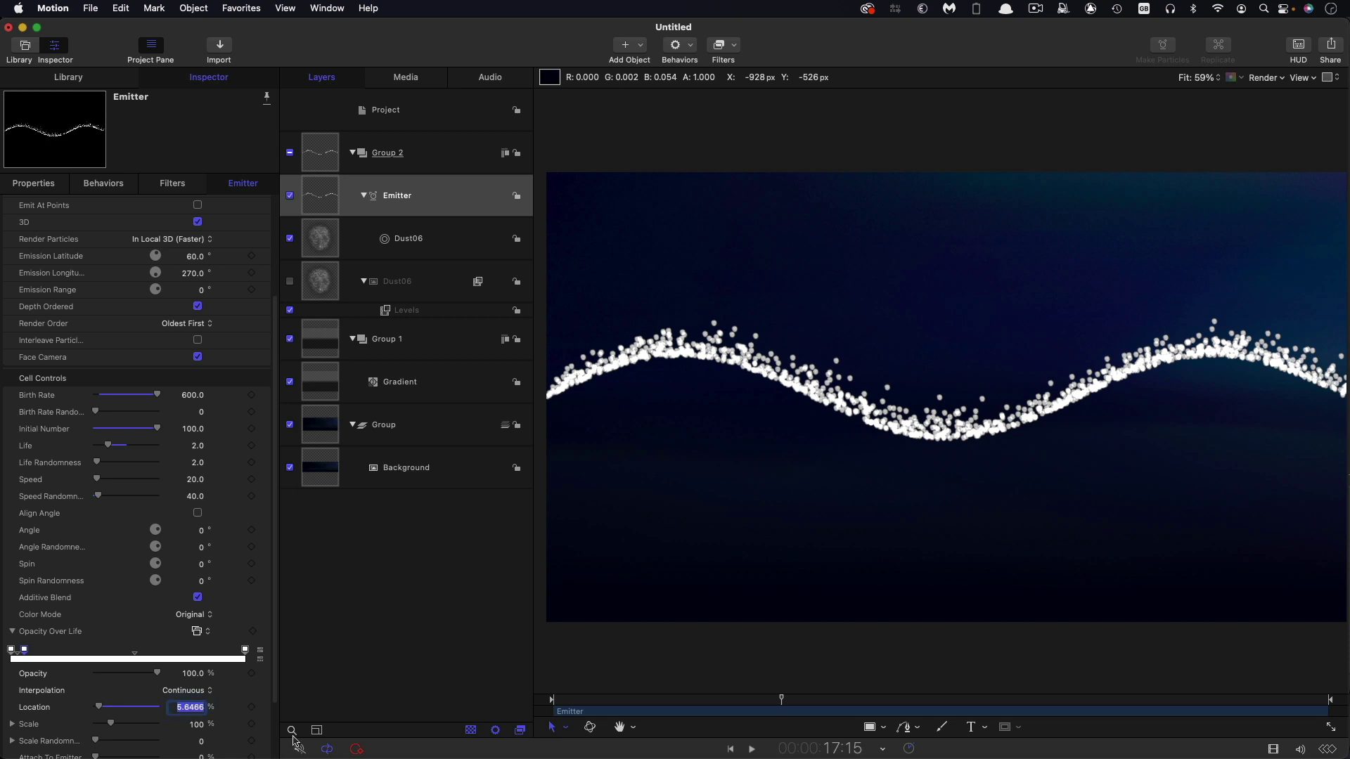
pyautogui.write('4')
pyautogui.press('Return')
pyautogui.moveTo(124, 675); pyautogui.dragTo(4, 666)
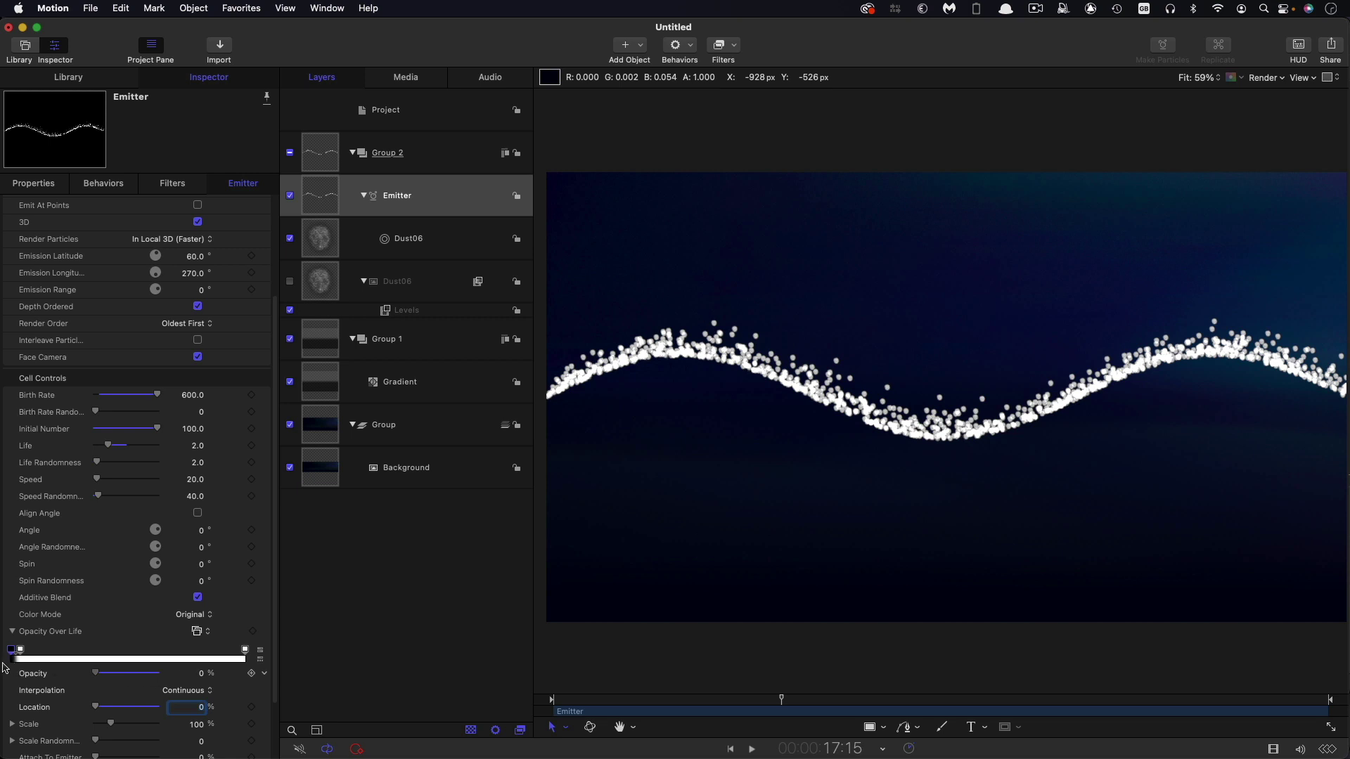
pyautogui.click(245, 649)
pyautogui.moveTo(157, 673); pyautogui.dragTo(3, 653)
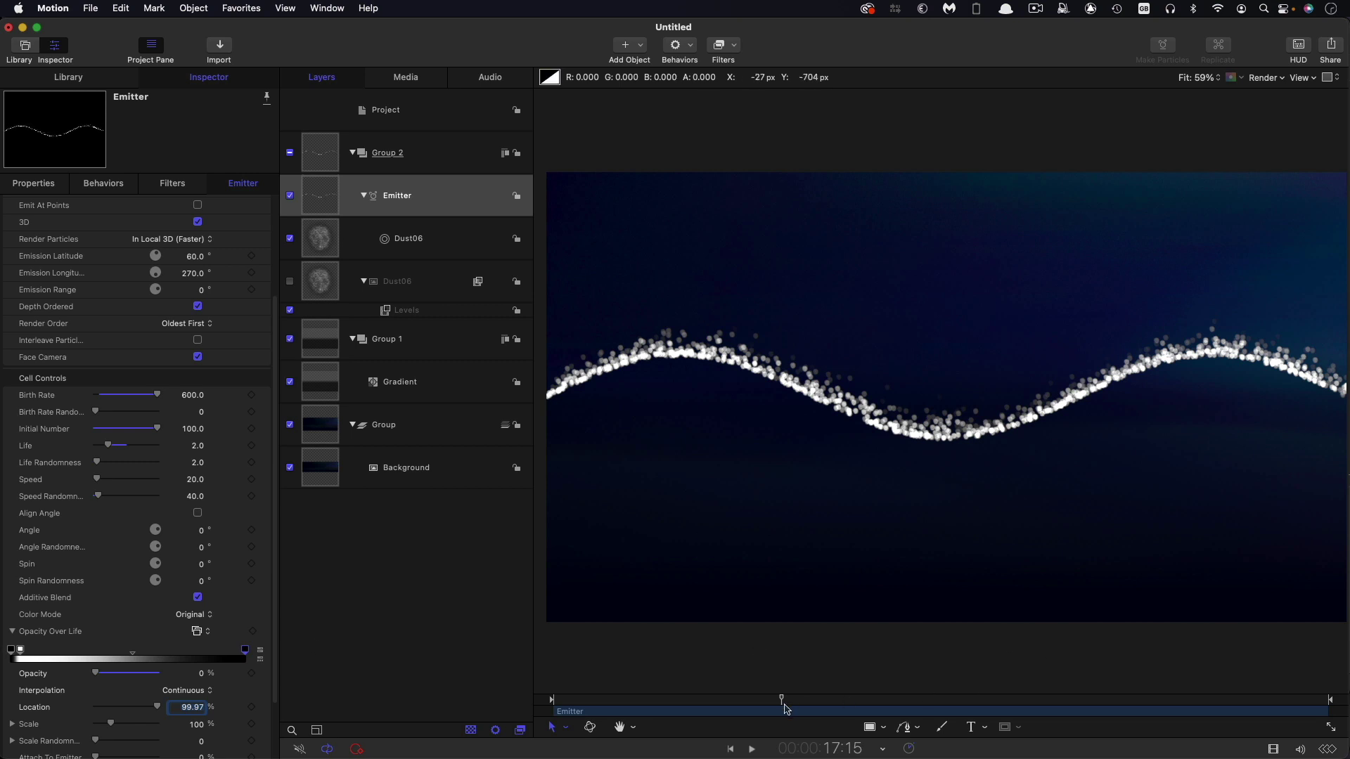
pyautogui.moveTo(781, 700); pyautogui.dragTo(497, 672)
pyautogui.press('space')
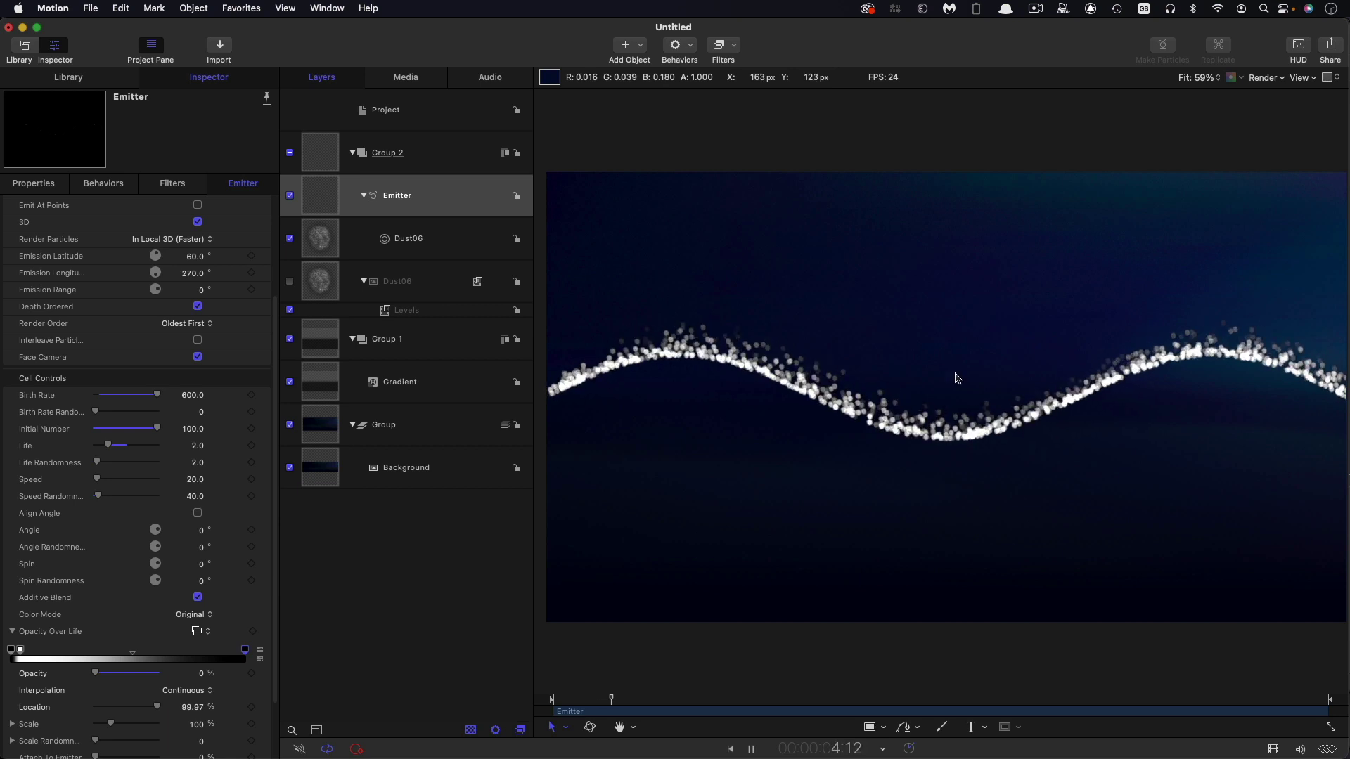
# Set particle Scale to 90% with Scale Randomness 50 and play back the result
pyautogui.scroll(-3, 141, 588)
pyautogui.press('space')
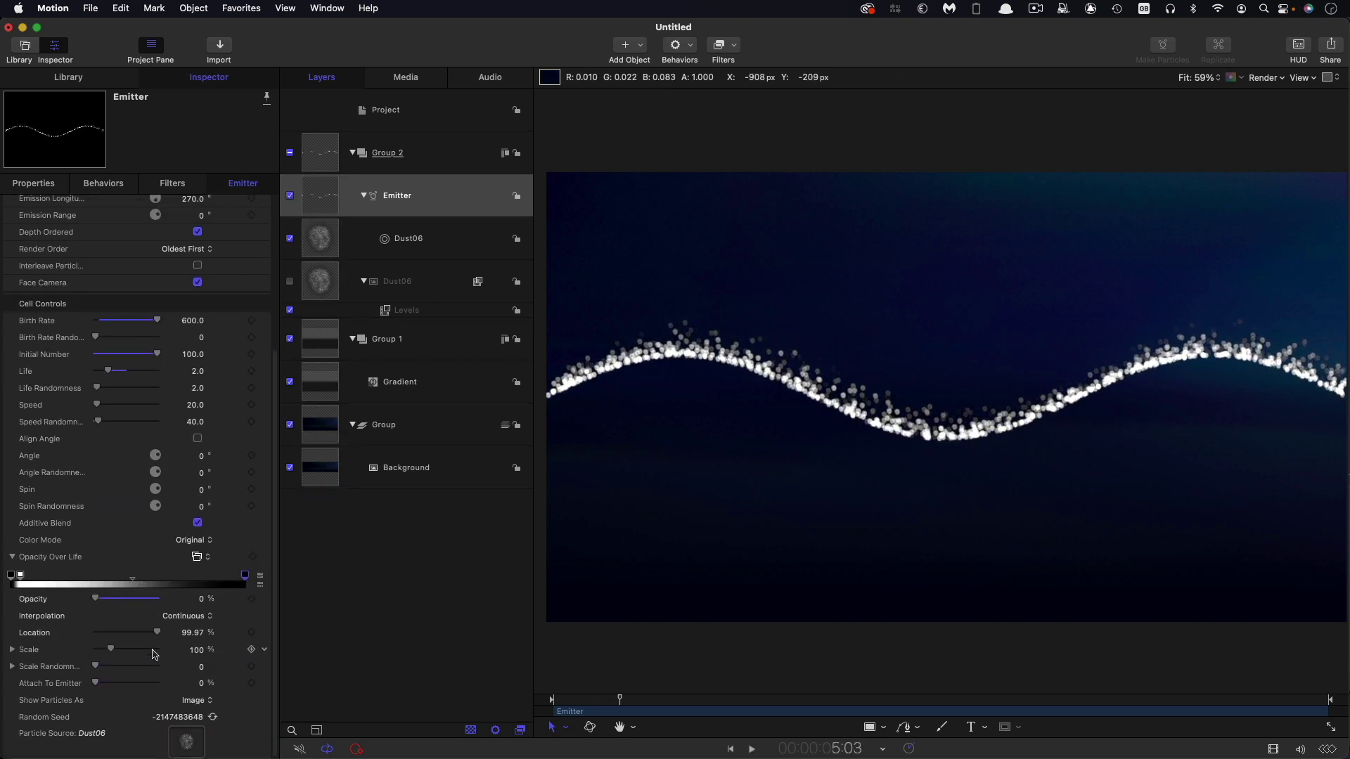
pyautogui.click(195, 650)
pyautogui.write('90')
pyautogui.press('Tab')
pyautogui.write('50')
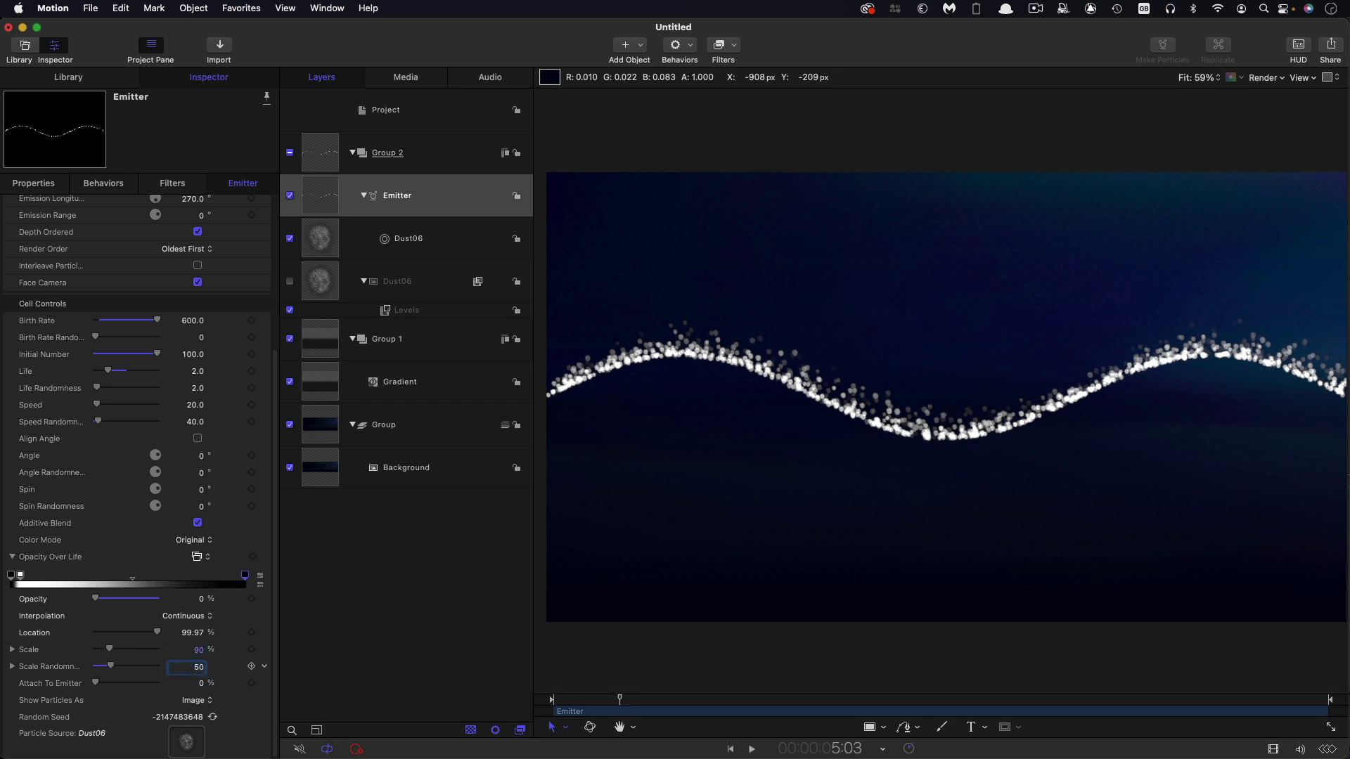
pyautogui.press('Return')
pyautogui.press('space')
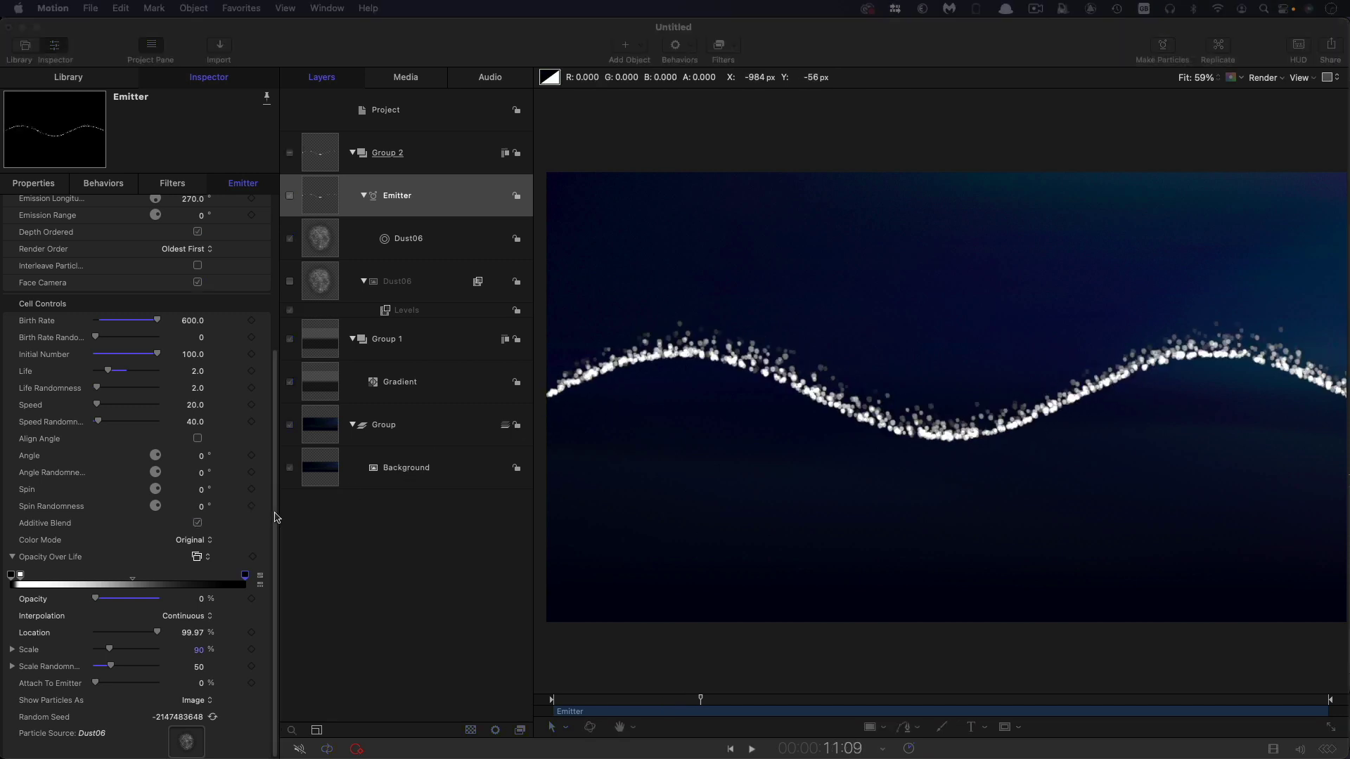
pyautogui.moveTo(276, 519); pyautogui.dragTo(282, 277)
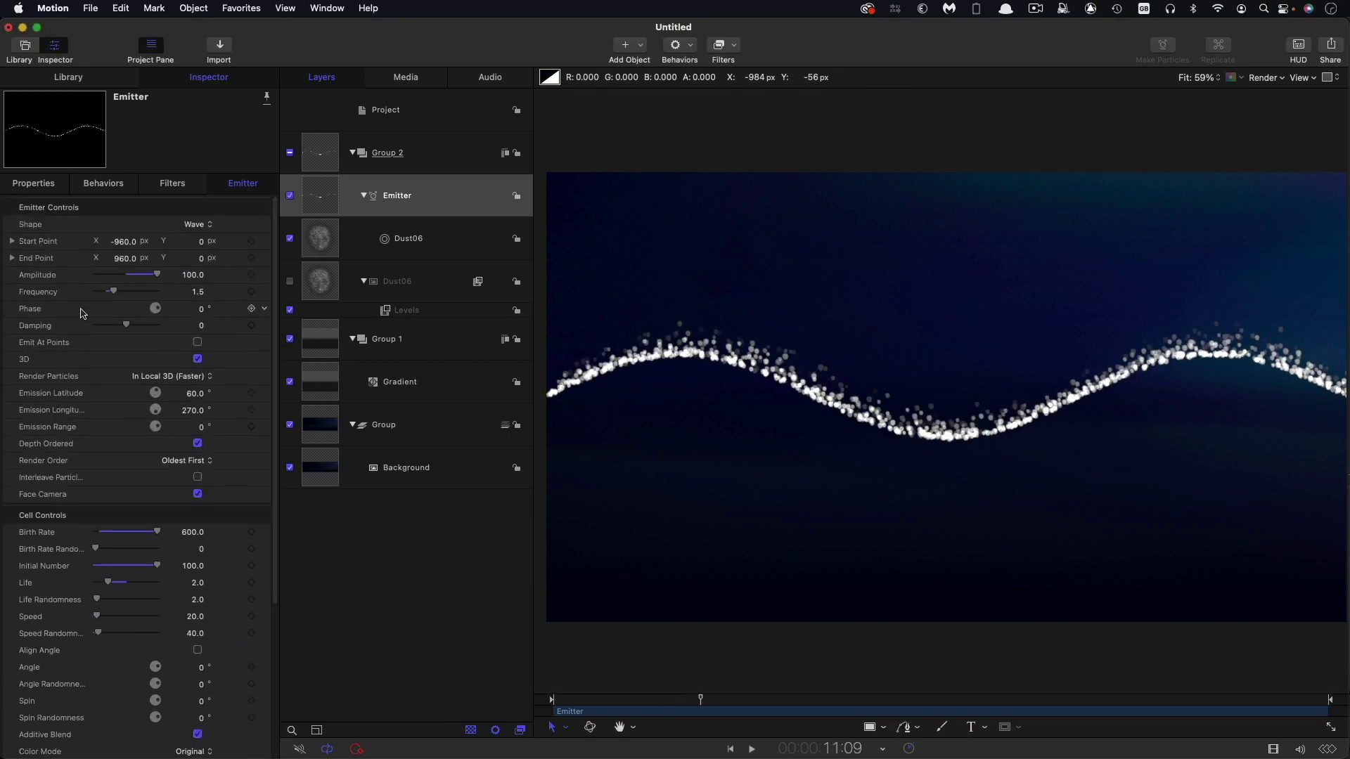
# Add a Rate behavior of 65 to the wave's Phase, then reselect the Emitter layer
pyautogui.click(266, 310)
pyautogui.moveTo(328, 460)
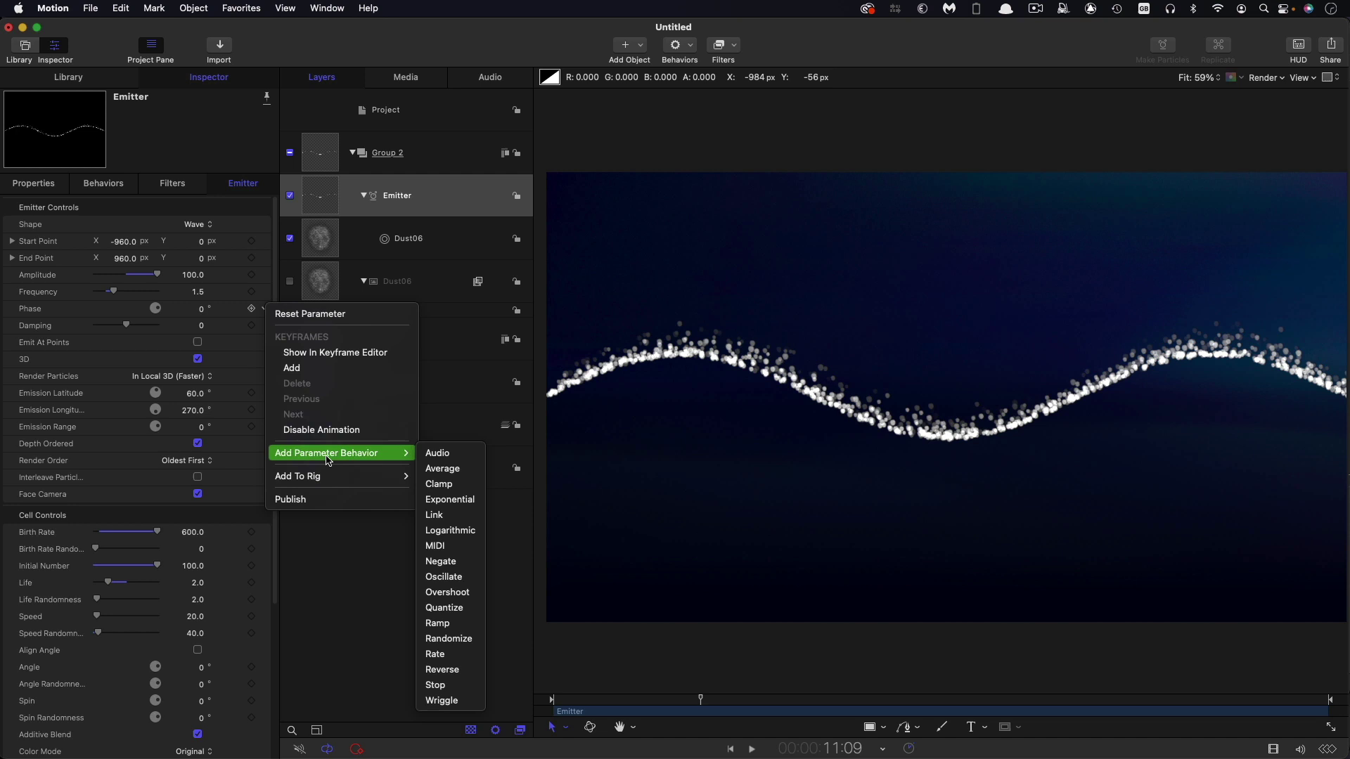
pyautogui.click(443, 662)
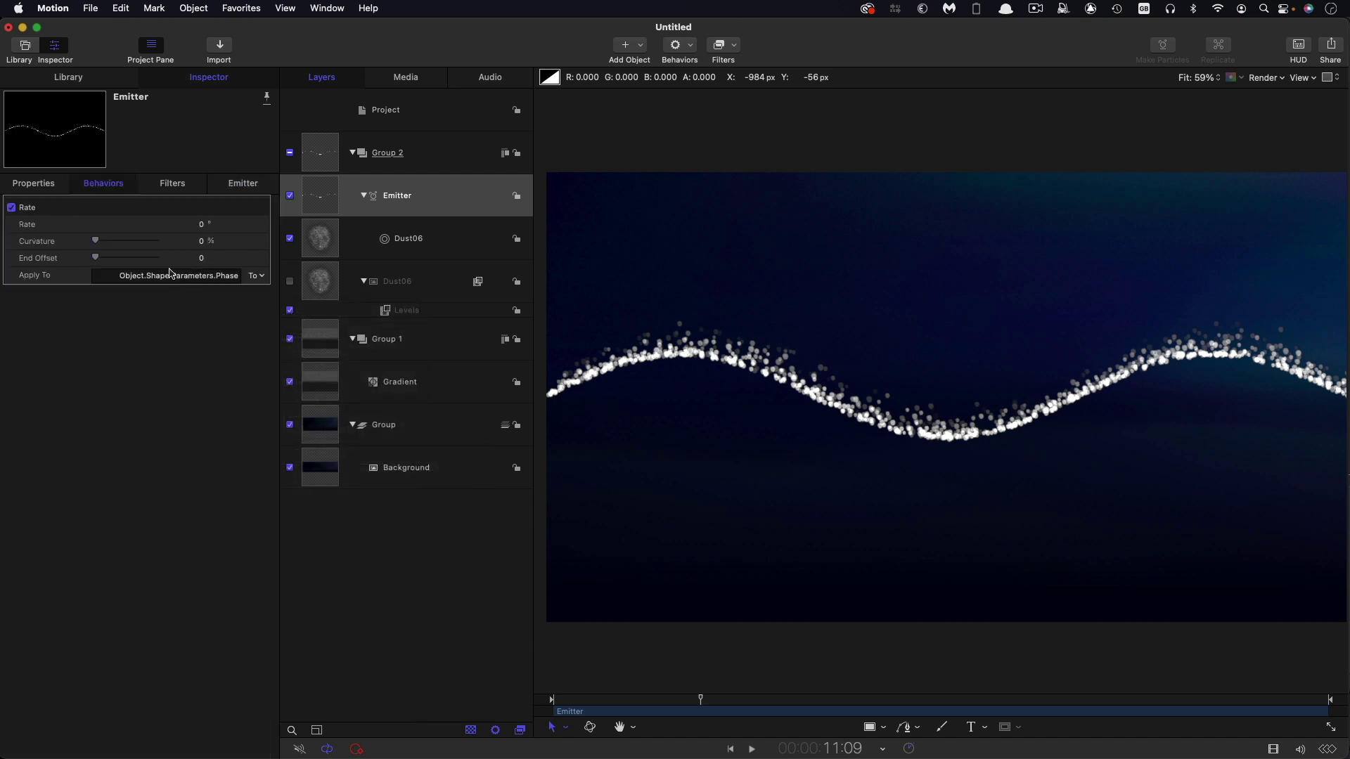
pyautogui.click(203, 225)
pyautogui.press('Return')
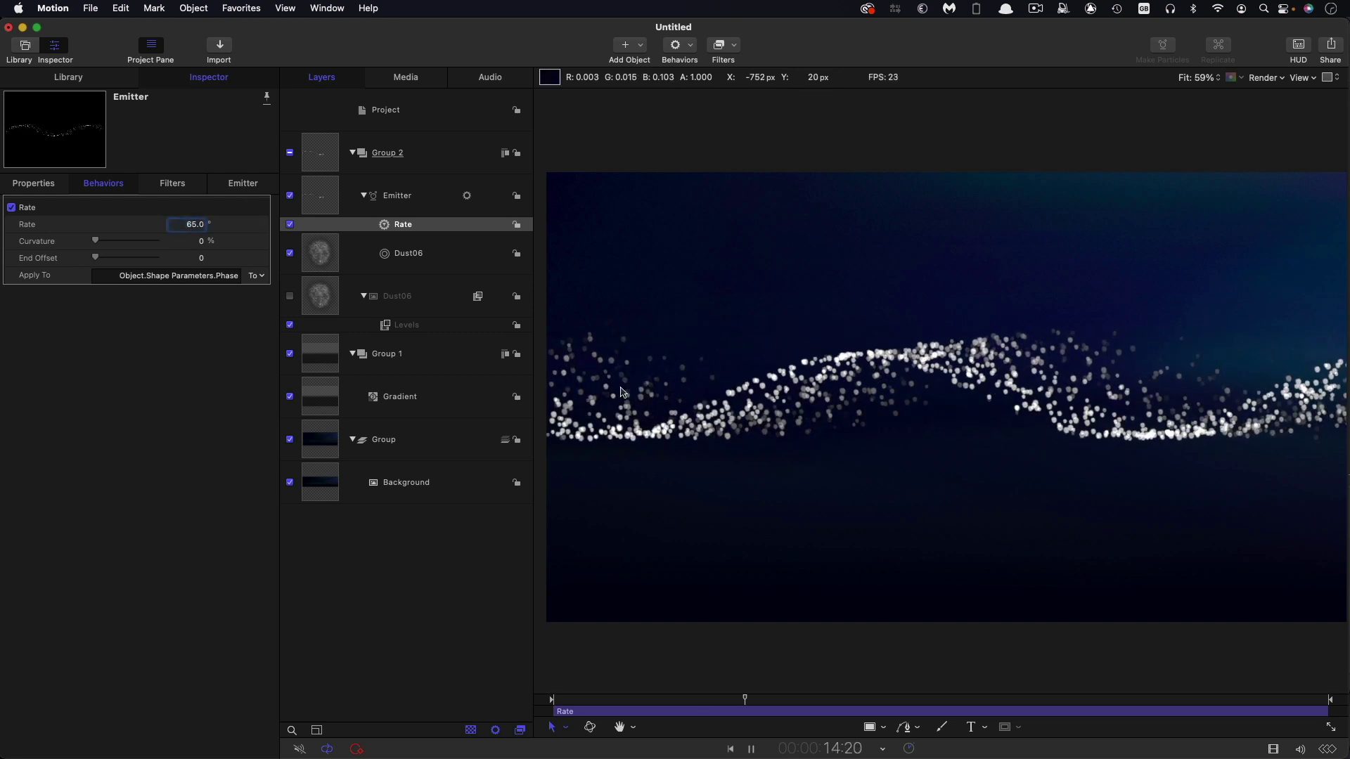
pyautogui.press('space')
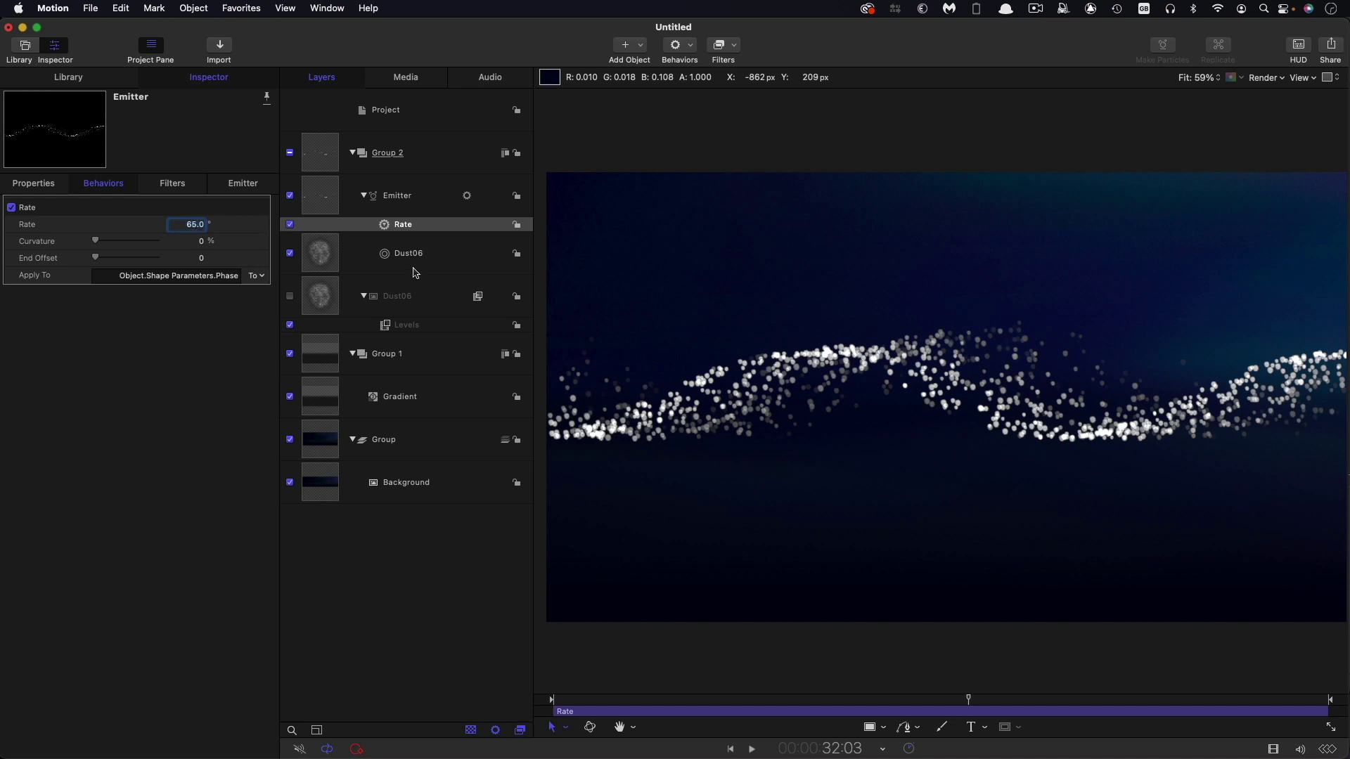
pyautogui.click(320, 197)
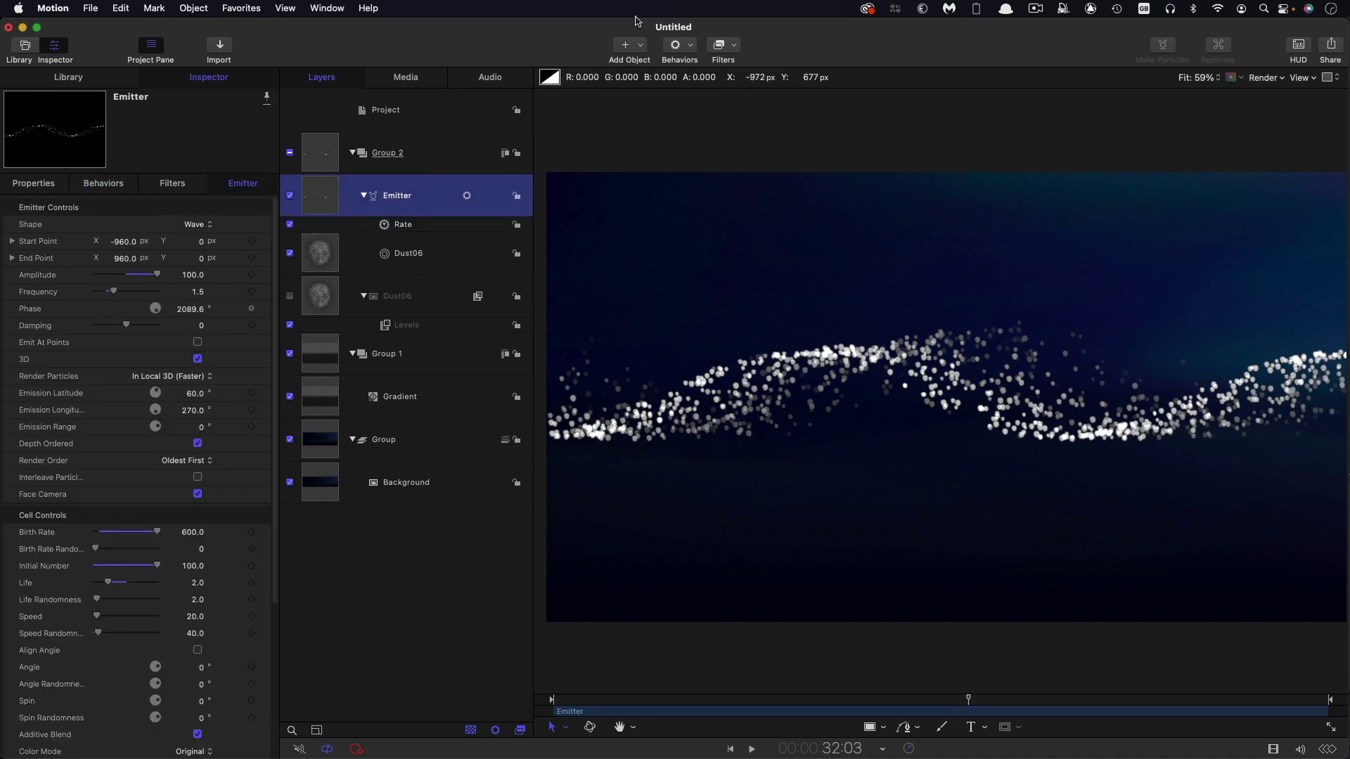
# Add Scale Over Life to the emitter with Scale At Birth 100 and Scale At Death 15
pyautogui.click(691, 46)
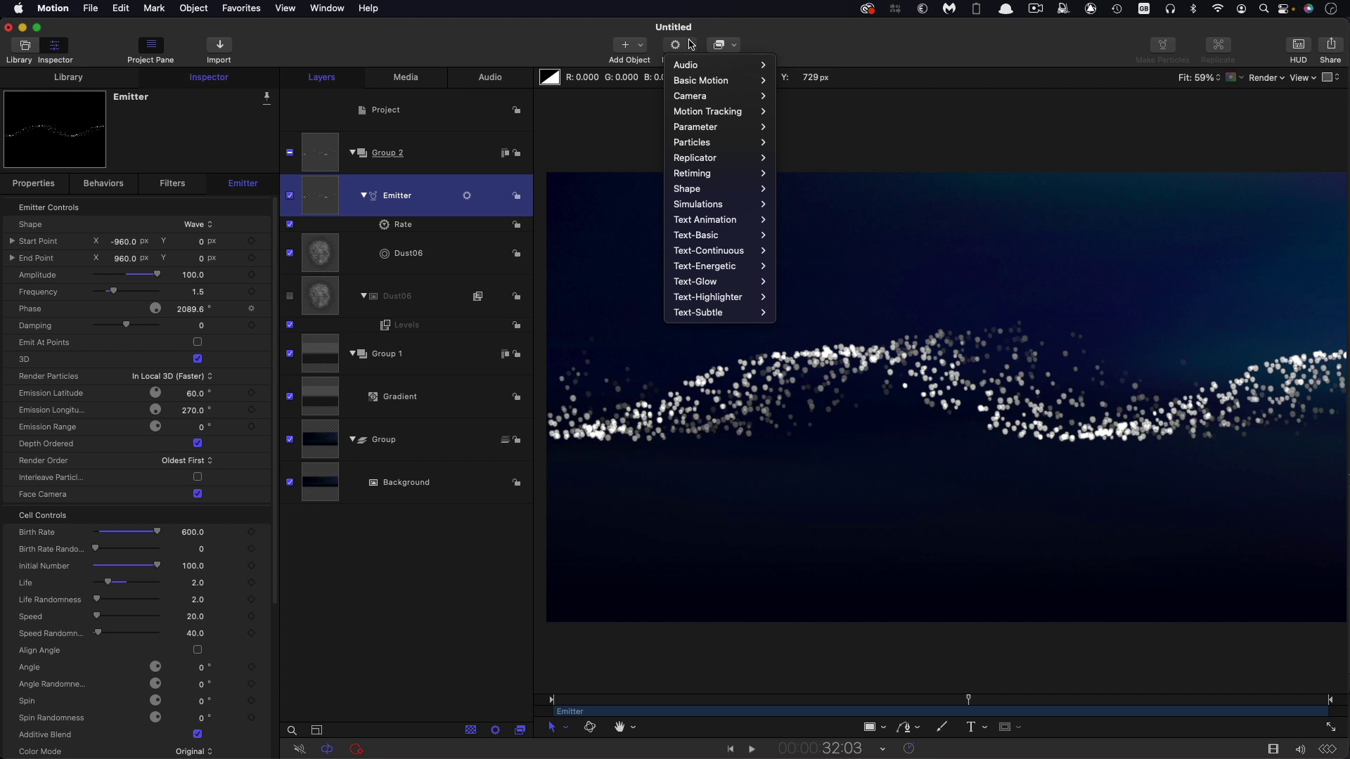
pyautogui.moveTo(731, 142)
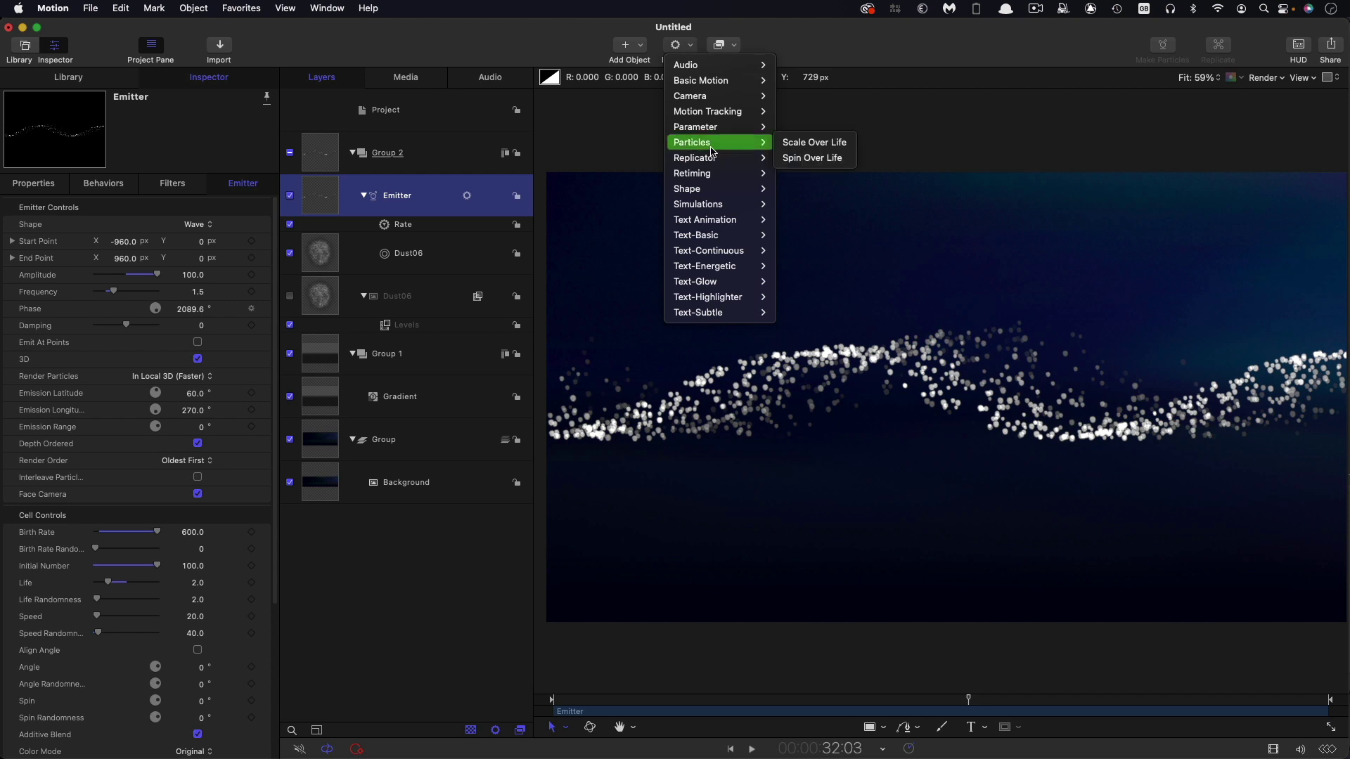
pyautogui.click(795, 145)
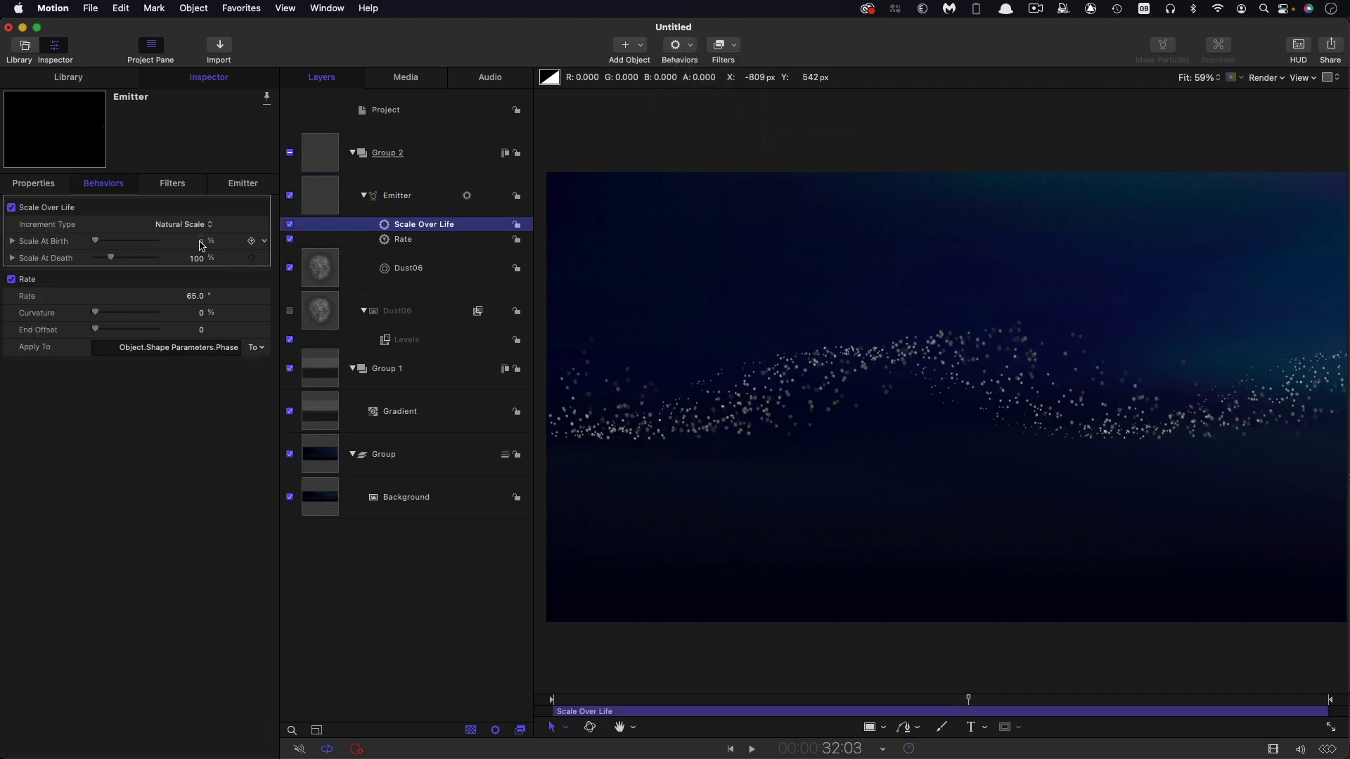
pyautogui.click(201, 242)
pyautogui.write('100')
pyautogui.press('Tab')
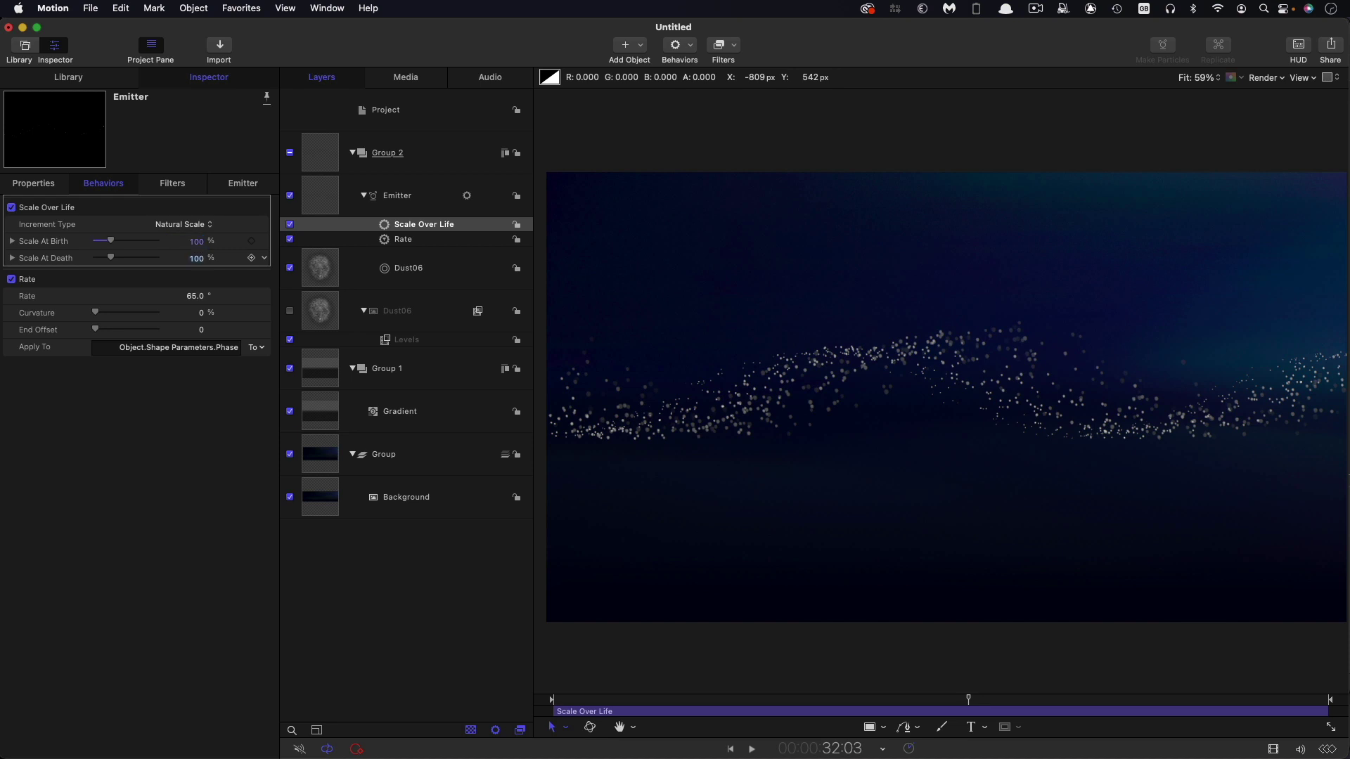
pyautogui.write('1')
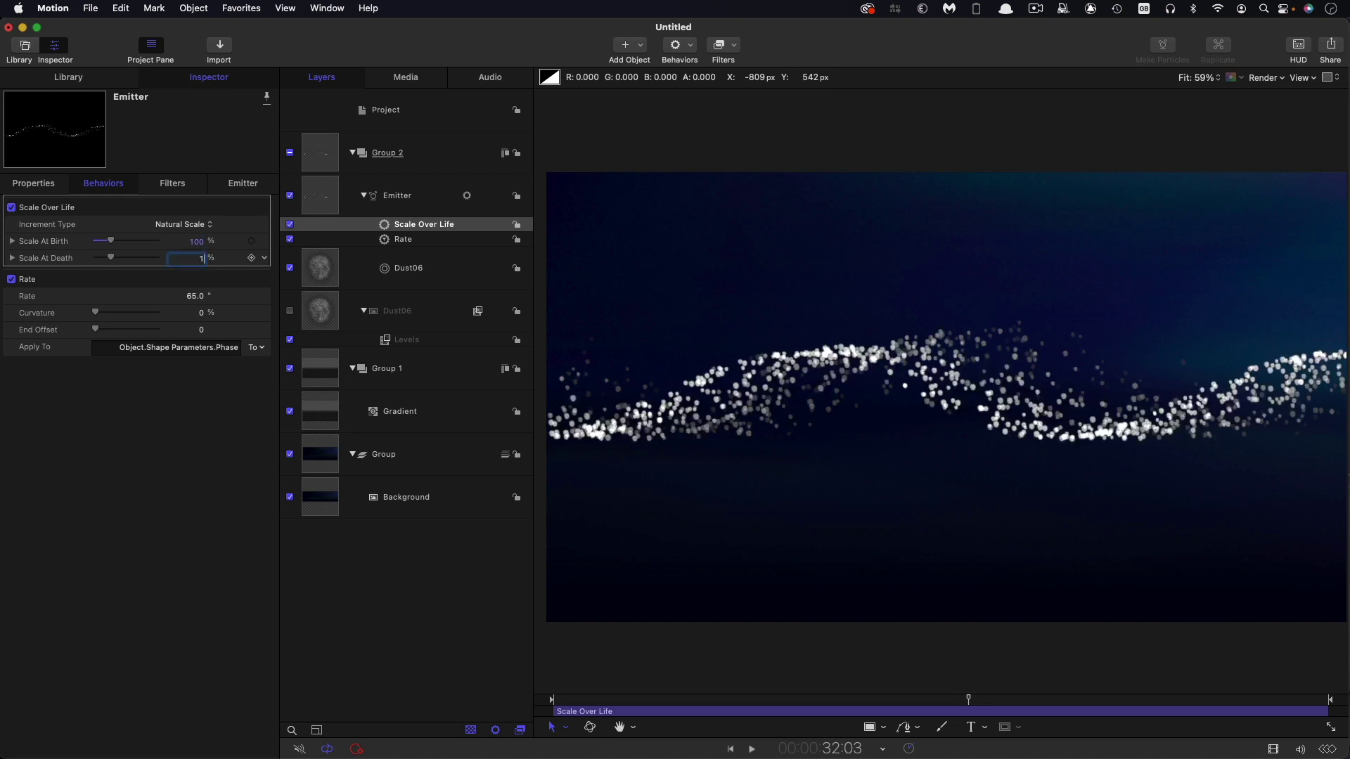
pyautogui.write('5')
pyautogui.press('Return')
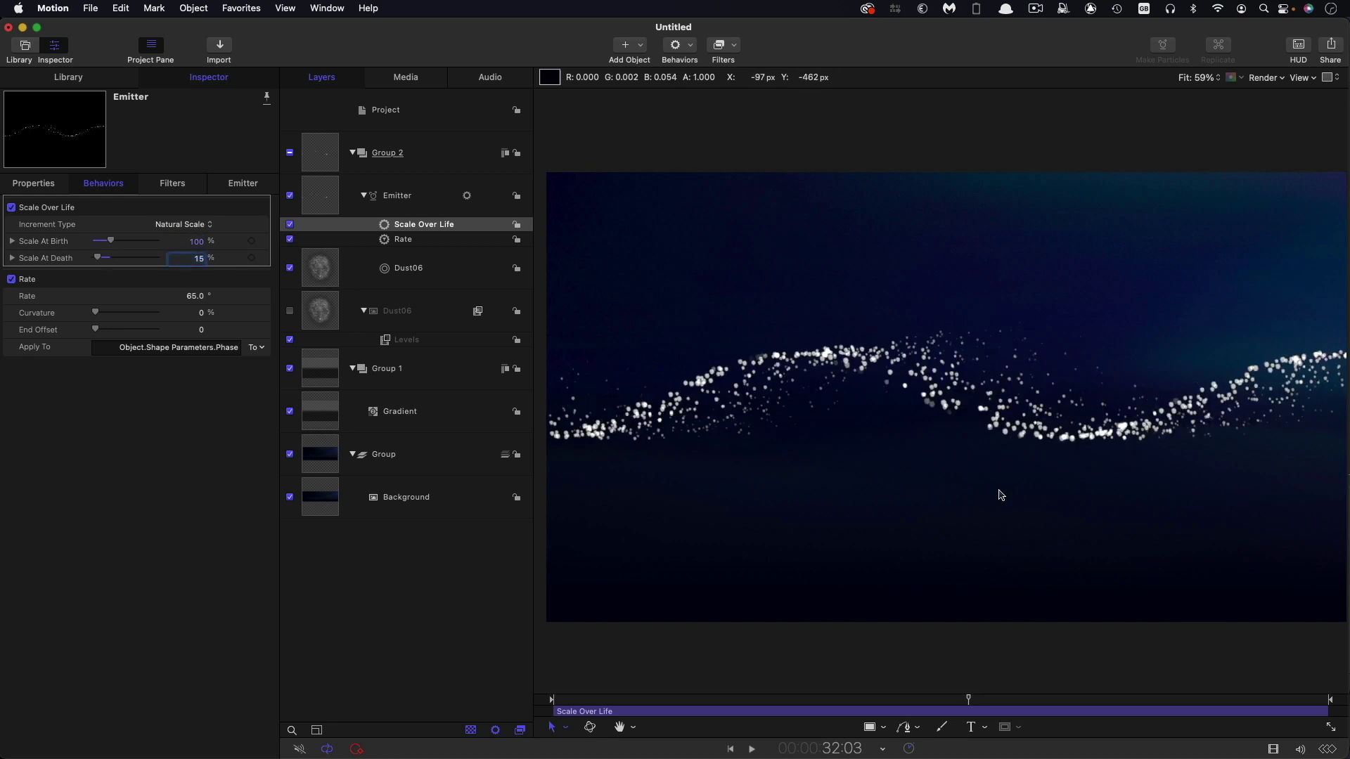
# Scrub back in time and play the animation to preview the shrinking particles
pyautogui.moveTo(908, 703); pyautogui.dragTo(847, 699)
pyautogui.press('space')
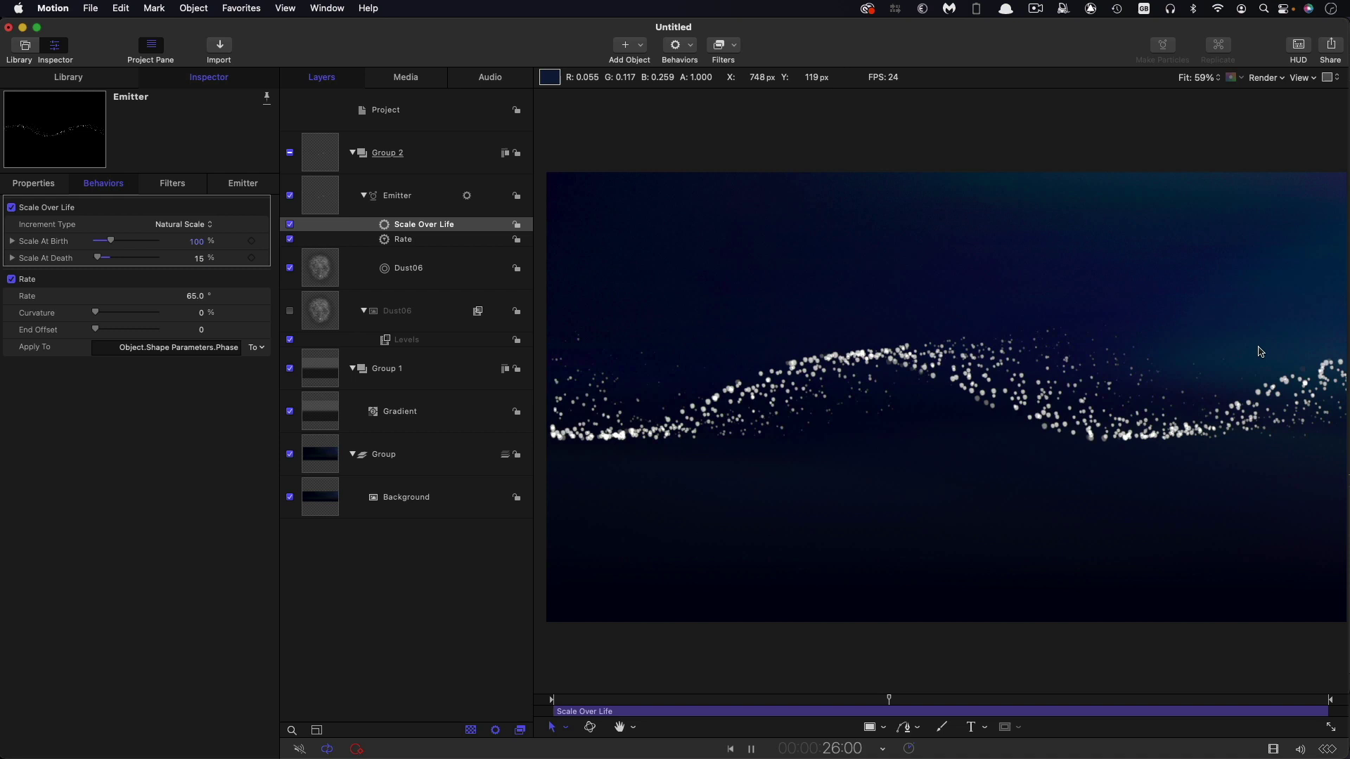
pyautogui.press('space')
# Make a Clone Layer of Emitter, uncheck the original Emitter, and replicate the clone
pyautogui.click(318, 190)
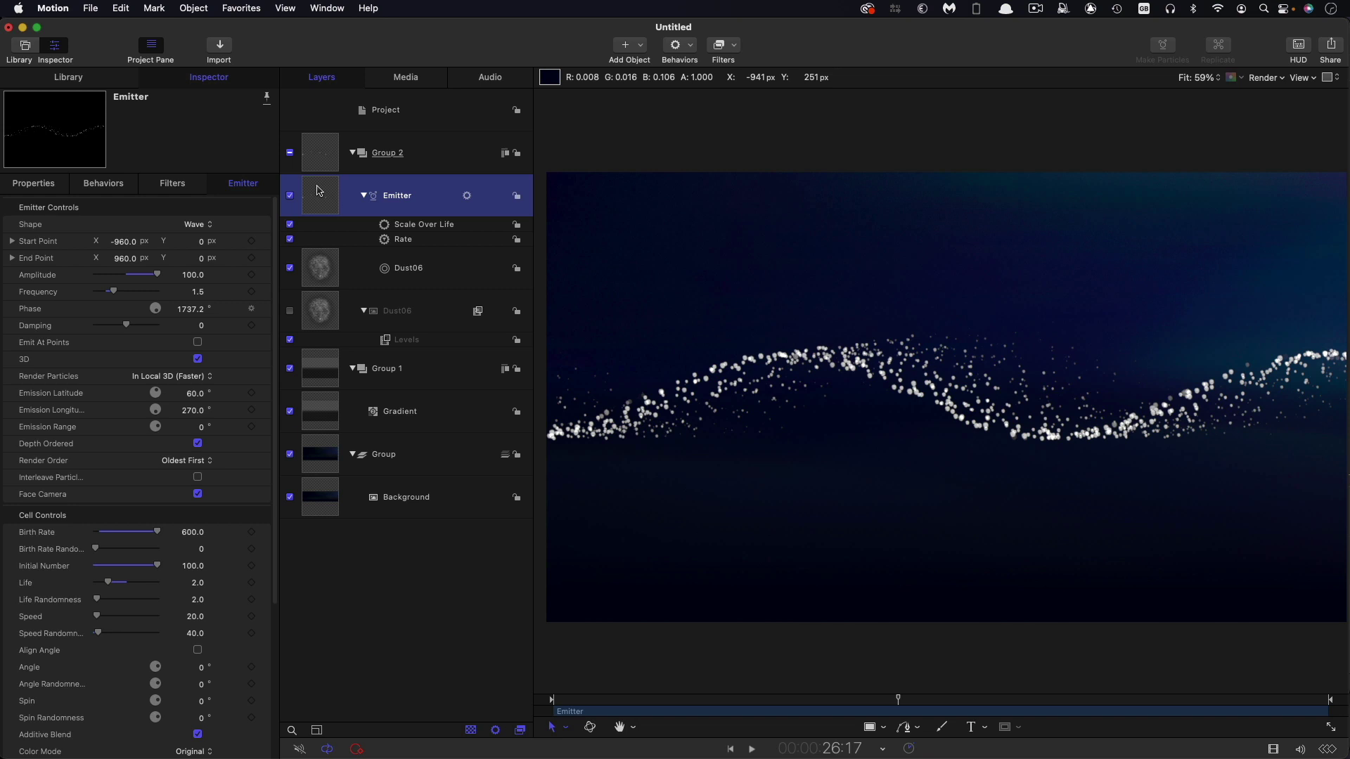
pyautogui.rightClick(318, 190)
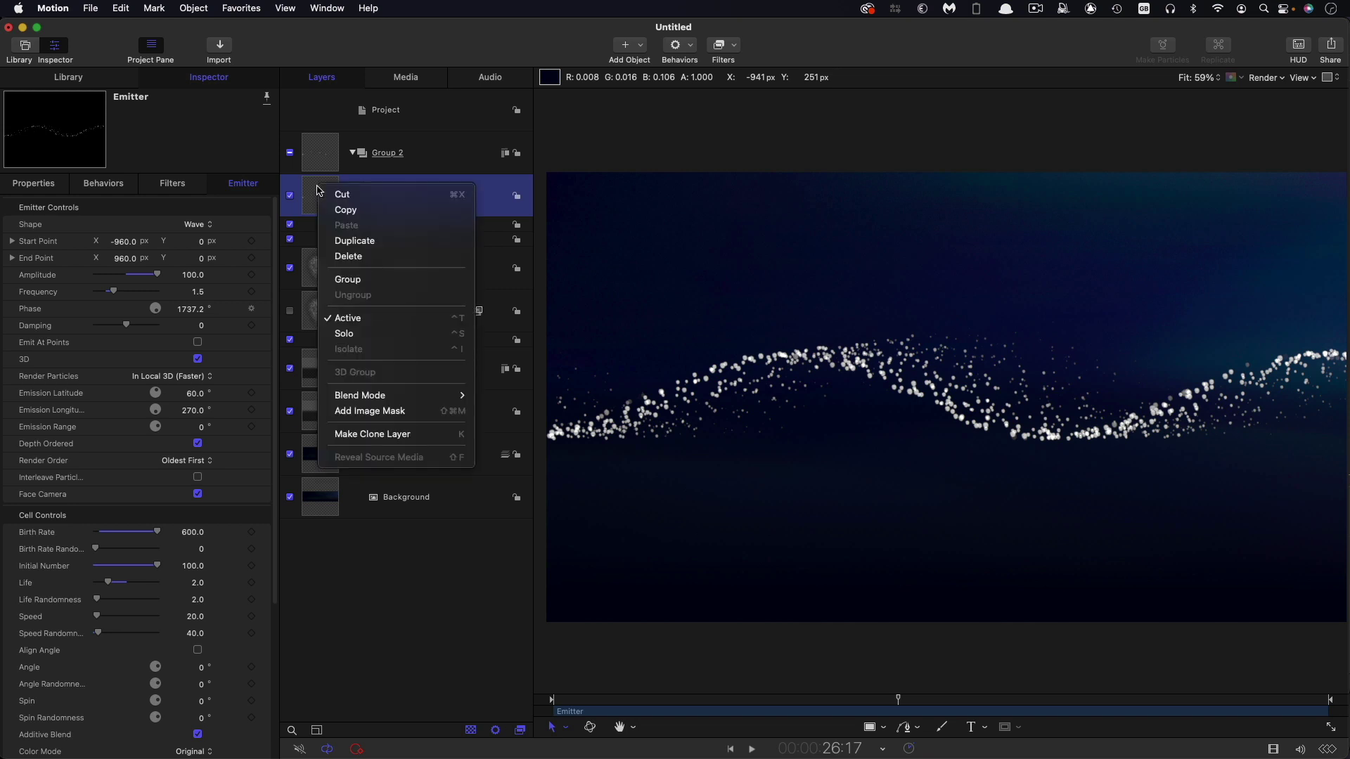
pyautogui.click(380, 434)
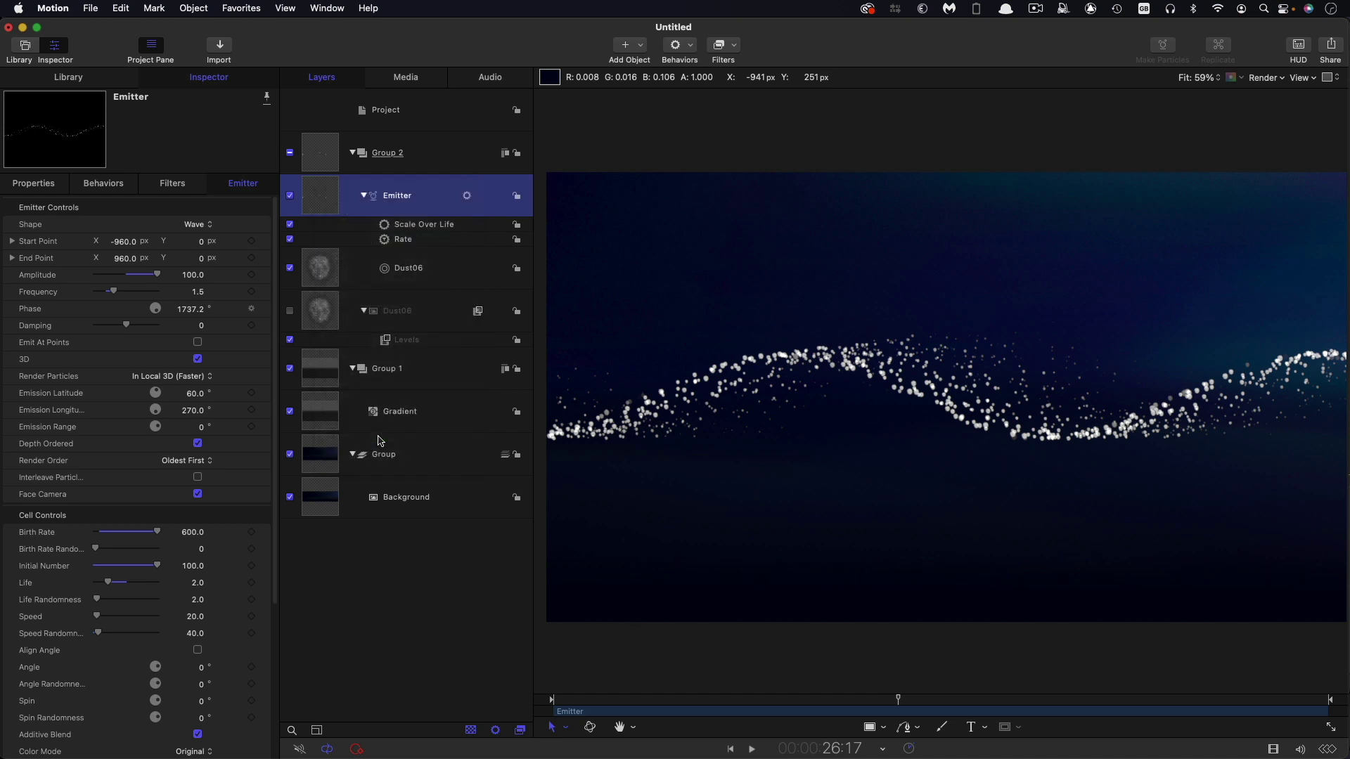
pyautogui.click(296, 239)
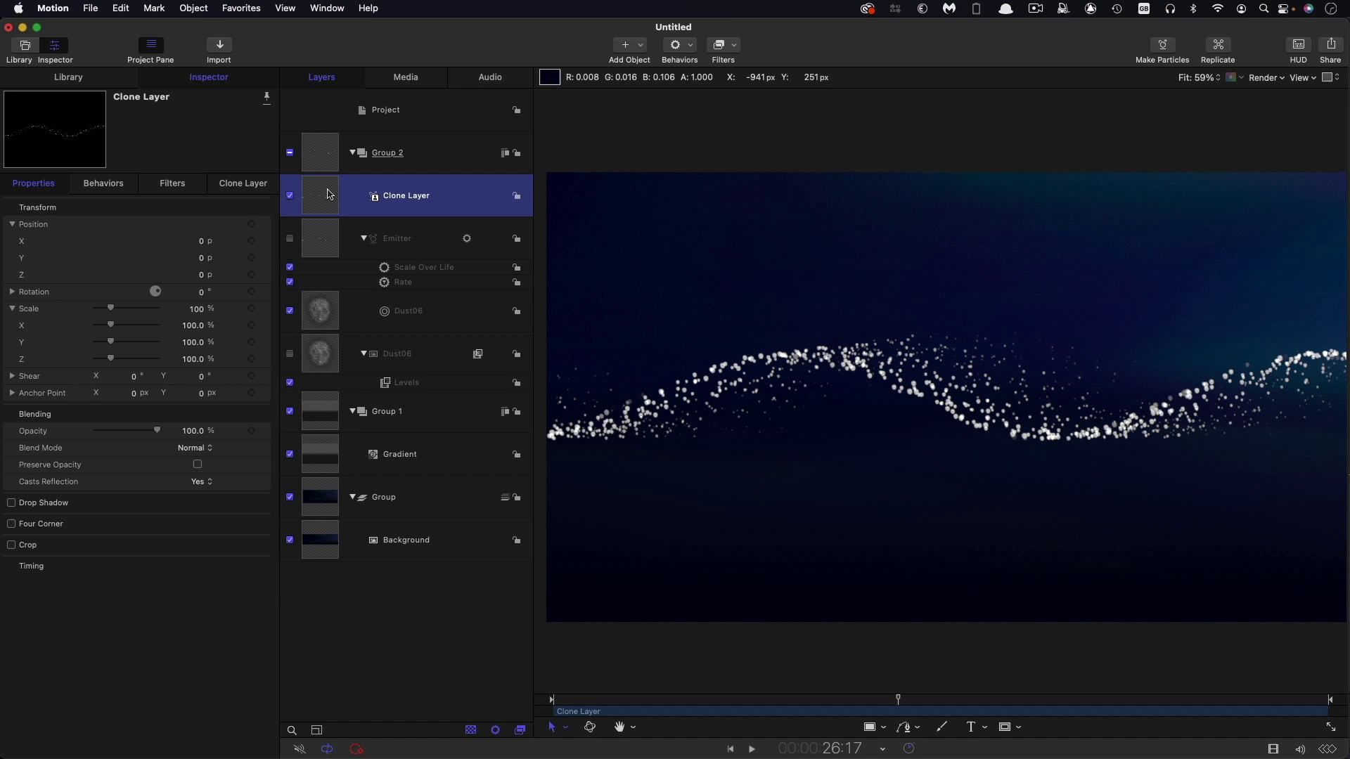
pyautogui.click(194, 8)
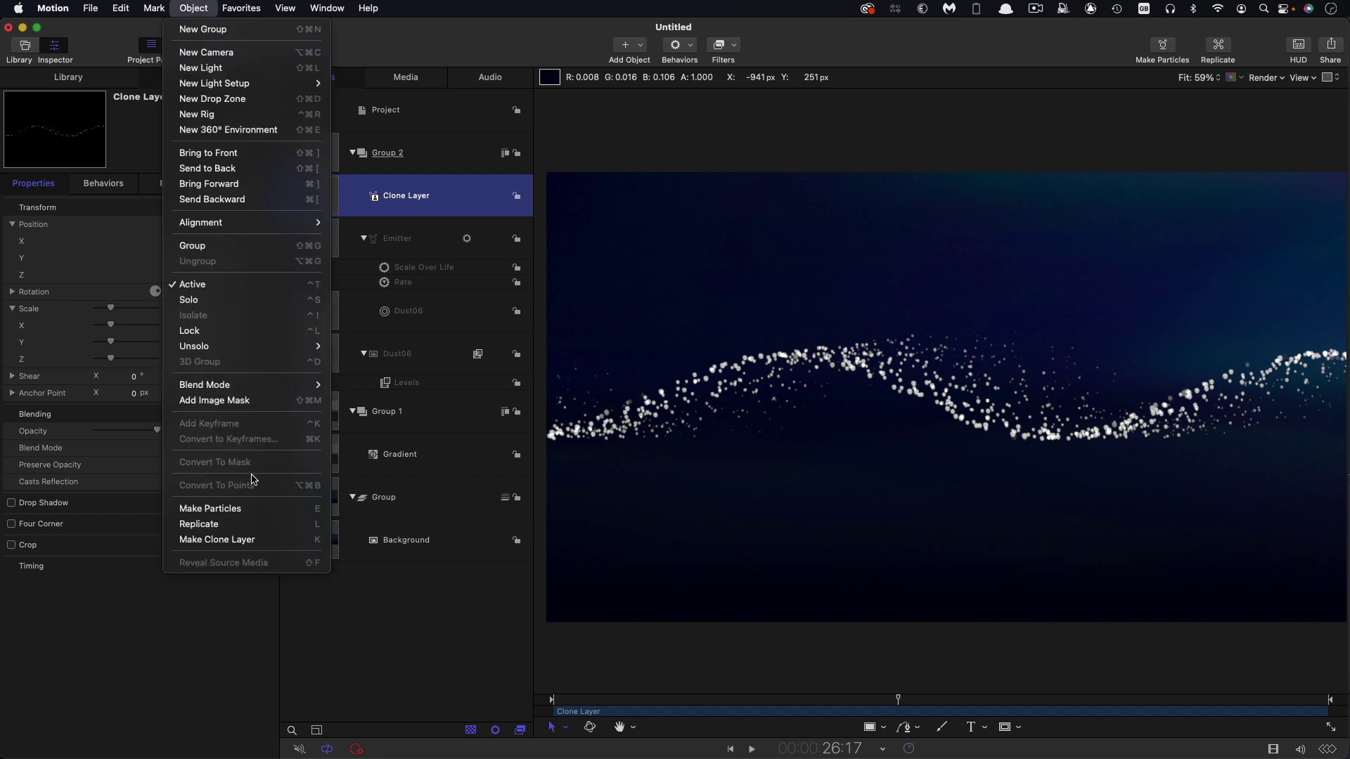
pyautogui.click(512, 529)
# Set the Replicator shape to Line and enable 3D
pyautogui.press('l')
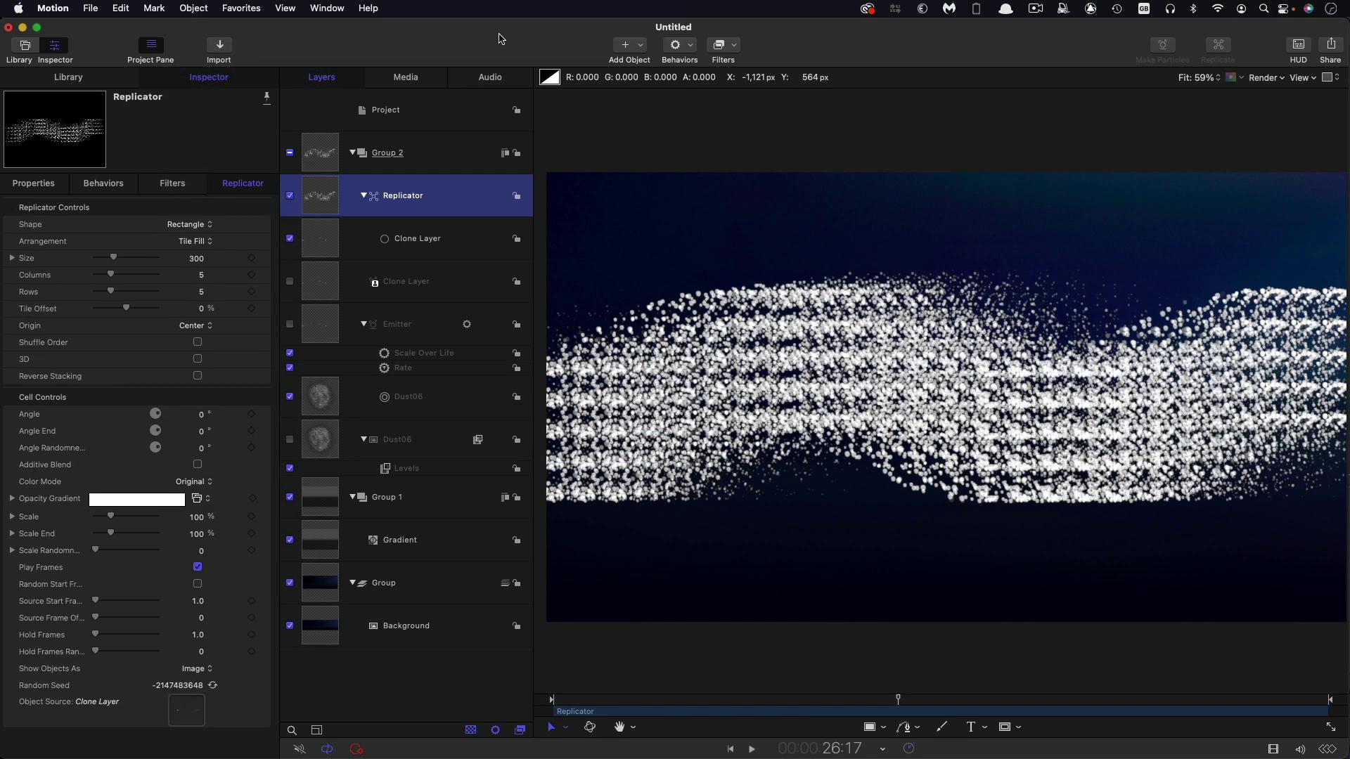
pyautogui.click(200, 225)
pyautogui.click(197, 218)
pyautogui.click(197, 343)
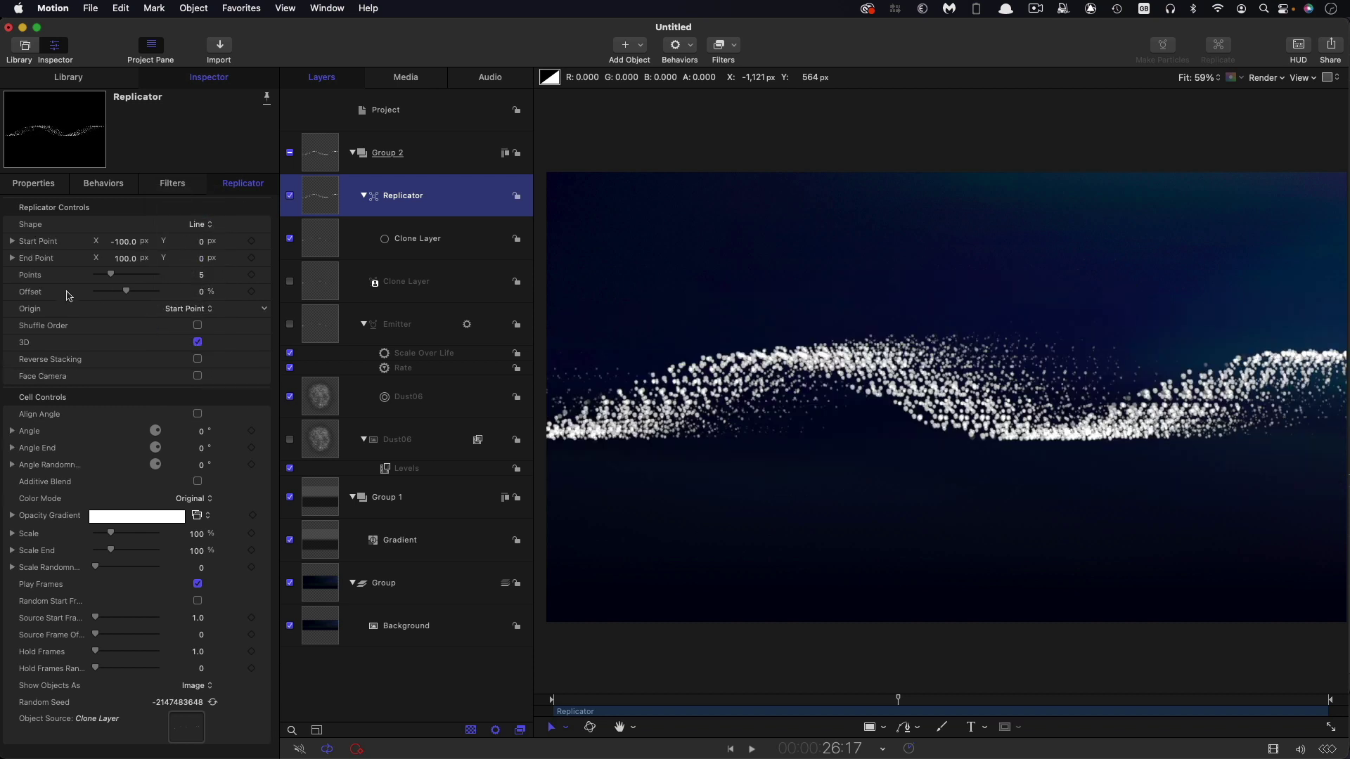
# Set the line's Start Point to X 0, Z 1500
pyautogui.click(11, 242)
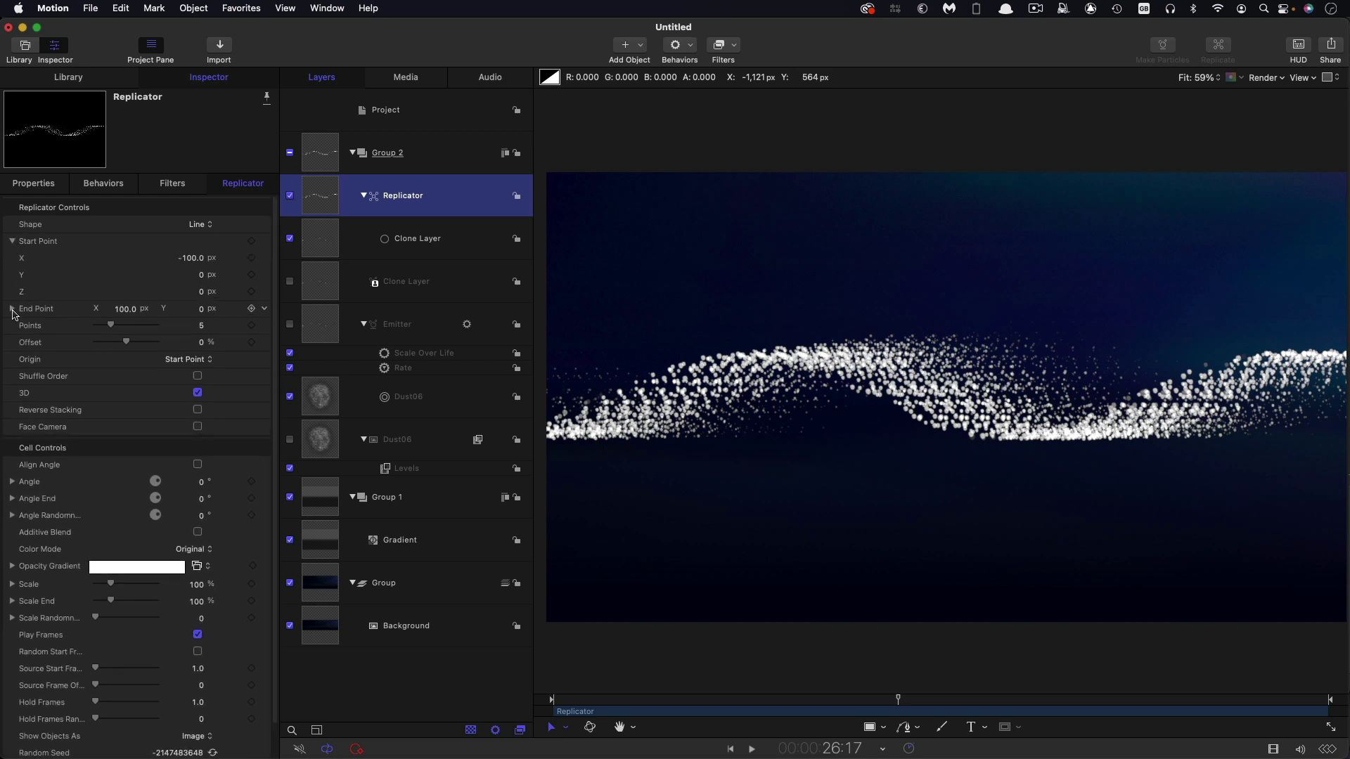
pyautogui.click(12, 308)
pyautogui.click(196, 259)
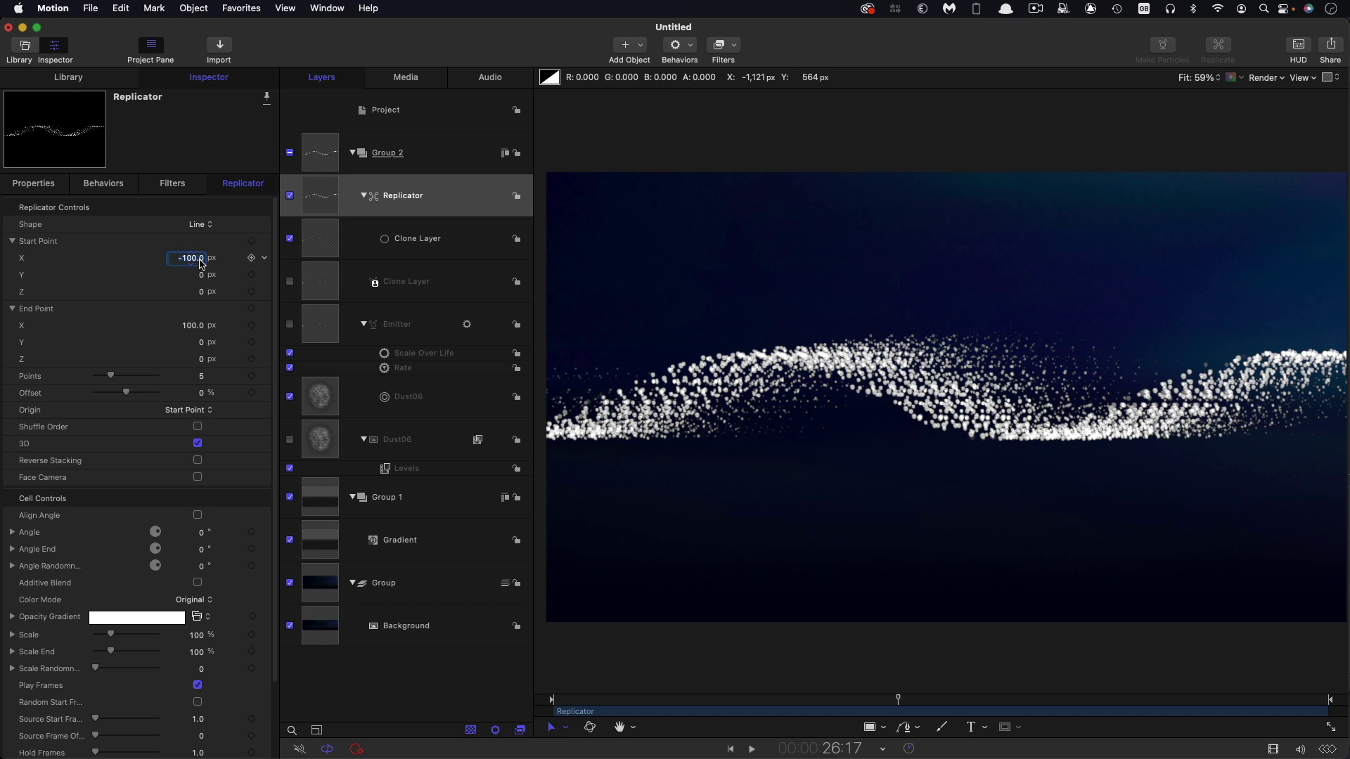
pyautogui.write('0')
pyautogui.press('Return')
pyautogui.click(201, 291)
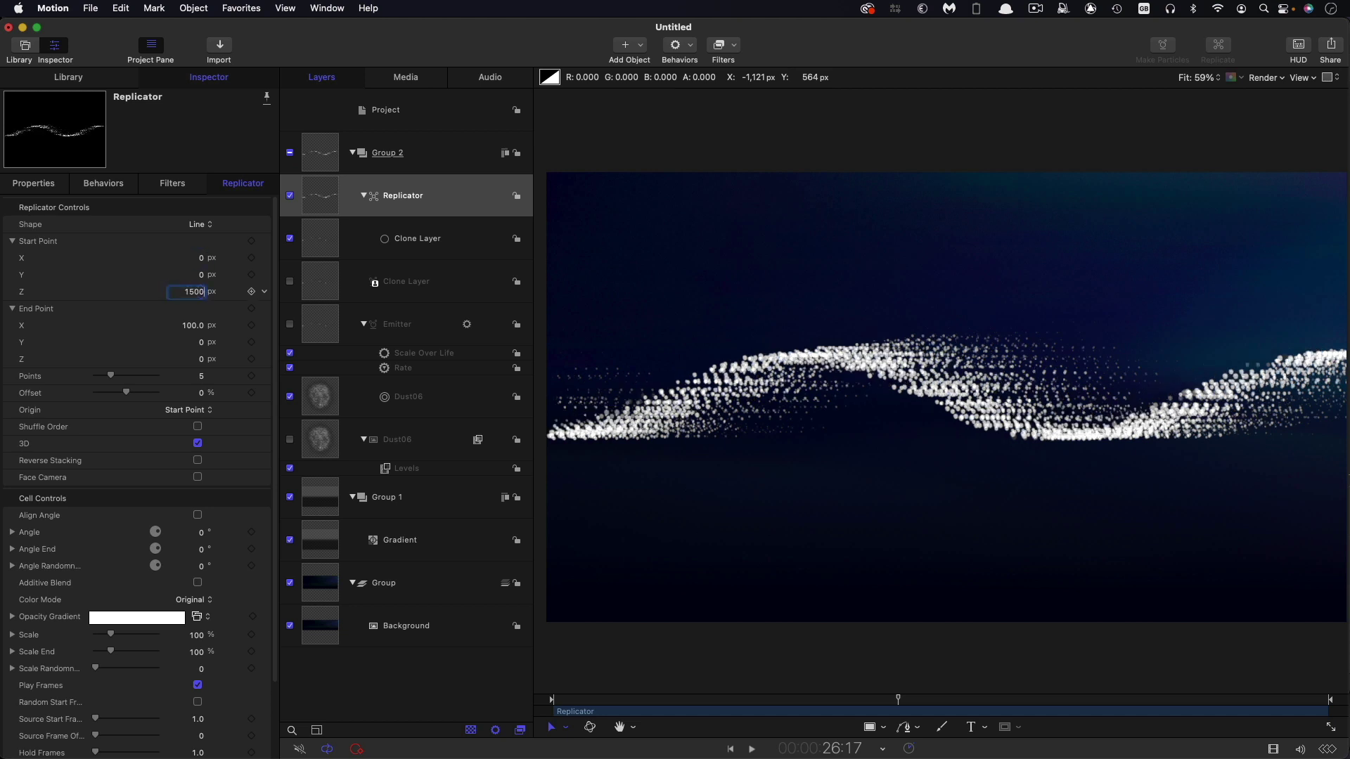
pyautogui.press('Return')
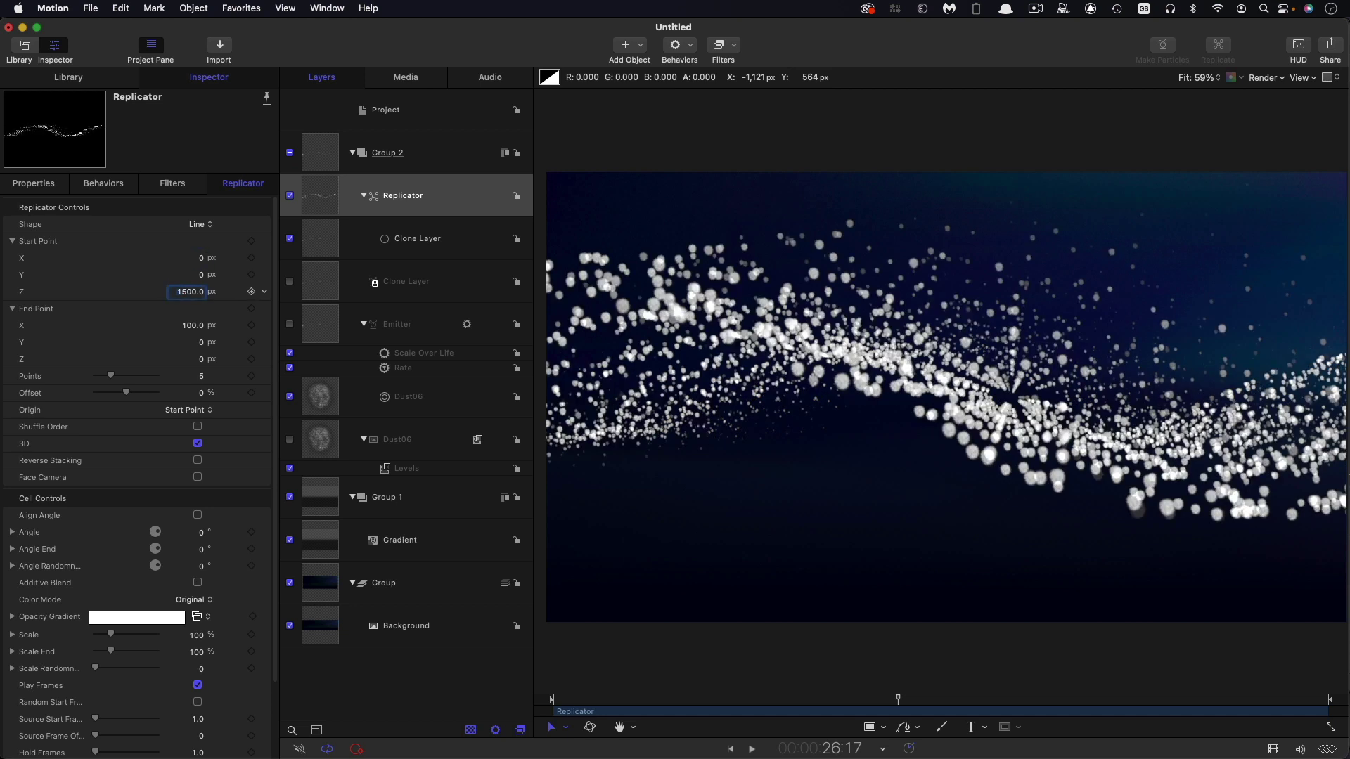
# Set the line's End Point to X 720, Z -1500
pyautogui.click(195, 325)
pyautogui.write('720')
pyautogui.press('Return')
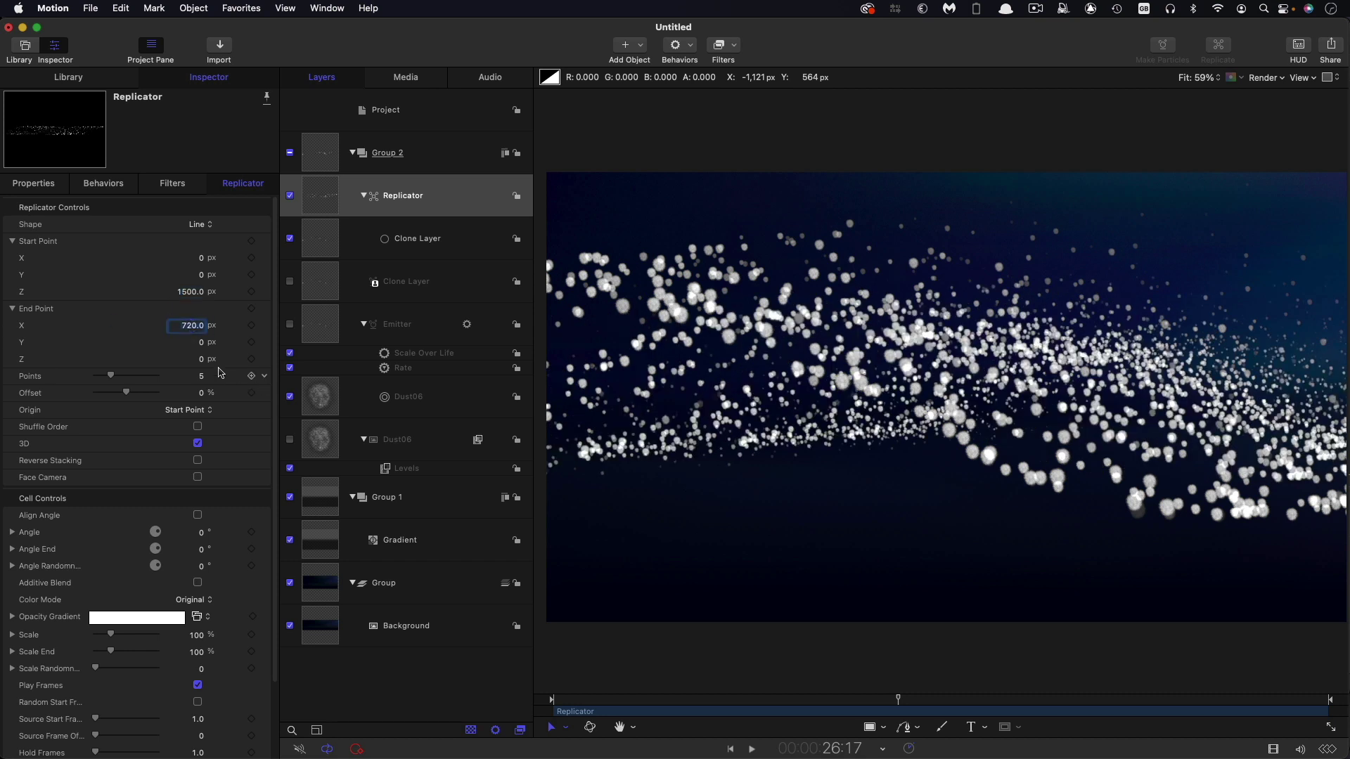
pyautogui.click(200, 359)
pyautogui.write('-1500')
pyautogui.press('Return')
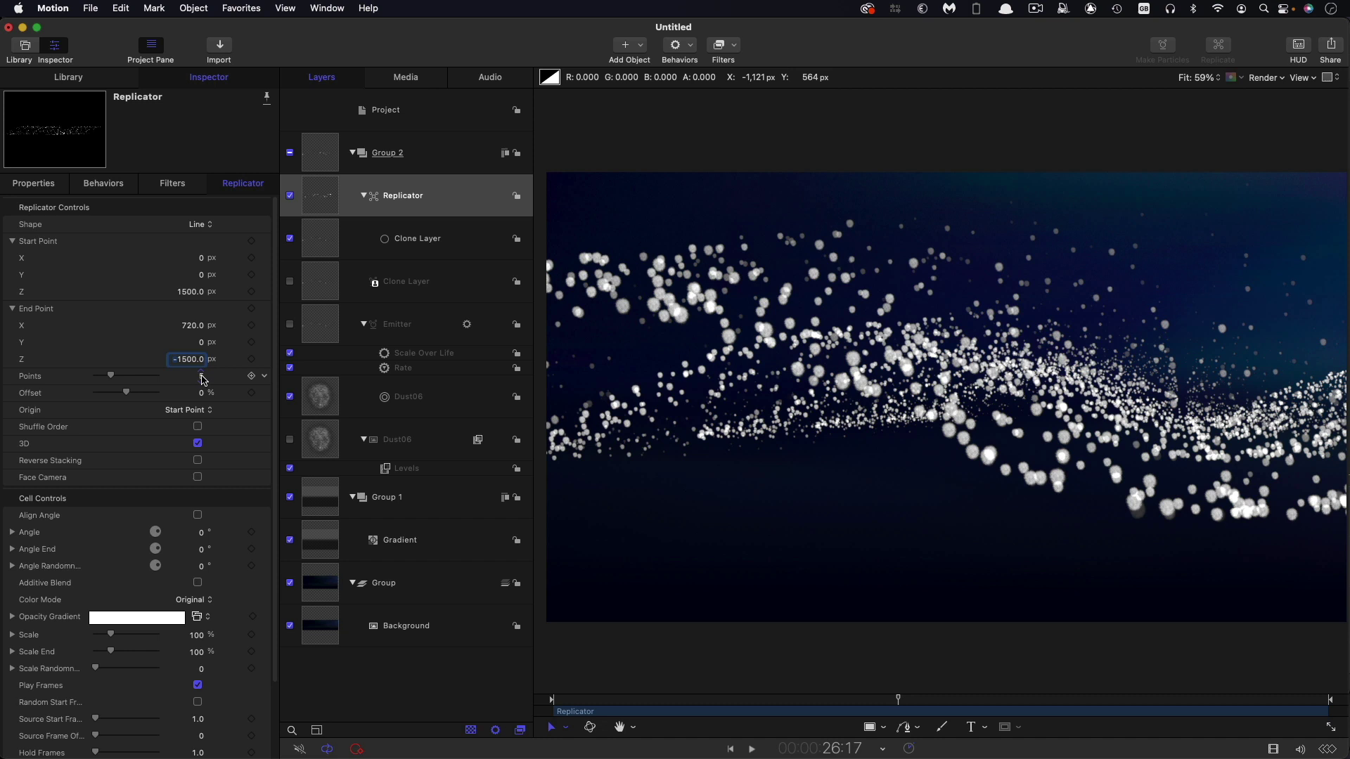
# Use 10 points along the line and enable Shuffle Order
pyautogui.click(202, 377)
pyautogui.write('10')
pyautogui.press('Return')
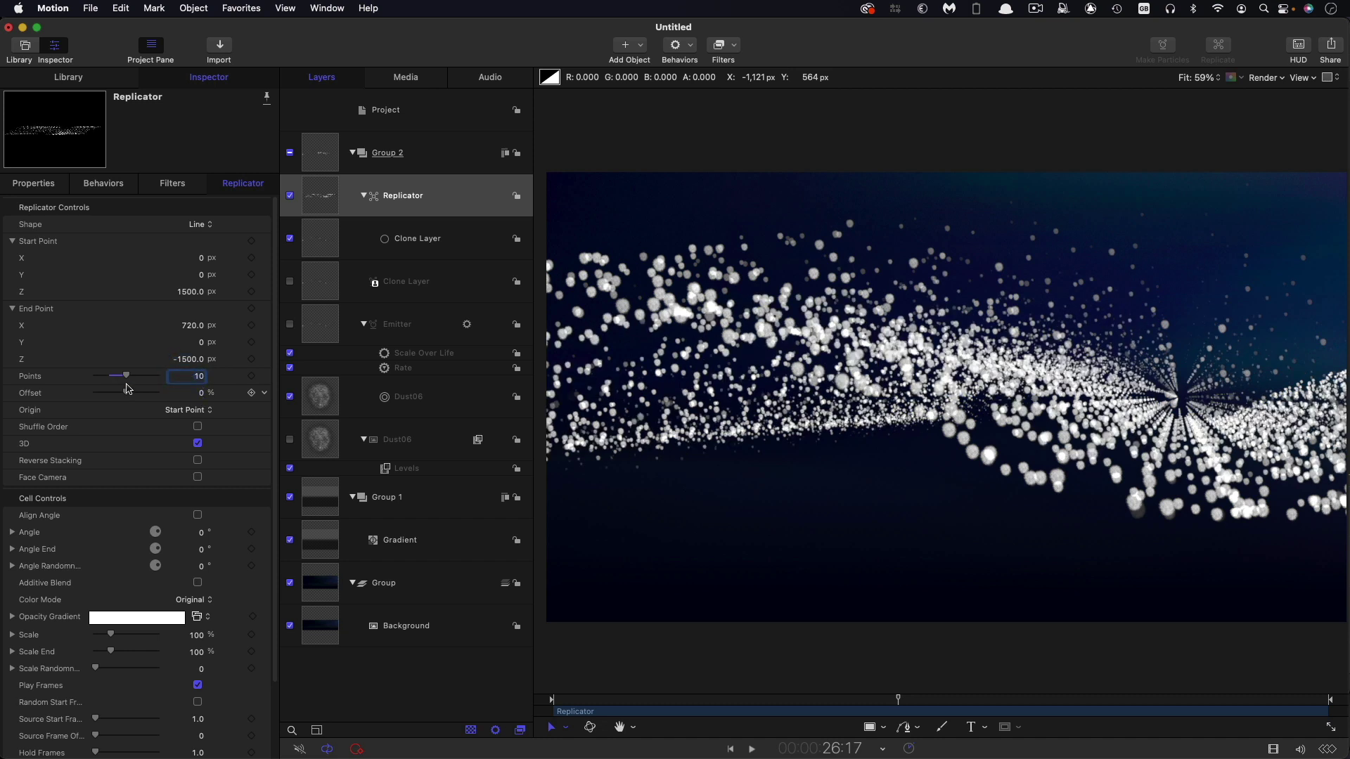
pyautogui.click(198, 427)
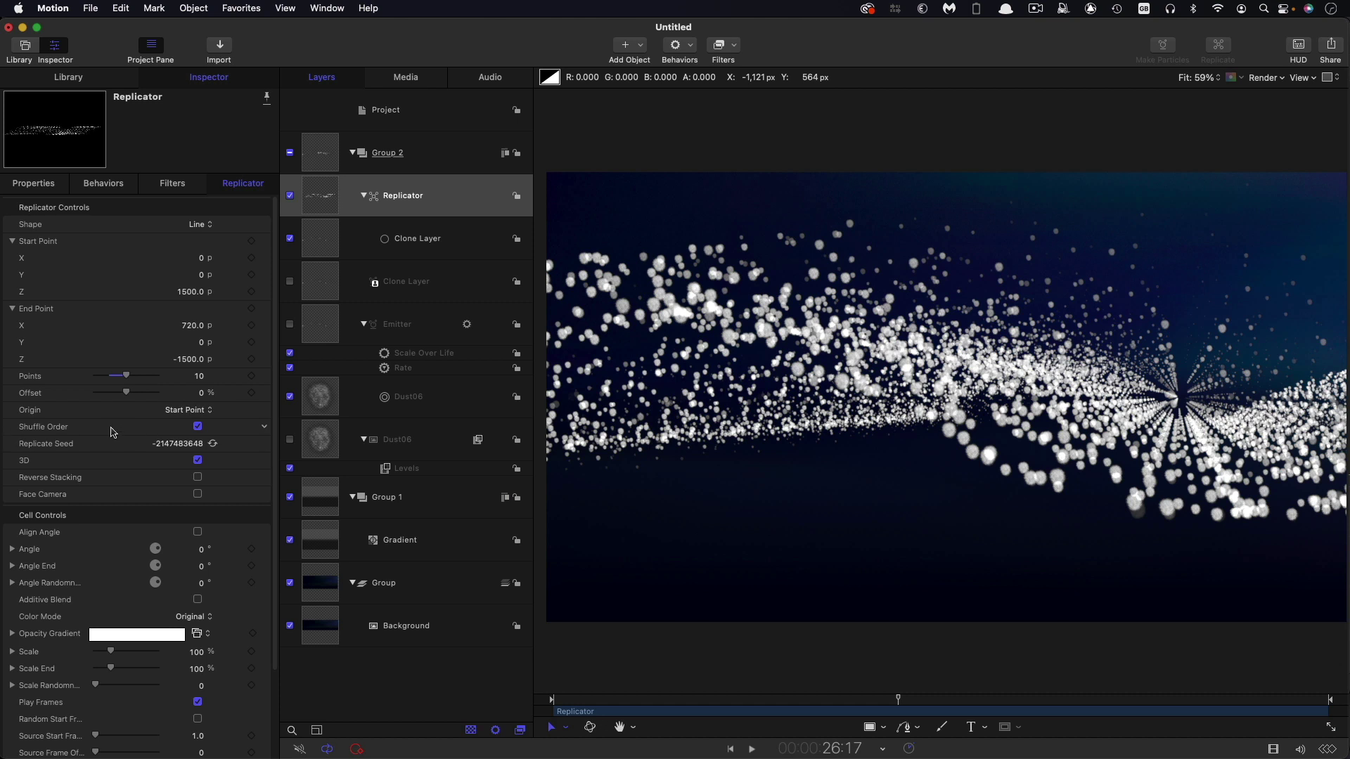
# Widen the Inspector and set the Replicator's Source Frame Offset to 5
pyautogui.scroll(-1, 274, 415)
pyautogui.scroll(-5, 274, 415)
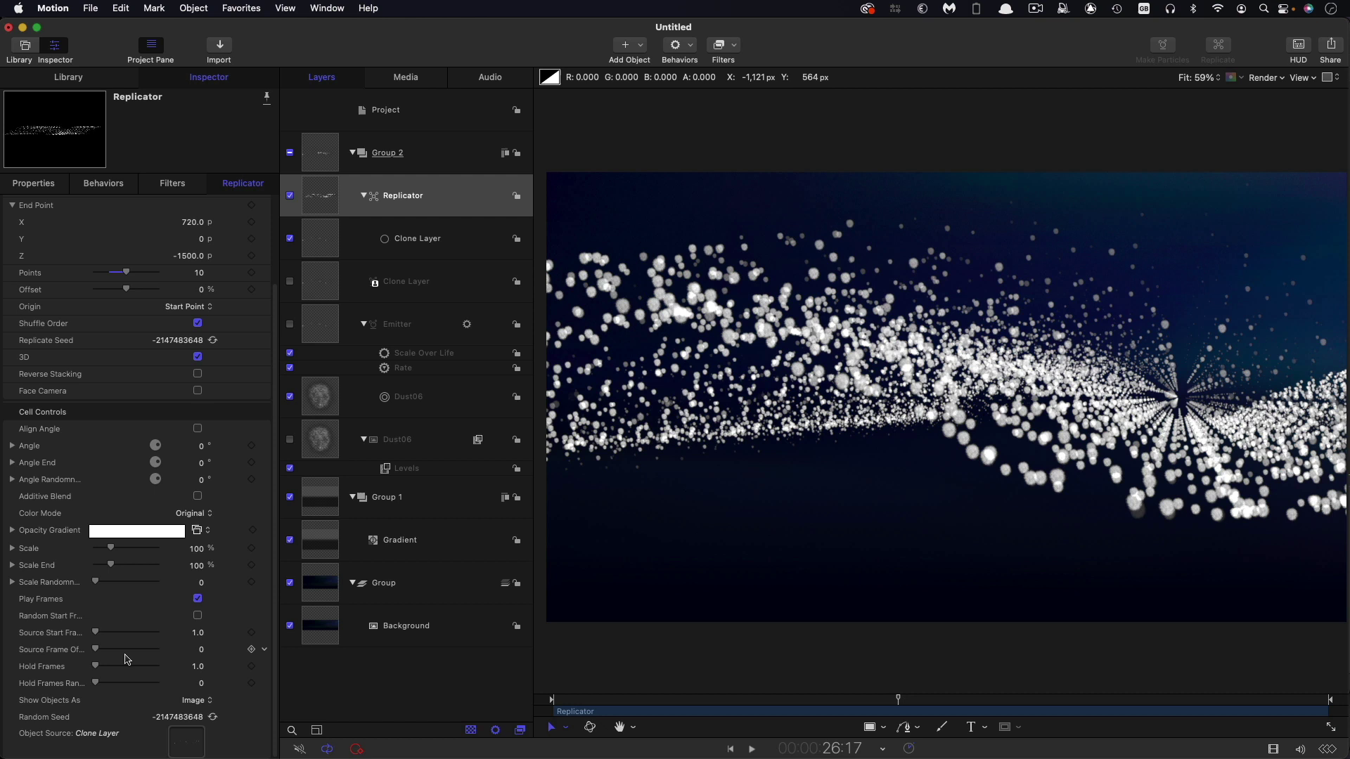
pyautogui.moveTo(279, 643); pyautogui.dragTo(358, 637)
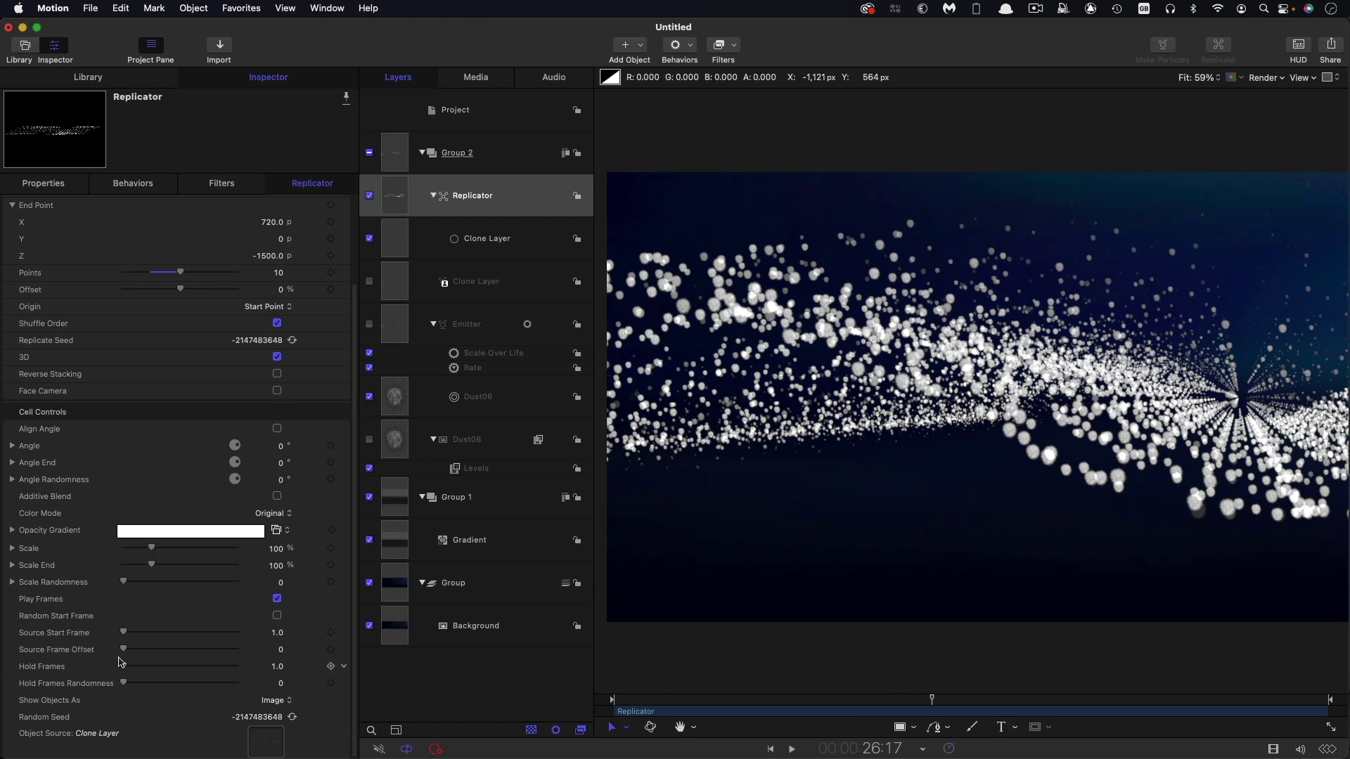
pyautogui.click(280, 650)
pyautogui.write('5')
pyautogui.press('Return')
pyautogui.click(277, 650)
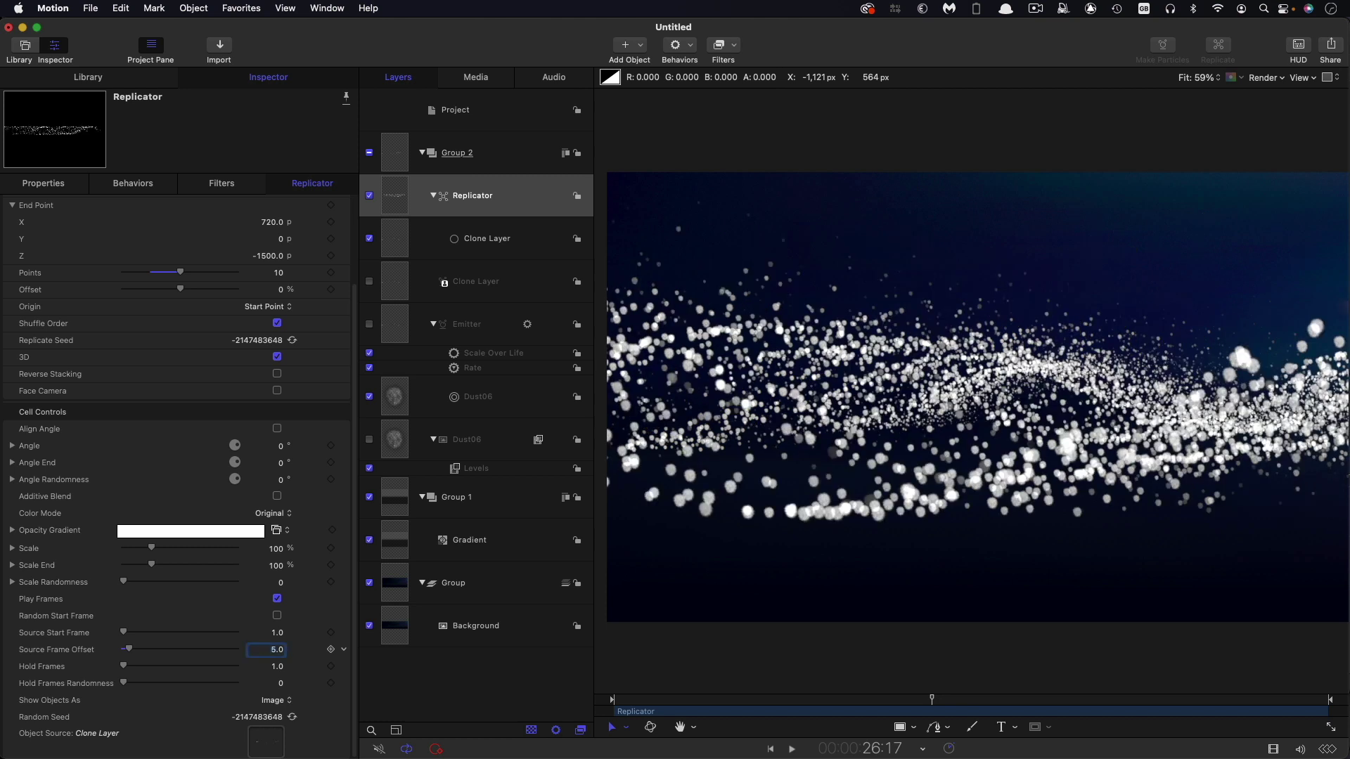
# Scrub the mini-timeline through 4:23, 17:15 and 42:05, then land at 20:00 to preview
pyautogui.click(721, 700)
pyautogui.click(674, 700)
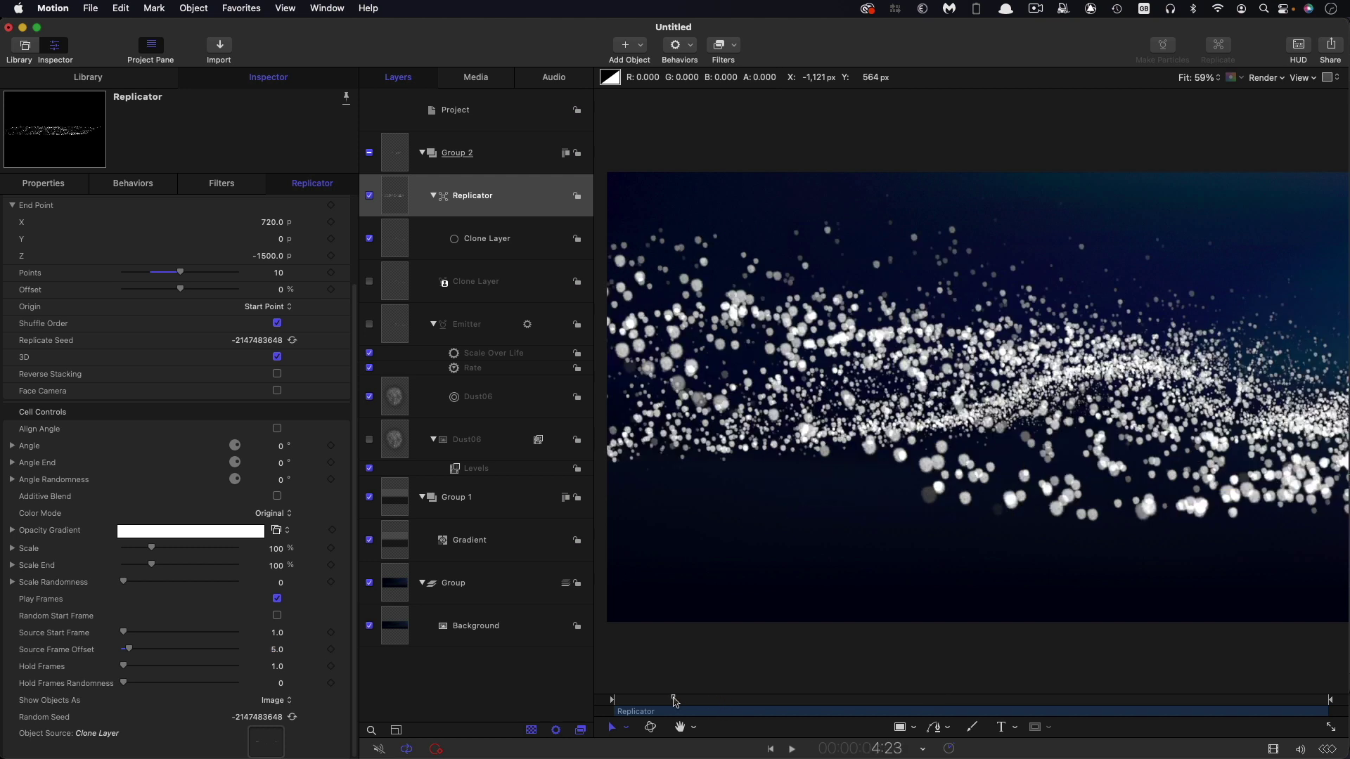
pyautogui.click(824, 701)
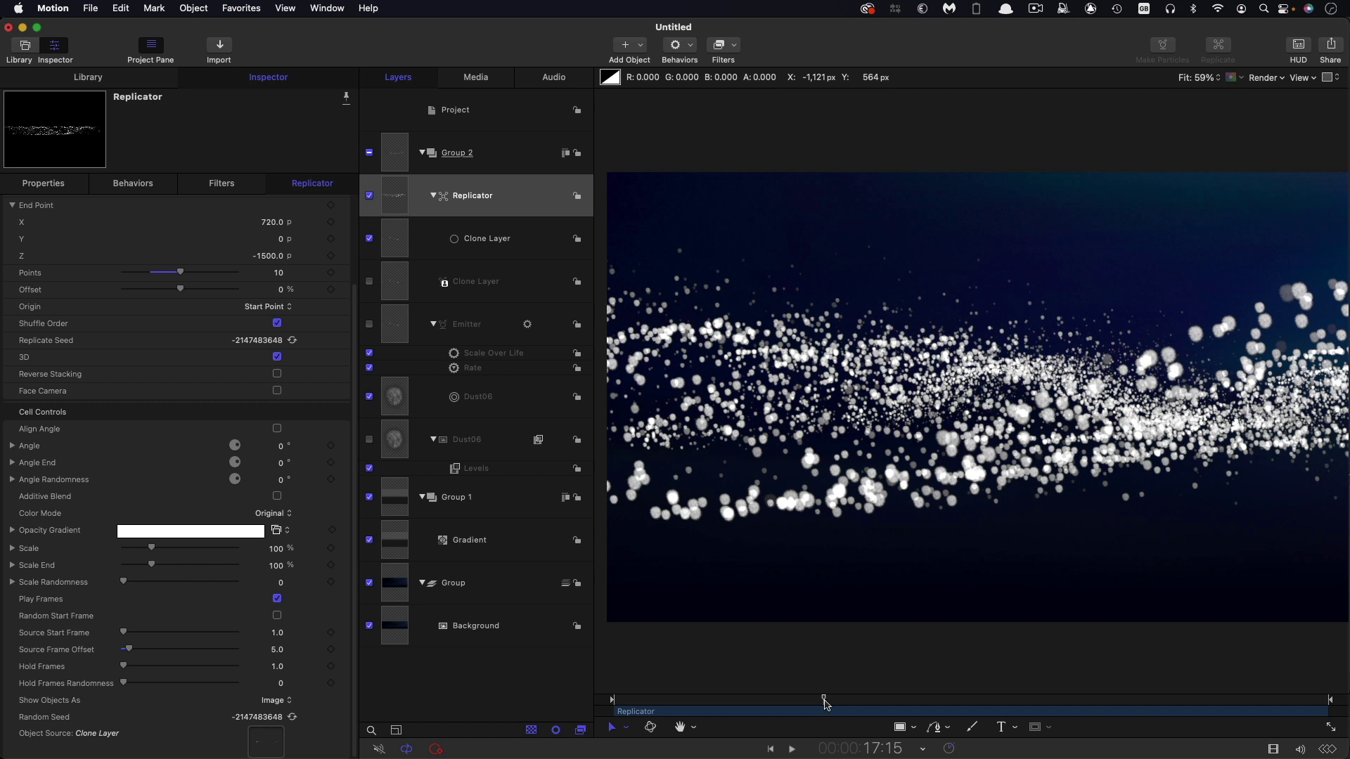
pyautogui.click(887, 700)
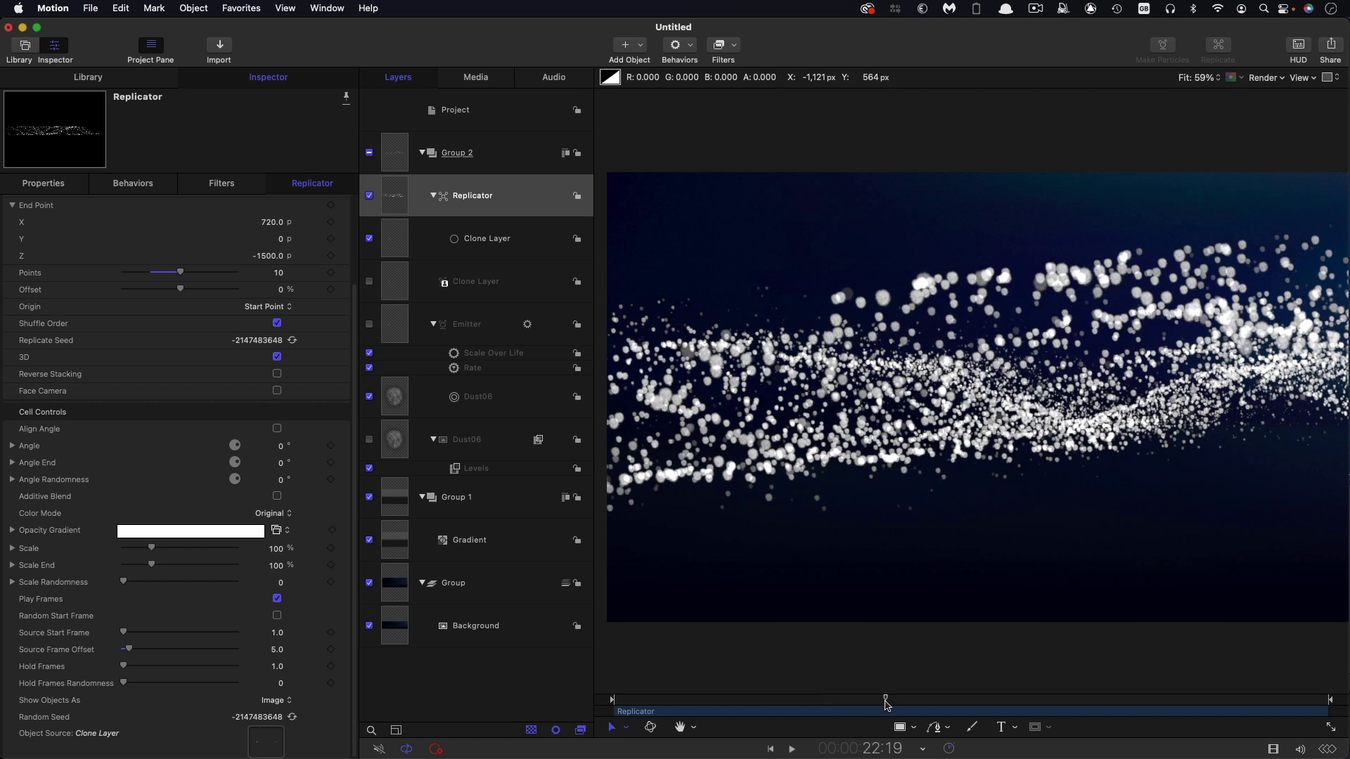
pyautogui.click(1048, 701)
pyautogui.click(1118, 700)
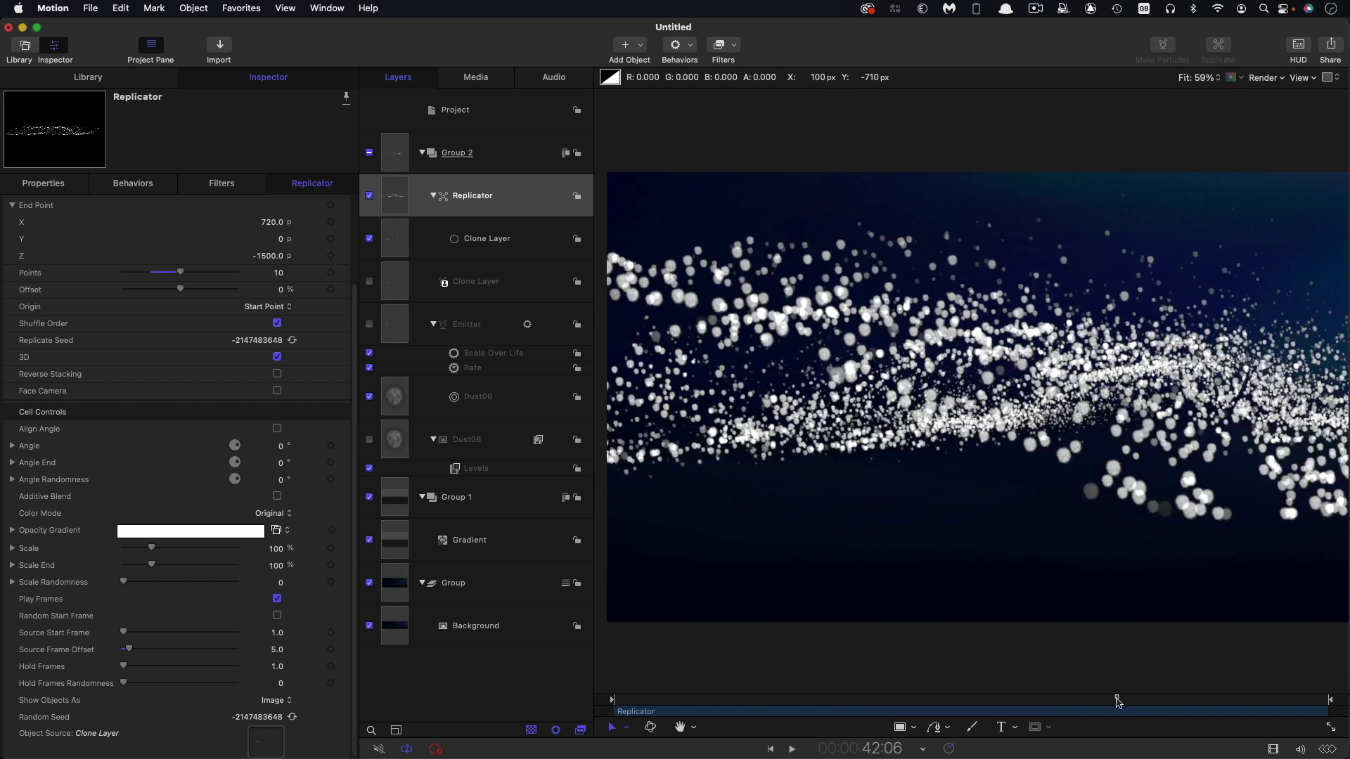
pyautogui.click(1118, 700)
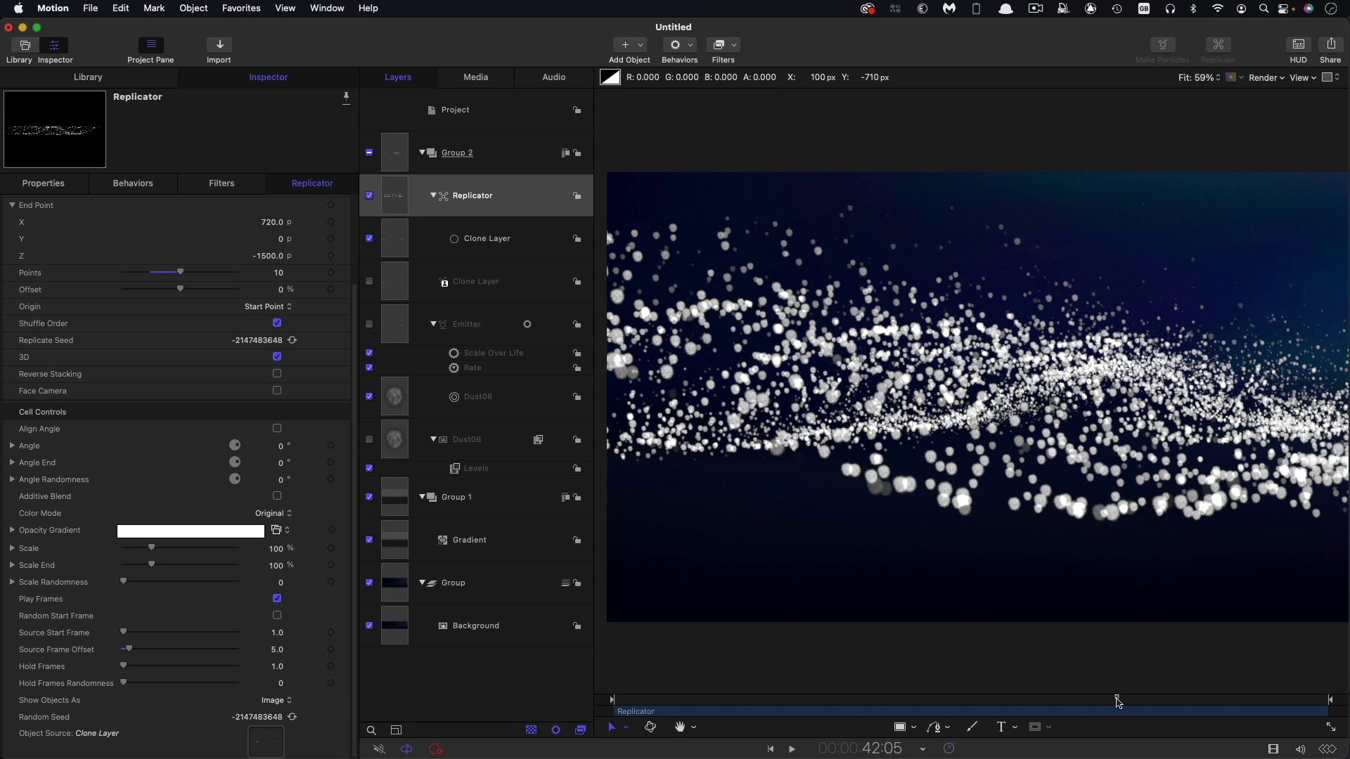
pyautogui.moveTo(1118, 700); pyautogui.dragTo(728, 701)
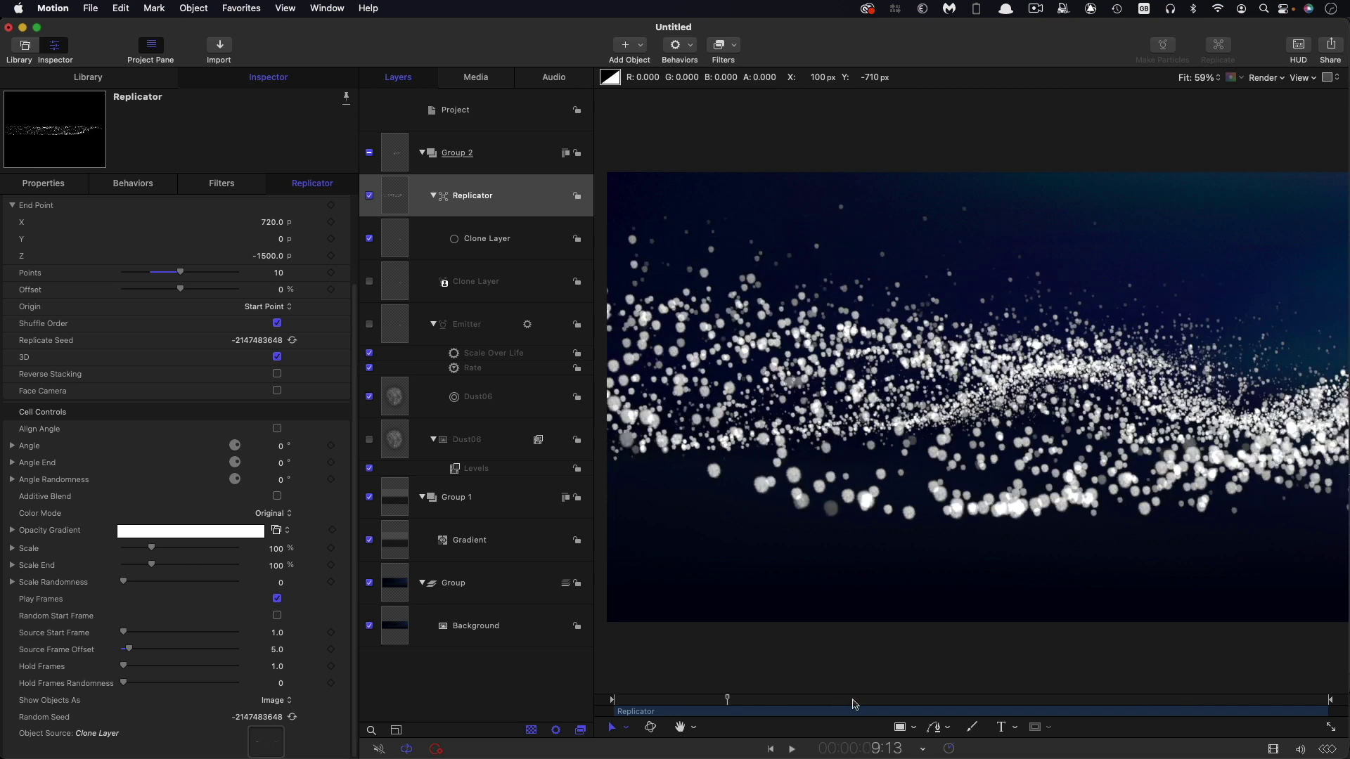
pyautogui.click(854, 702)
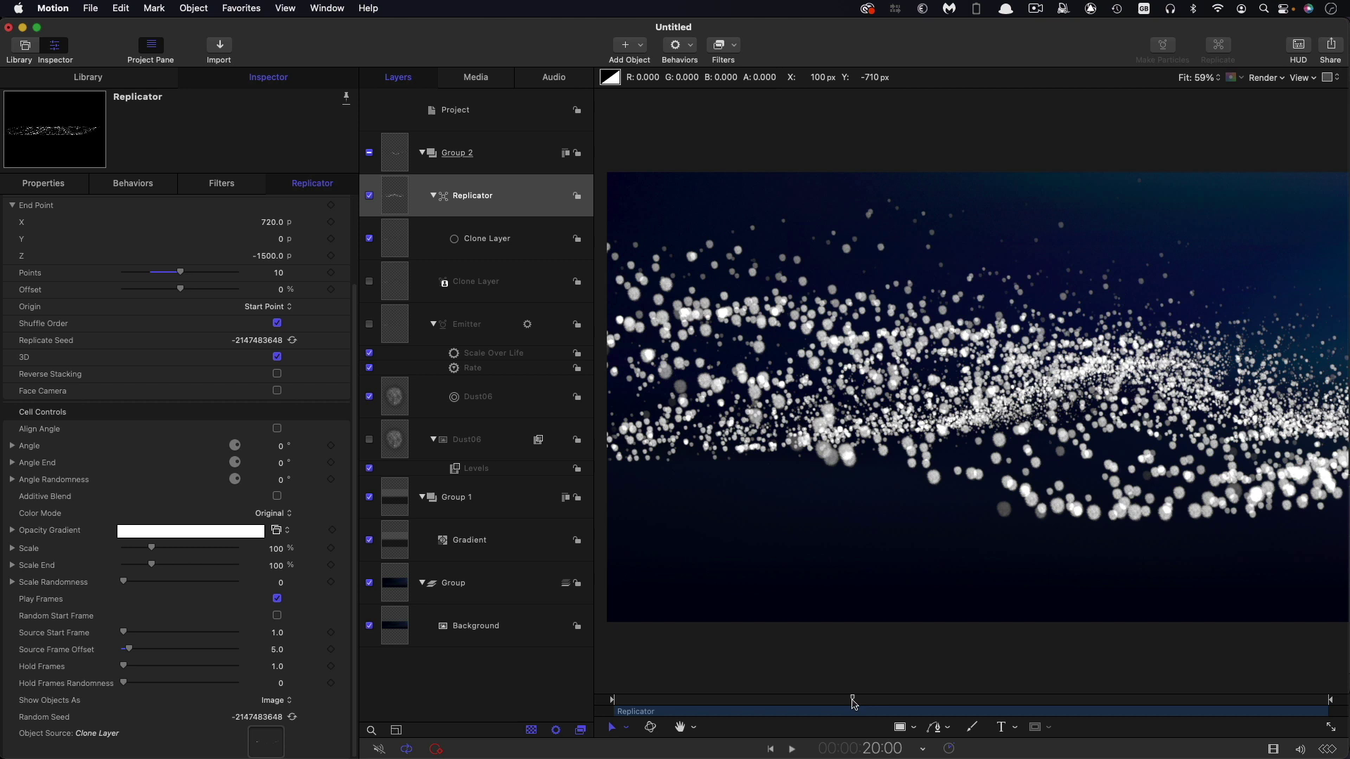
# Set the Replicator's Blend Mode to Add in Properties, then select Group 2
pyautogui.click(43, 184)
pyautogui.click(273, 450)
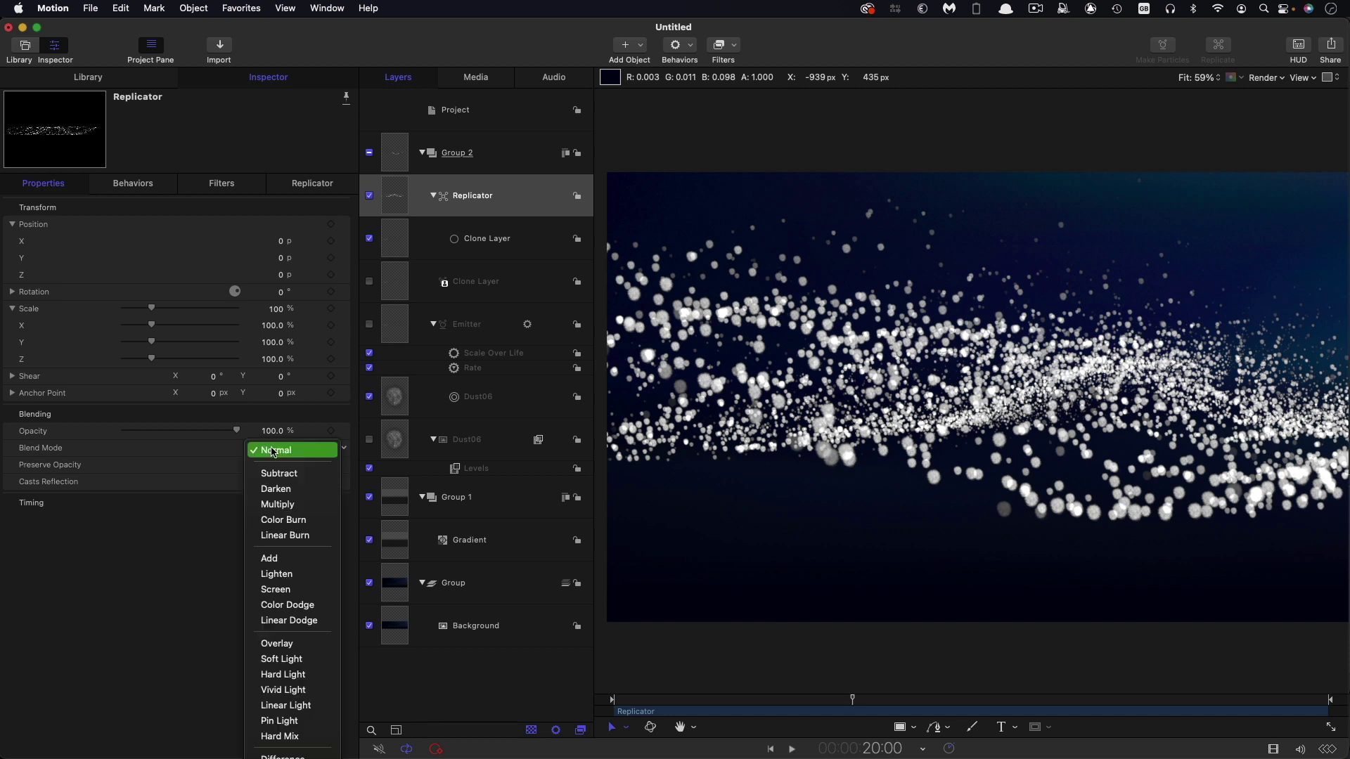
pyautogui.click(271, 558)
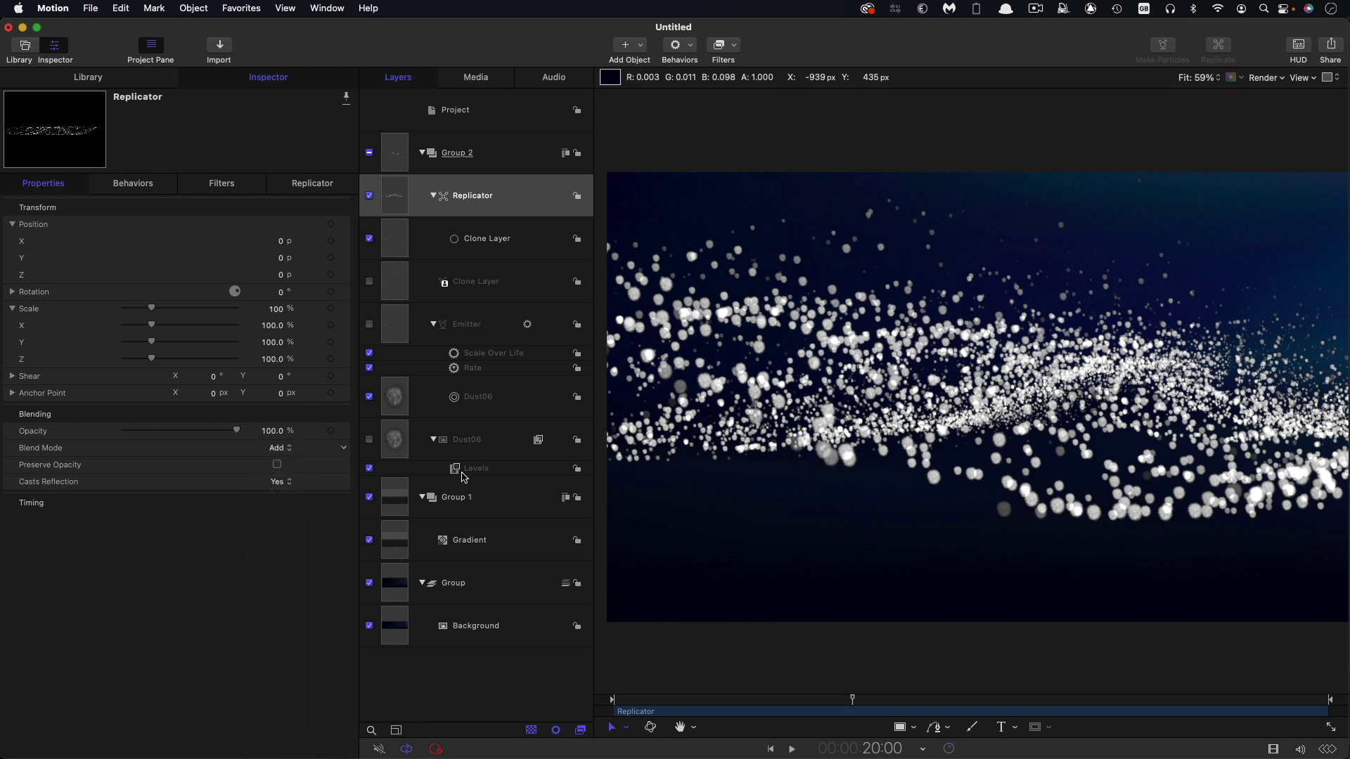
pyautogui.click(877, 461)
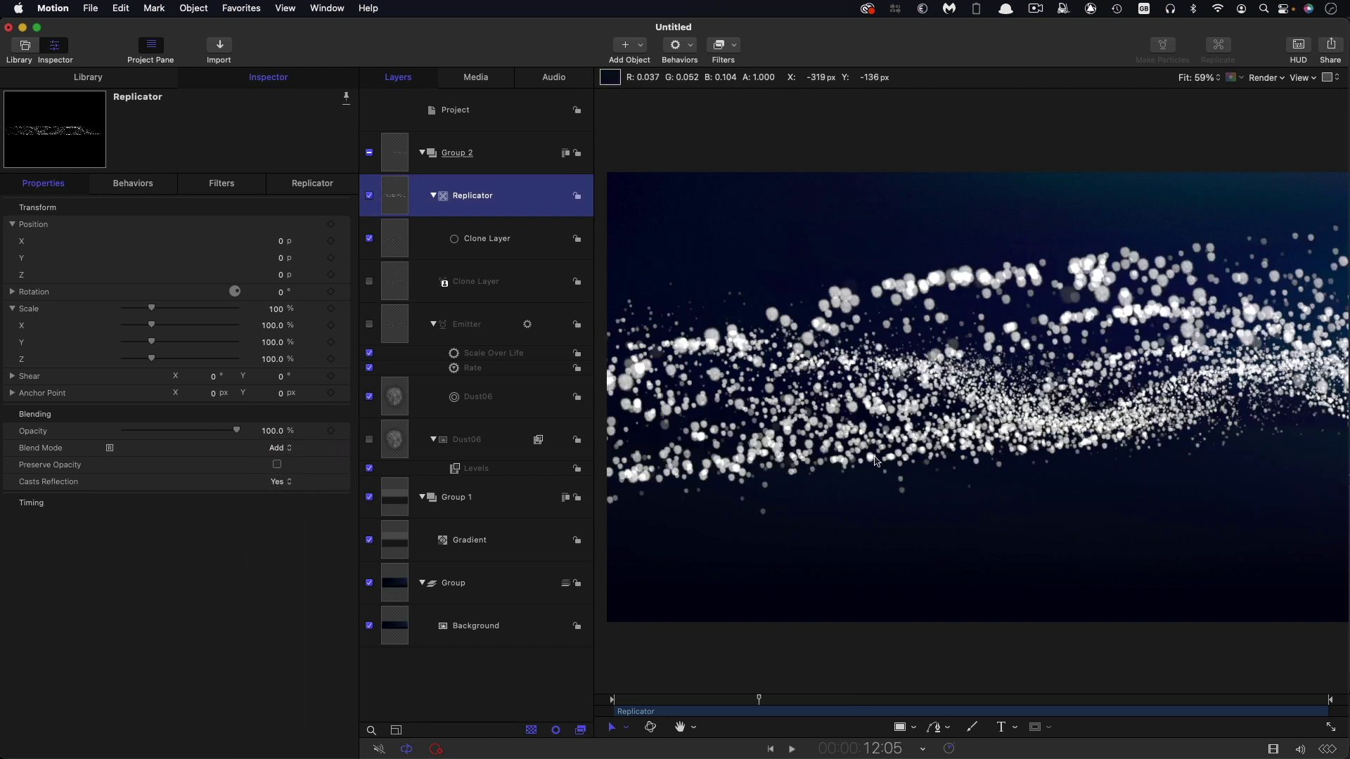
pyautogui.click(399, 156)
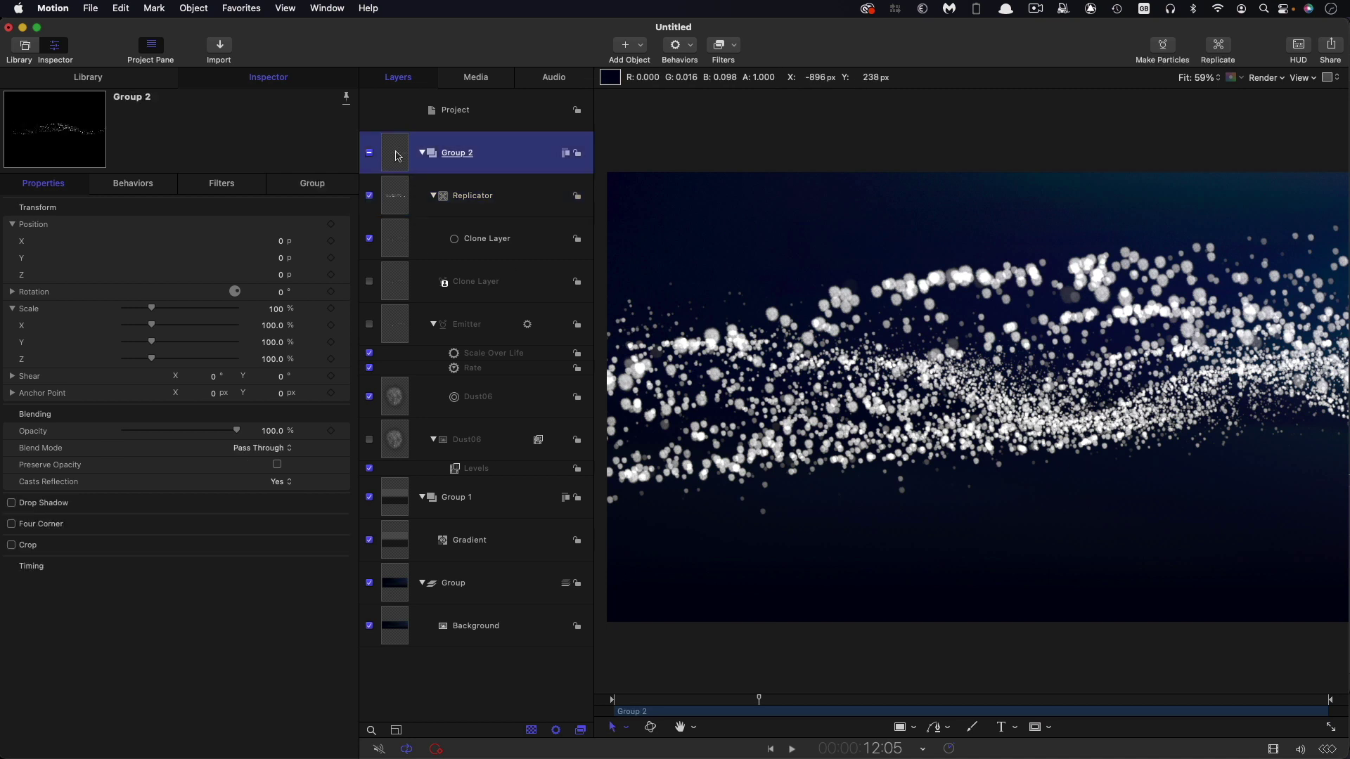
# Make Group 2 a 3D group and add a Camera to the scene
pyautogui.click(568, 156)
pyautogui.click(637, 46)
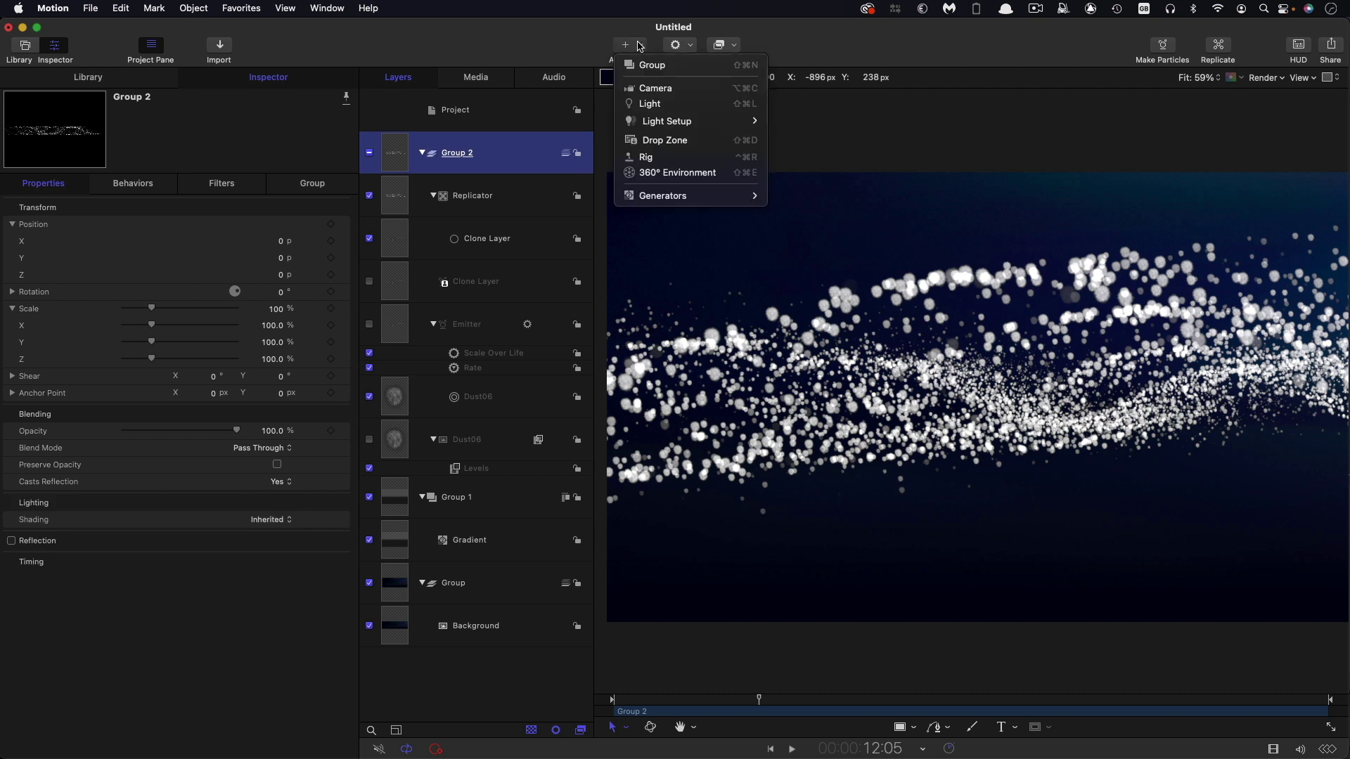
pyautogui.click(662, 90)
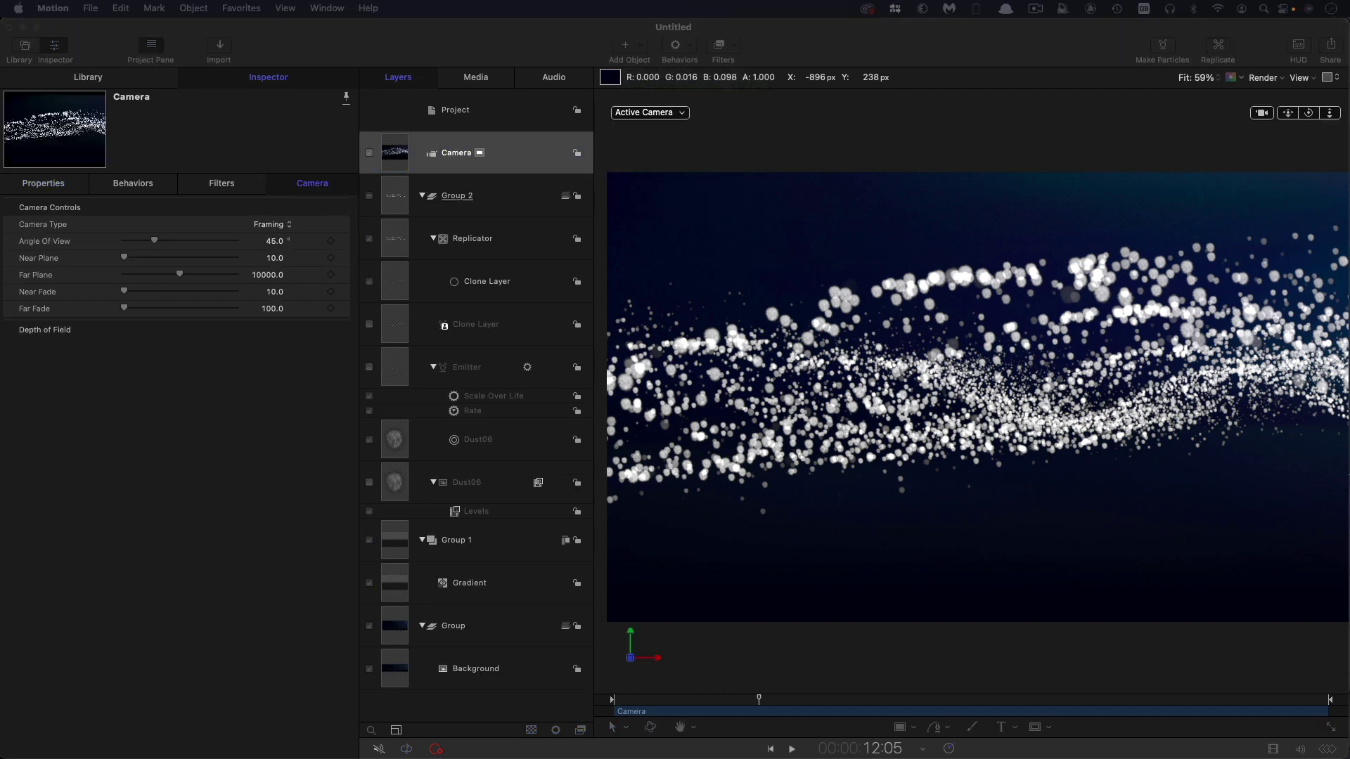
# Set the camera's Position Y to 20 and Rotation X to -3°
pyautogui.click(50, 185)
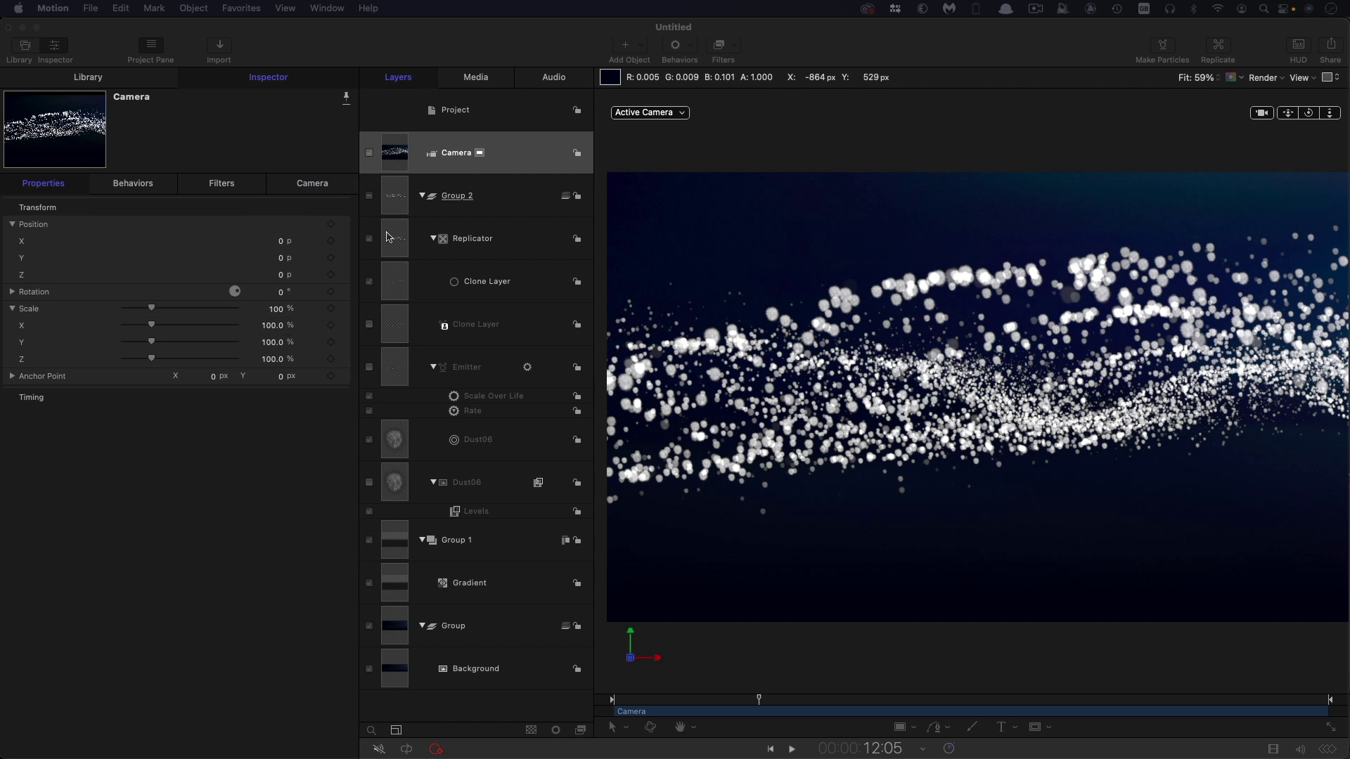
pyautogui.click(281, 259)
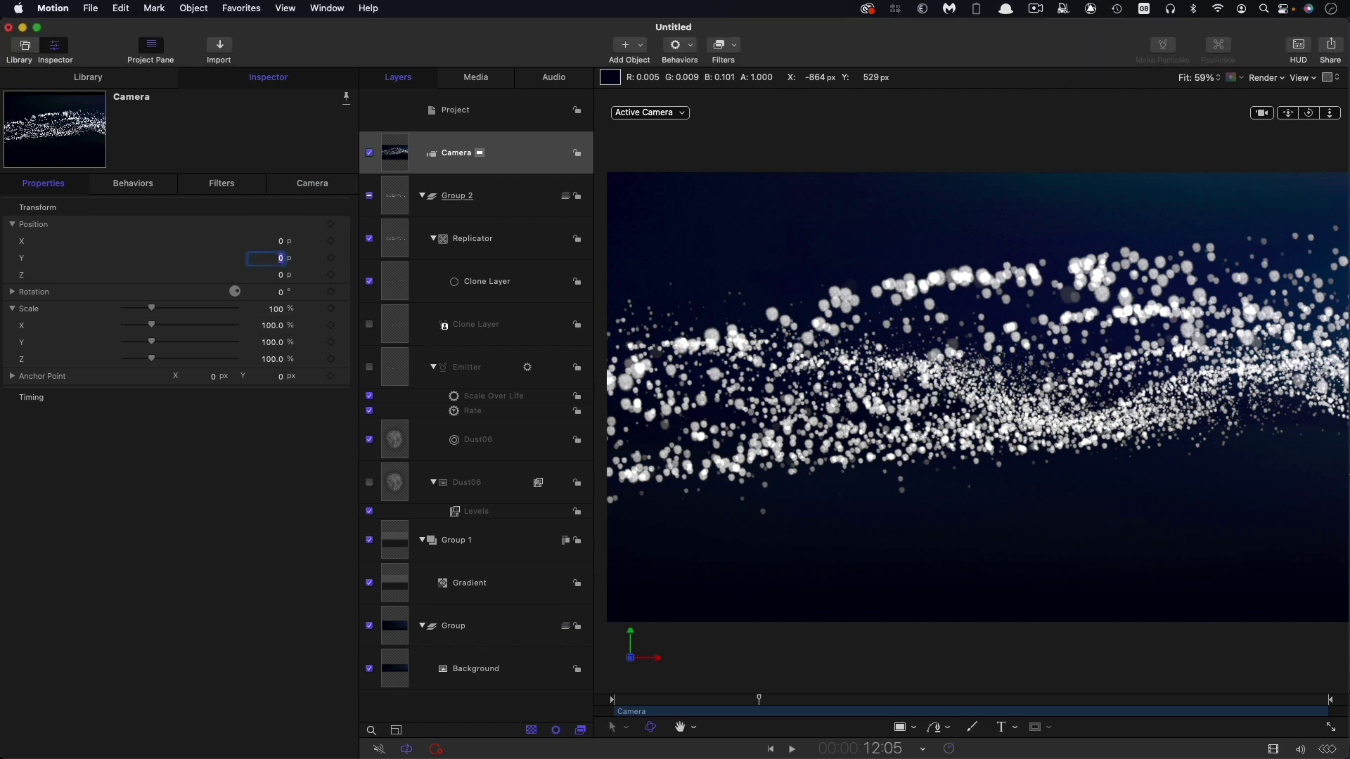
pyautogui.press('Tab')
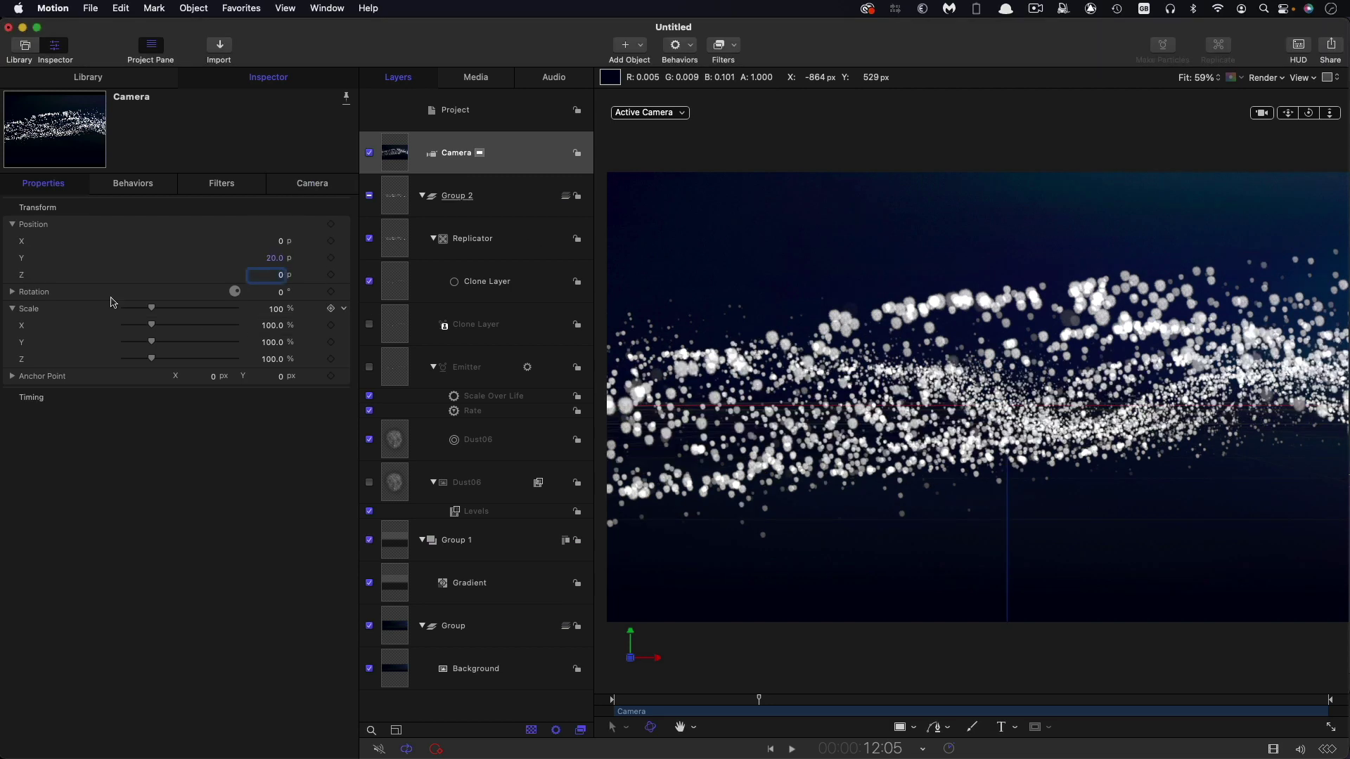
pyautogui.click(12, 292)
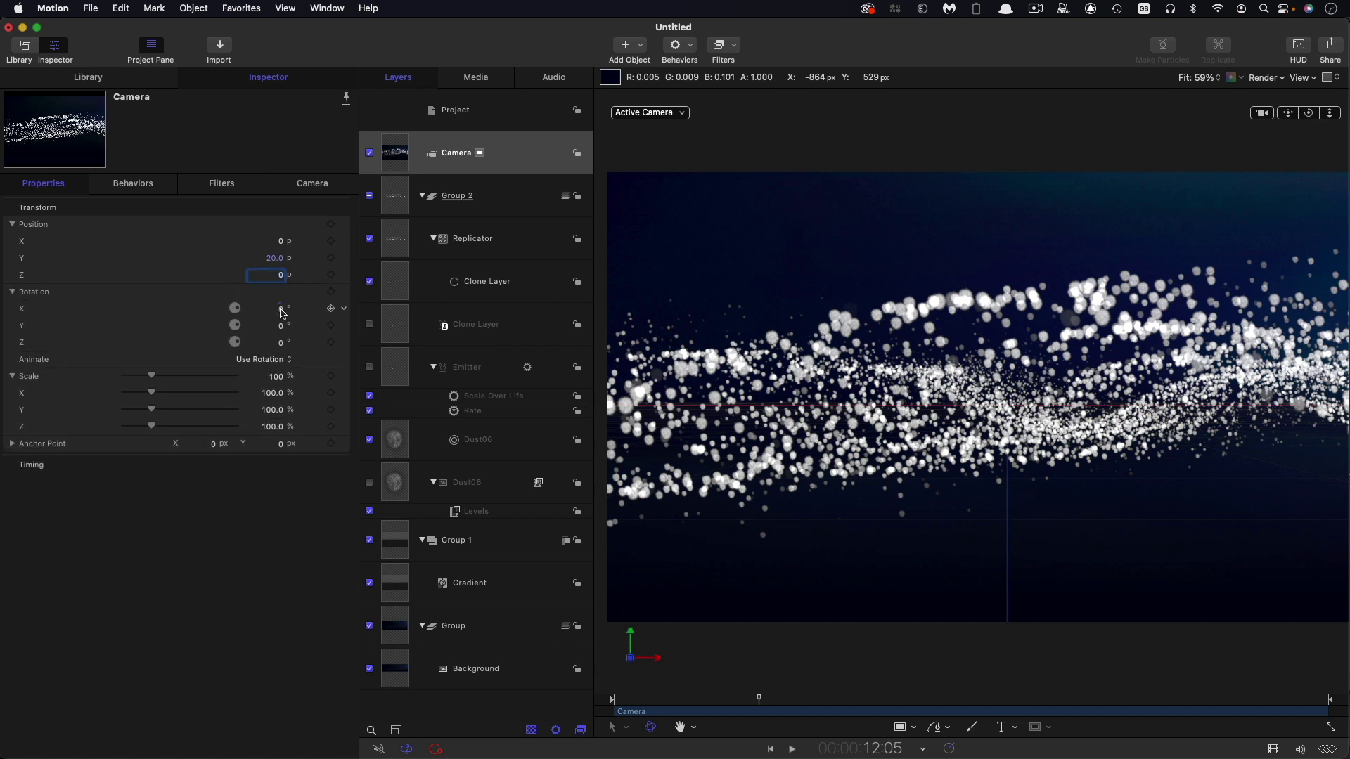
pyautogui.click(280, 310)
pyautogui.press('Return')
# Add a Ramp parameter behavior to the camera's Y rotation
pyautogui.click(343, 309)
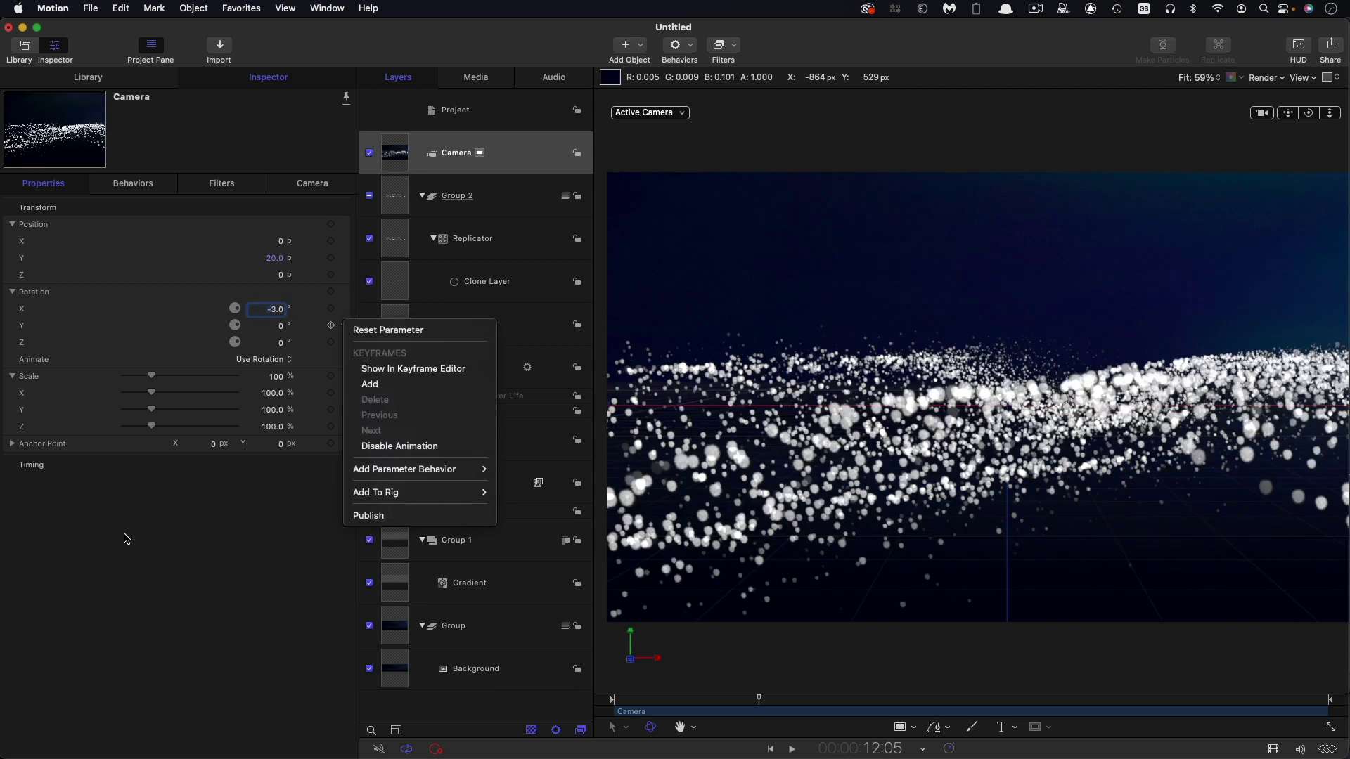
pyautogui.click(123, 542)
pyautogui.click(344, 327)
pyautogui.moveTo(364, 471)
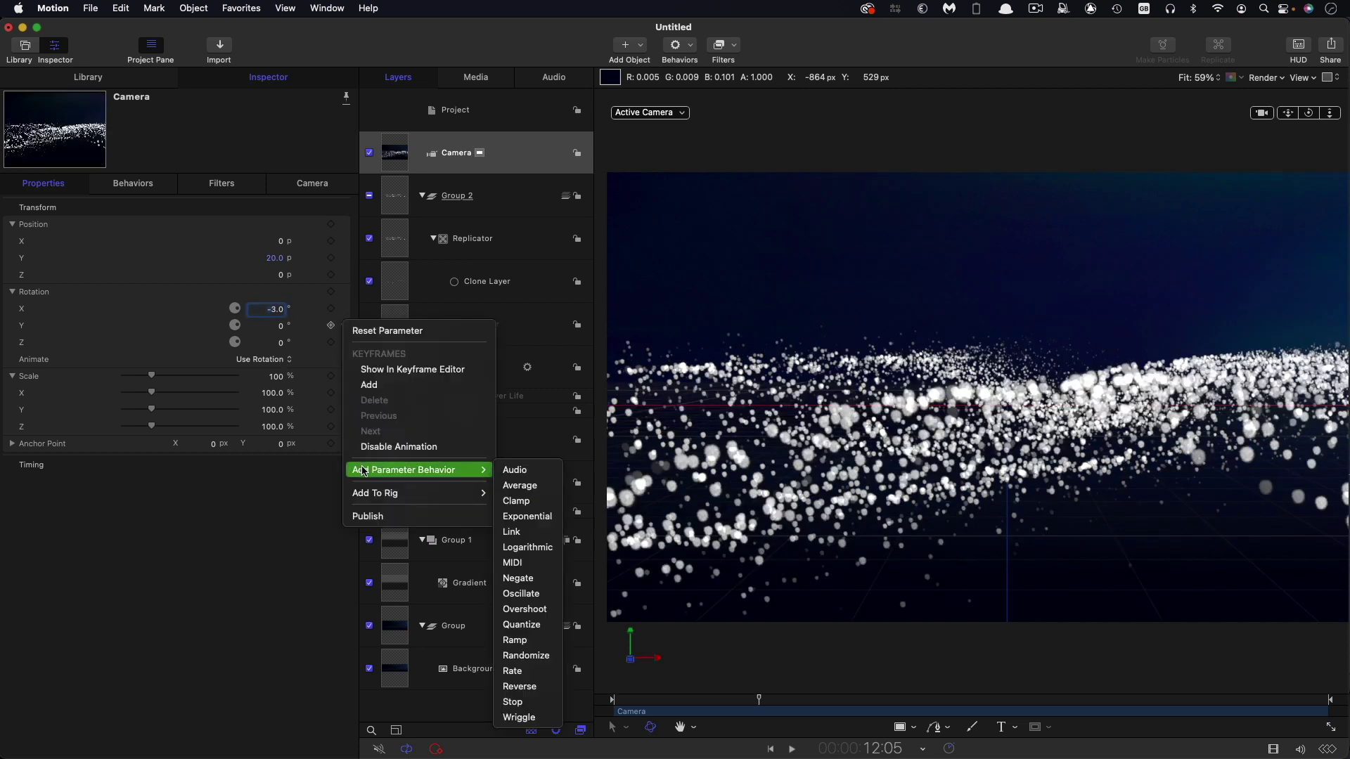
pyautogui.click(515, 640)
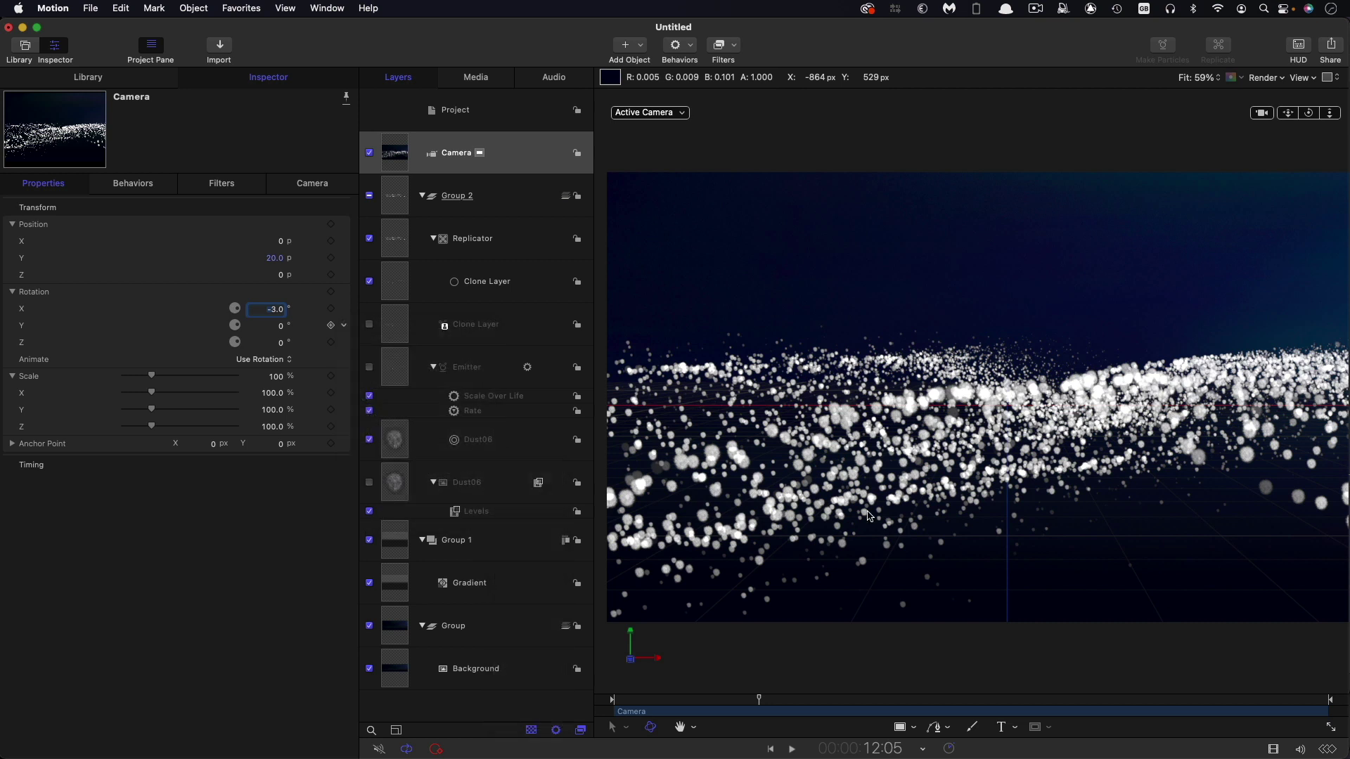
# Set the Ramp's Start Value to 10° and End Value to -10°
pyautogui.click(280, 224)
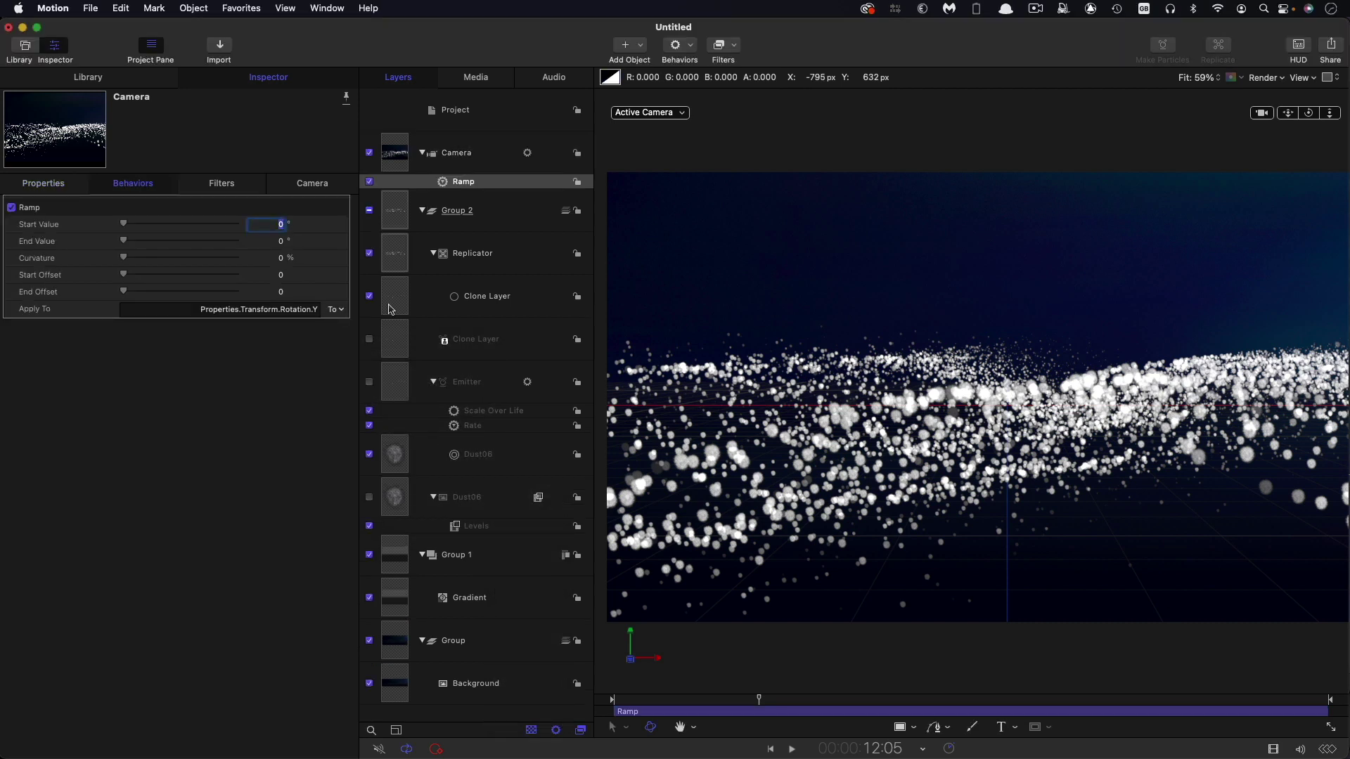
pyautogui.write('10')
pyautogui.press('Tab')
pyautogui.write('-1')
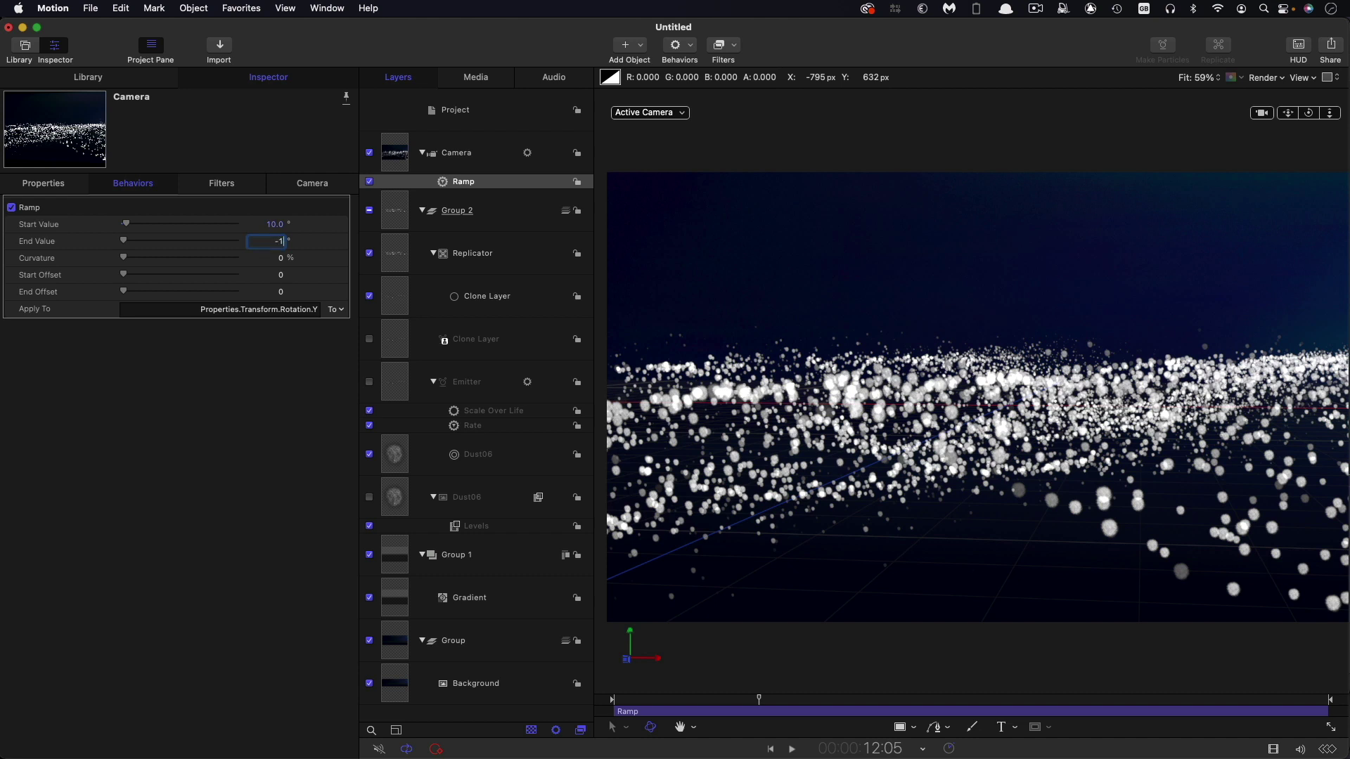
pyautogui.write('0')
pyautogui.press('Return')
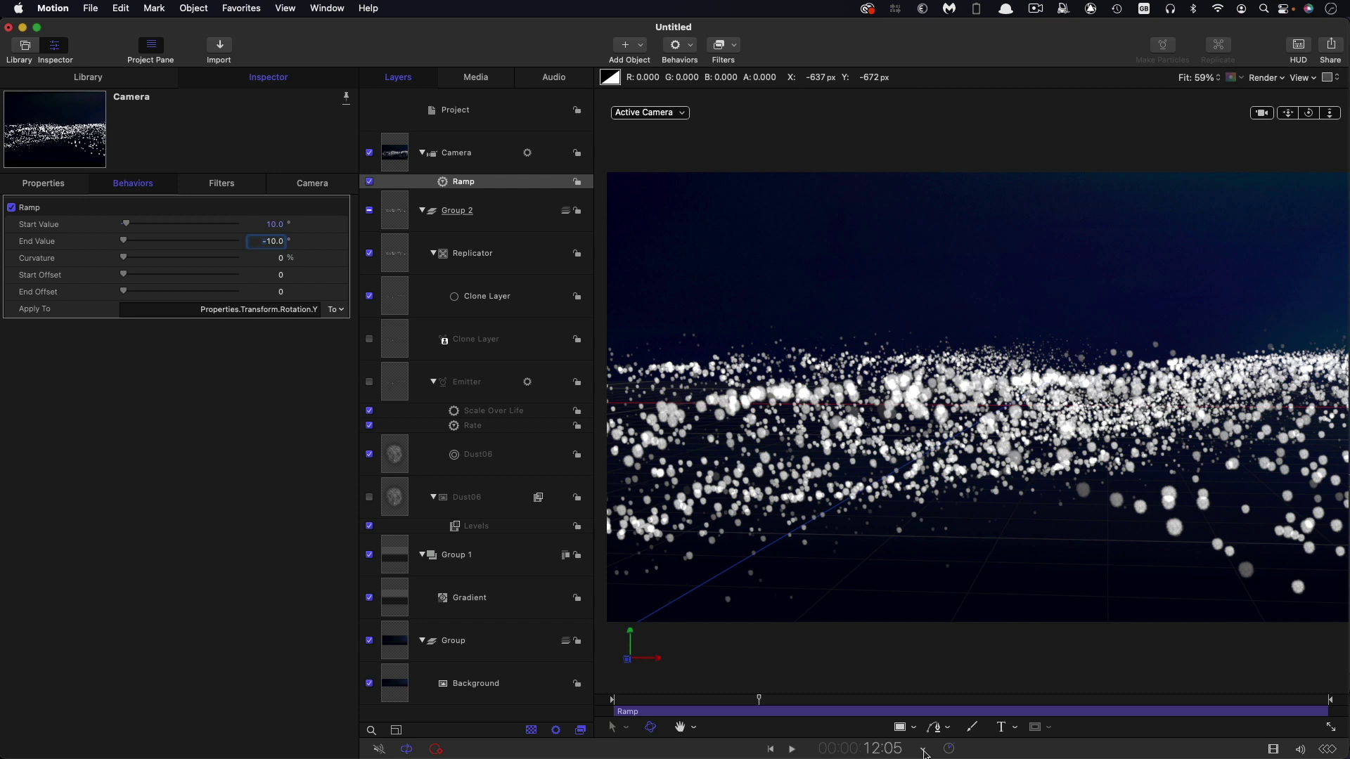
# Deselect all and set the project Duration to 30 seconds
pyautogui.press('shift+super+a')
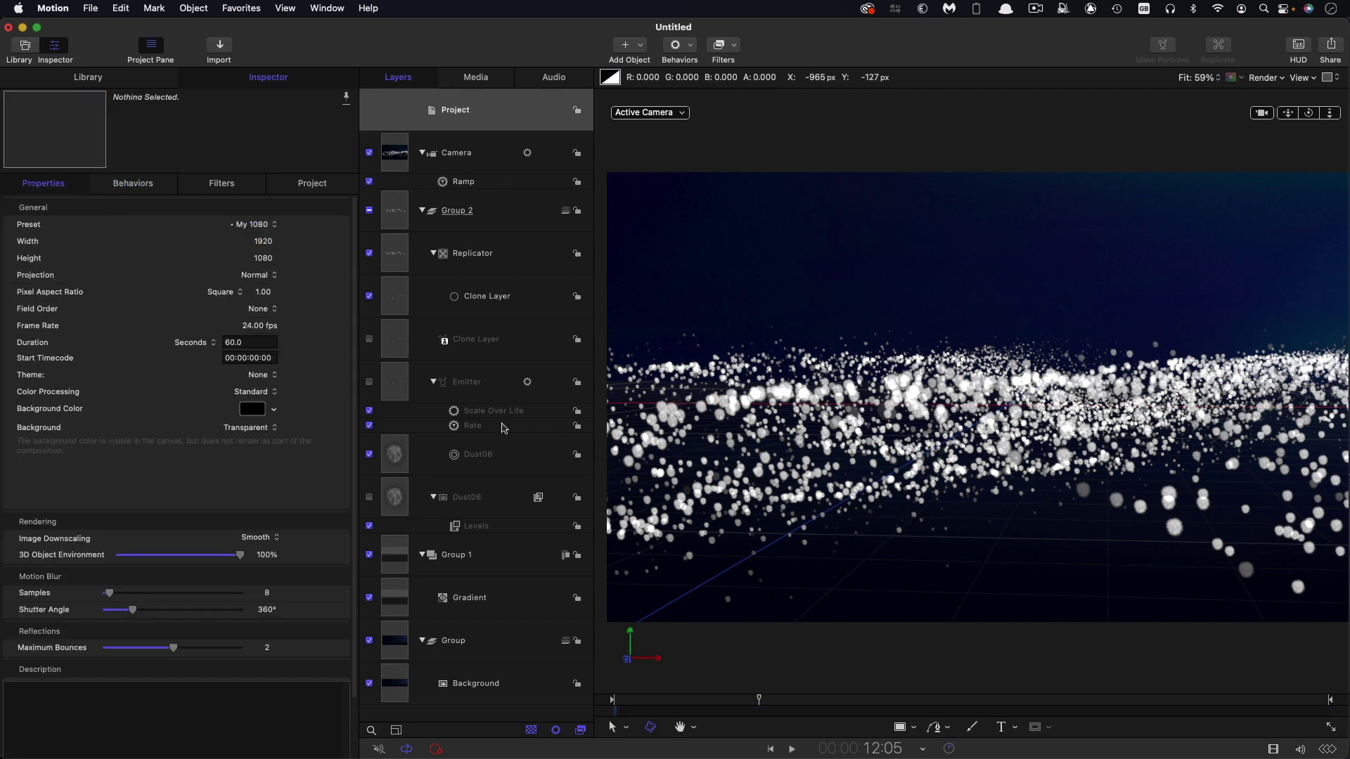
pyautogui.click(265, 343)
pyautogui.write('30')
pyautogui.press('Return')
# Reselect the Camera and its Ramp behavior and play to check the sweep
pyautogui.click(396, 158)
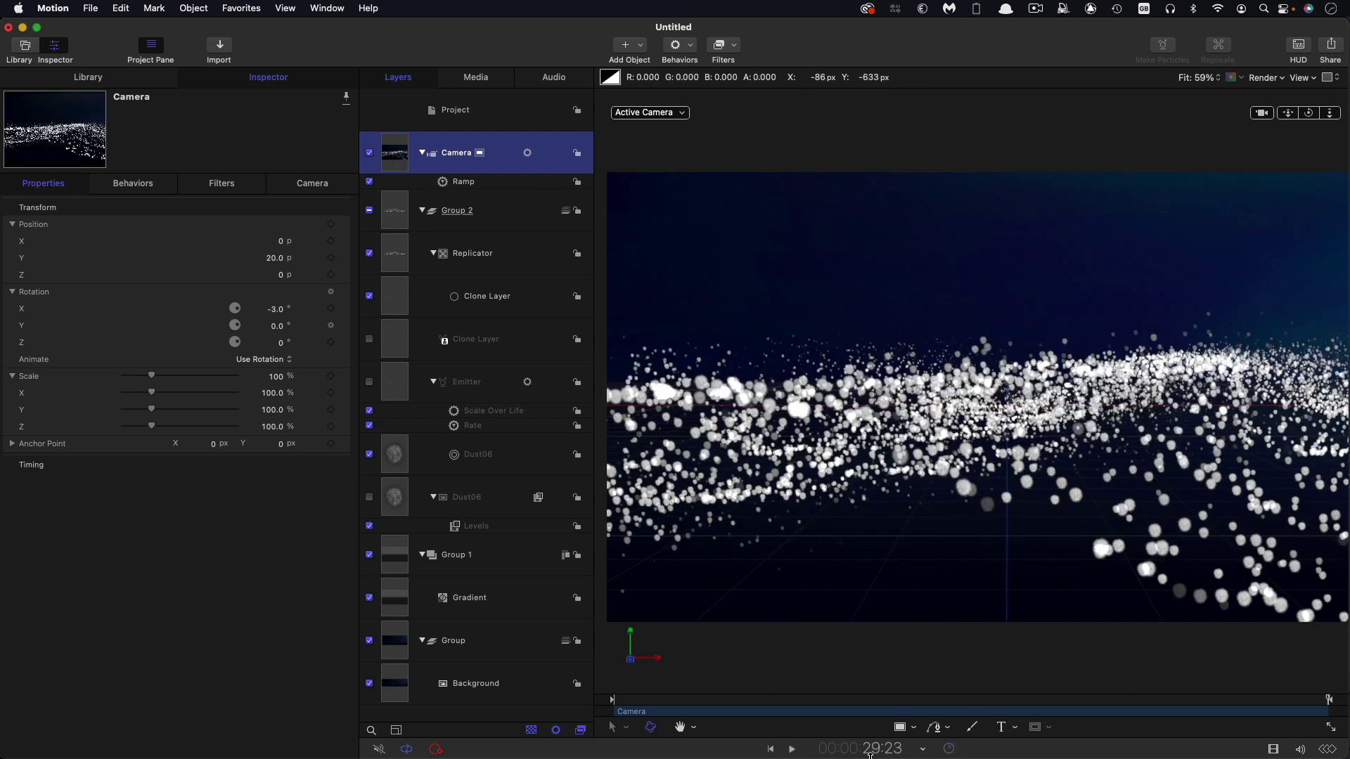
pyautogui.click(450, 184)
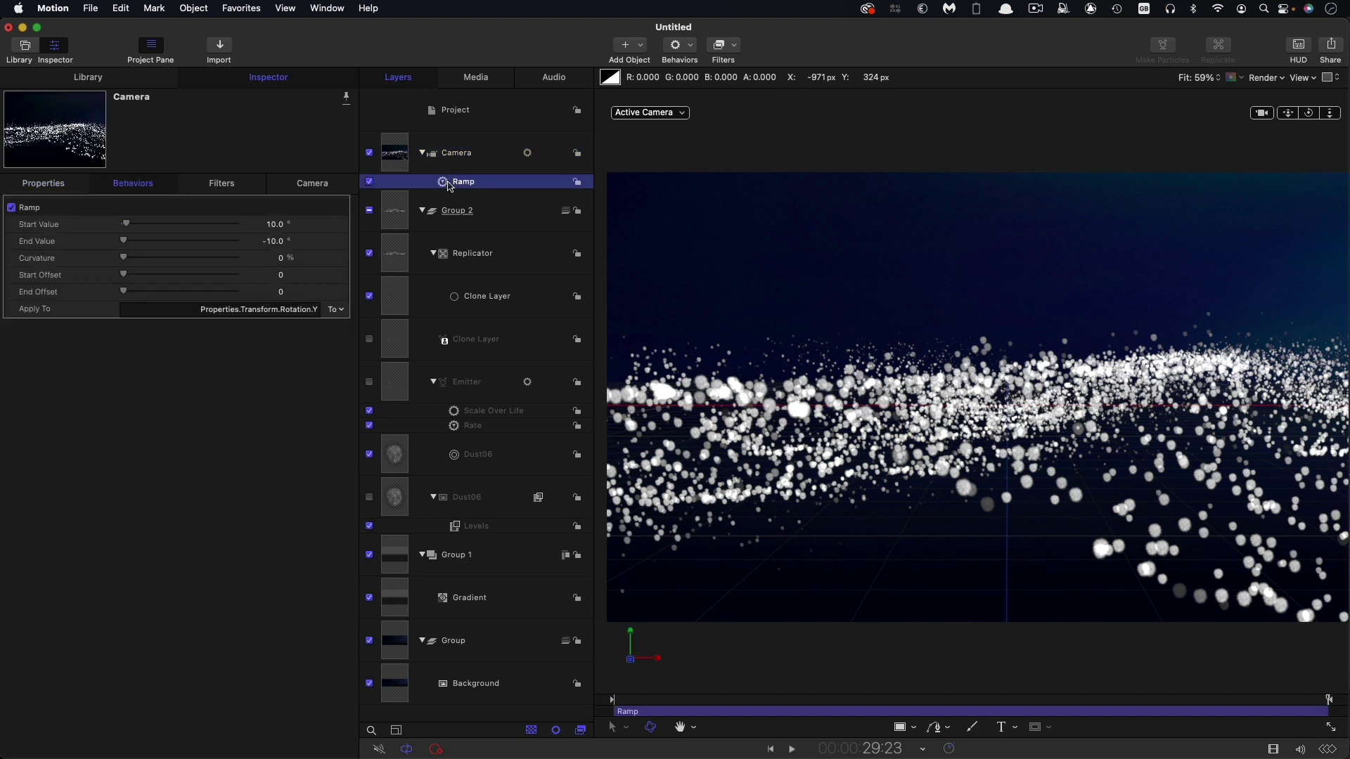
pyautogui.press('space')
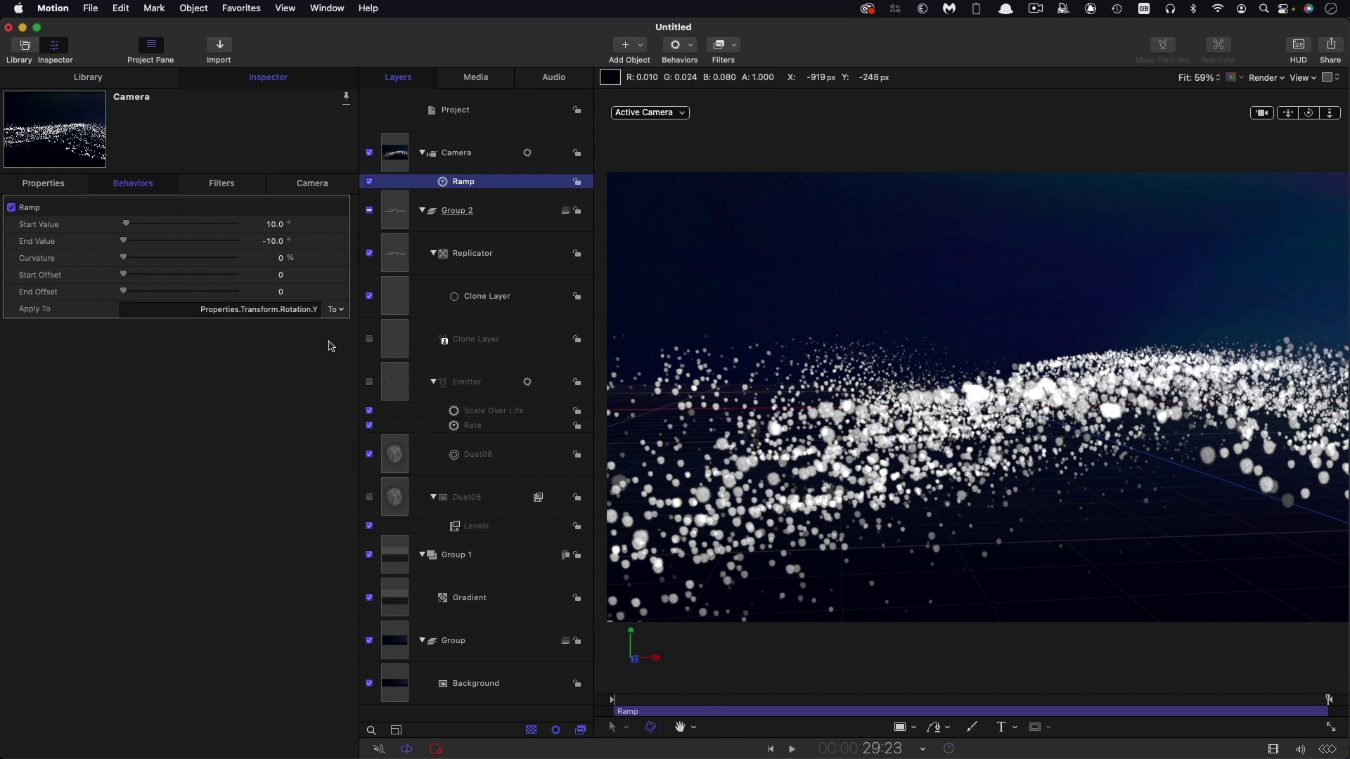
# Select the Replicator and review its Replicator tab settings
pyautogui.click(391, 250)
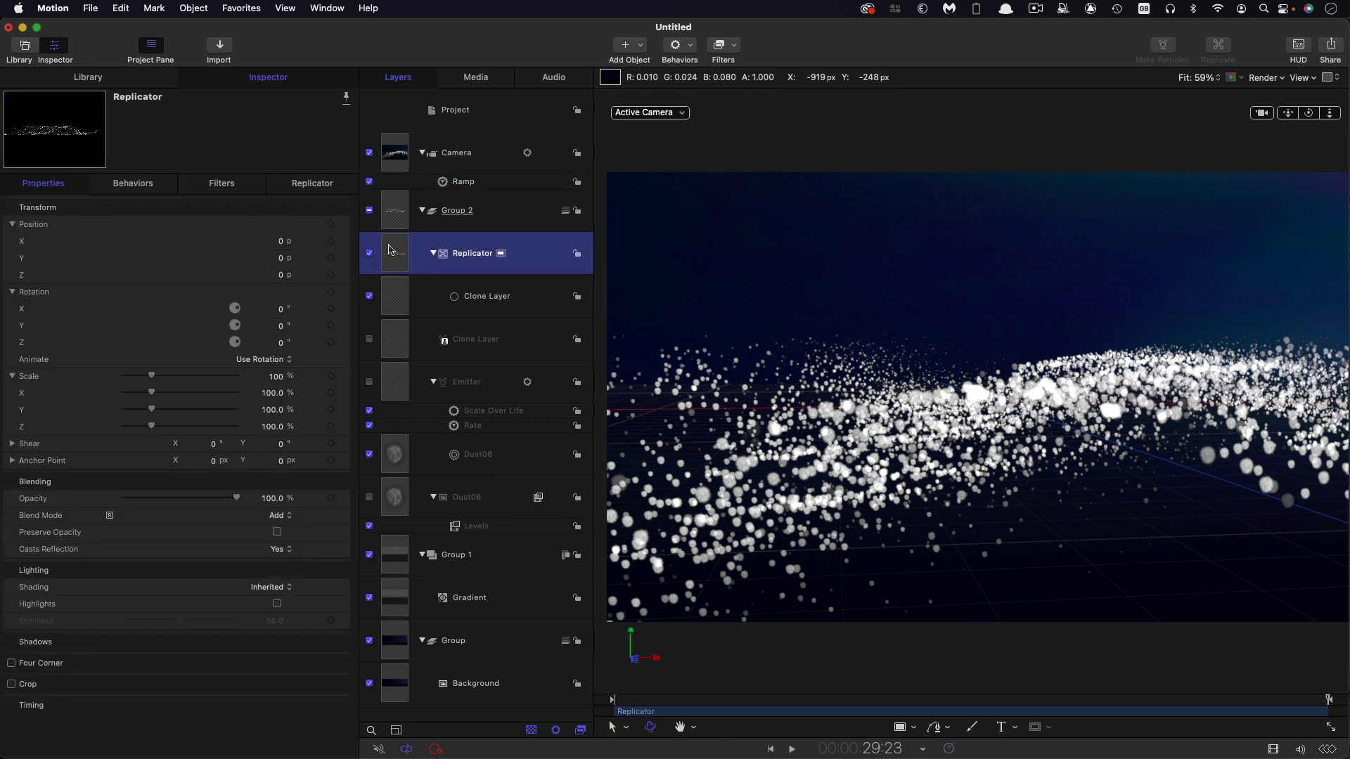
pyautogui.press('F4')
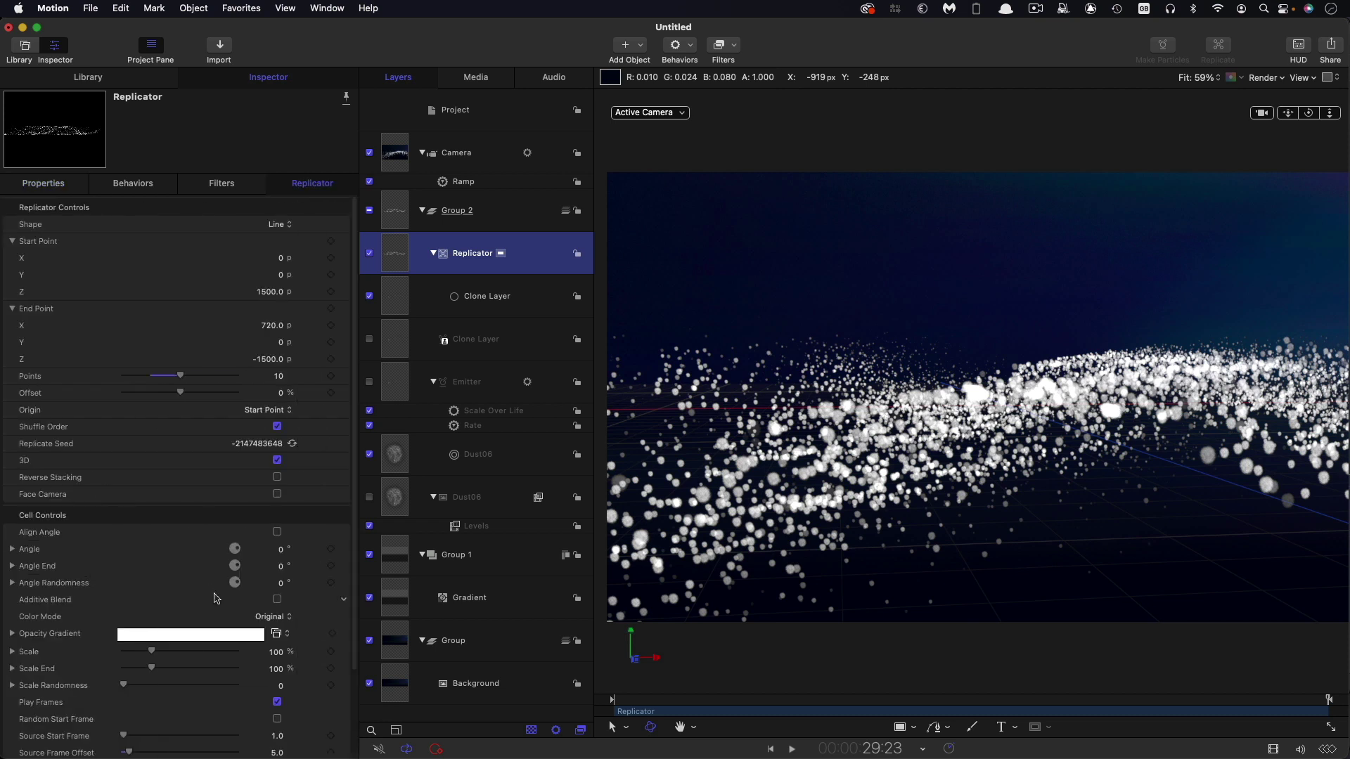
pyautogui.scroll(-3, 274, 319)
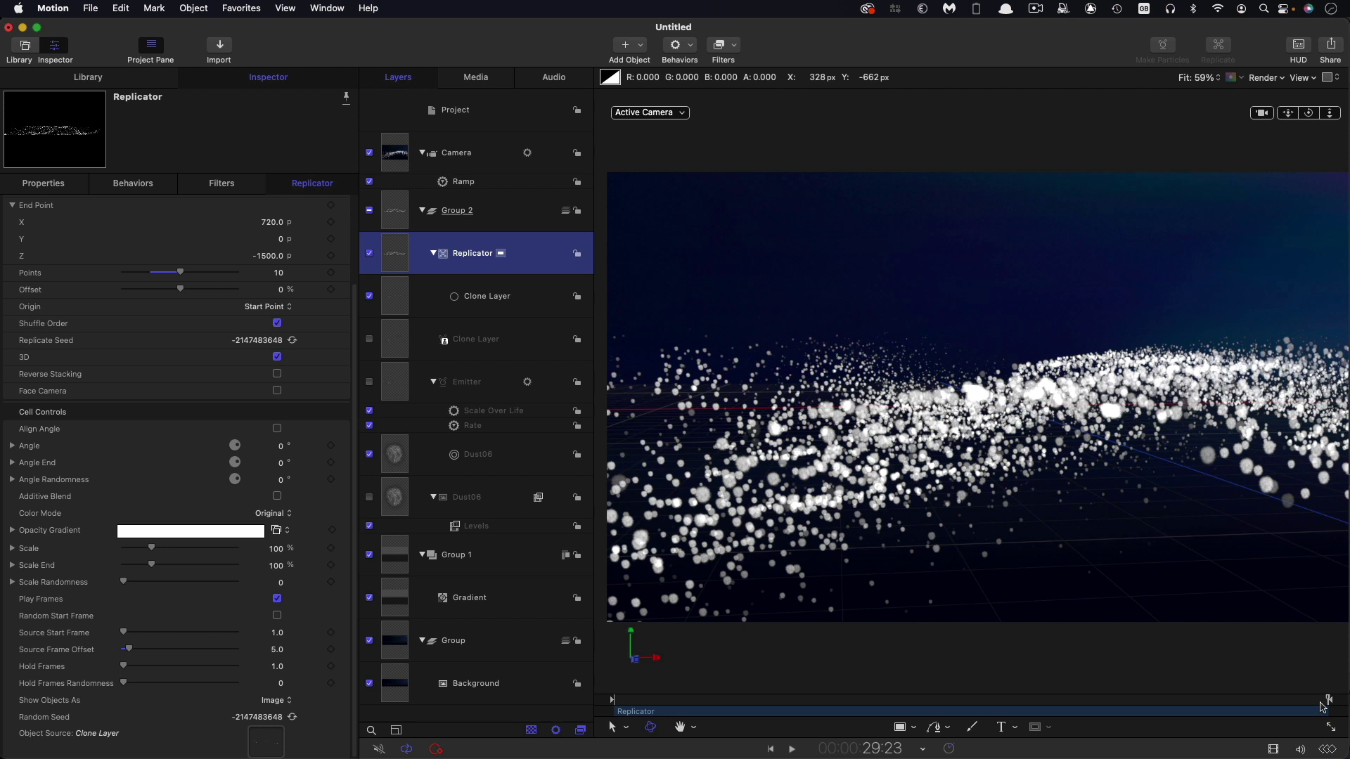
# Select the Camera, hide overlays and canvas guides, and jump back to about 9:21
pyautogui.click(396, 157)
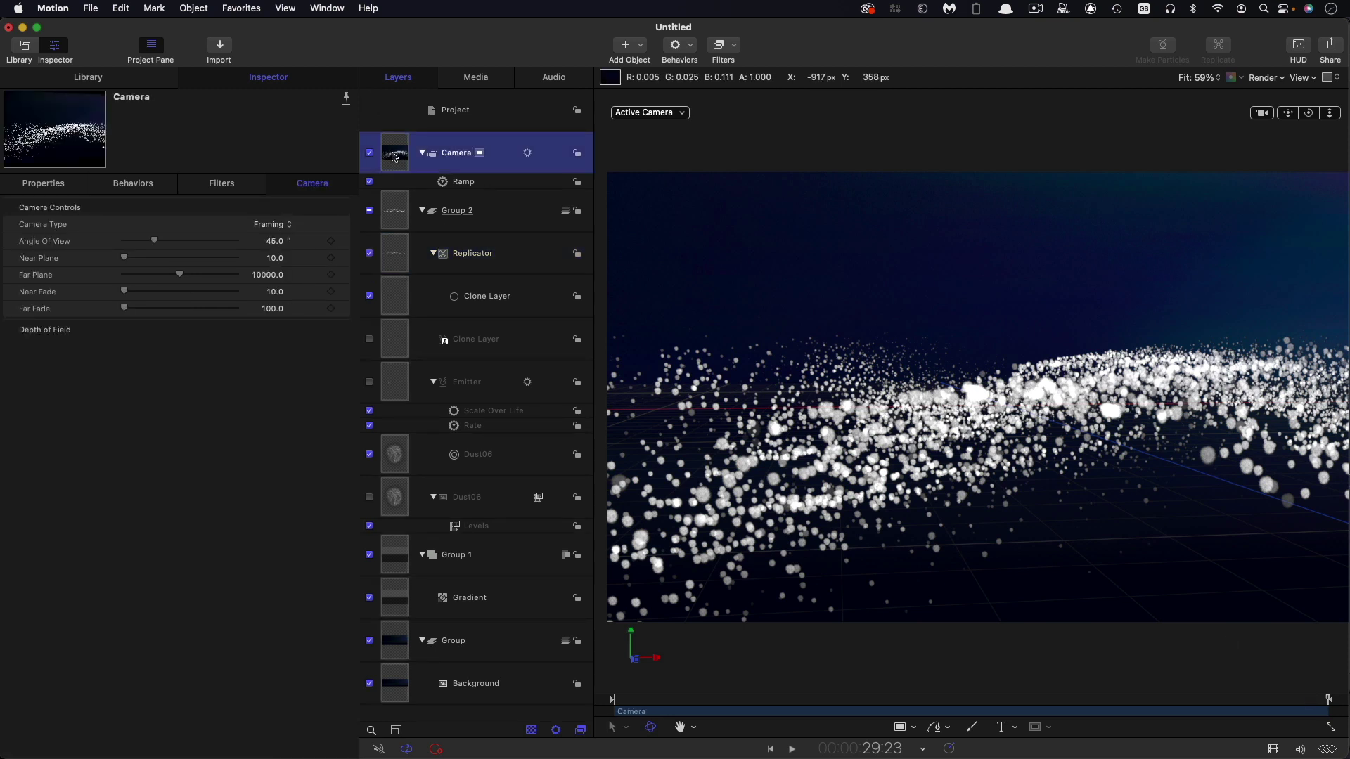
pyautogui.hotkey('shift', 'z')
pyautogui.press('super+slash')
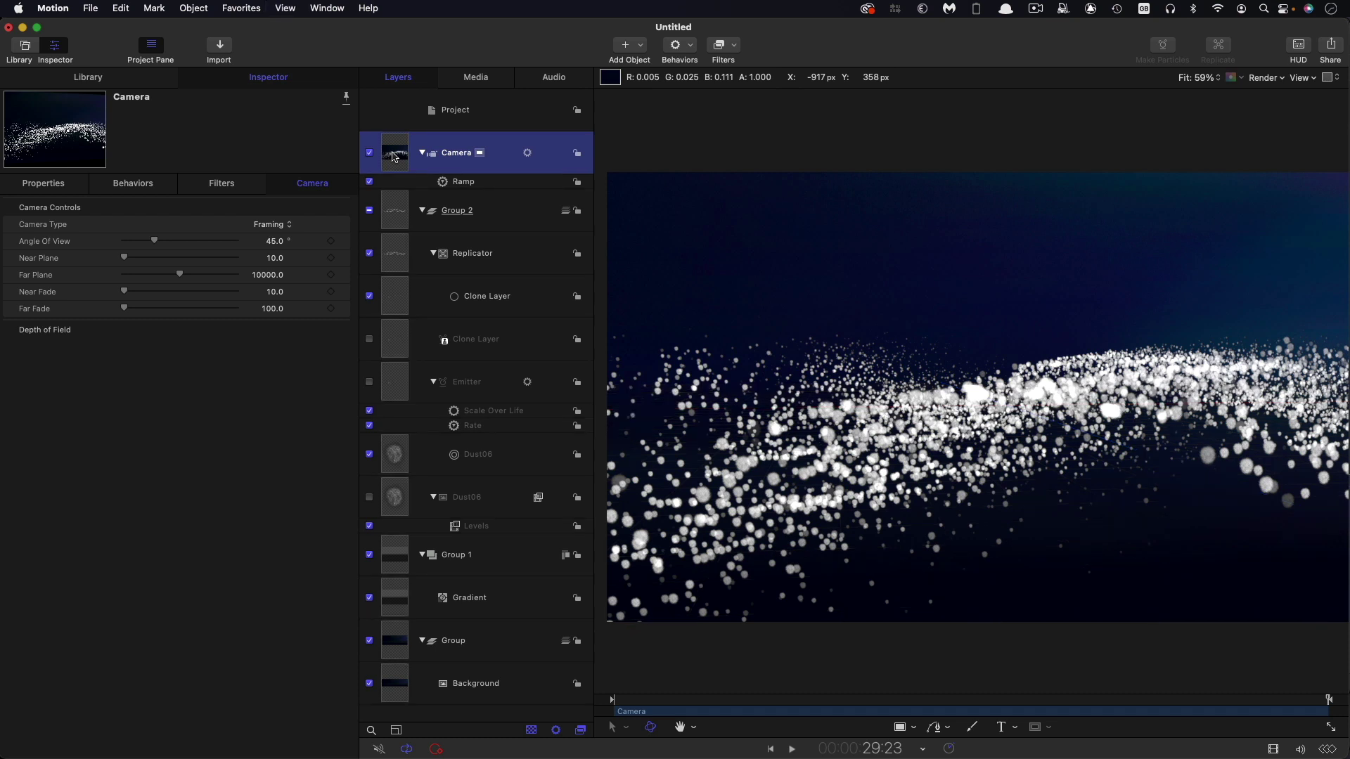
pyautogui.click(850, 700)
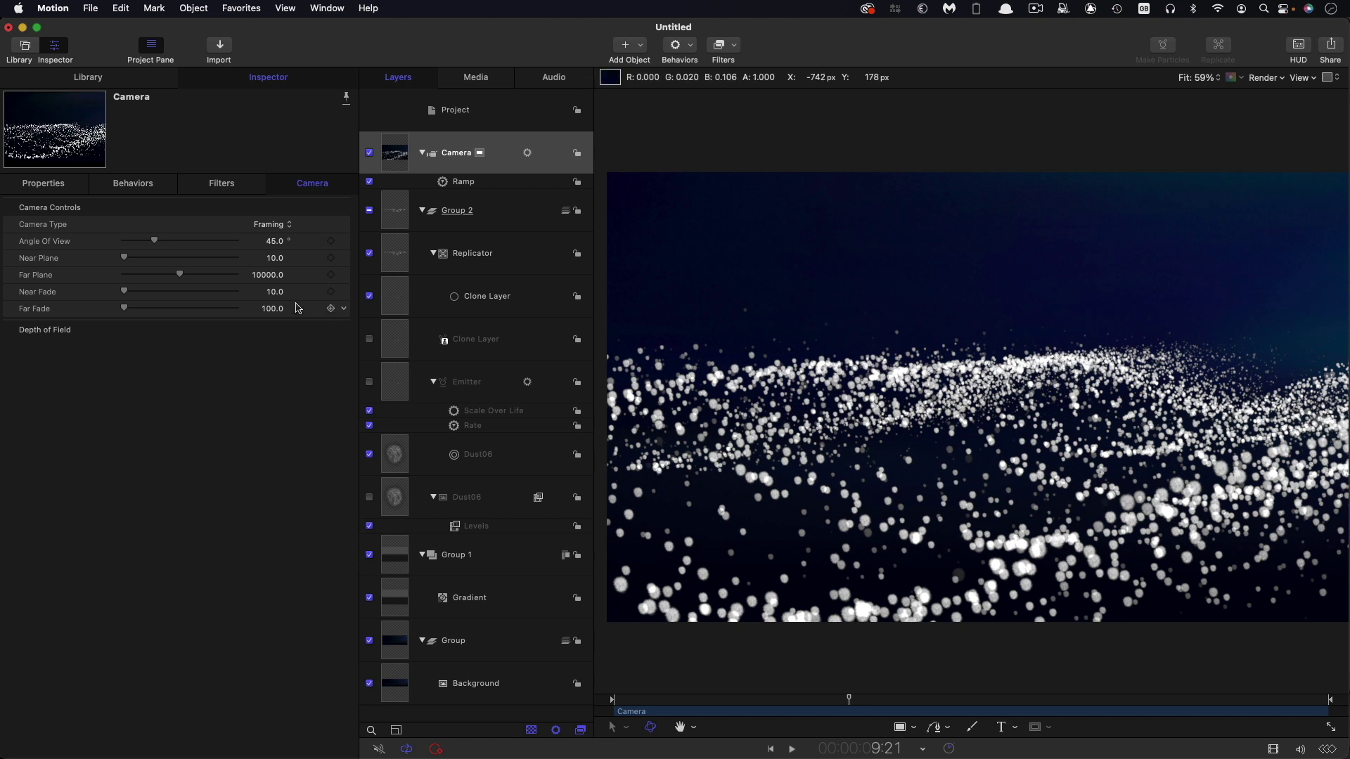
pyautogui.click(395, 251)
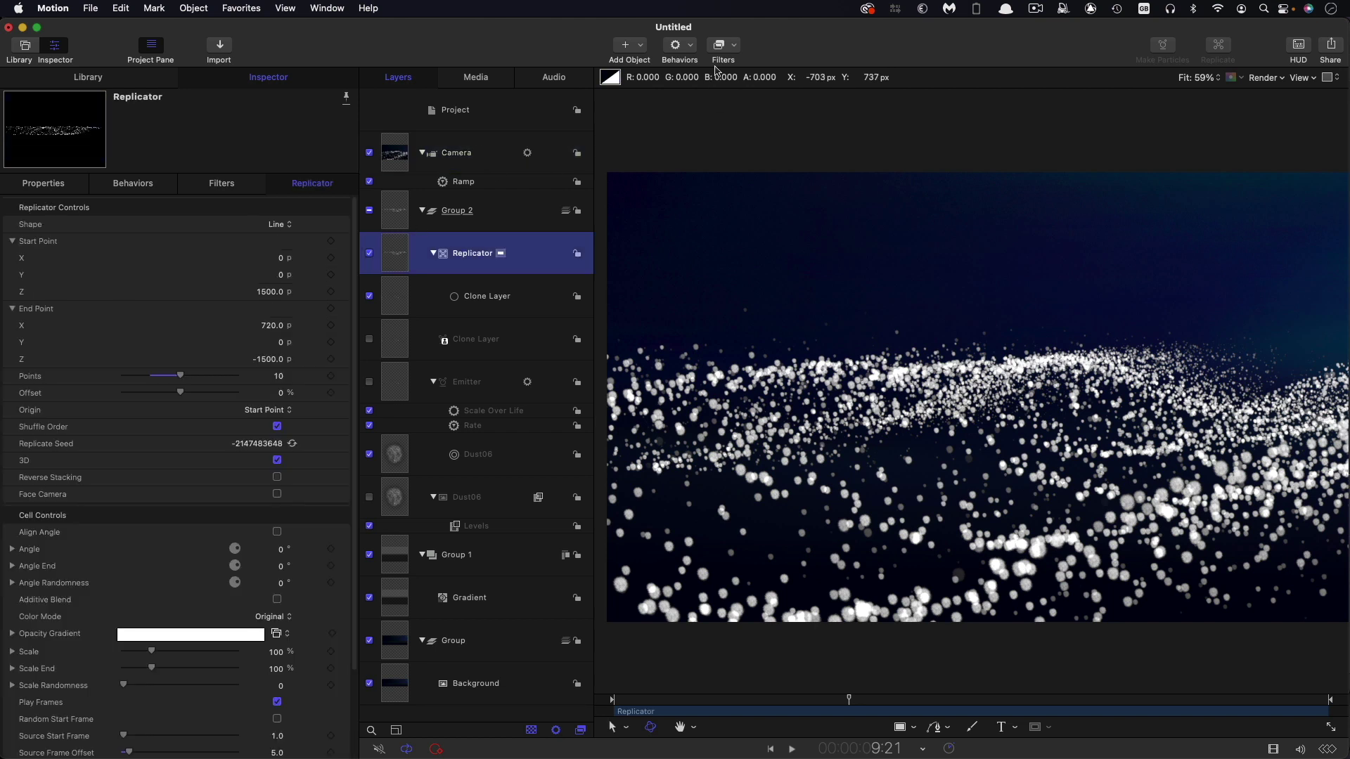
pyautogui.click(693, 45)
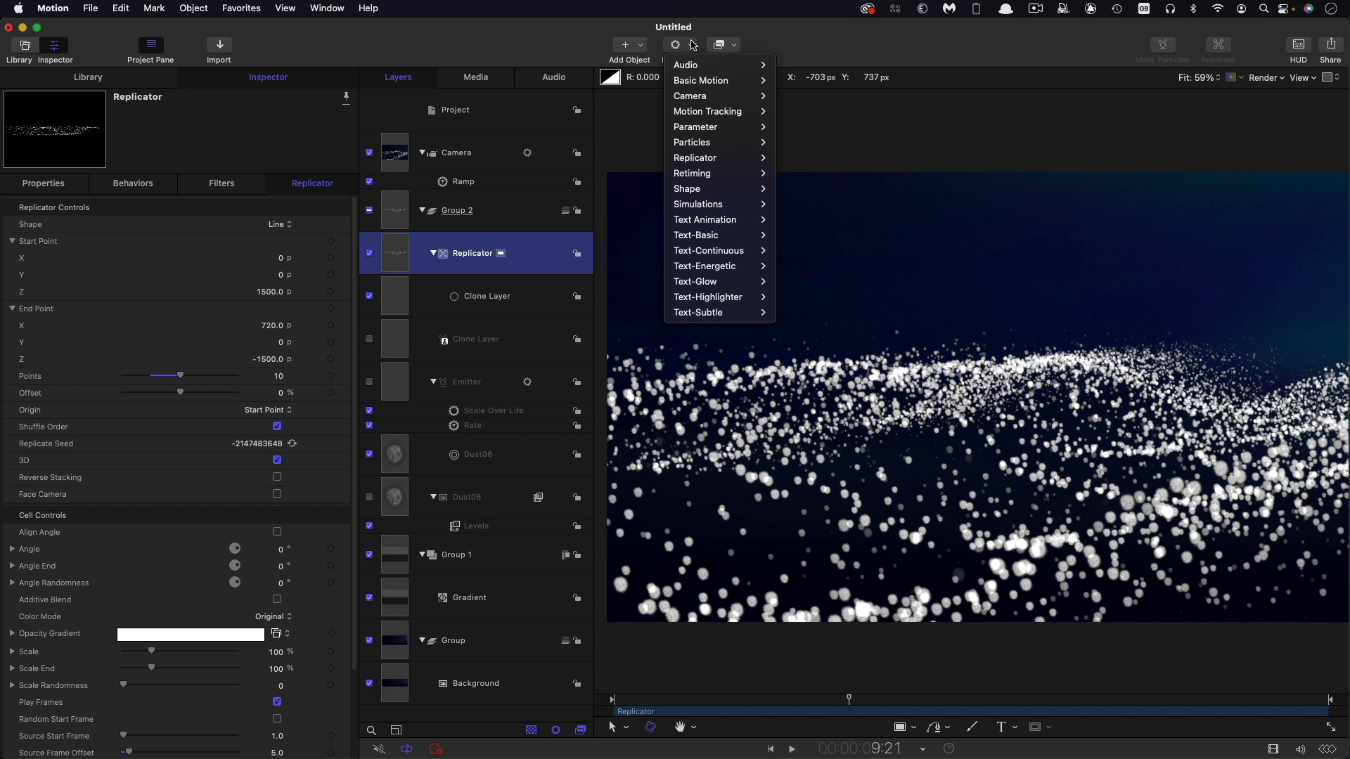
pyautogui.moveTo(731, 157)
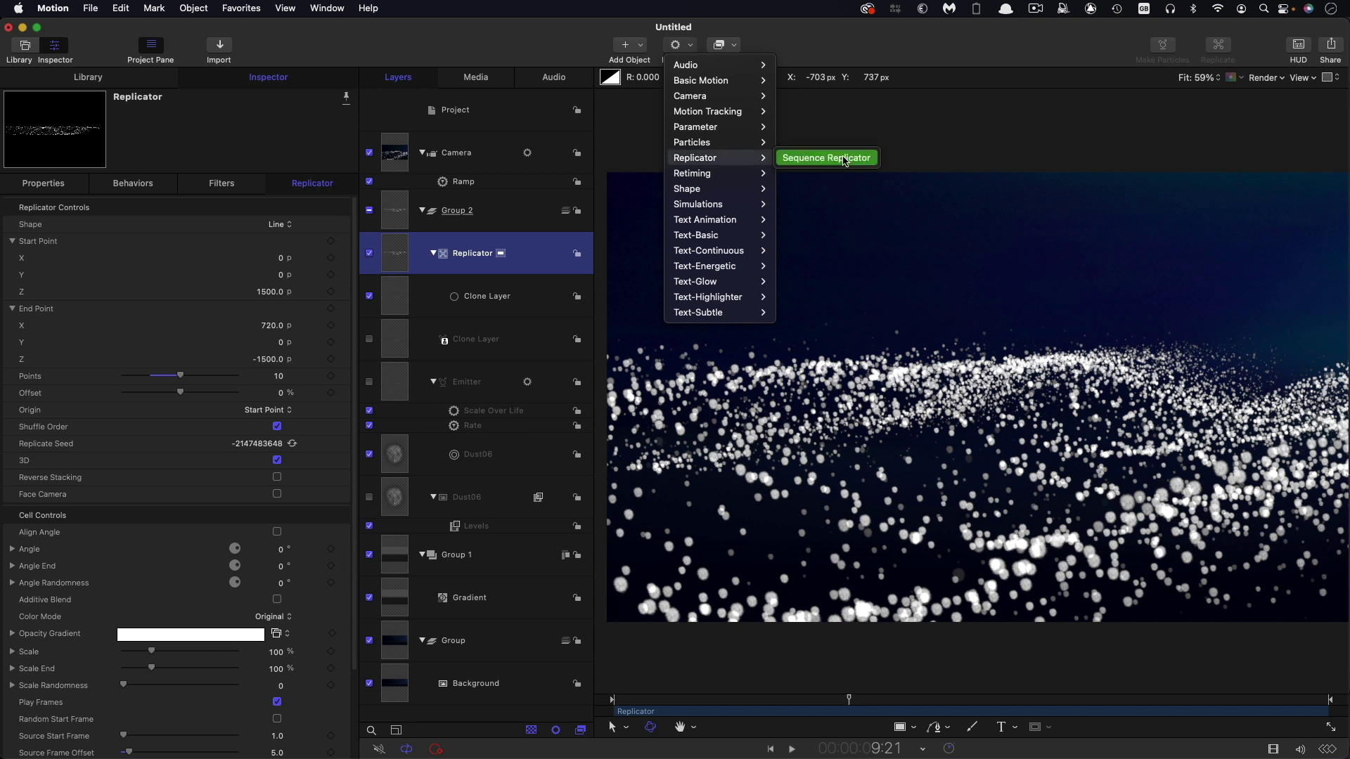
pyautogui.click(827, 158)
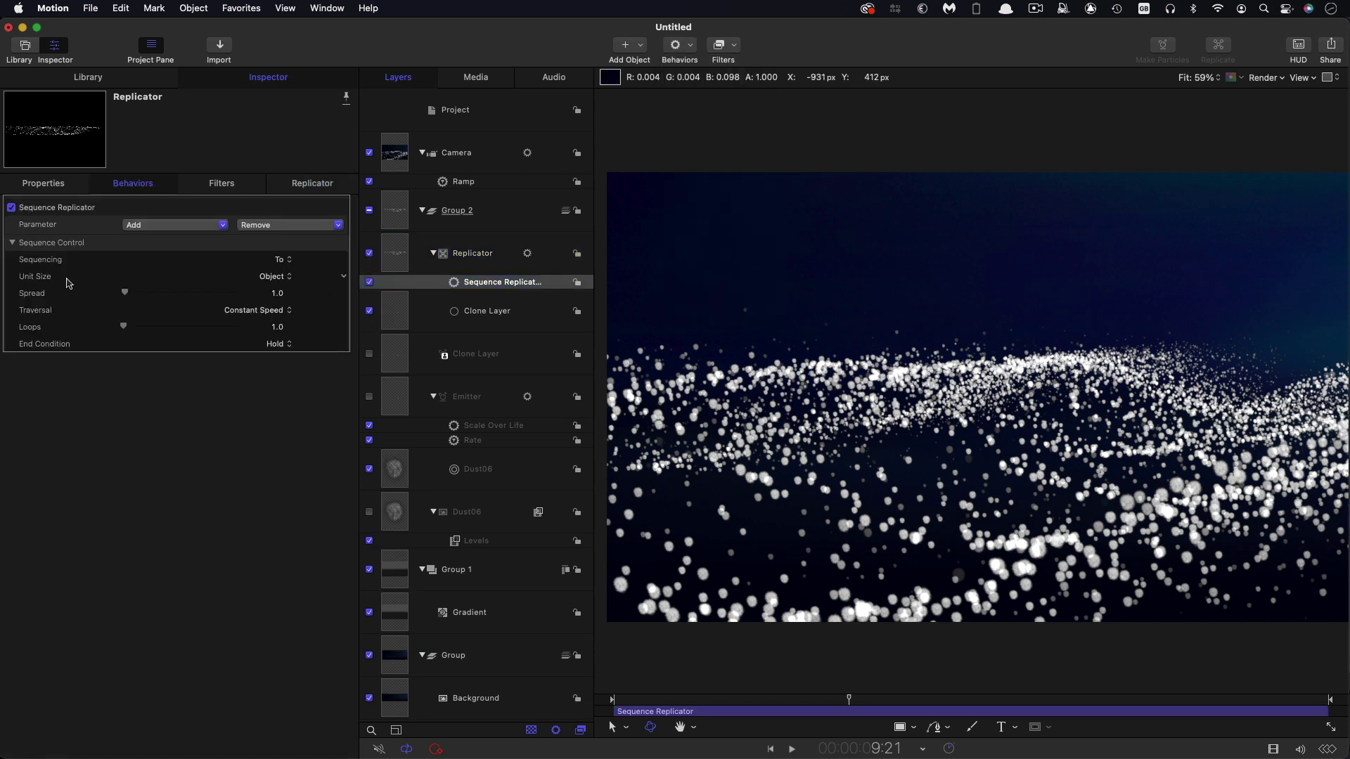
pyautogui.click(172, 226)
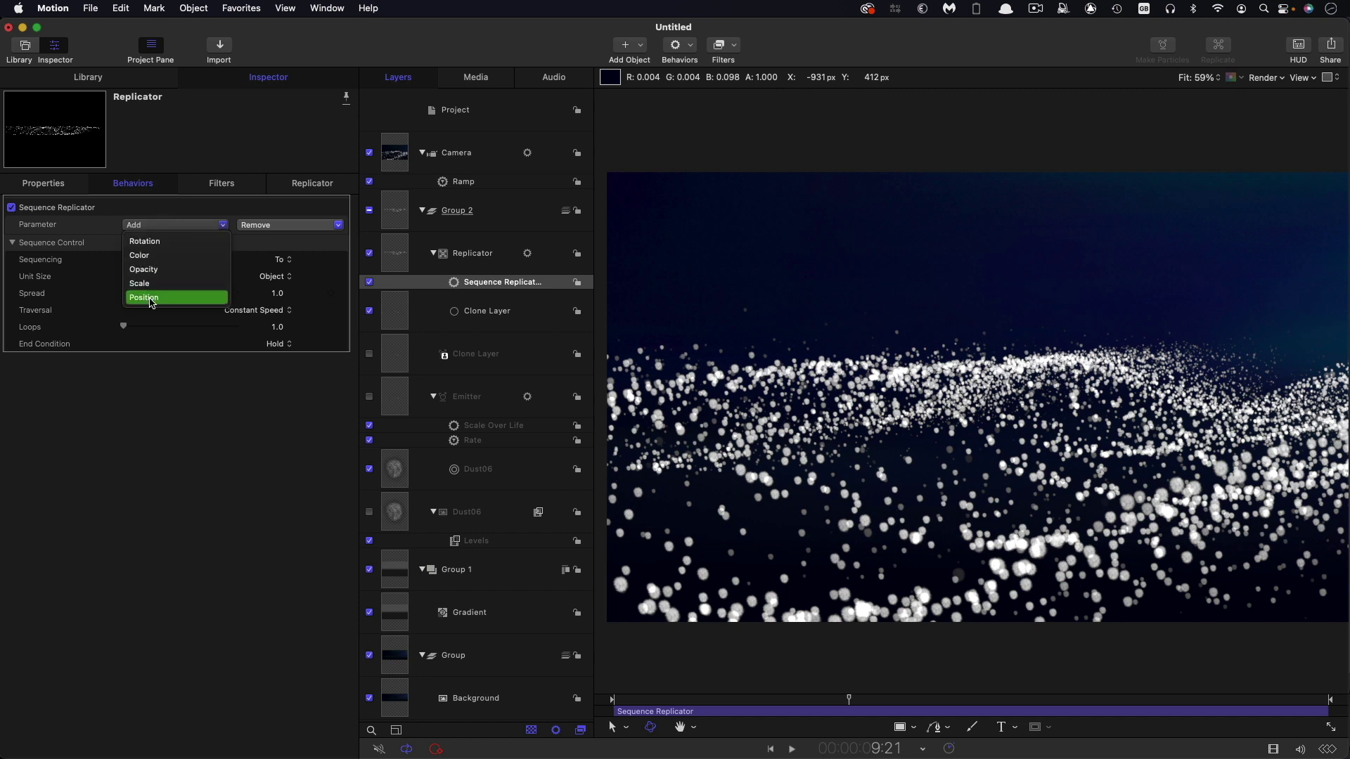
pyautogui.click(214, 299)
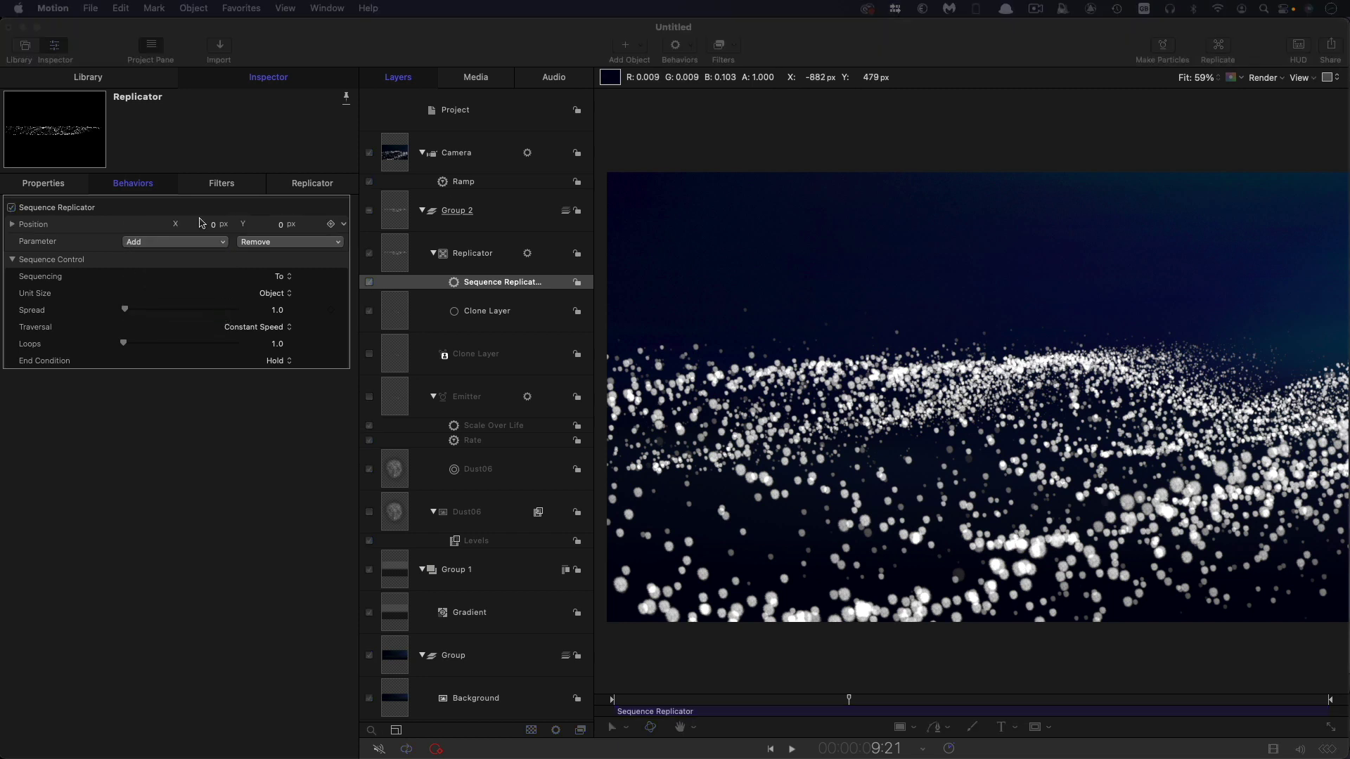
pyautogui.click(281, 225)
pyautogui.write('25')
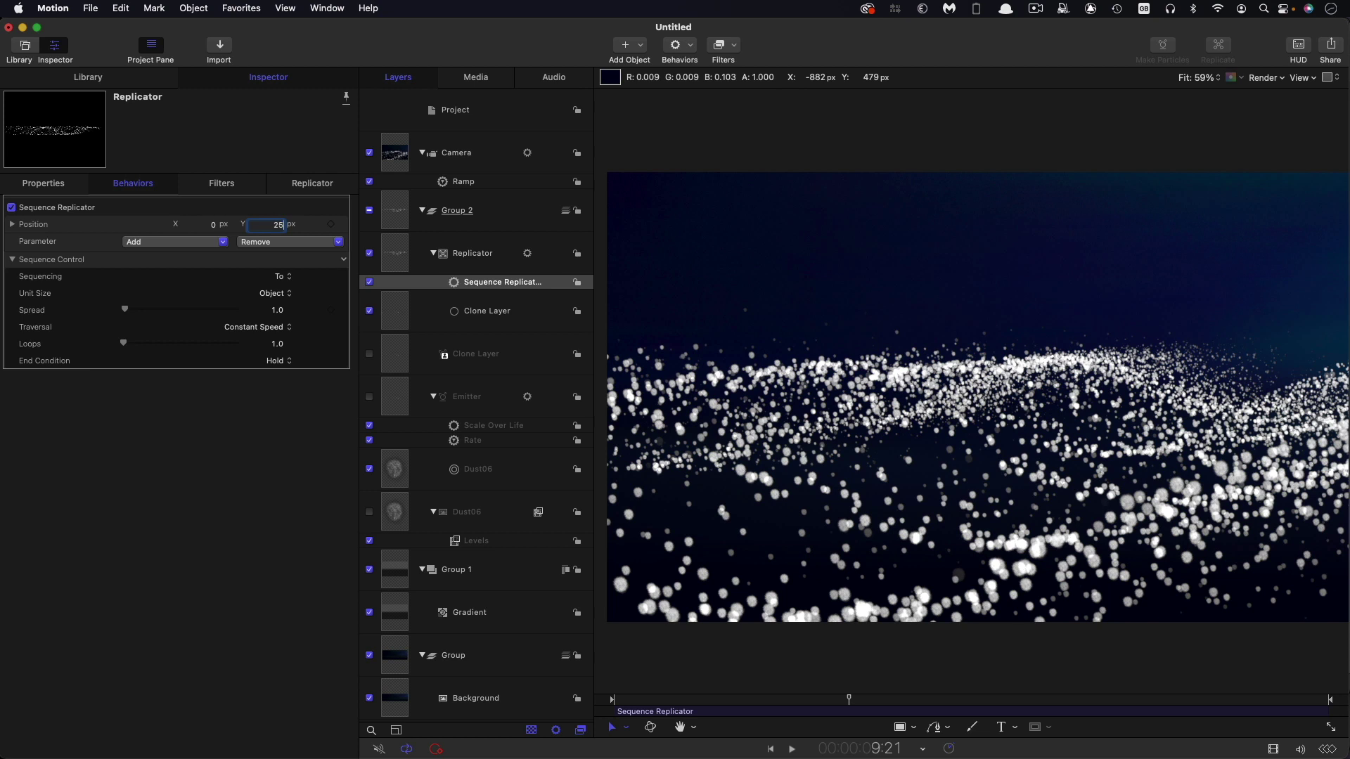
pyautogui.press('Return')
pyautogui.click(274, 277)
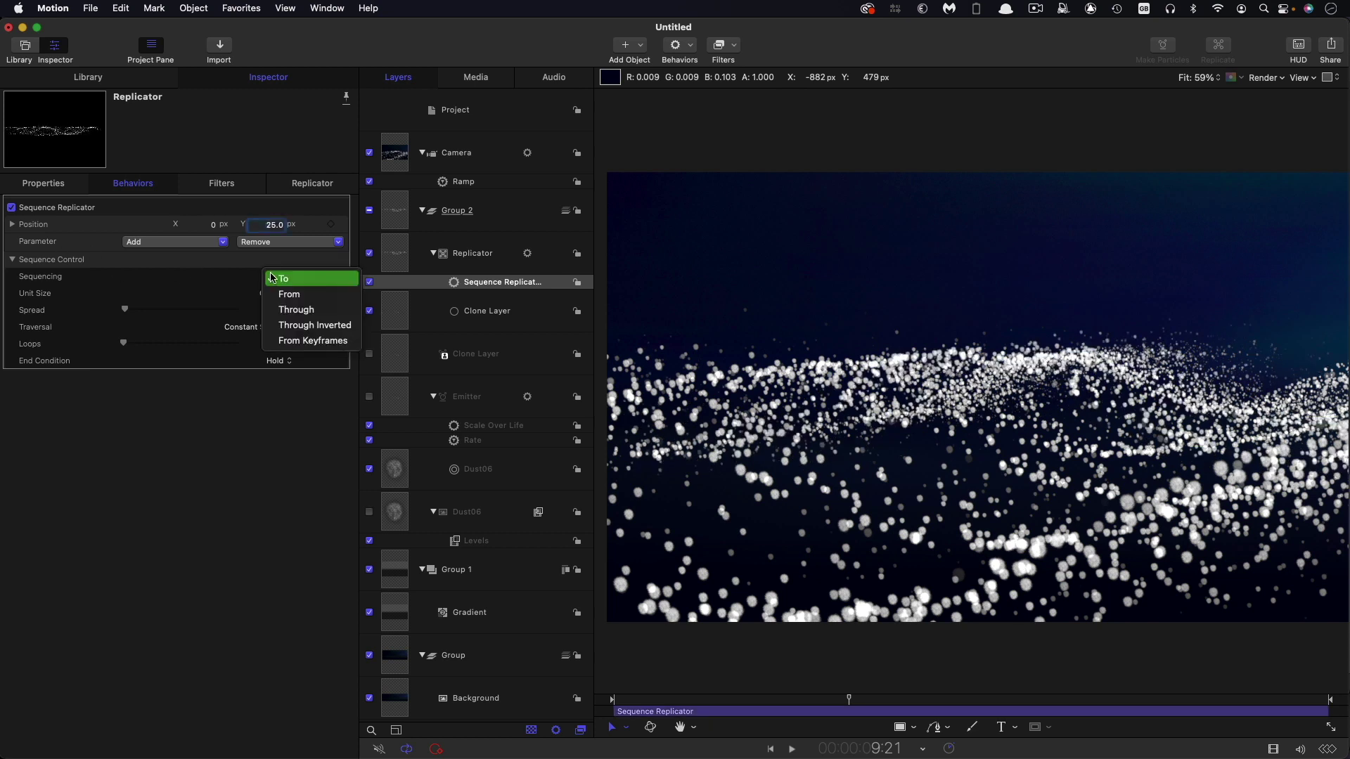
pyautogui.click(301, 311)
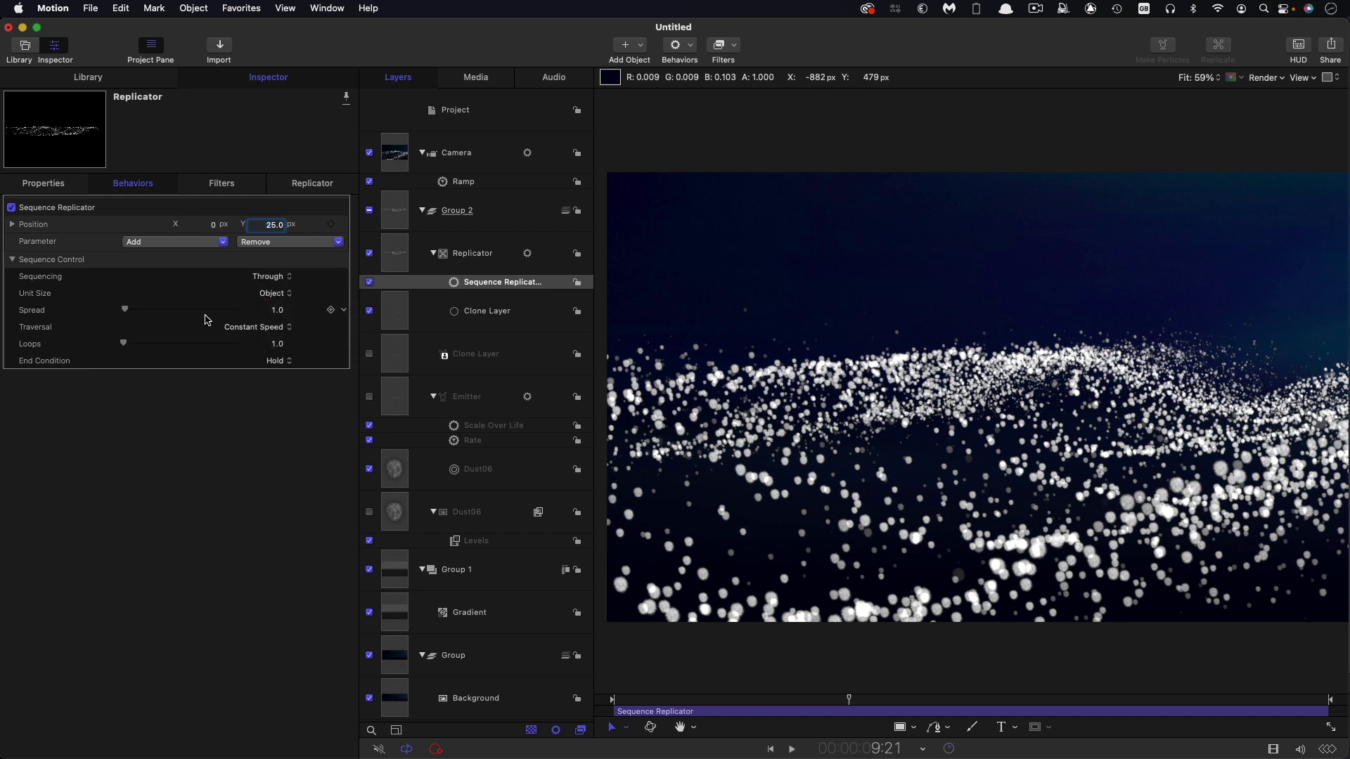
pyautogui.click(277, 310)
pyautogui.write('5')
pyautogui.press('Return')
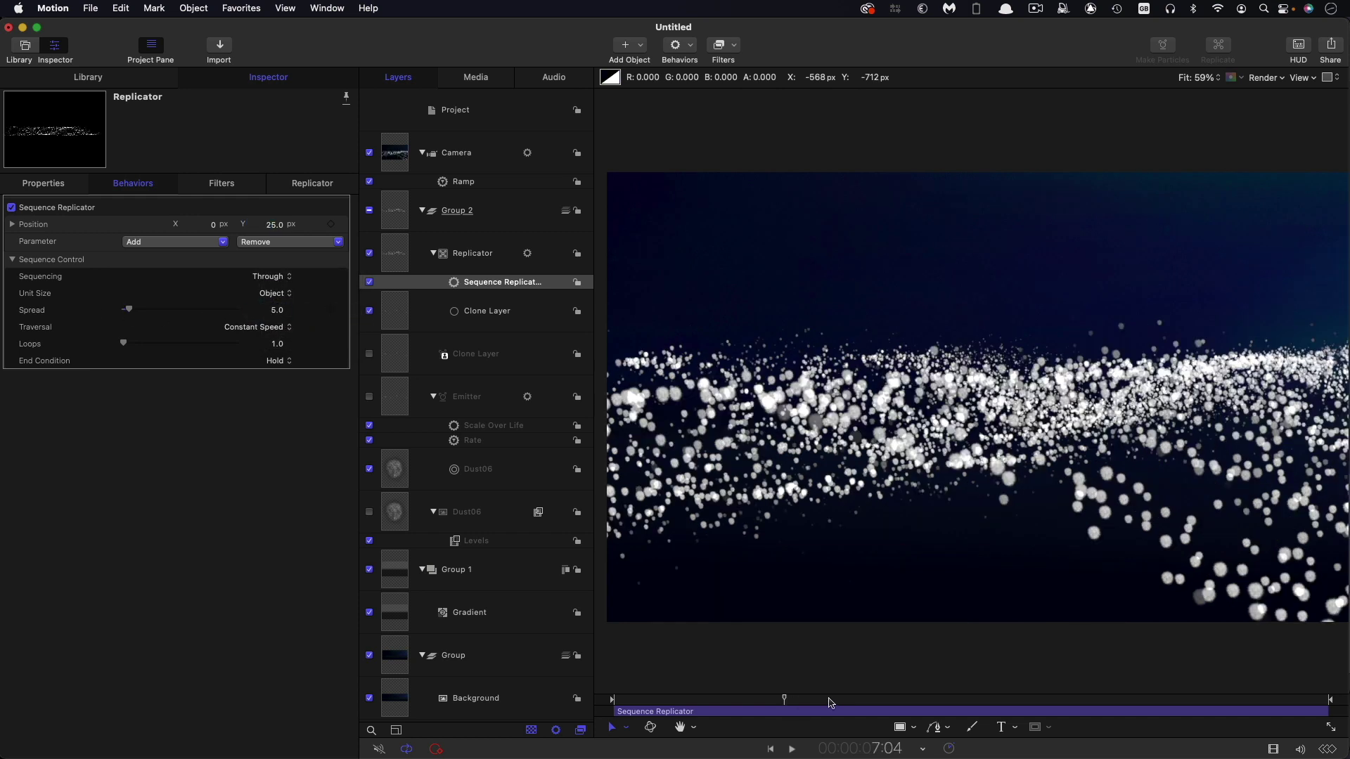
pyautogui.click(949, 704)
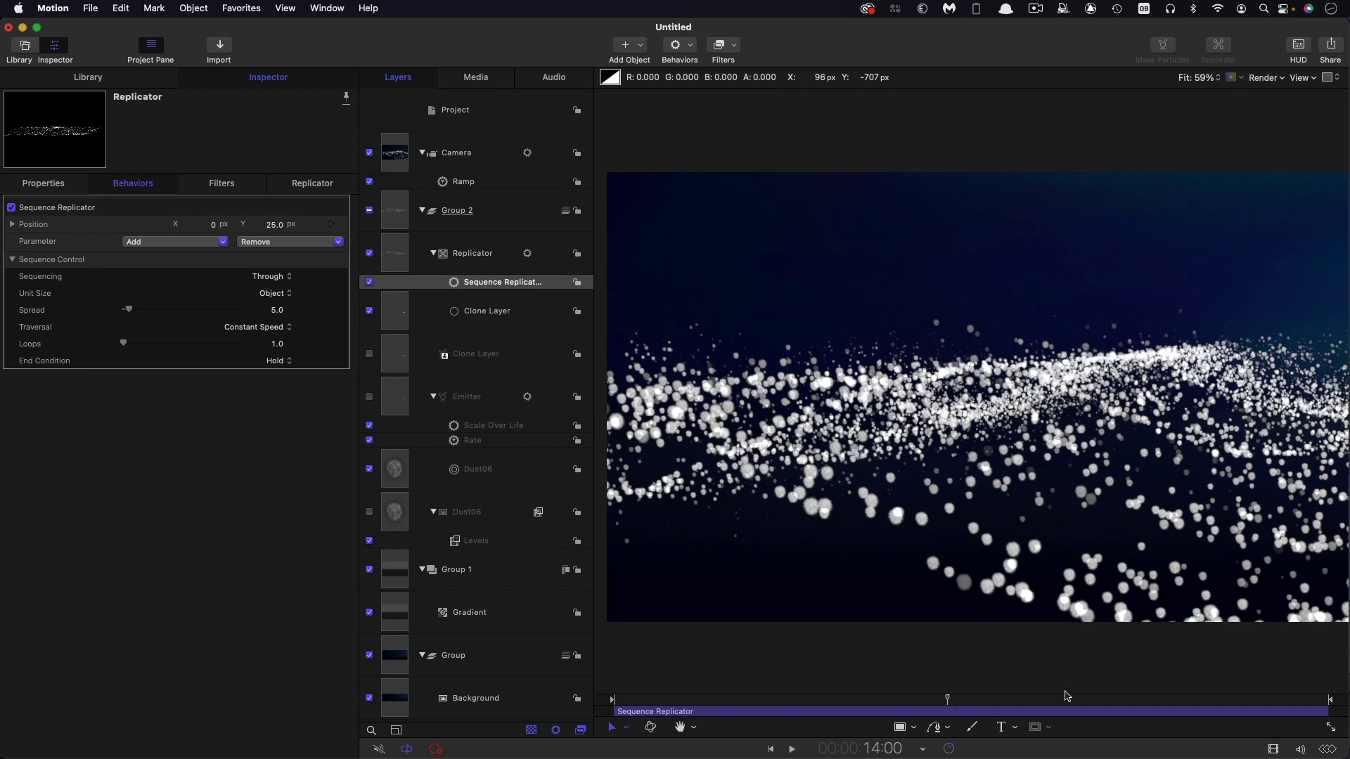
pyautogui.click(12, 208)
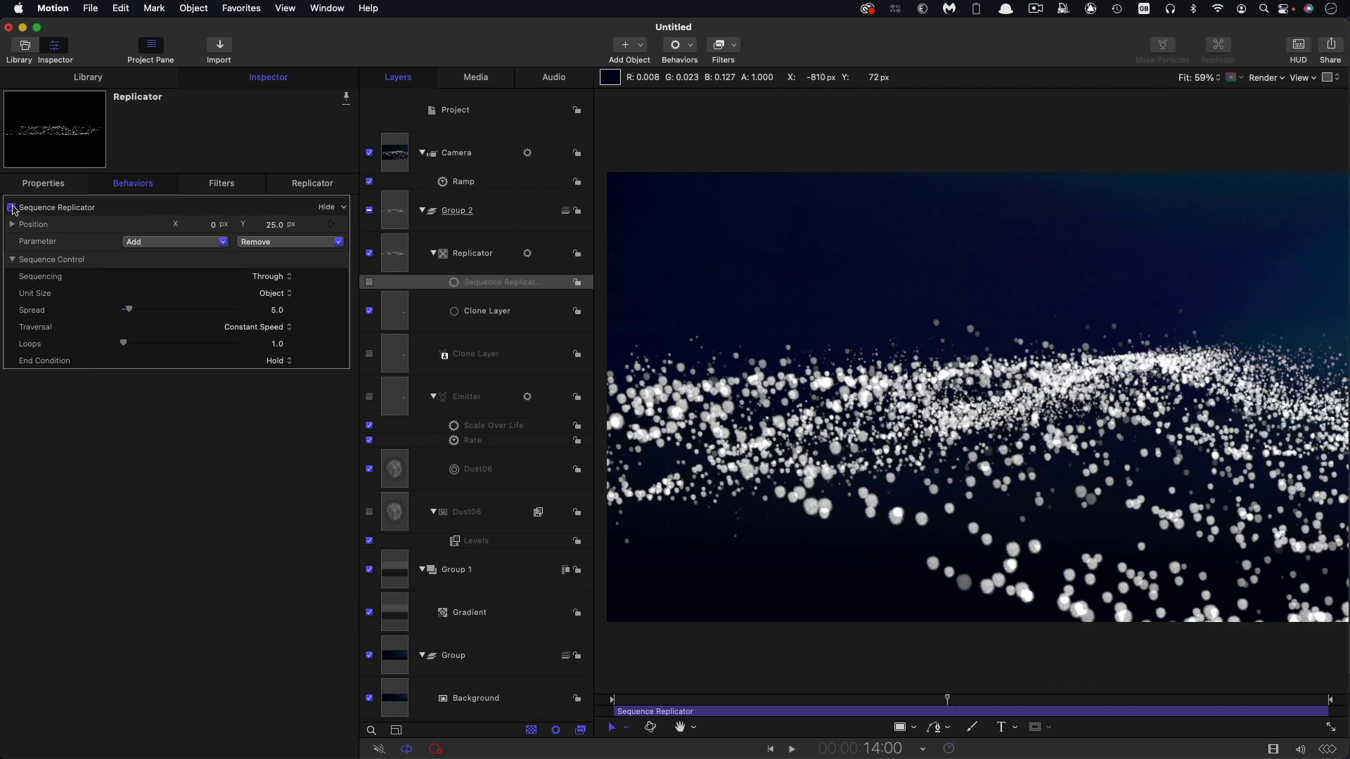
pyautogui.click(12, 208)
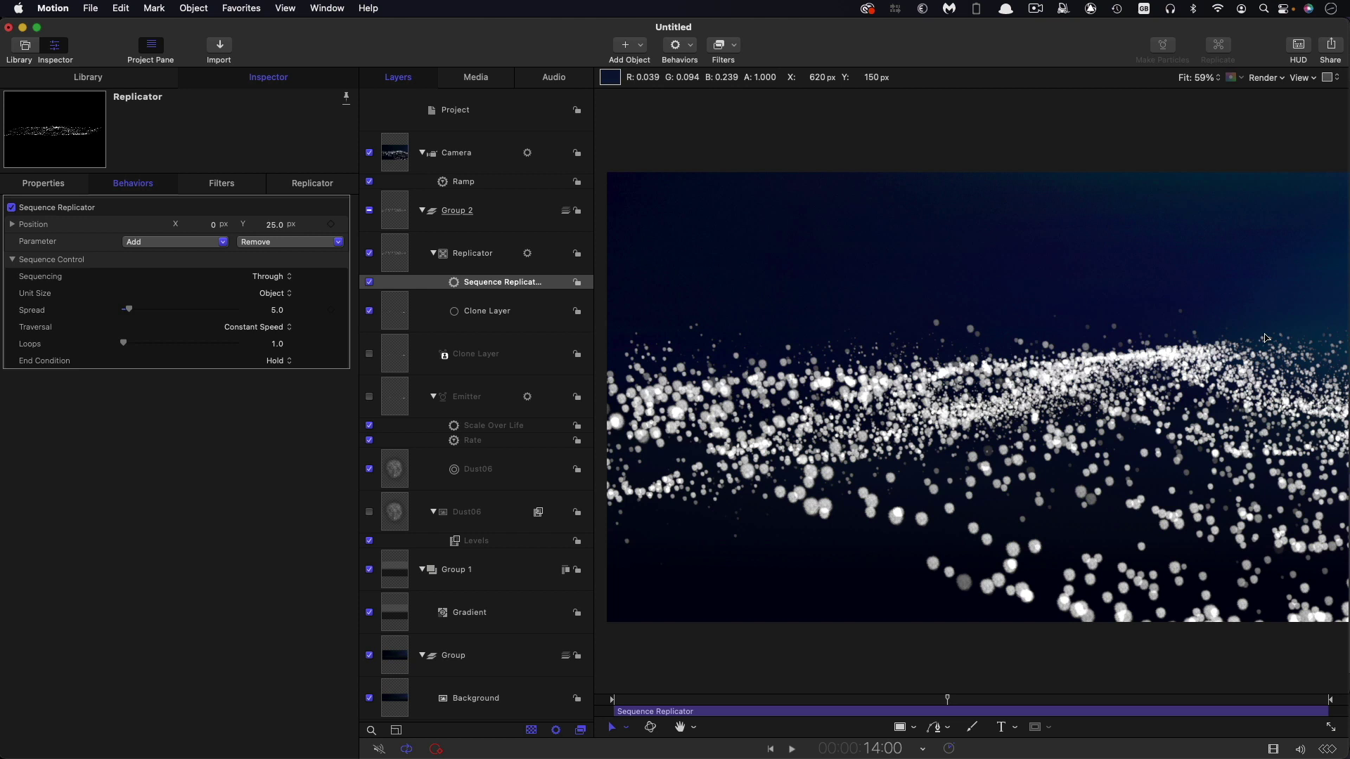
pyautogui.click(985, 702)
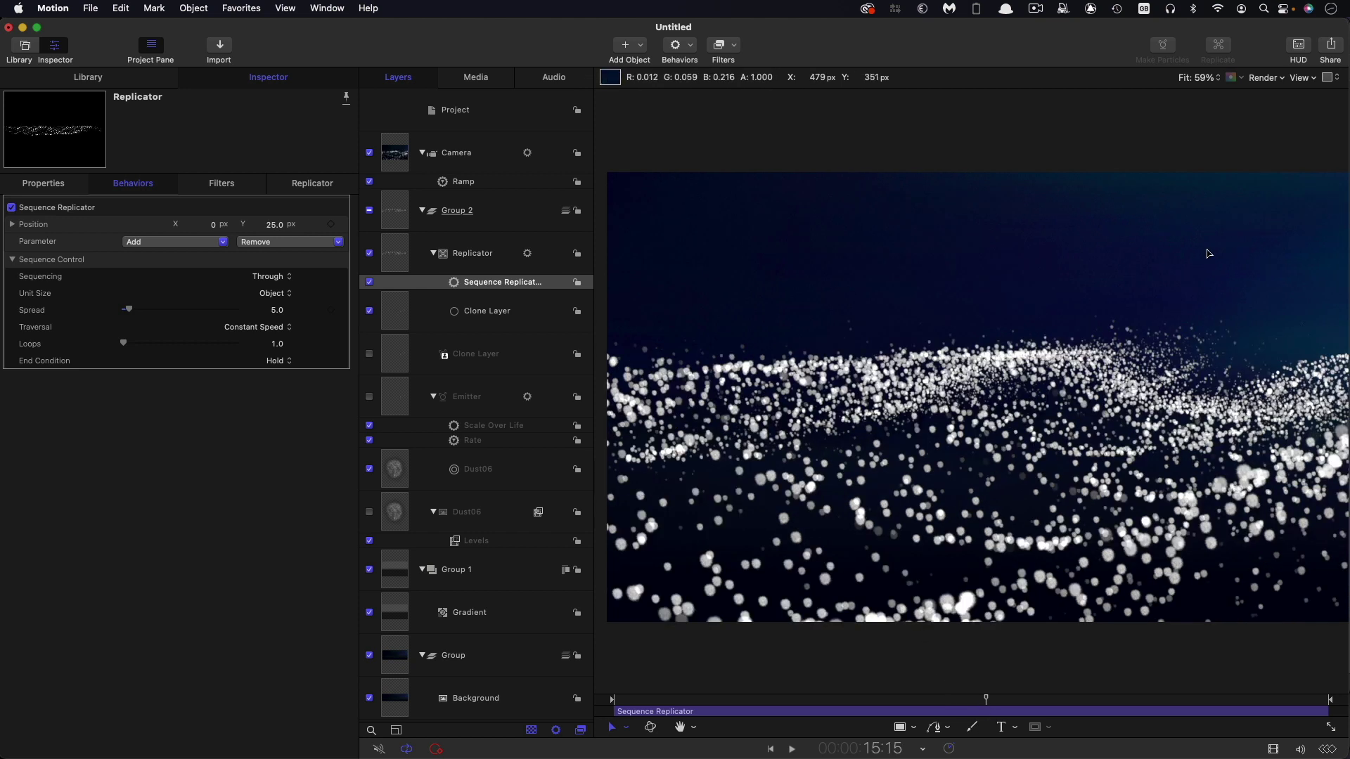
pyautogui.click(803, 705)
pyautogui.moveTo(805, 707); pyautogui.dragTo(953, 701)
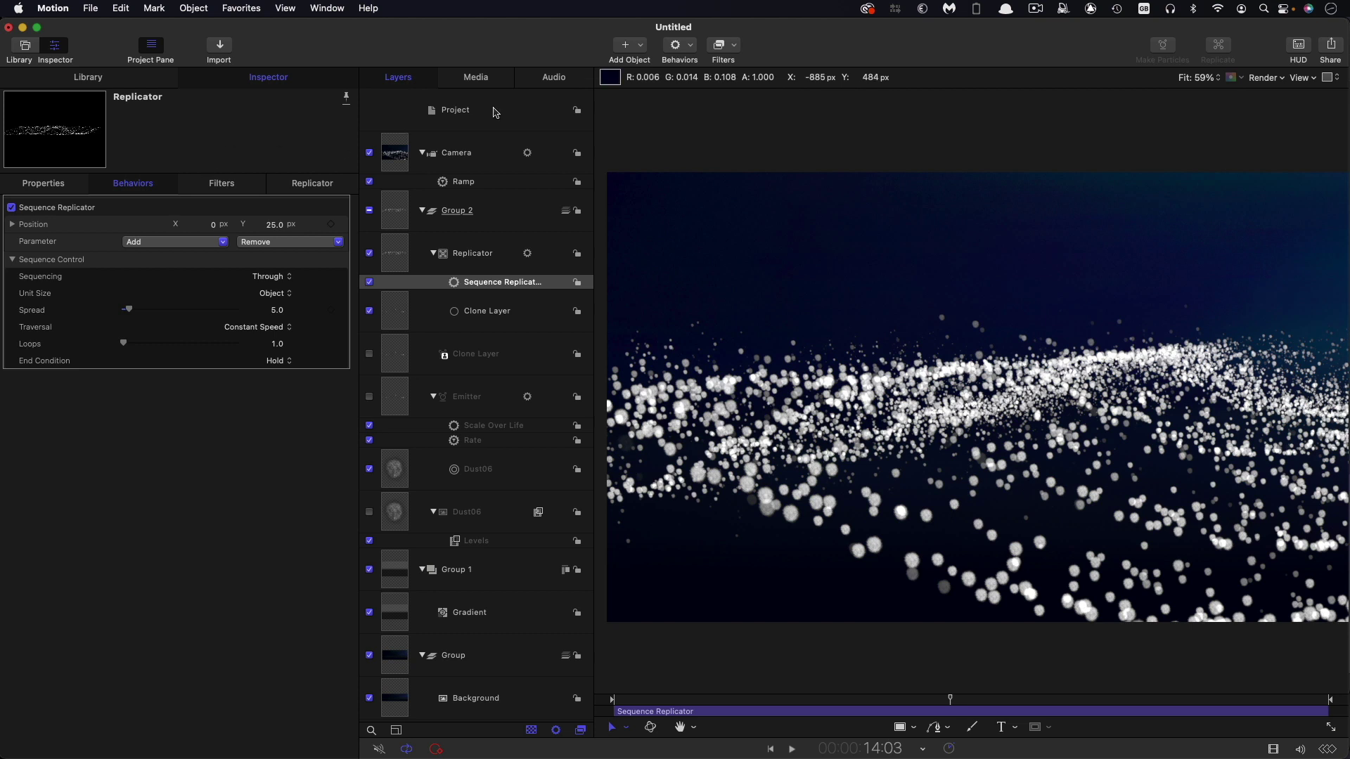
# Add a Light and set its color to RGB 0.57 / 0.84 / 0.66
pyautogui.click(641, 45)
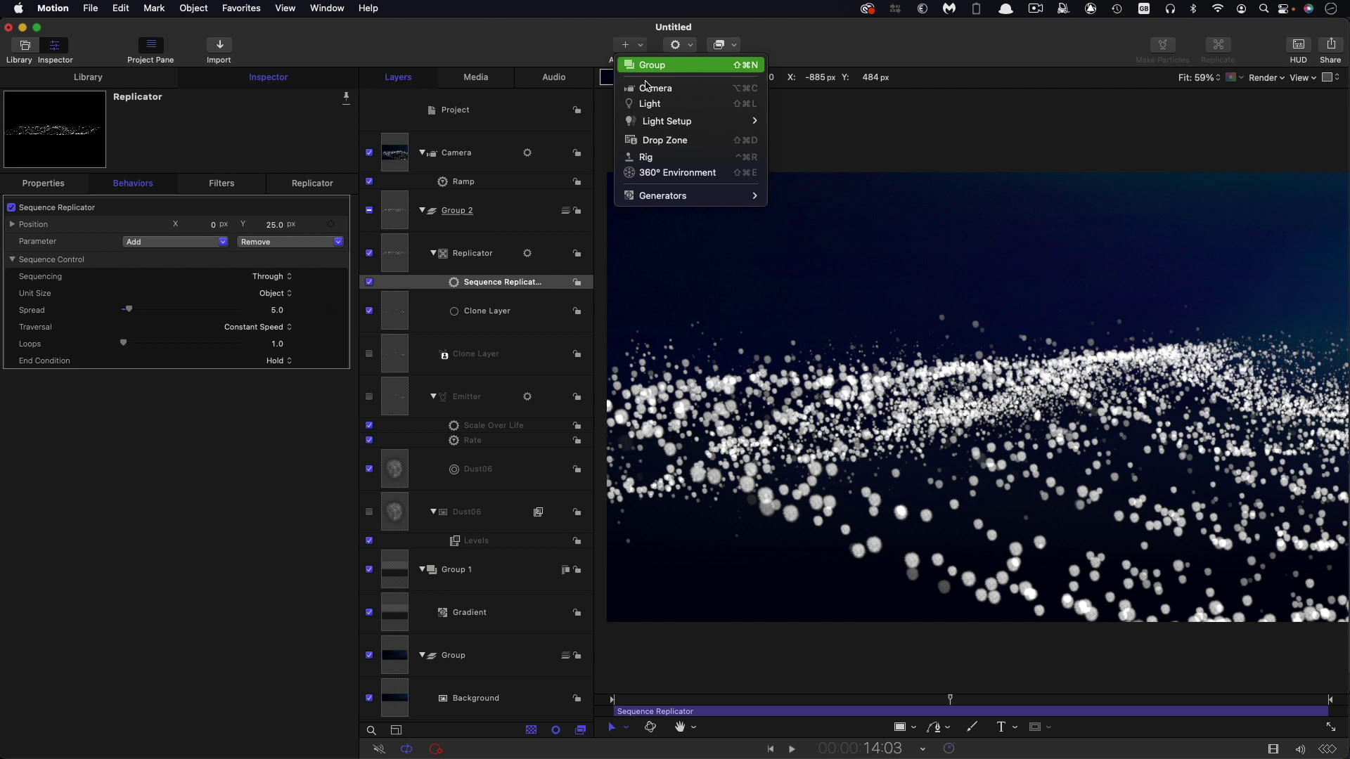
pyautogui.click(651, 104)
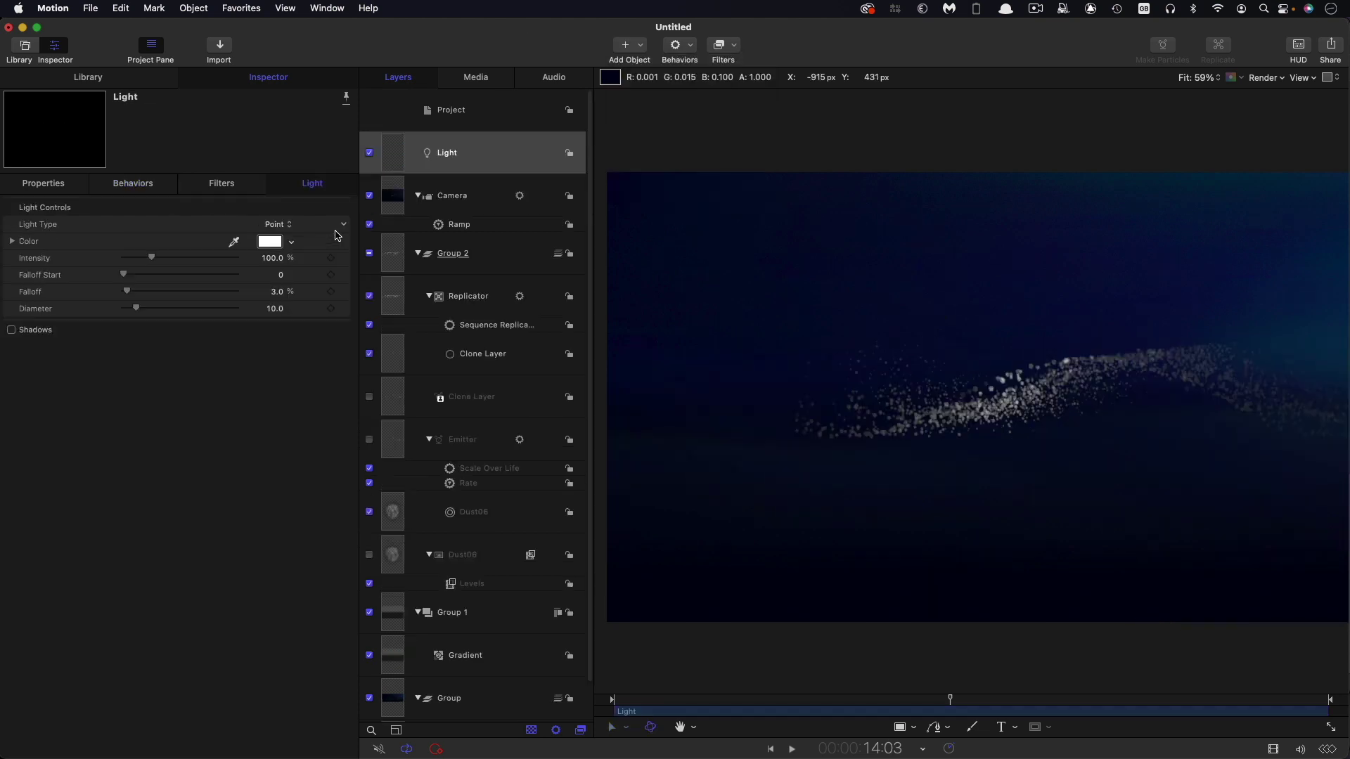
pyautogui.click(11, 242)
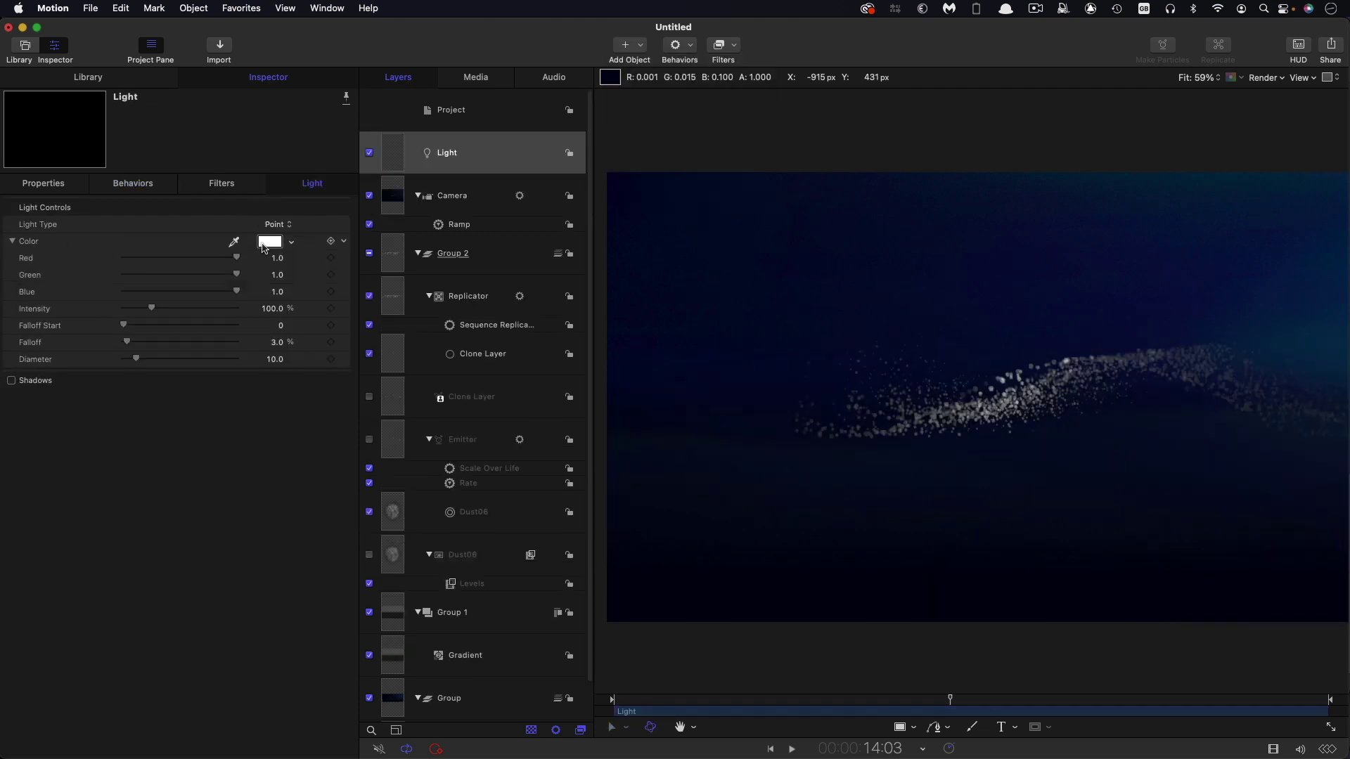
pyautogui.click(279, 260)
pyautogui.press('BackSpace')
pyautogui.write('.57')
pyautogui.press('Tab')
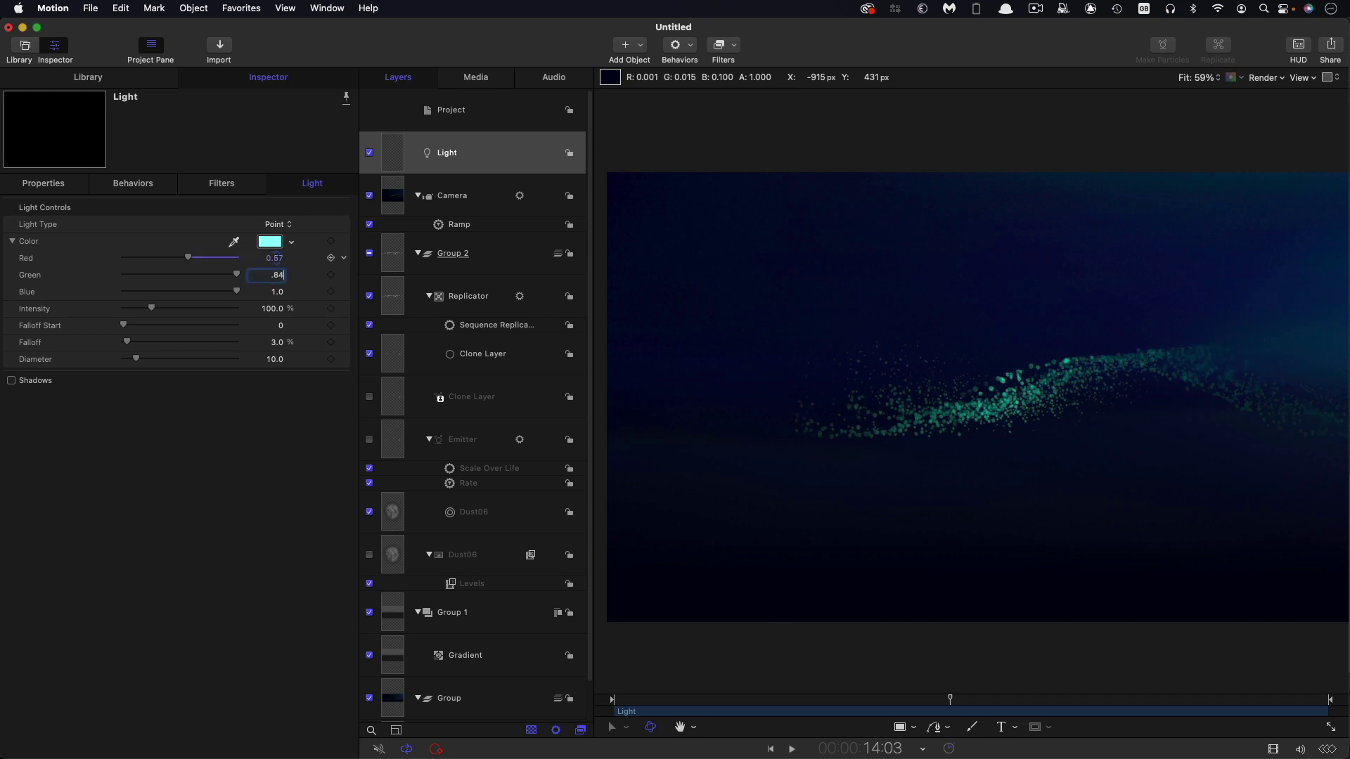
pyautogui.write('.84')
pyautogui.press('Tab')
pyautogui.press('BackSpace')
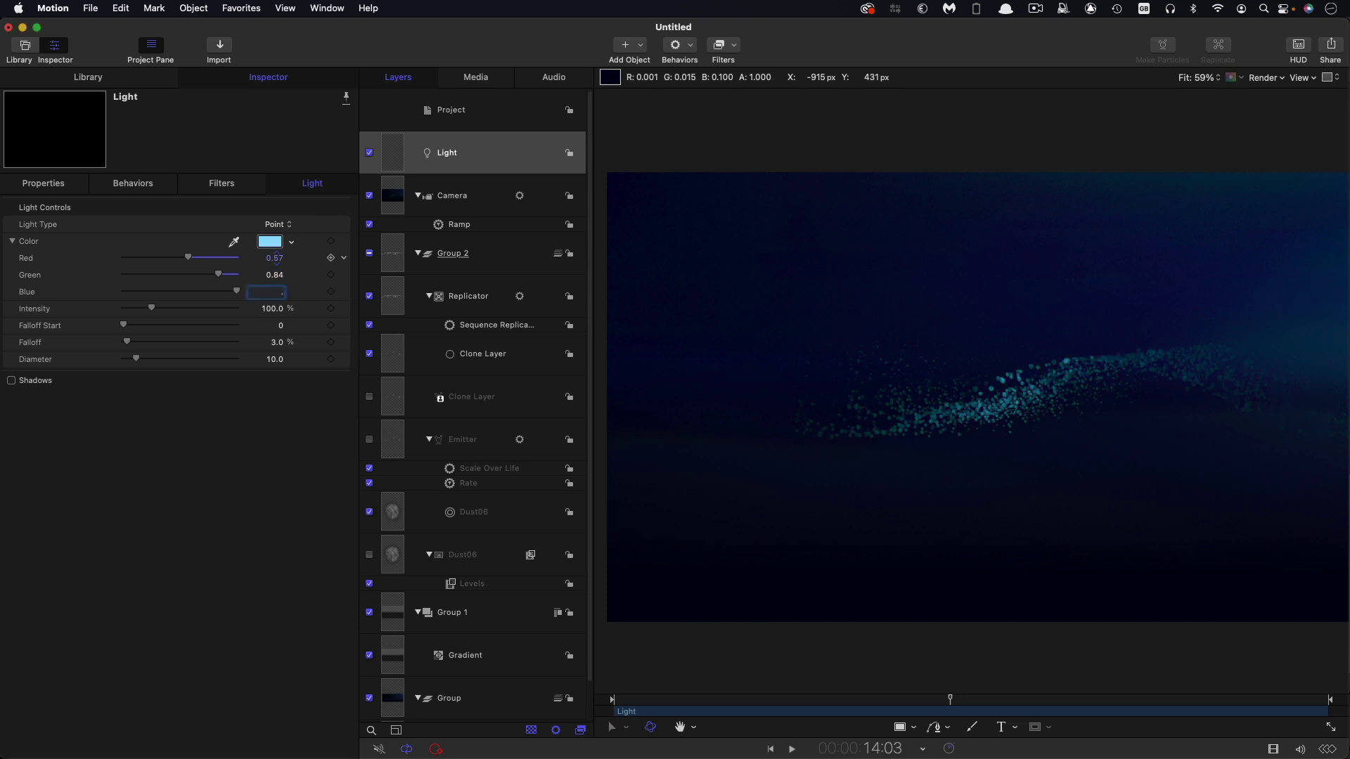
pyautogui.write('.66')
pyautogui.press('Return')
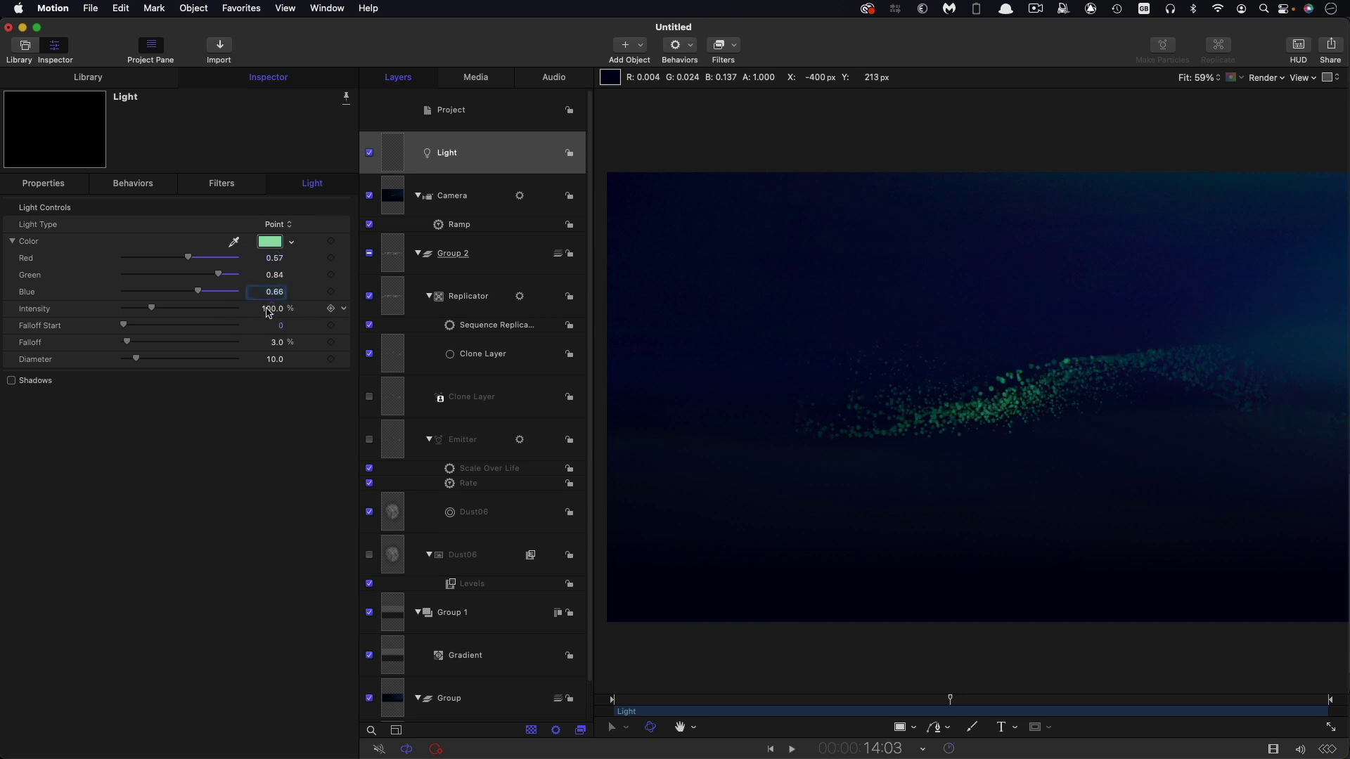
# Set the light's Intensity to 500% and Falloff to 5
pyautogui.click(269, 311)
pyautogui.write('500')
pyautogui.press('Return')
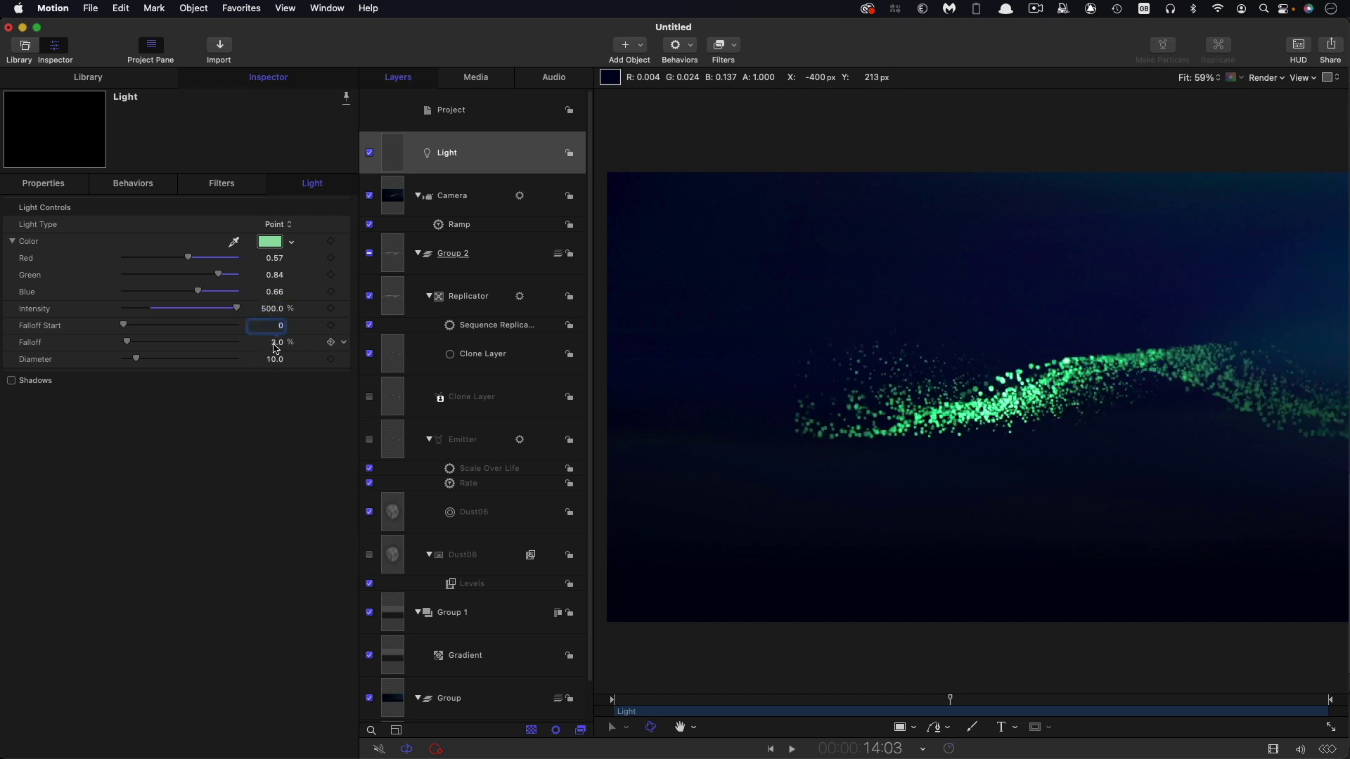
pyautogui.click(276, 342)
pyautogui.write('5')
pyautogui.press('Return')
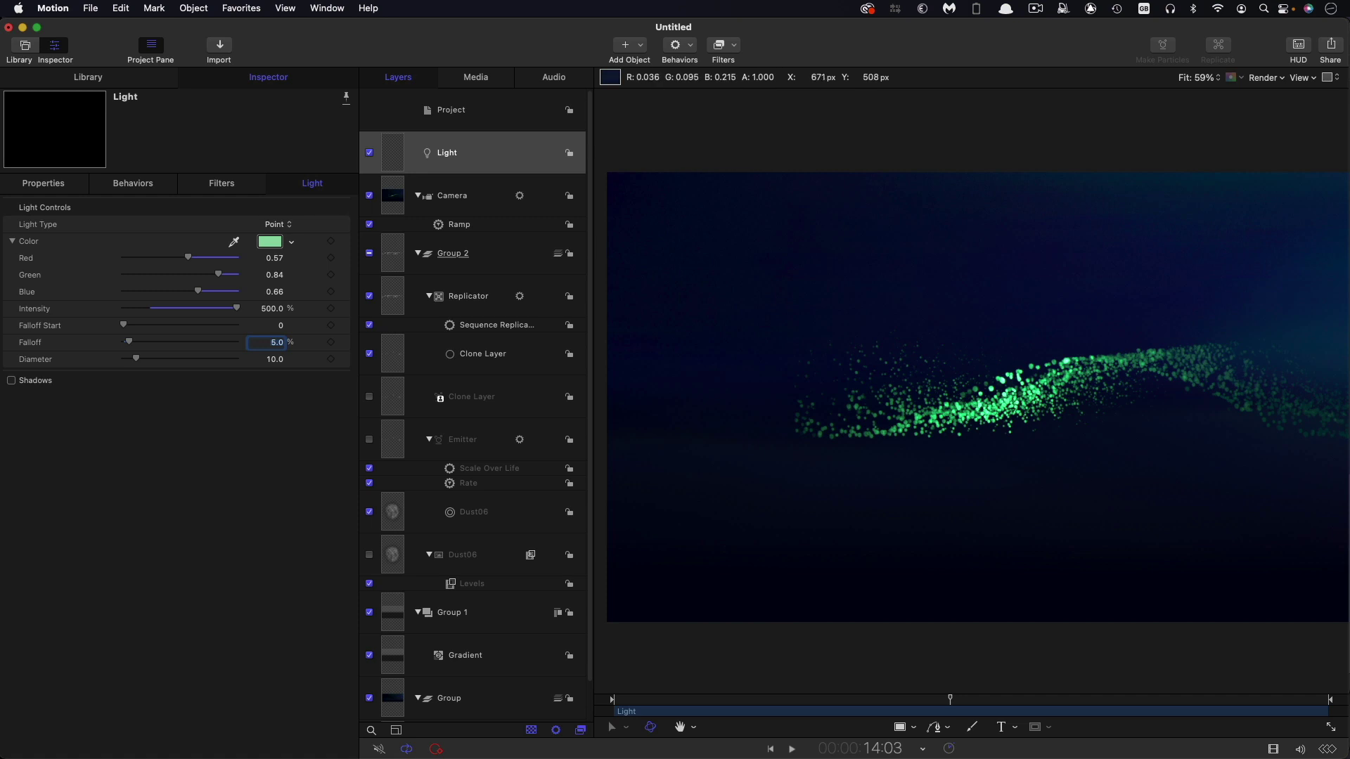
# Move the light to Position Z 2000 in Properties
pyautogui.press('F1')
pyautogui.click(268, 275)
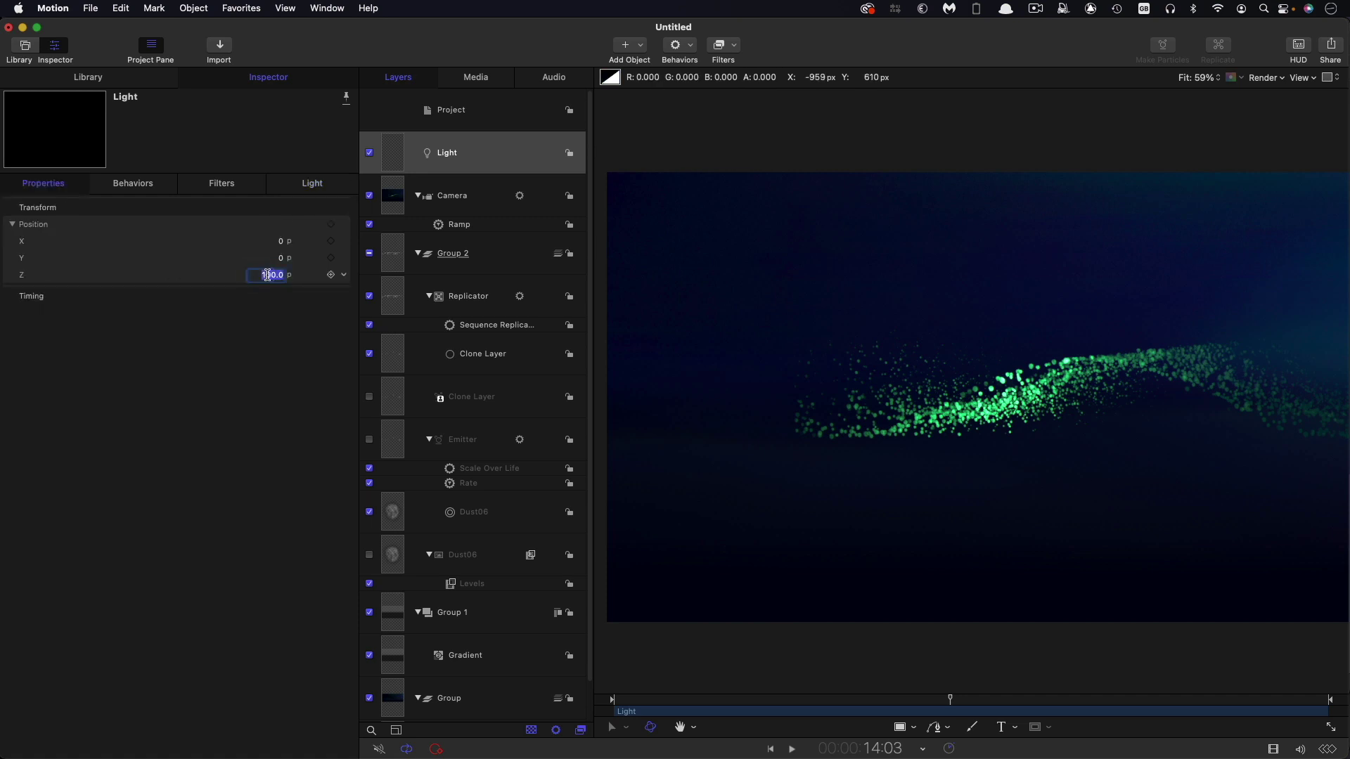
pyautogui.write('2000')
pyautogui.press('Return')
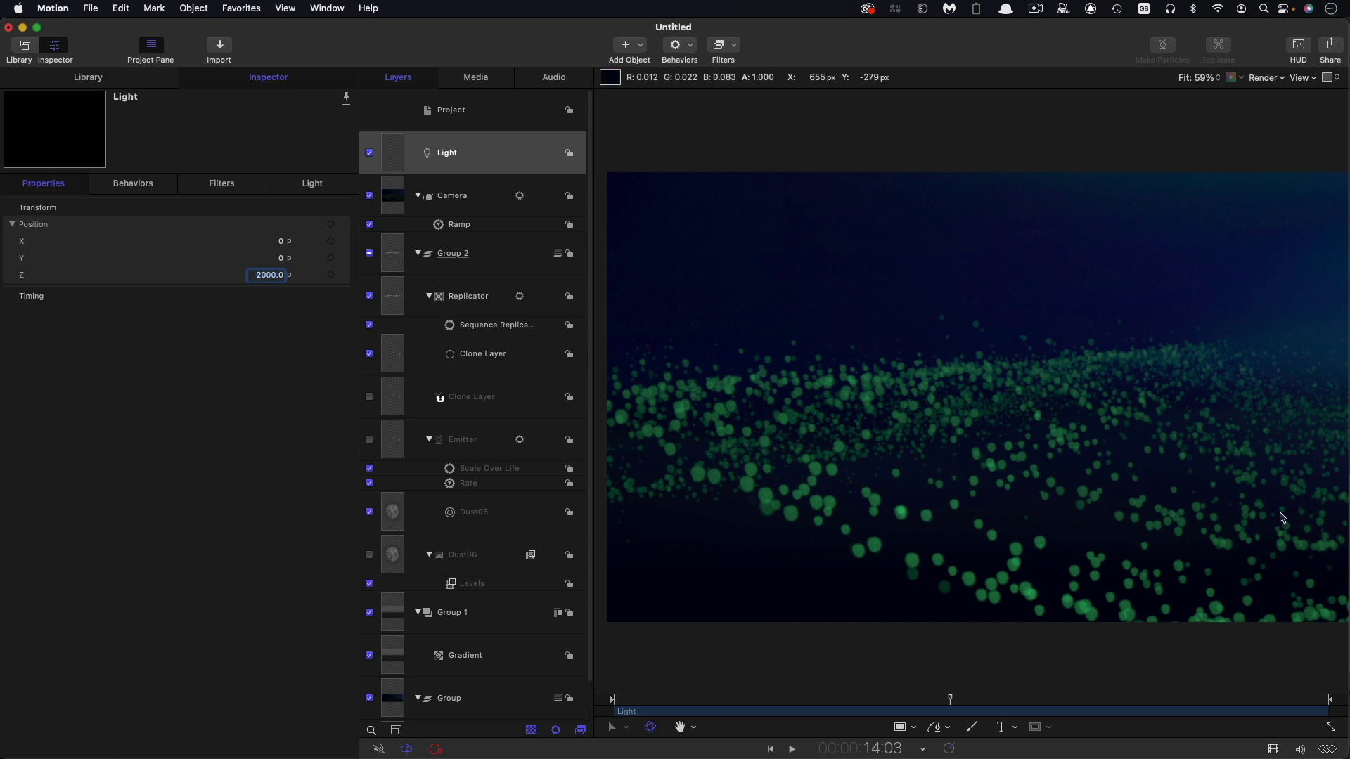
# Add a second light and colour it cyan with RGB 0, 0.73, 0.85
pyautogui.click(390, 158)
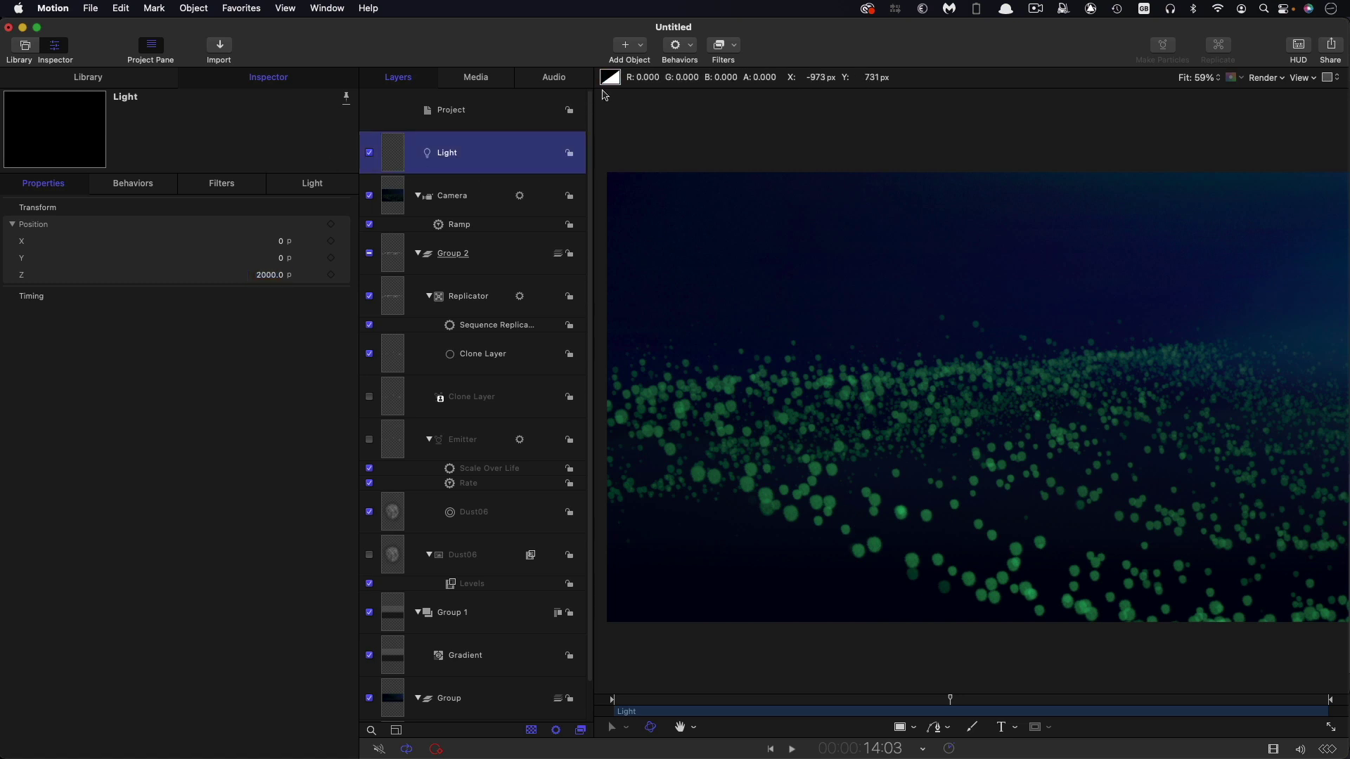
pyautogui.click(642, 44)
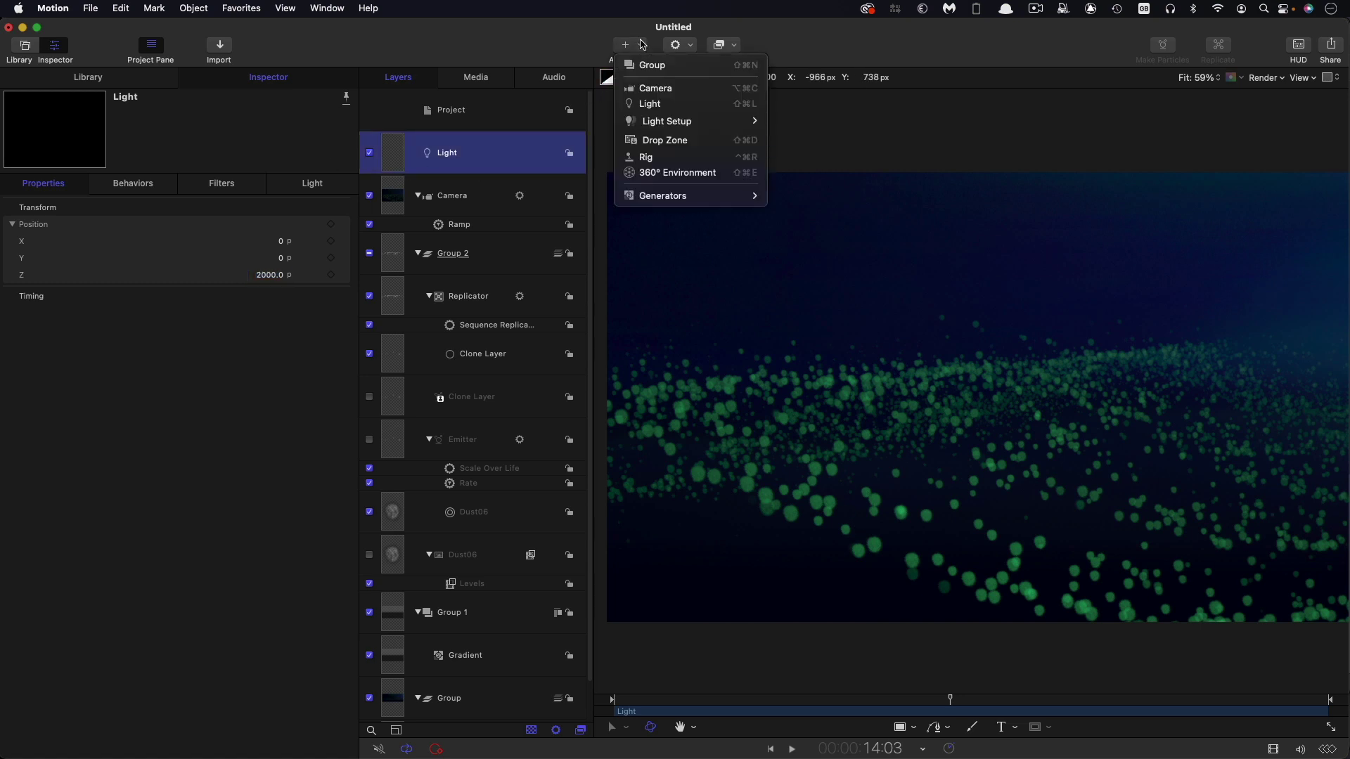
pyautogui.click(650, 103)
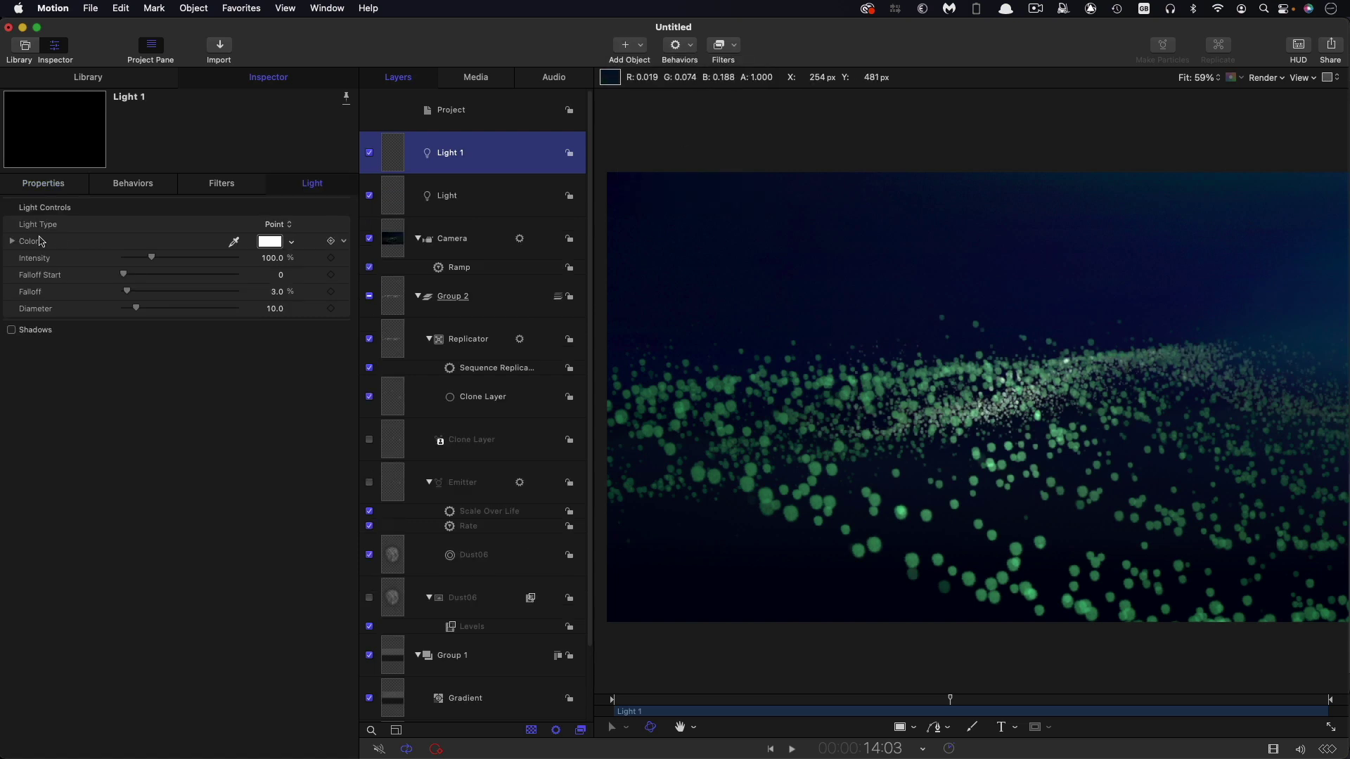
pyautogui.click(12, 241)
pyautogui.moveTo(279, 257); pyautogui.dragTo(277, 259)
pyautogui.press('Tab')
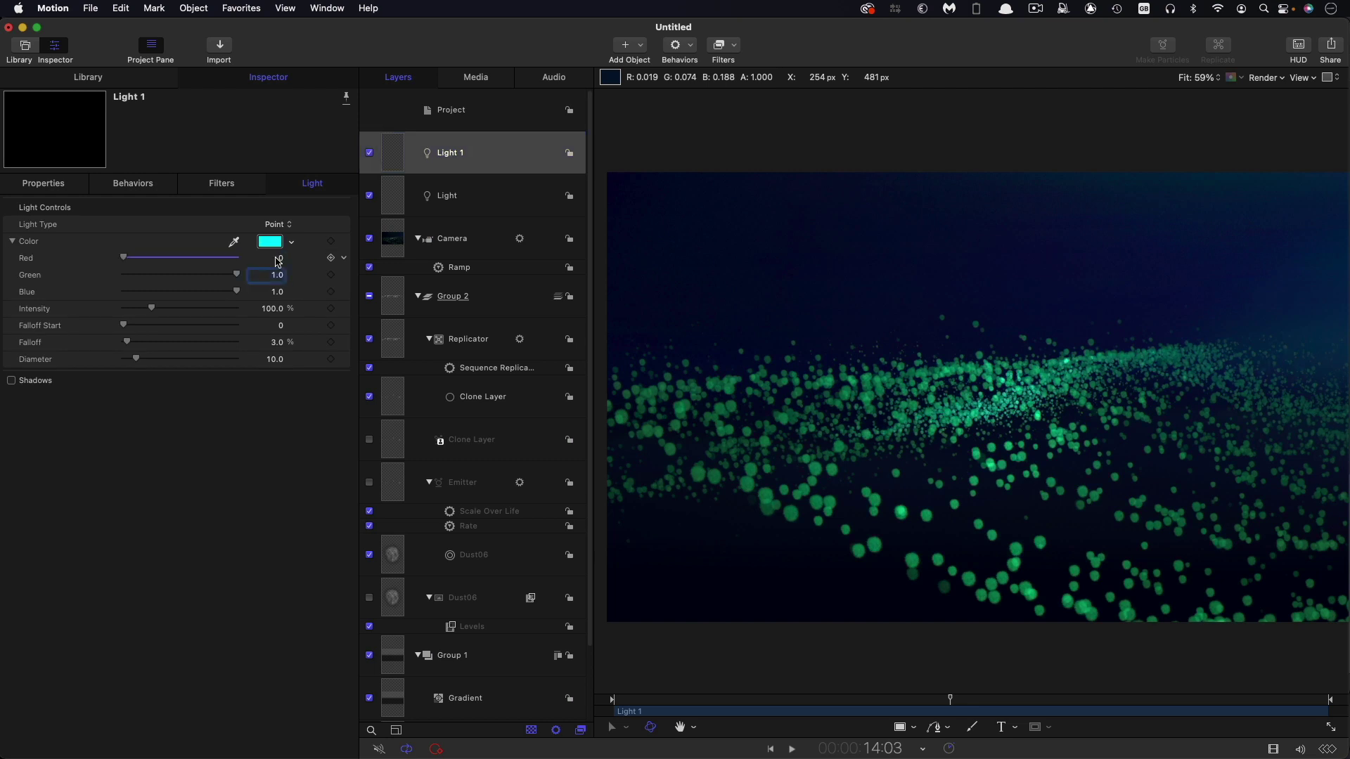
pyautogui.press('BackSpace')
pyautogui.write('.73')
pyautogui.press('Tab')
pyautogui.write('.85')
pyautogui.press('Return')
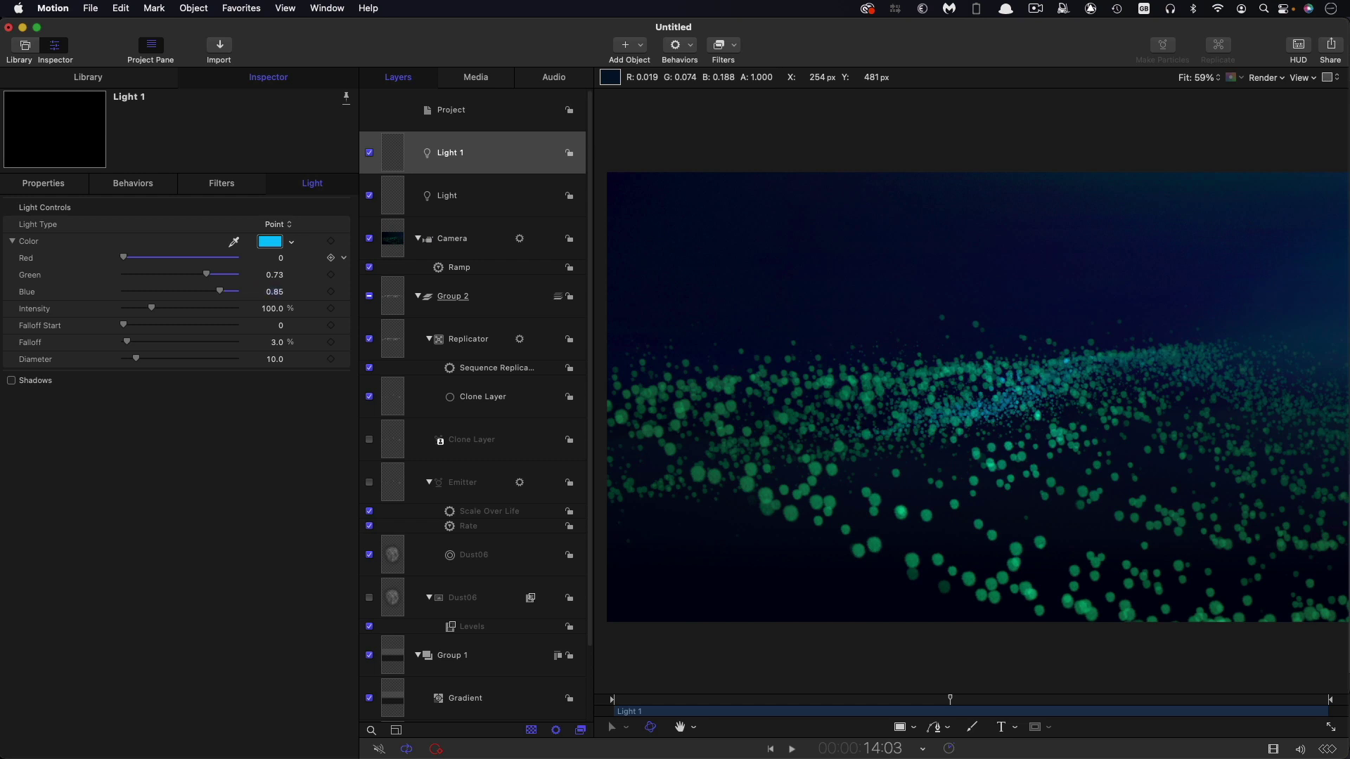
# Set the second light's intensity to 200% and position it at Y 100, Z 200
pyautogui.click(272, 308)
pyautogui.write('200')
pyautogui.press('Return')
pyautogui.press('Tab')
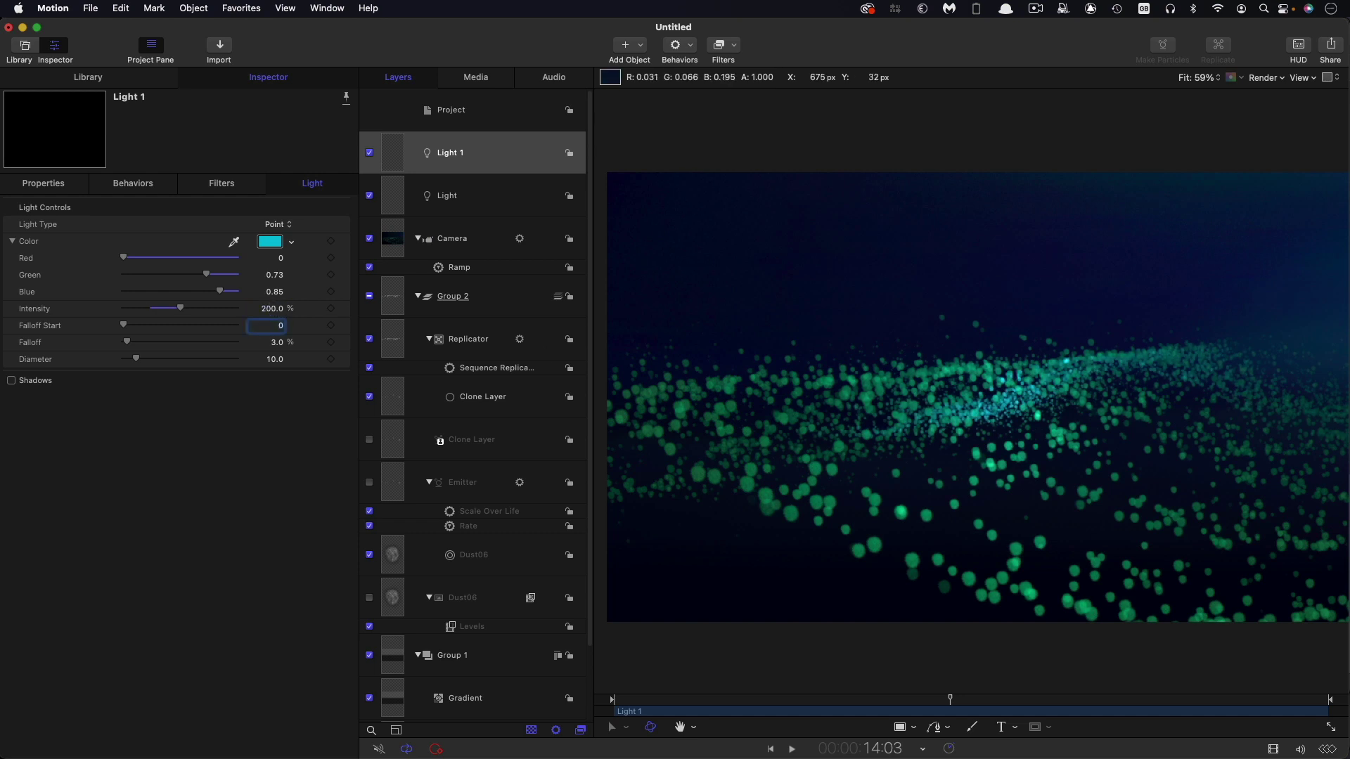
pyautogui.press('F1')
pyautogui.click(282, 259)
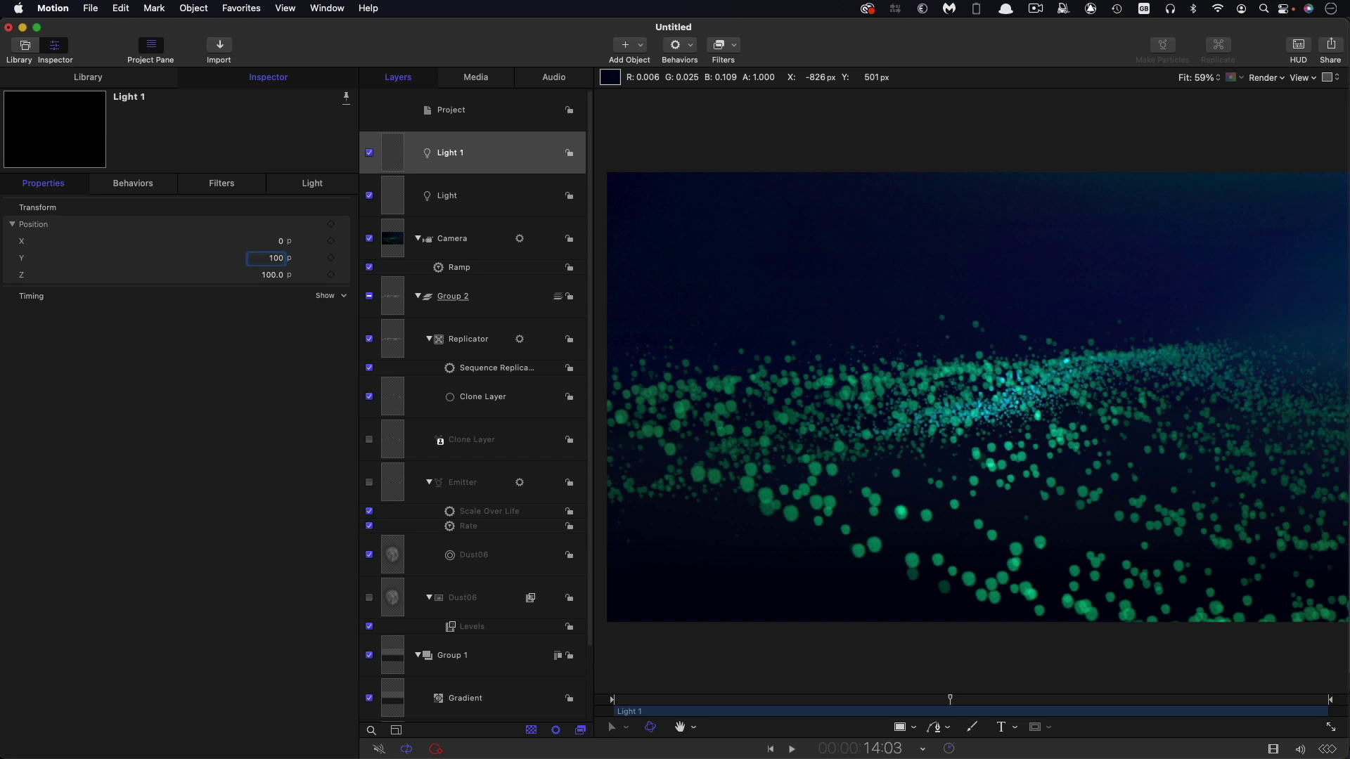
pyautogui.press('Tab')
pyautogui.write('20')
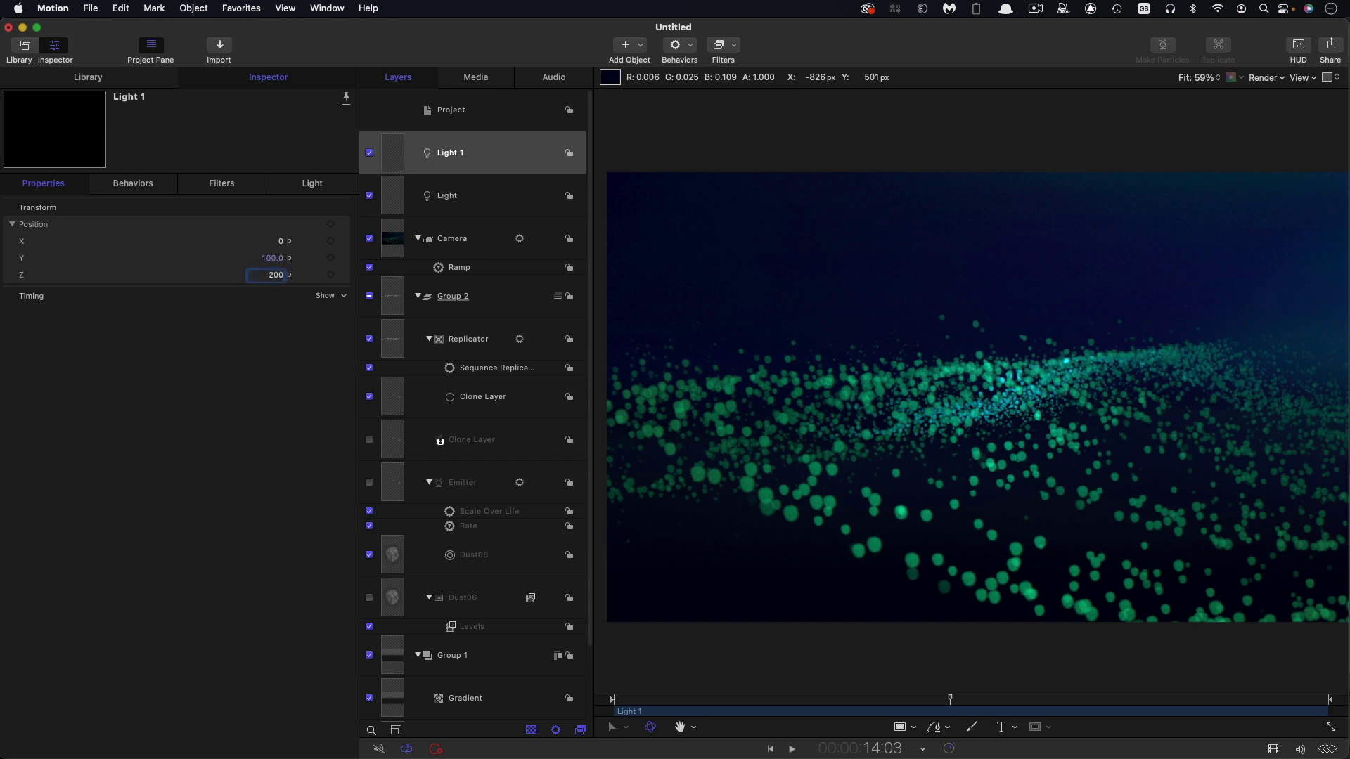
pyautogui.press('Return')
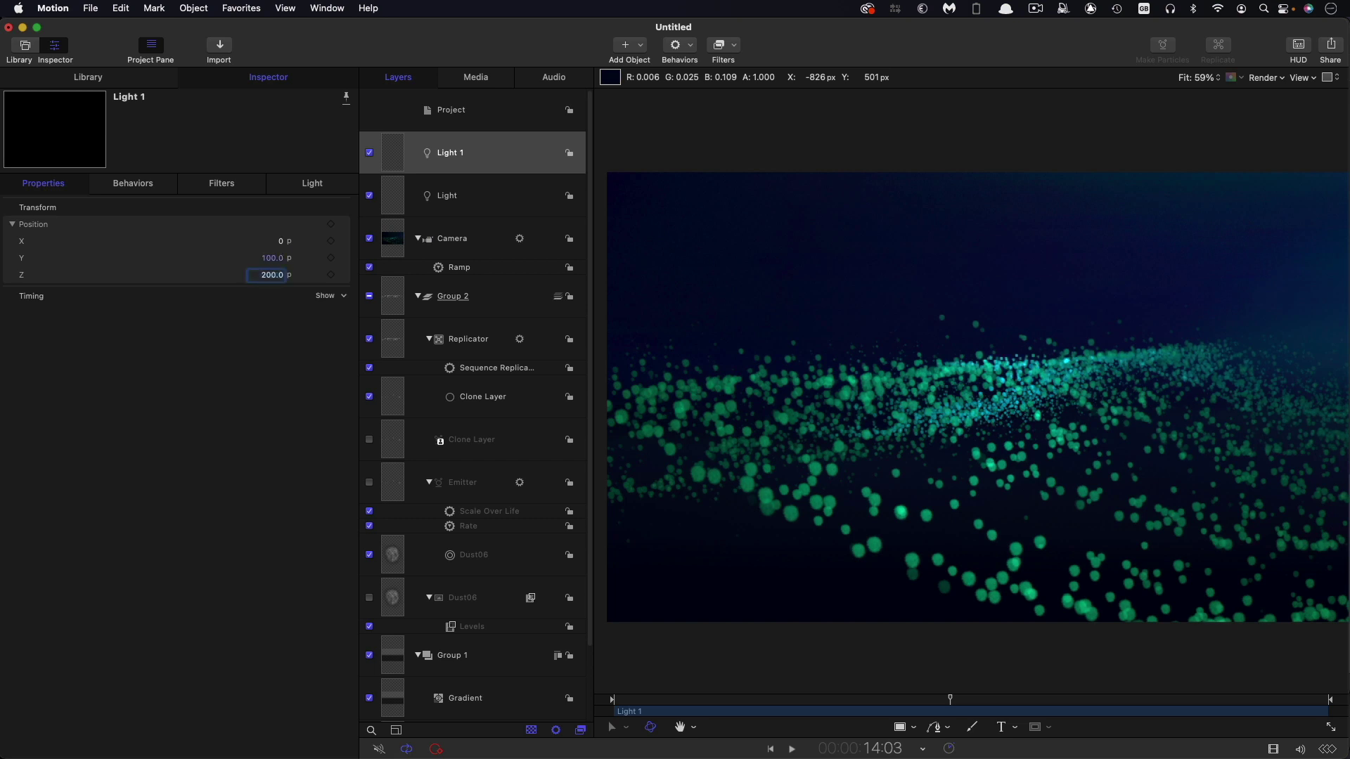
# Raise the second light's intensity to 300% and preview the lit particles at later frames
pyautogui.click(1019, 700)
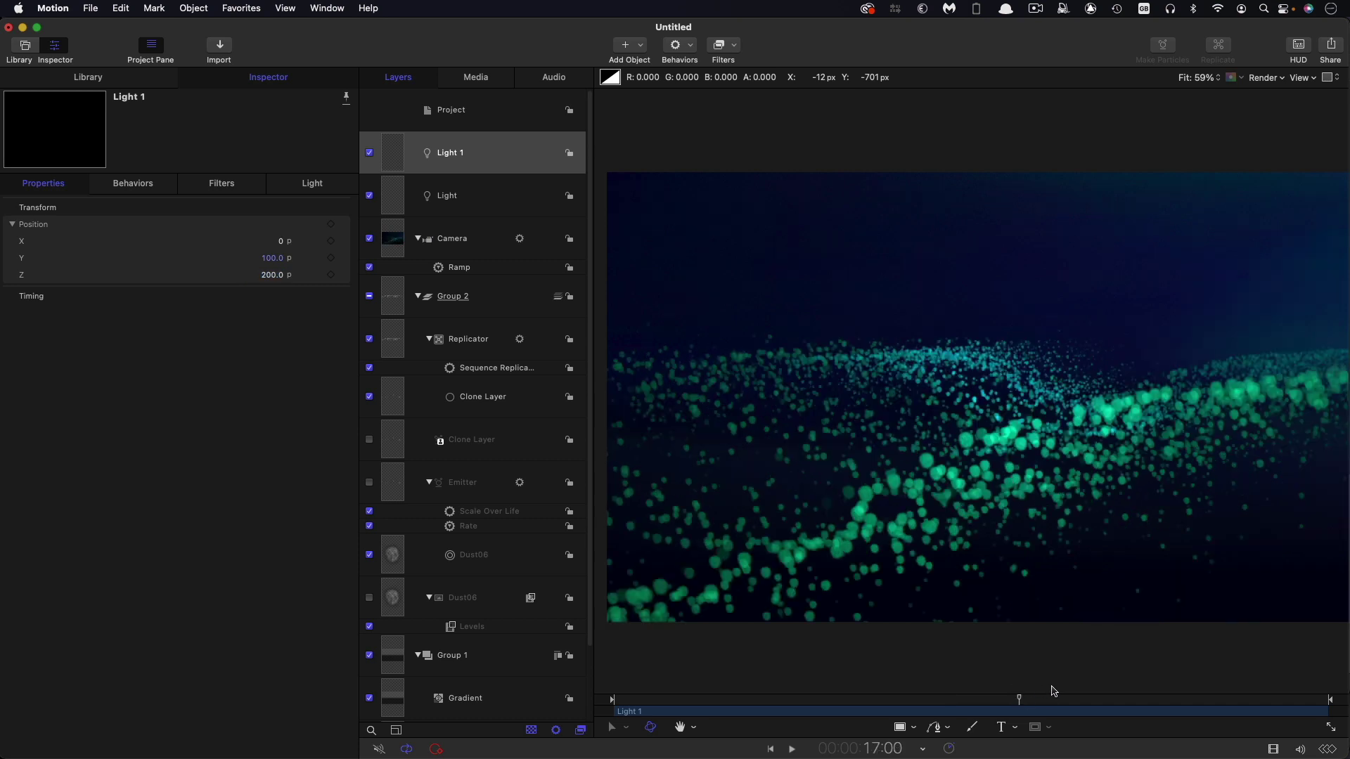
pyautogui.press('Home')
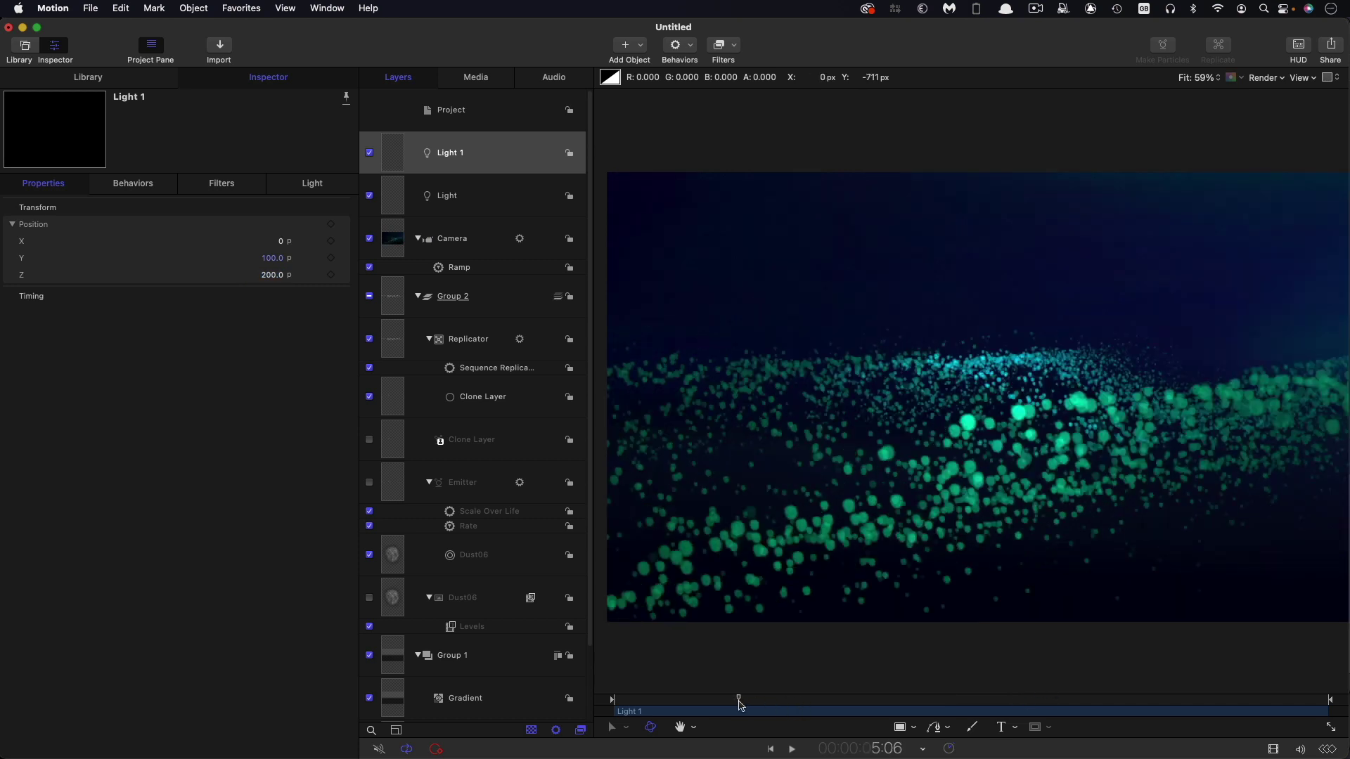
pyautogui.click(312, 183)
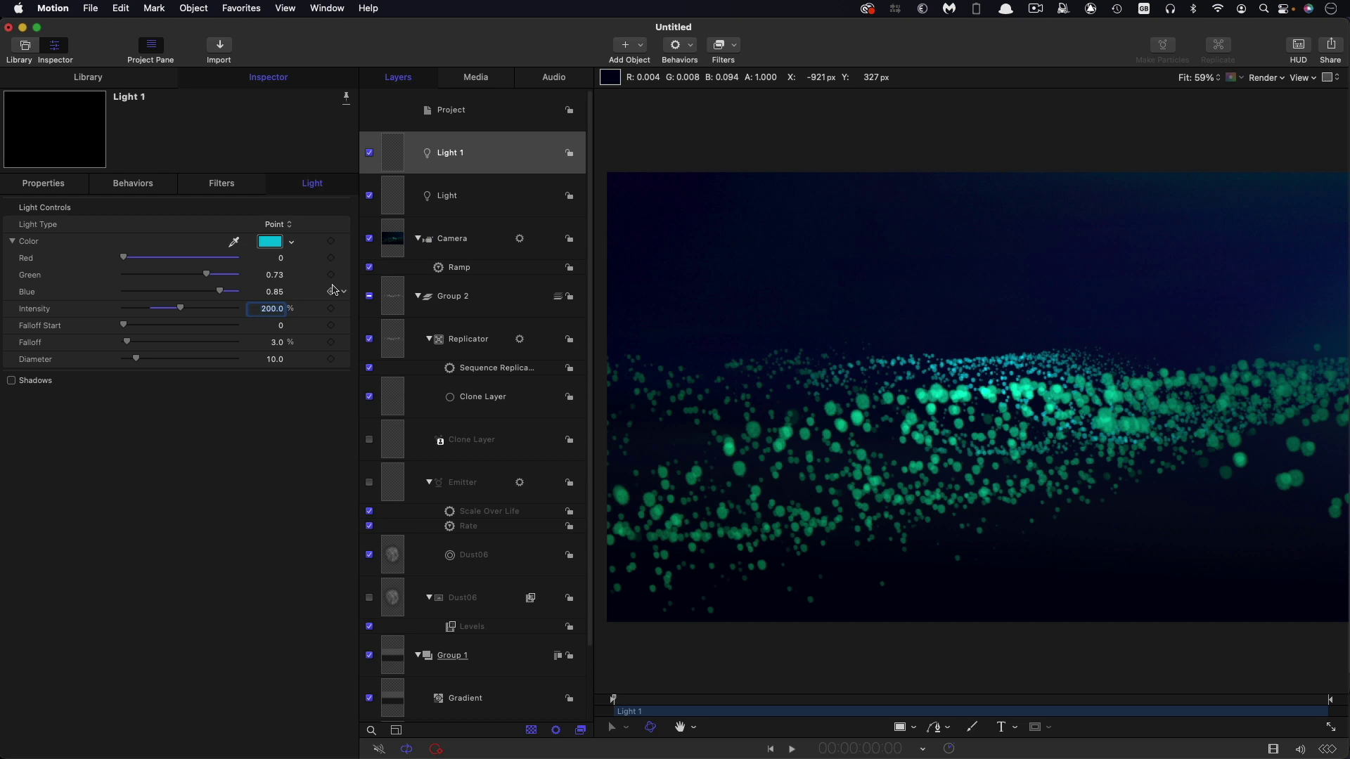
pyautogui.click(270, 312)
pyautogui.write('300')
pyautogui.press('Return')
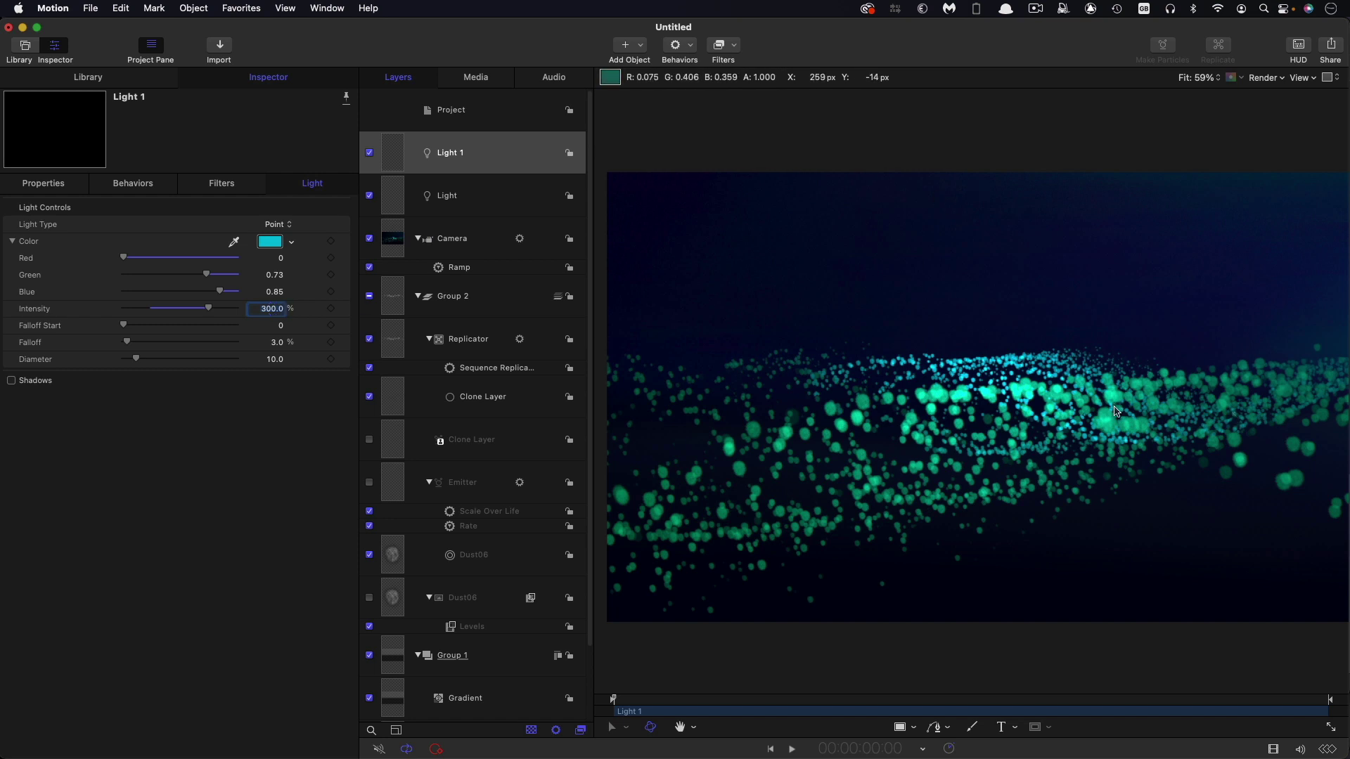
pyautogui.click(958, 701)
pyautogui.moveTo(958, 701); pyautogui.dragTo(1128, 703)
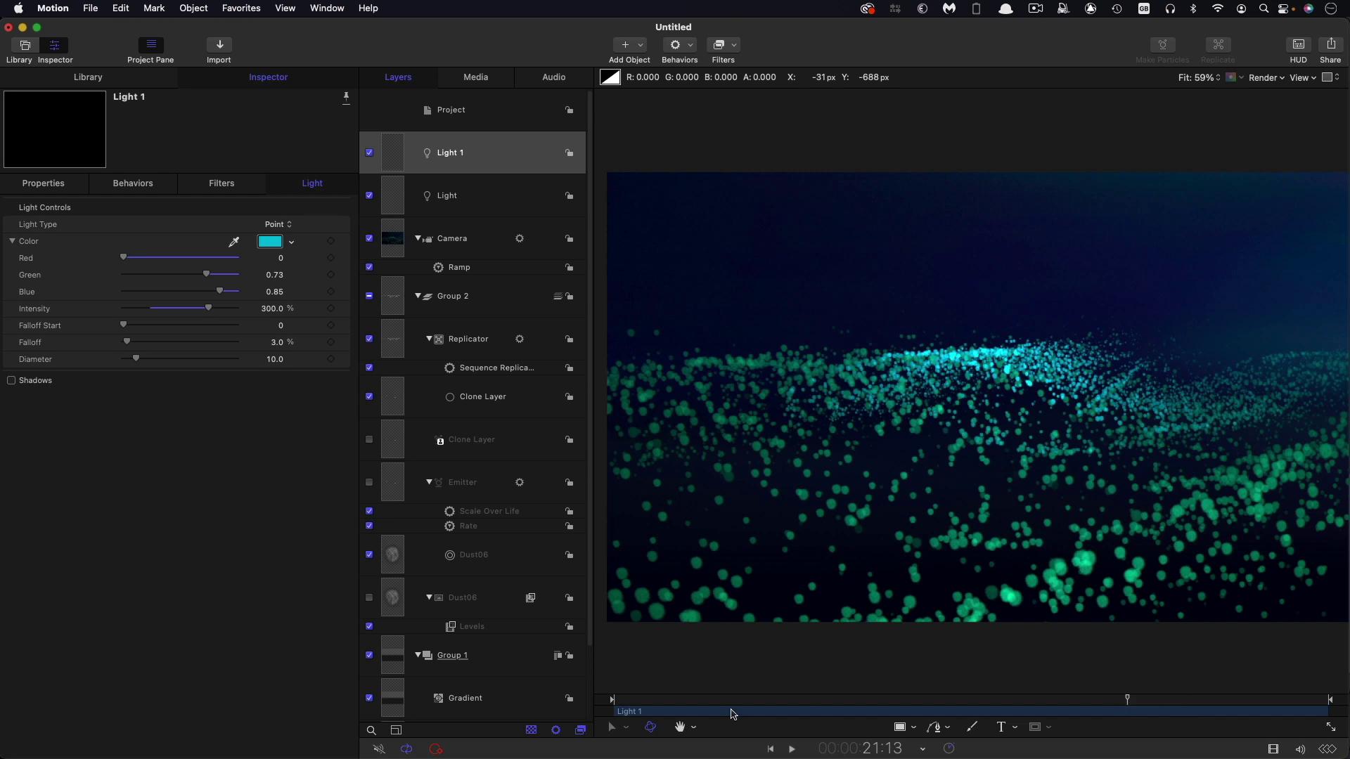
# Set the Gradient layer's opacity to 75% and preview the wave at later frames
pyautogui.click(779, 700)
pyautogui.scroll(-3, 401, 616)
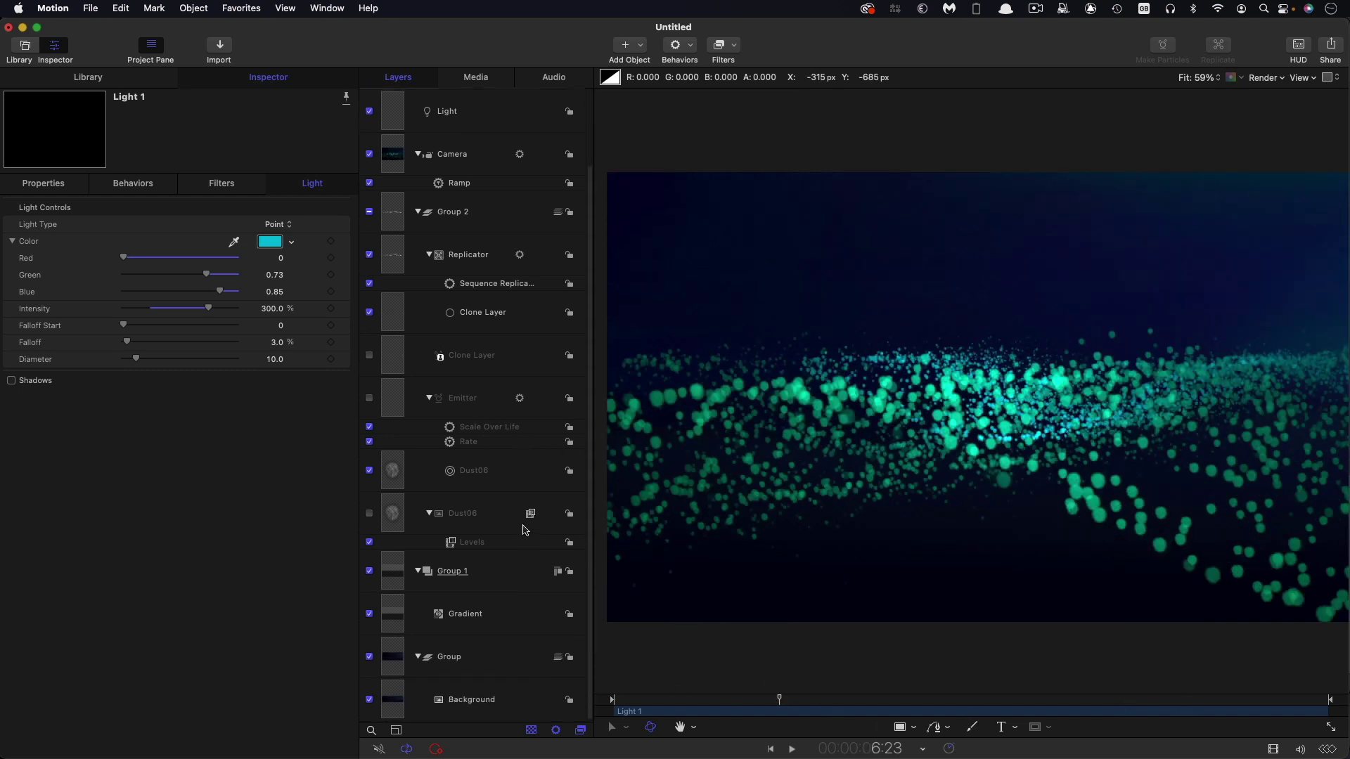
pyautogui.click(391, 620)
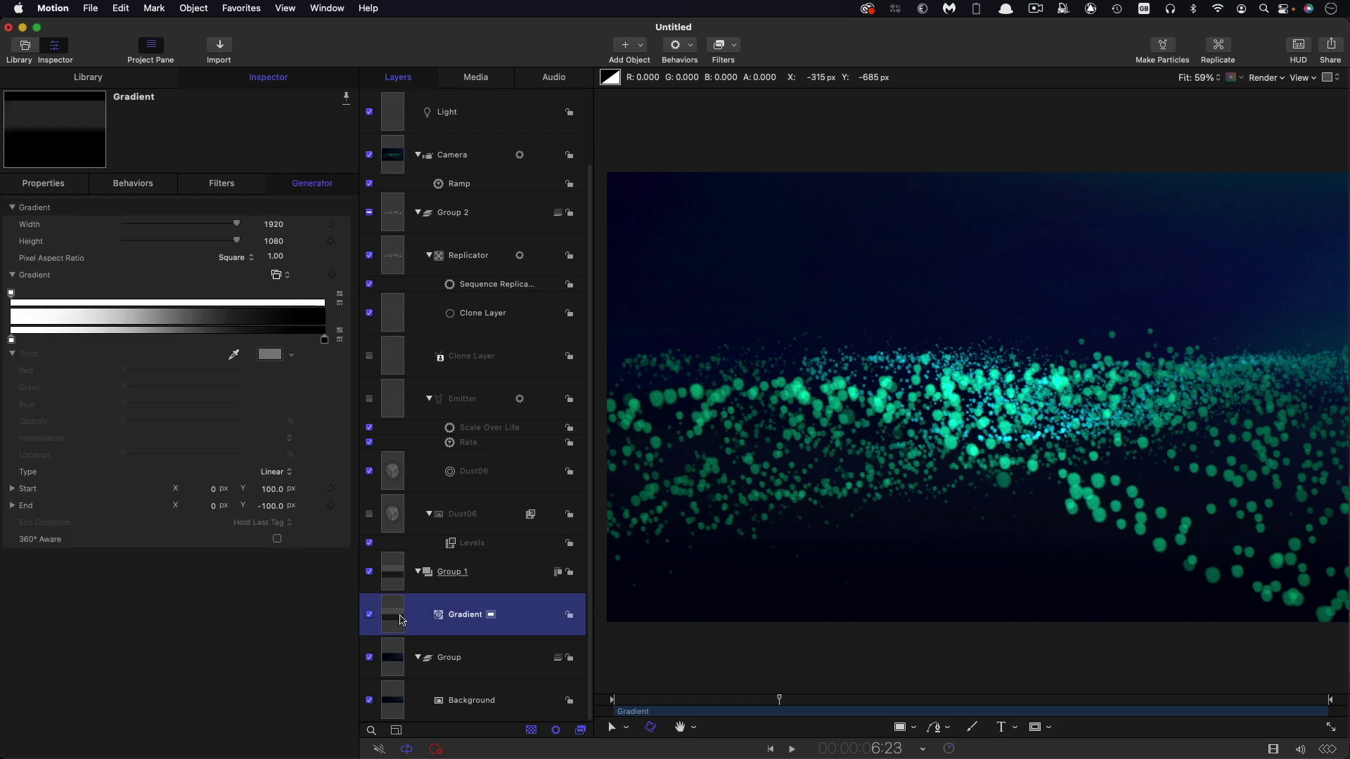
pyautogui.click(28, 179)
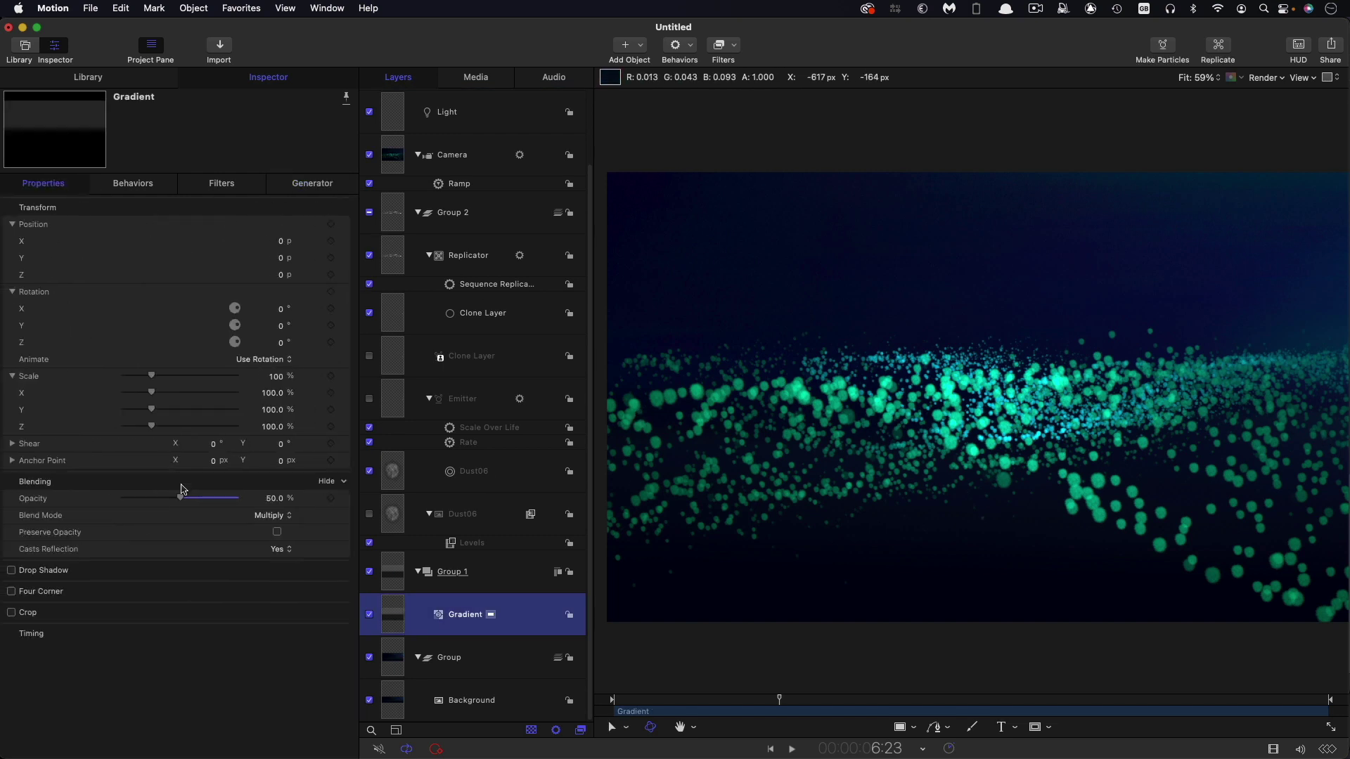
pyautogui.click(275, 499)
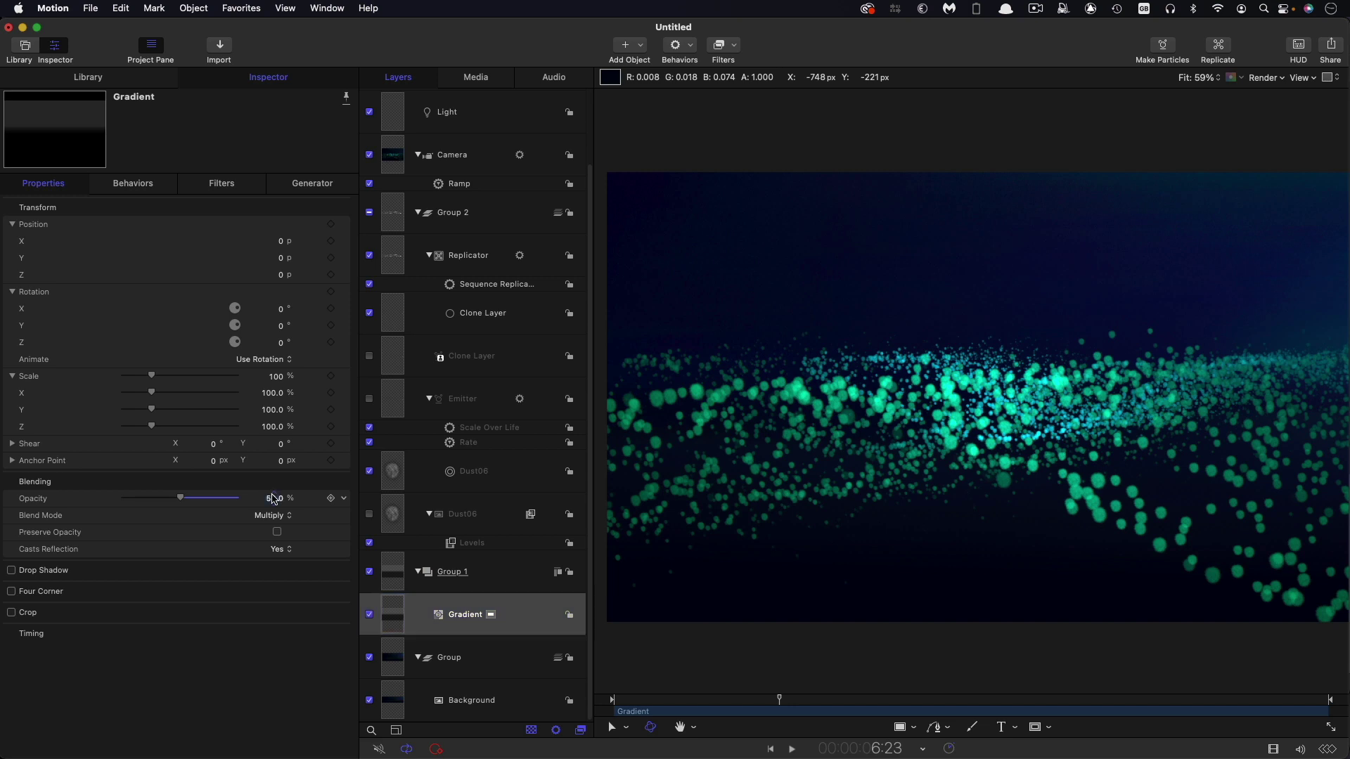
pyautogui.click(274, 497)
pyautogui.write('75')
pyautogui.press('Return')
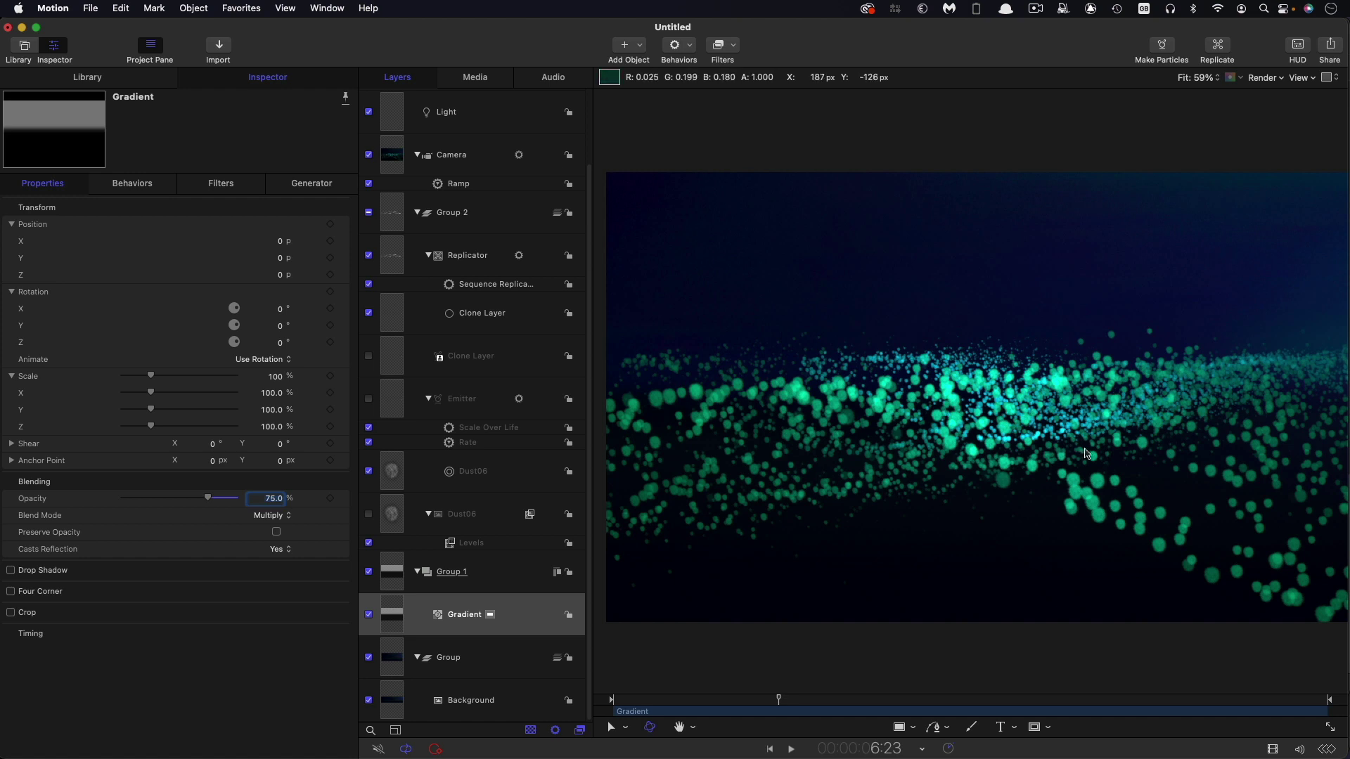
pyautogui.click(871, 709)
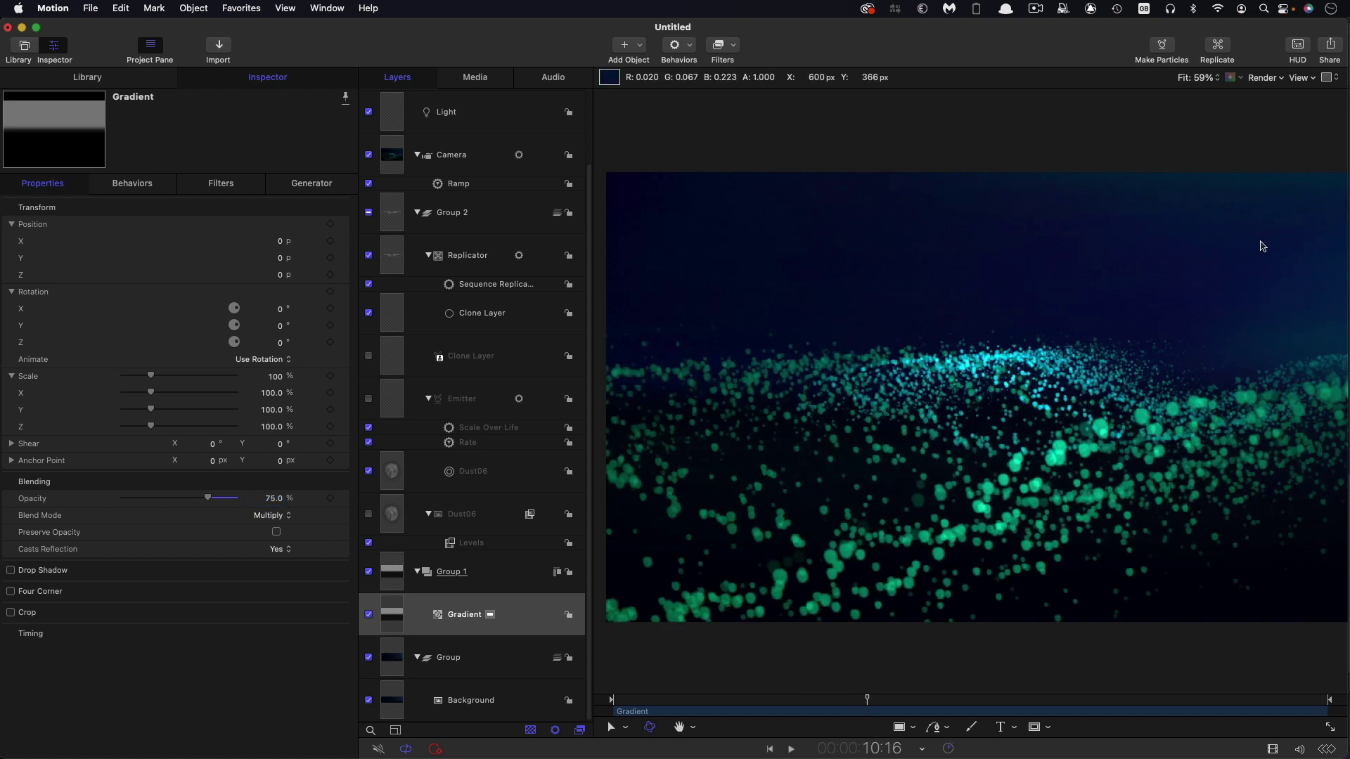
pyautogui.click(1070, 705)
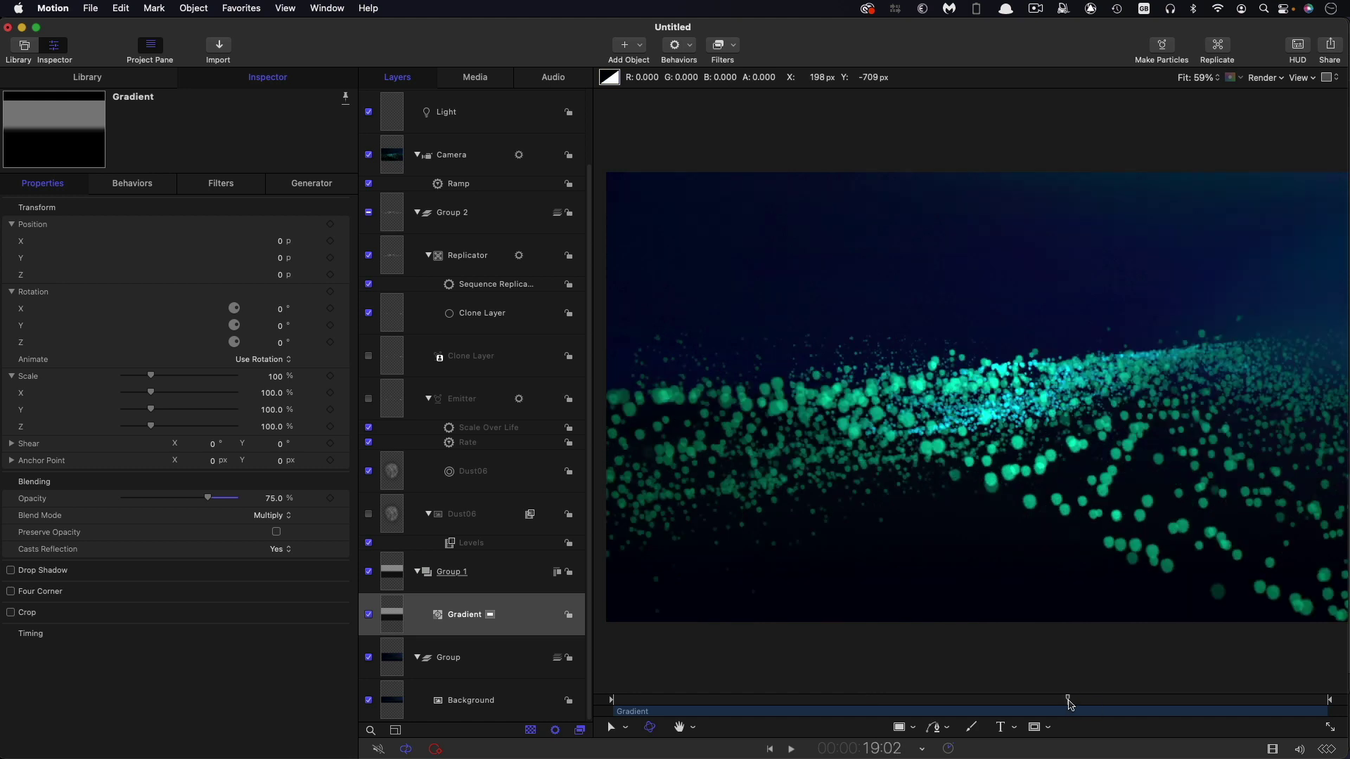
# Start a movie export and limit it to the play range
pyautogui.click(1332, 44)
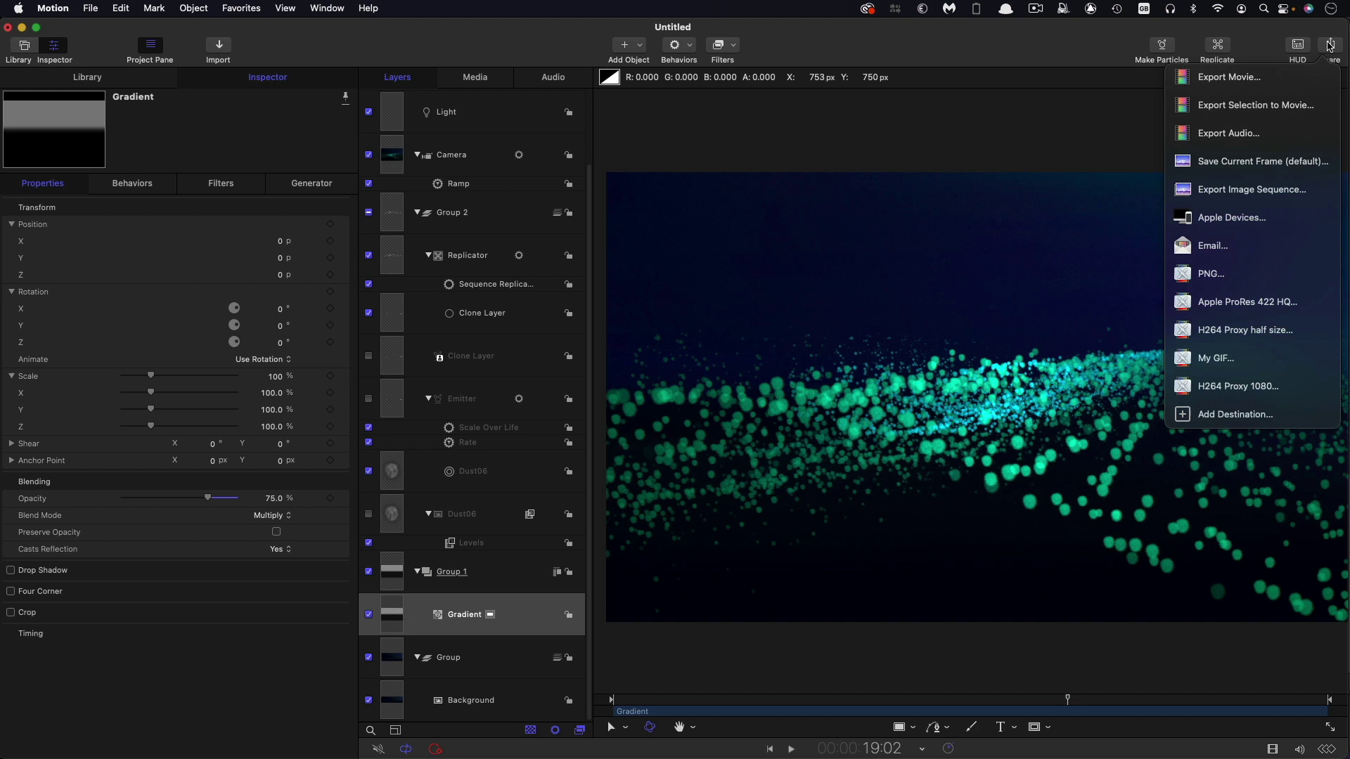
pyautogui.click(1268, 74)
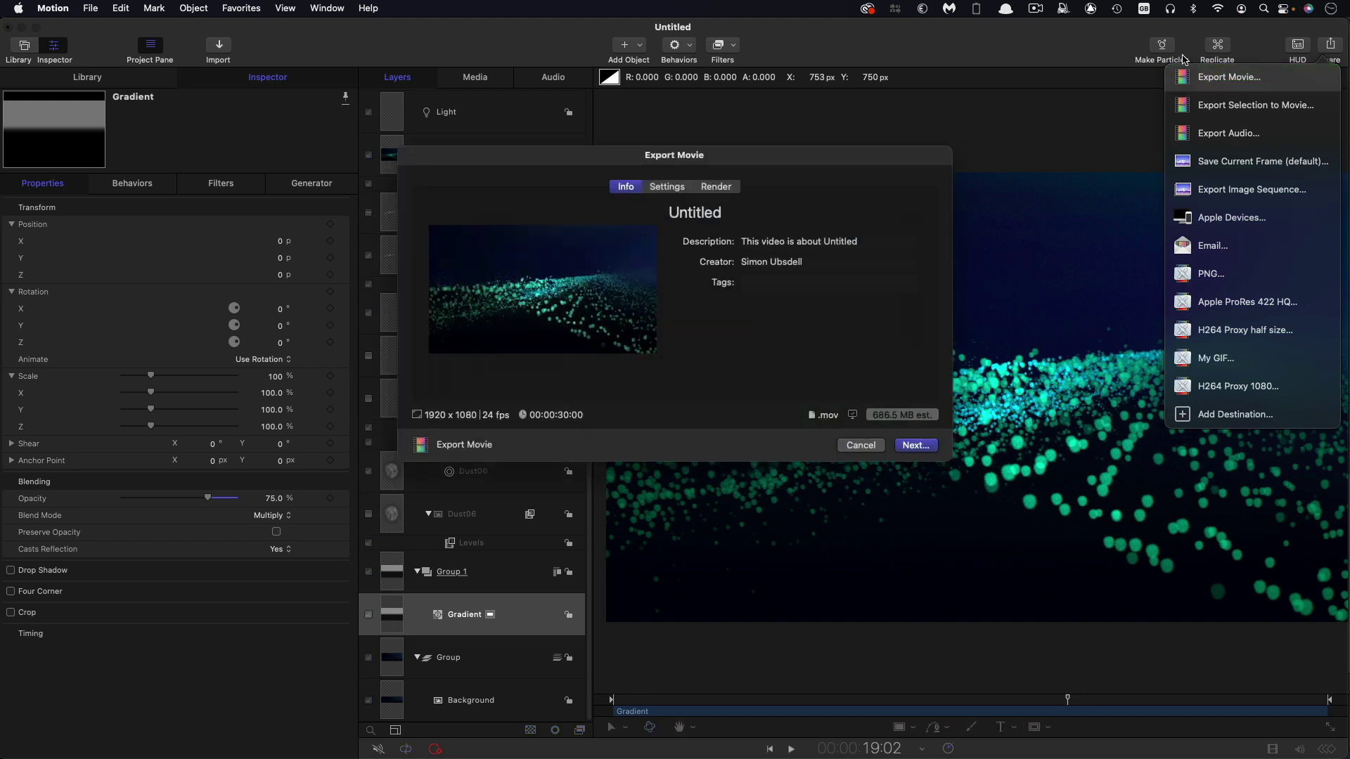
pyautogui.click(667, 187)
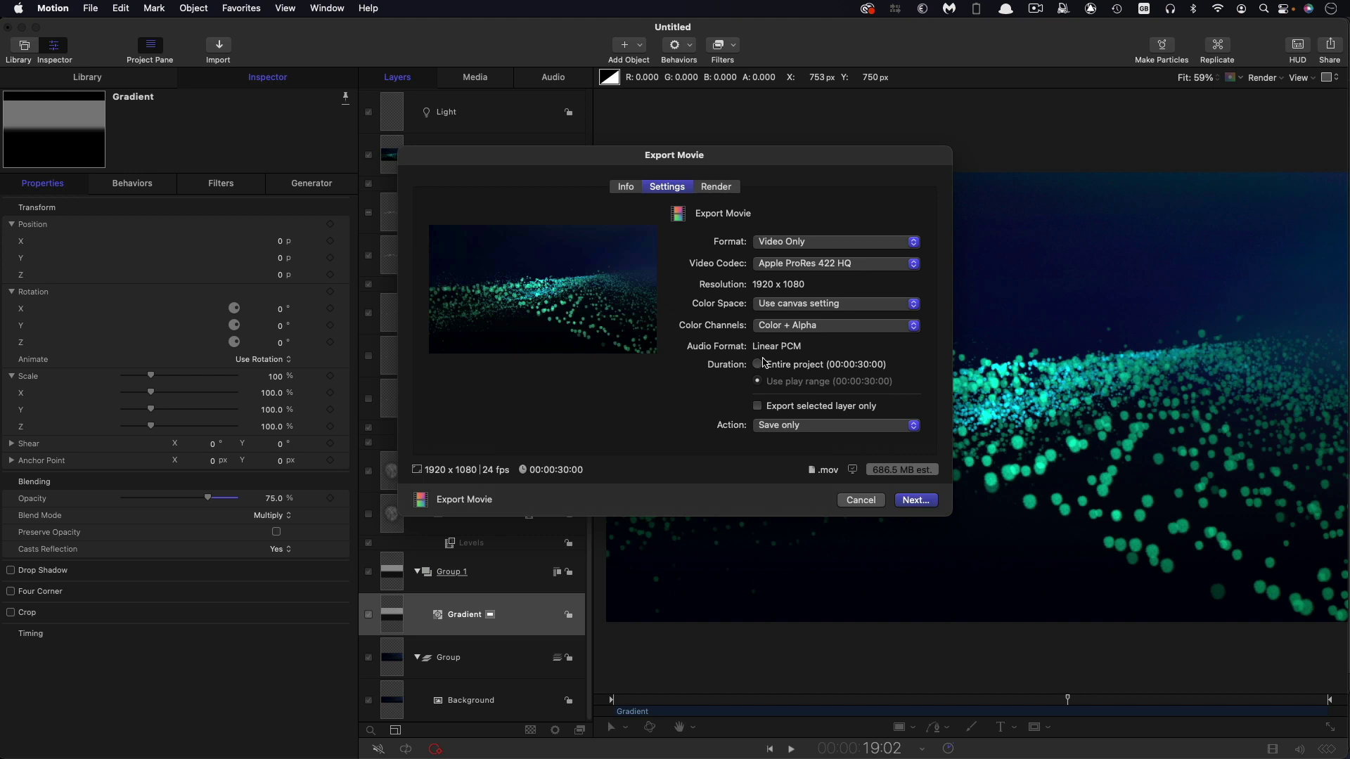
pyautogui.click(758, 382)
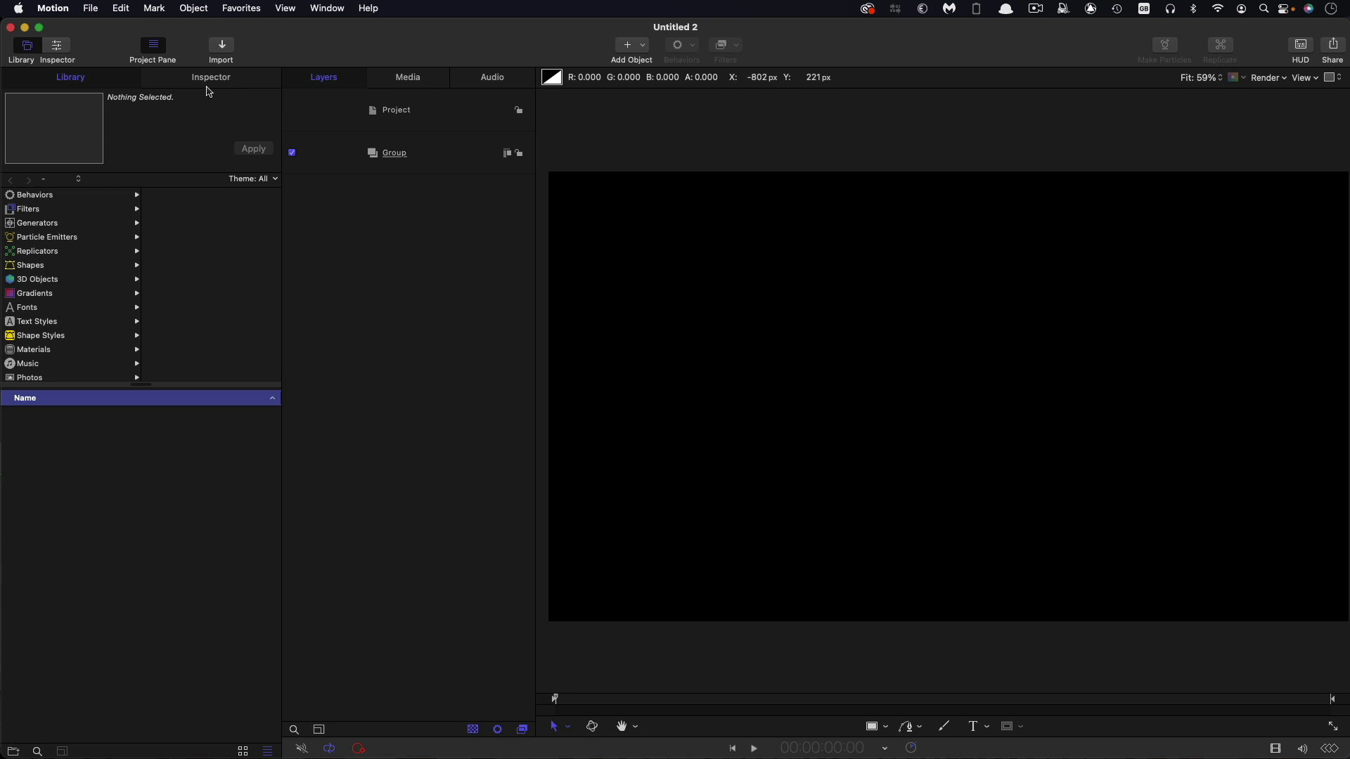
# Import Particle Tide TUT.mov from the Renders folder and select its clip layer
pyautogui.click(223, 47)
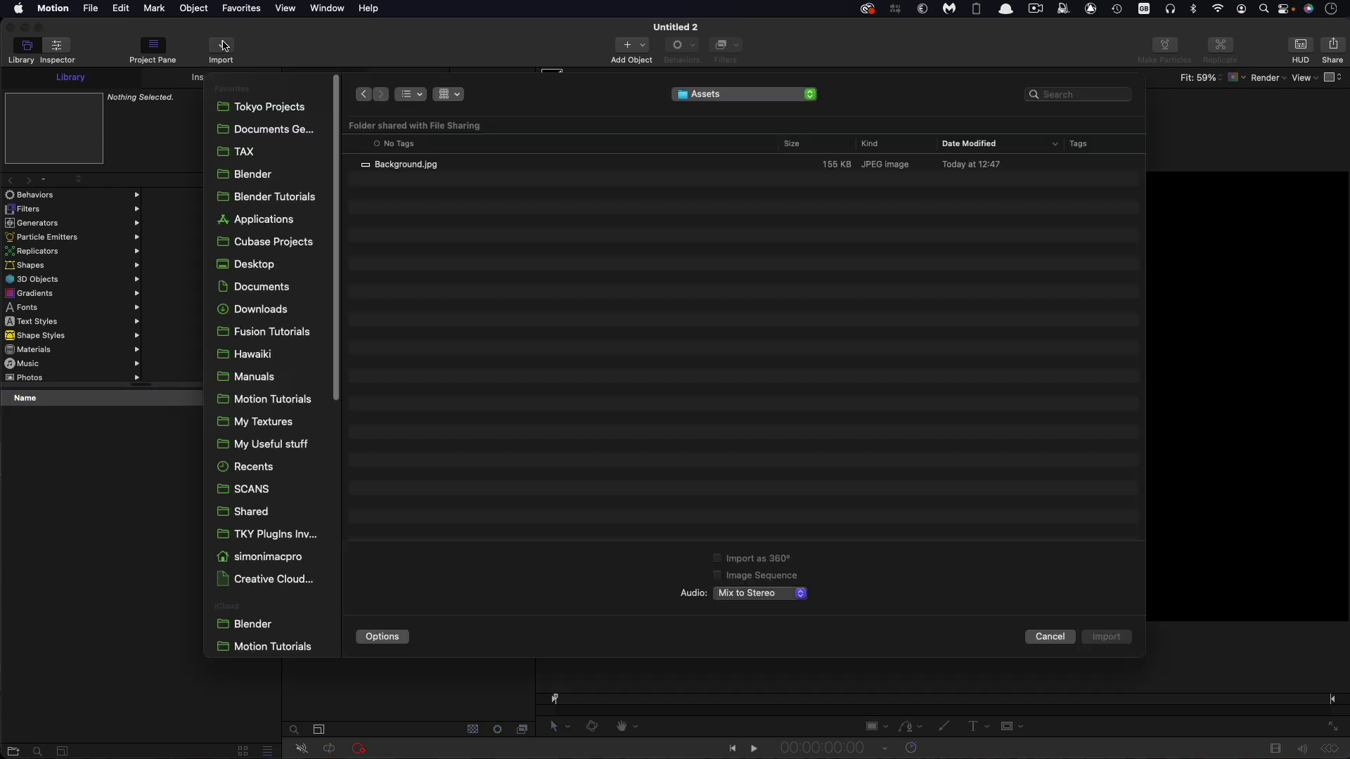
pyautogui.click(717, 94)
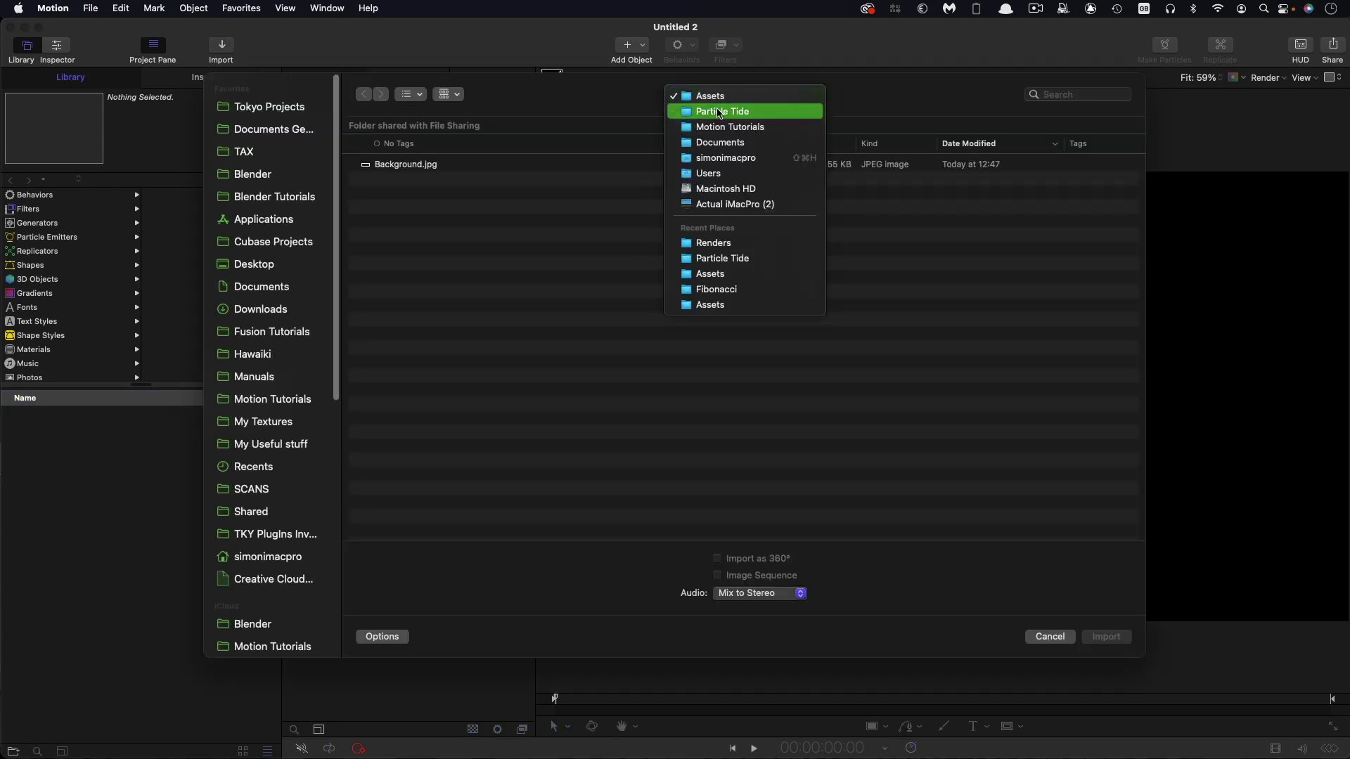
pyautogui.click(714, 243)
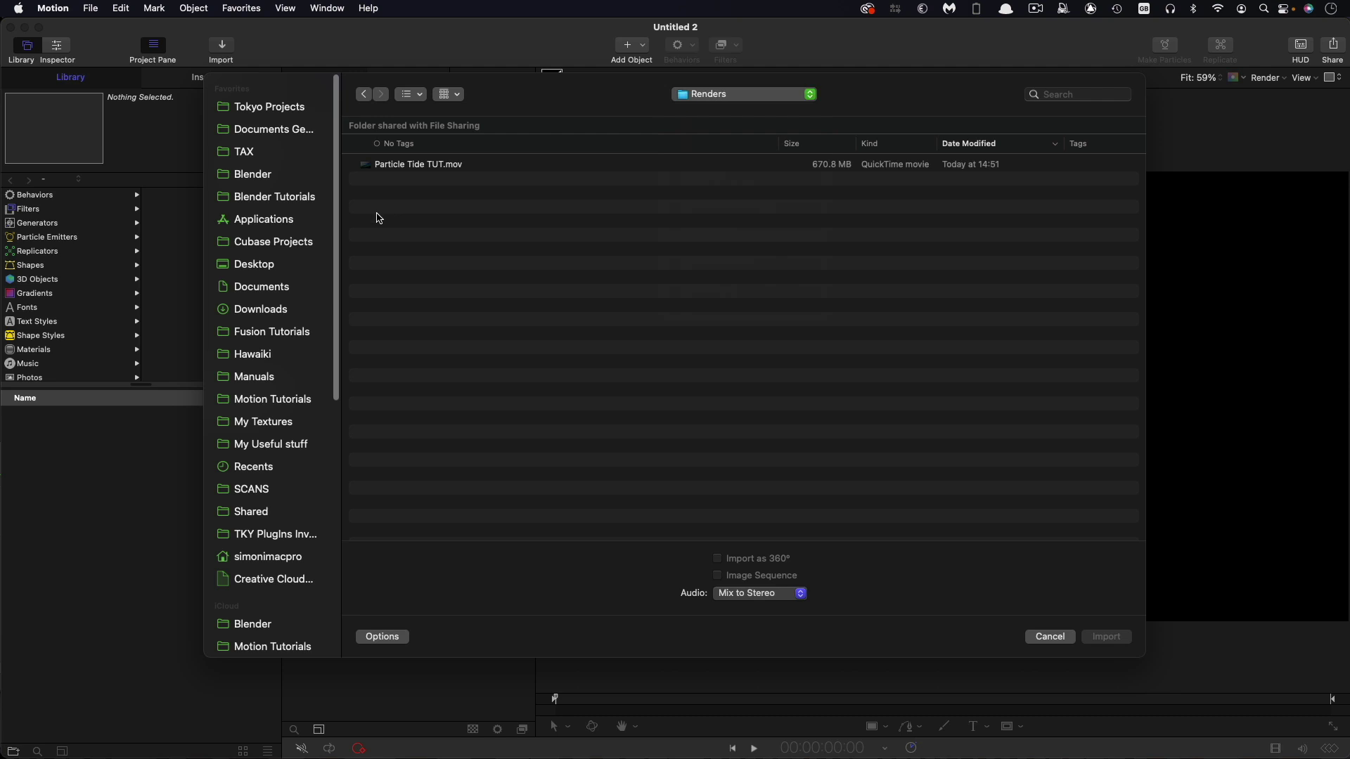
pyautogui.click(422, 166)
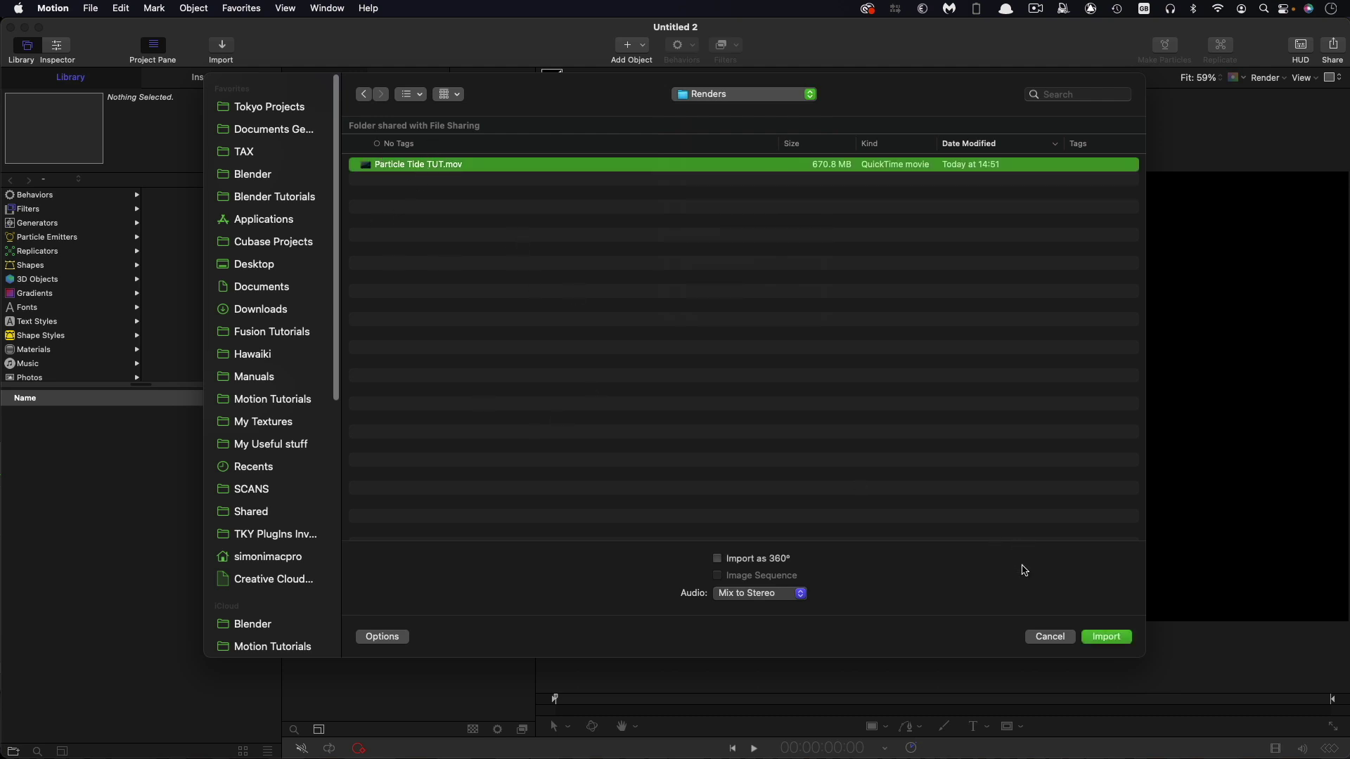
pyautogui.click(1111, 638)
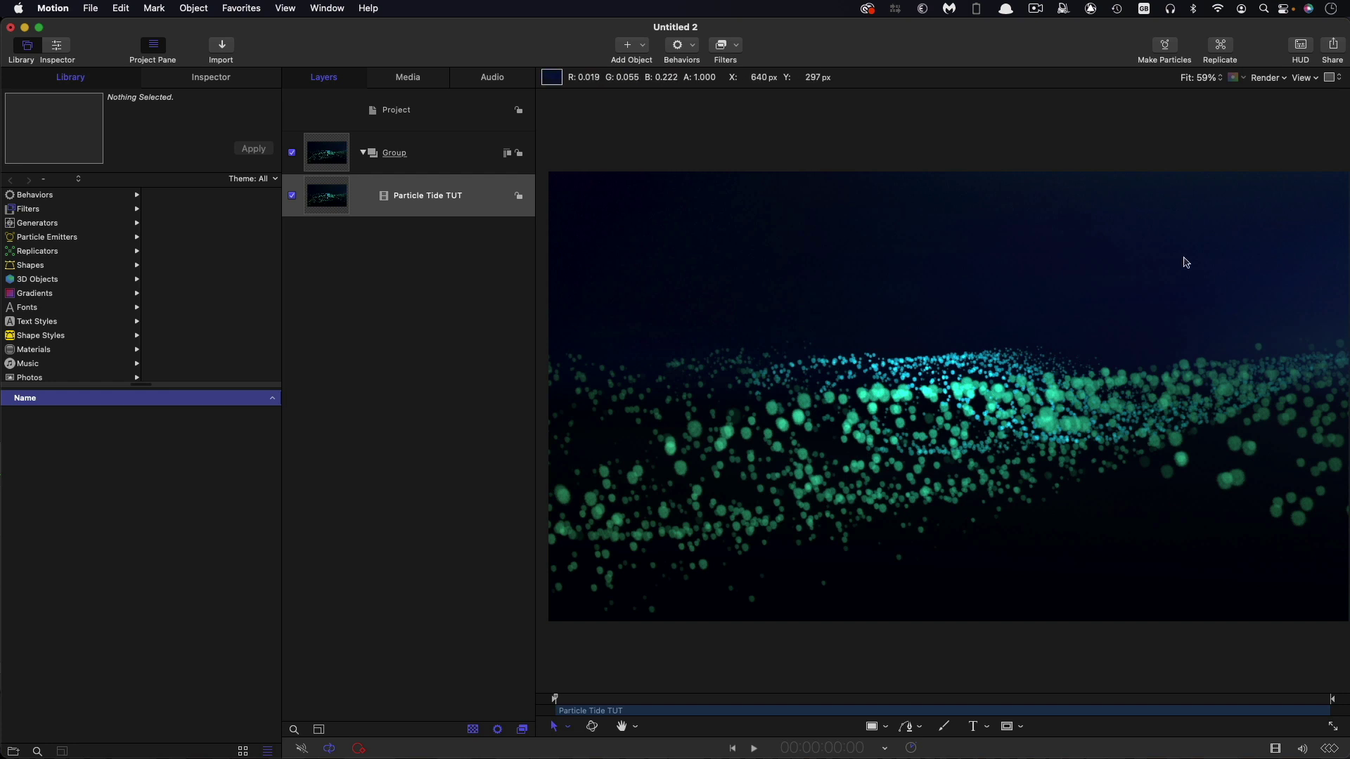
pyautogui.press('super+3')
pyautogui.click(974, 230)
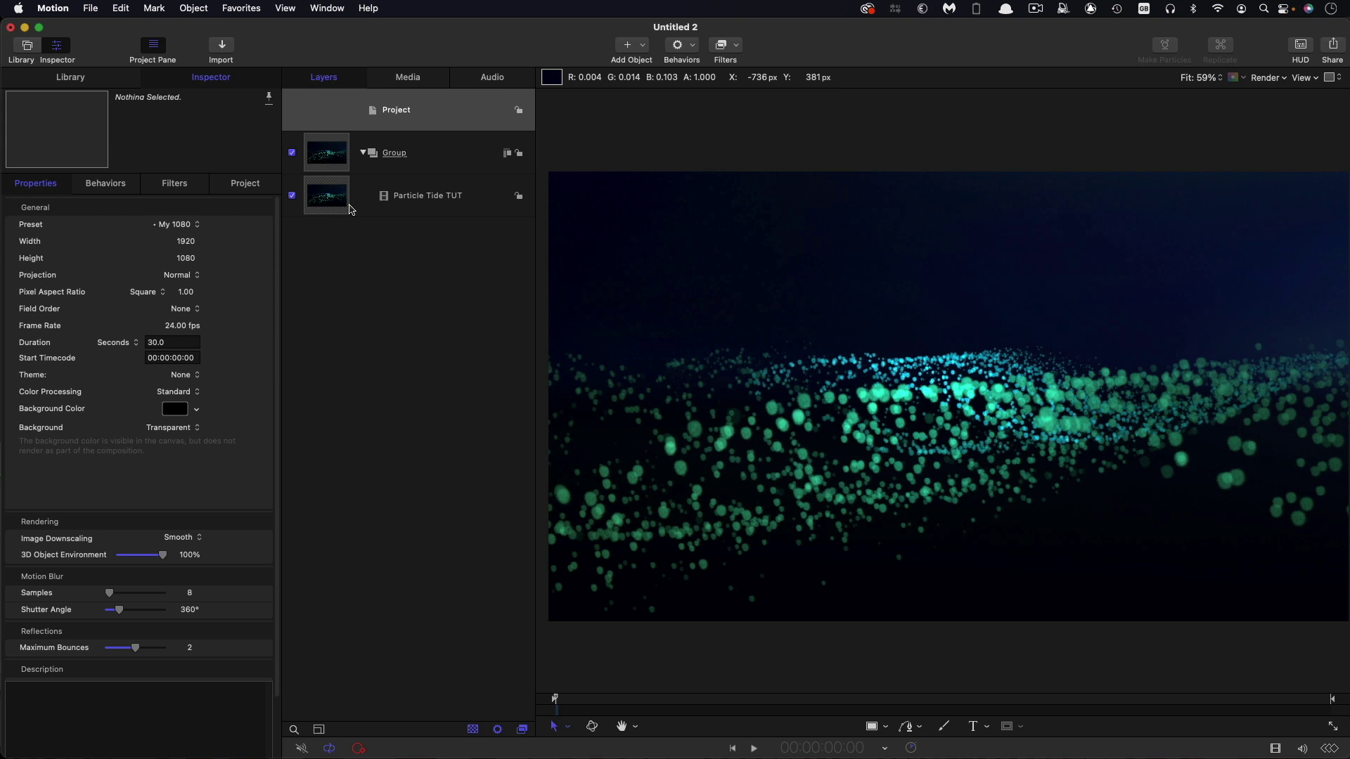
pyautogui.click(326, 169)
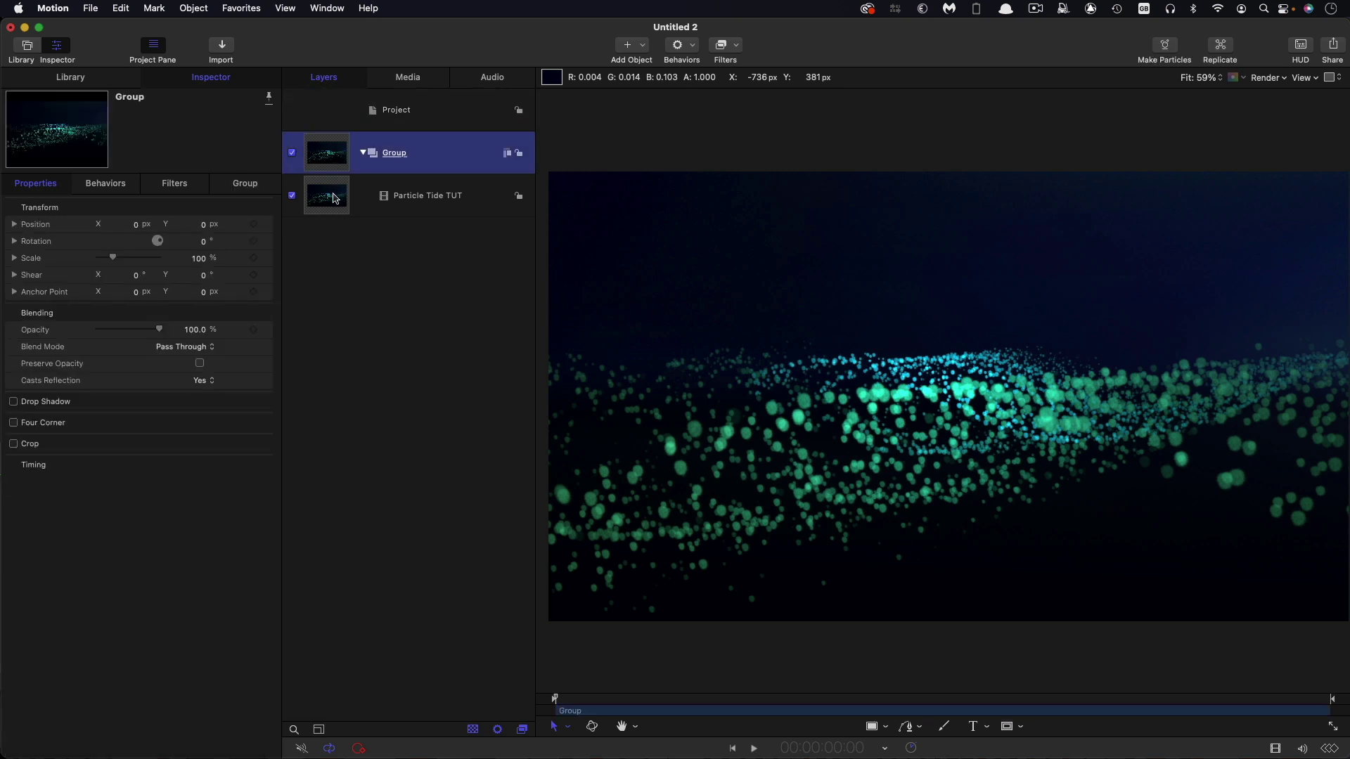
pyautogui.click(336, 199)
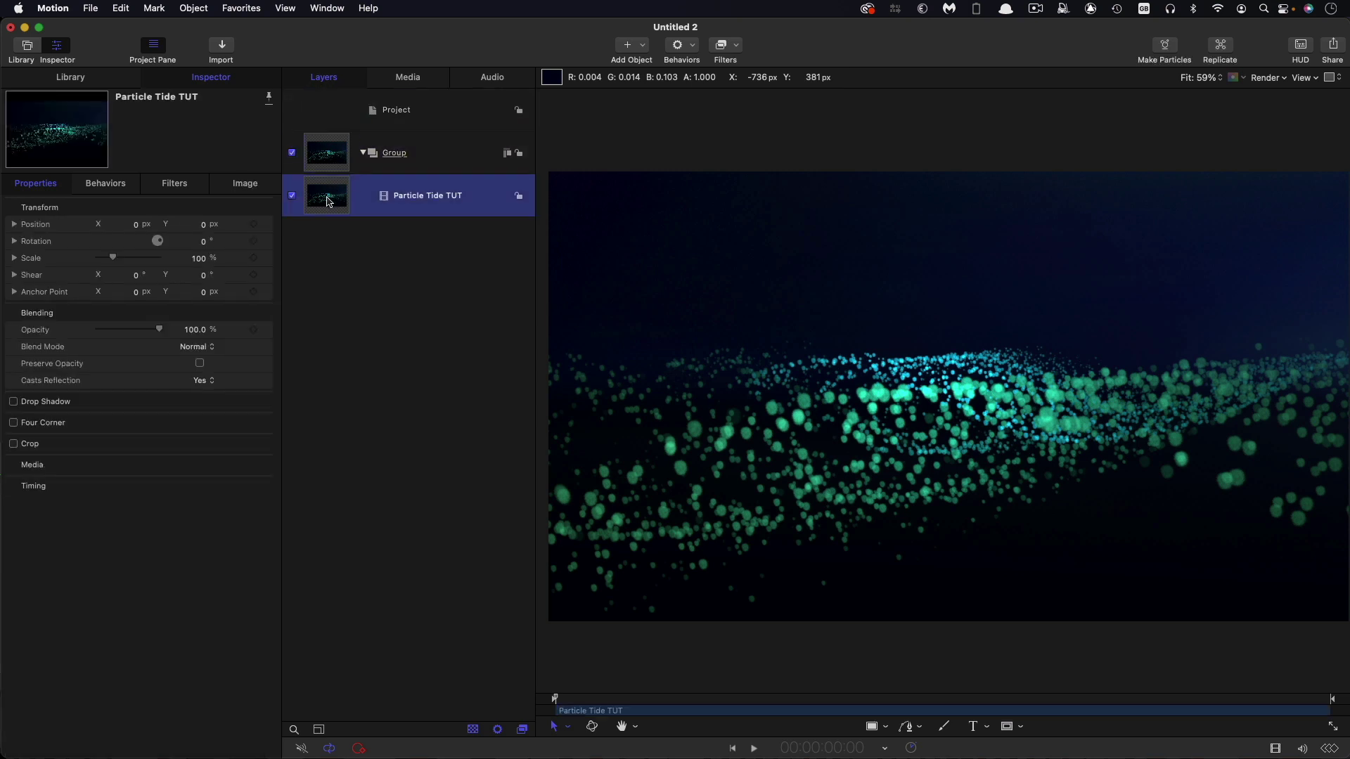
# Add a Levels filter to the clip, raising the black point and lowering the white point
pyautogui.click(737, 46)
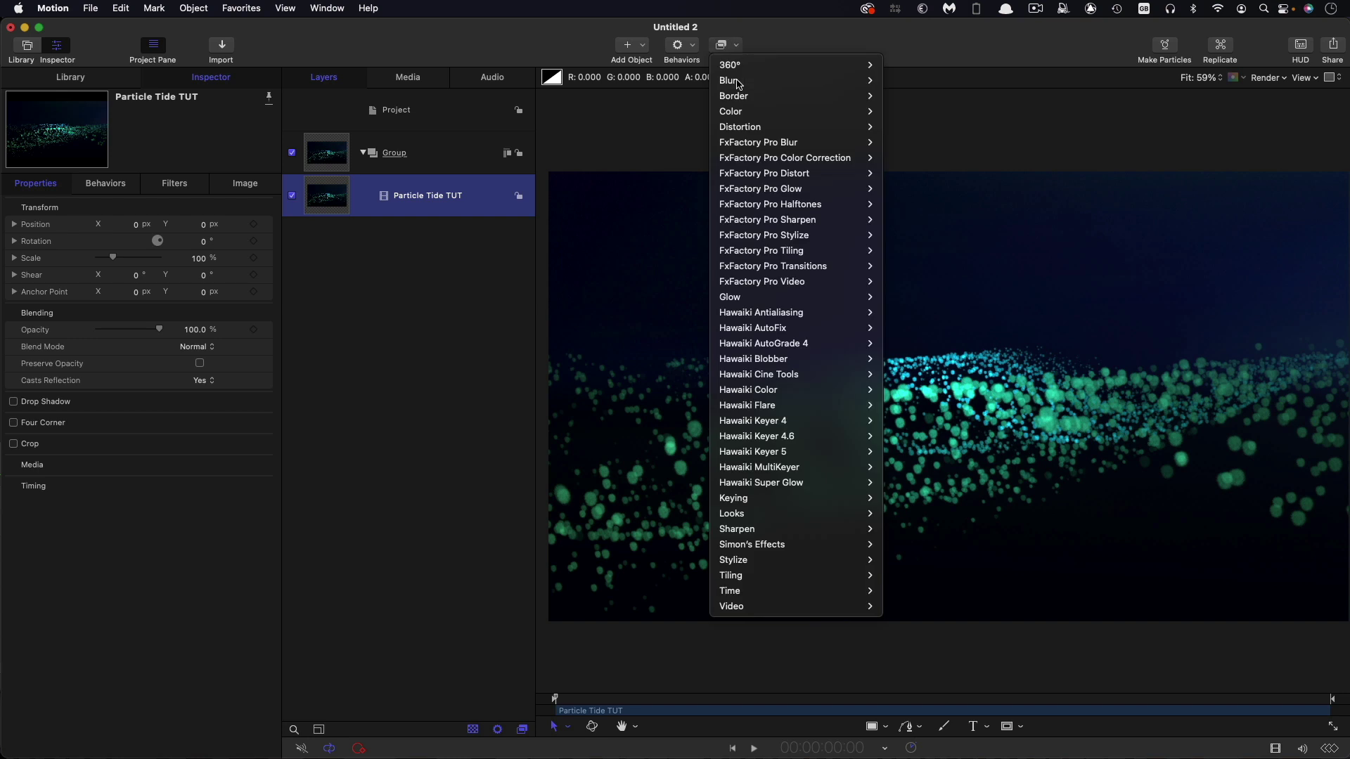
pyautogui.moveTo(738, 111)
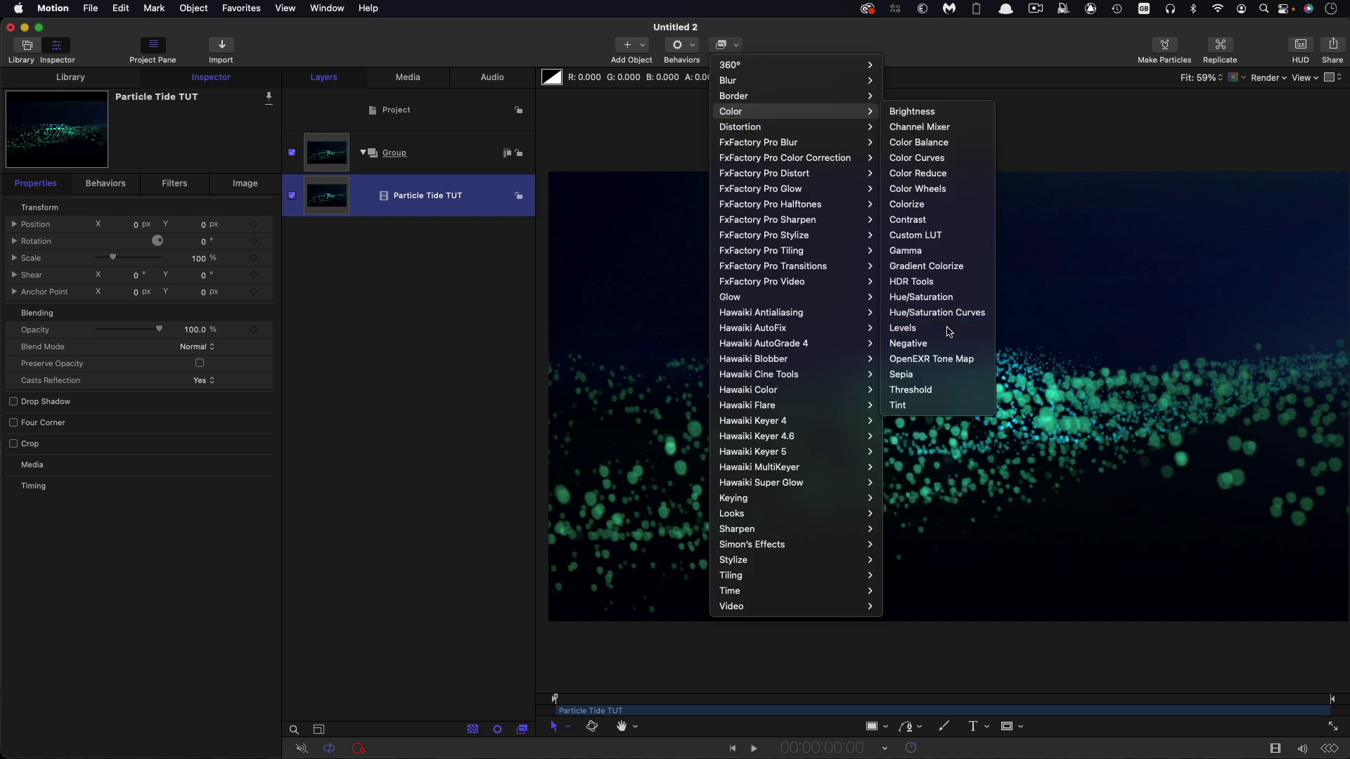
pyautogui.click(948, 330)
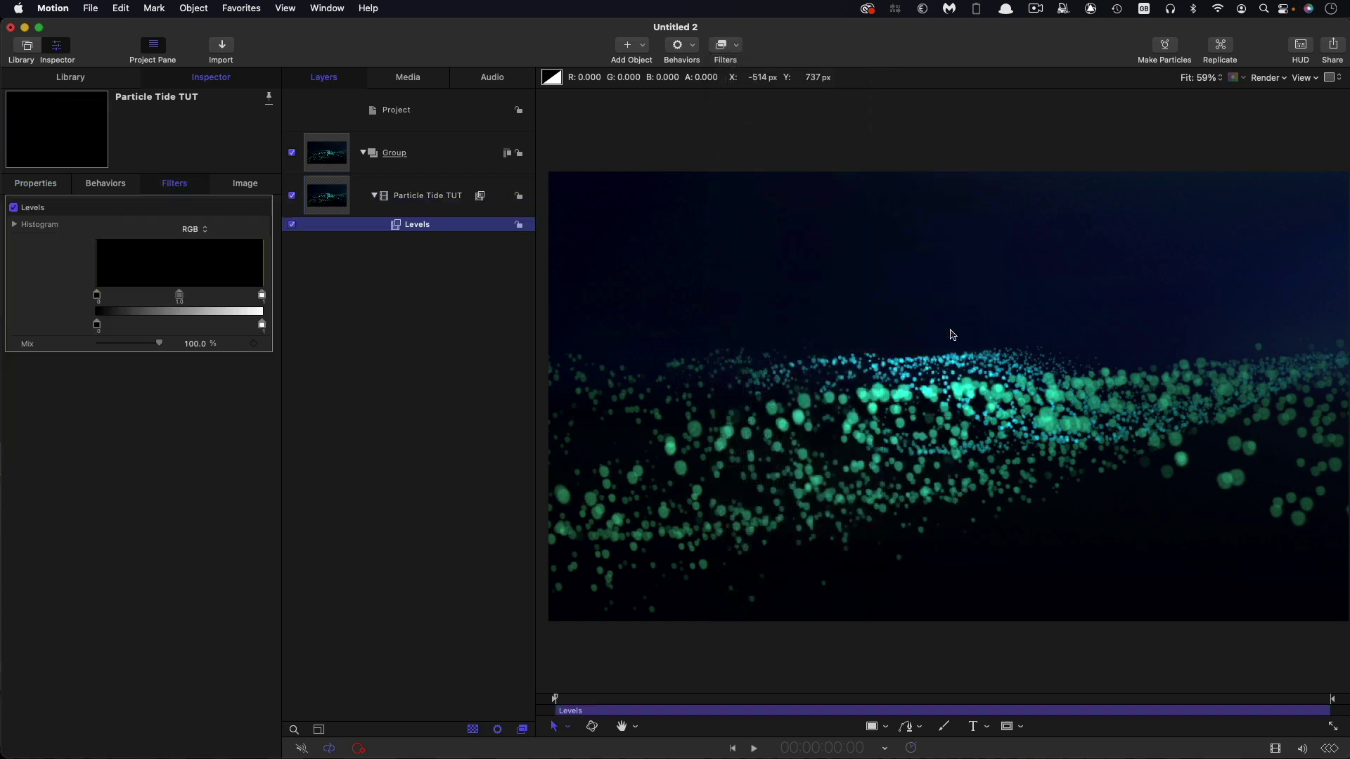
pyautogui.click(737, 706)
pyautogui.press('space')
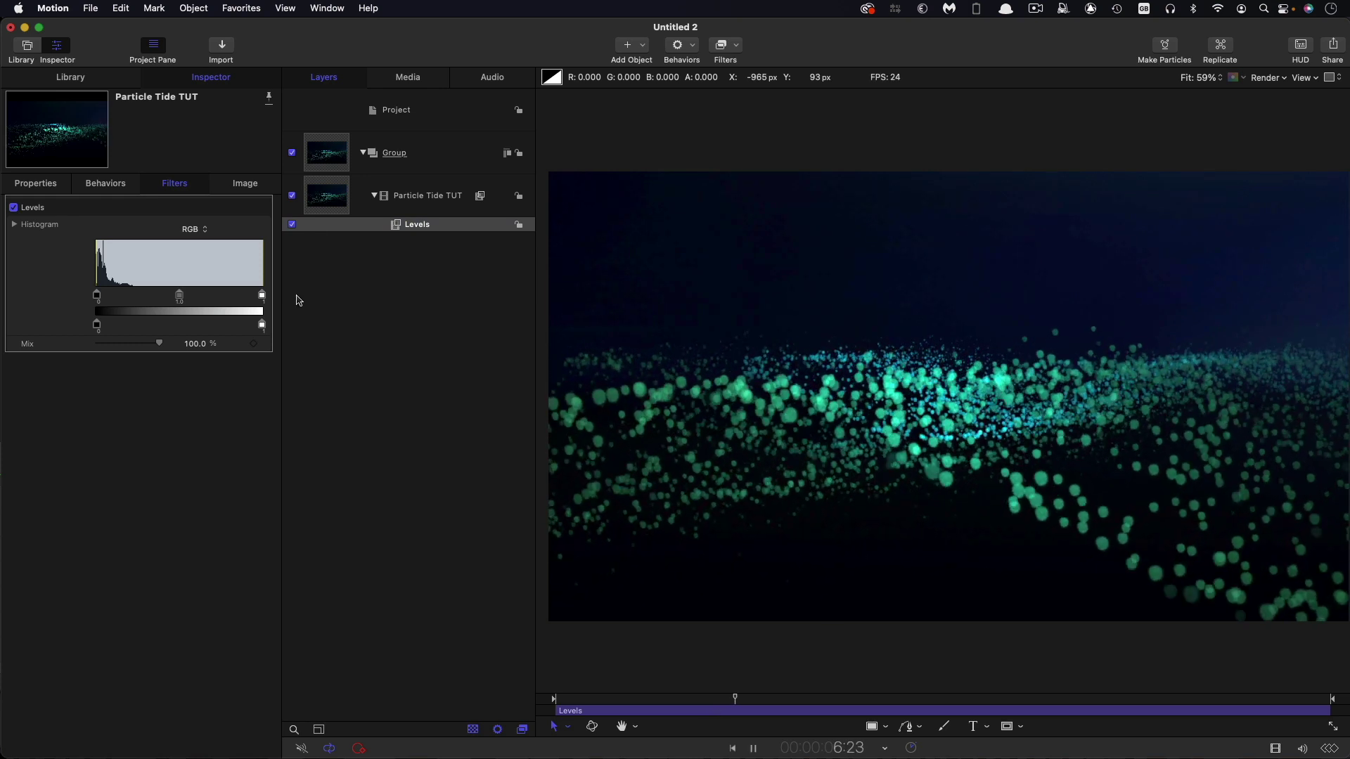
pyautogui.moveTo(97, 296); pyautogui.dragTo(107, 296)
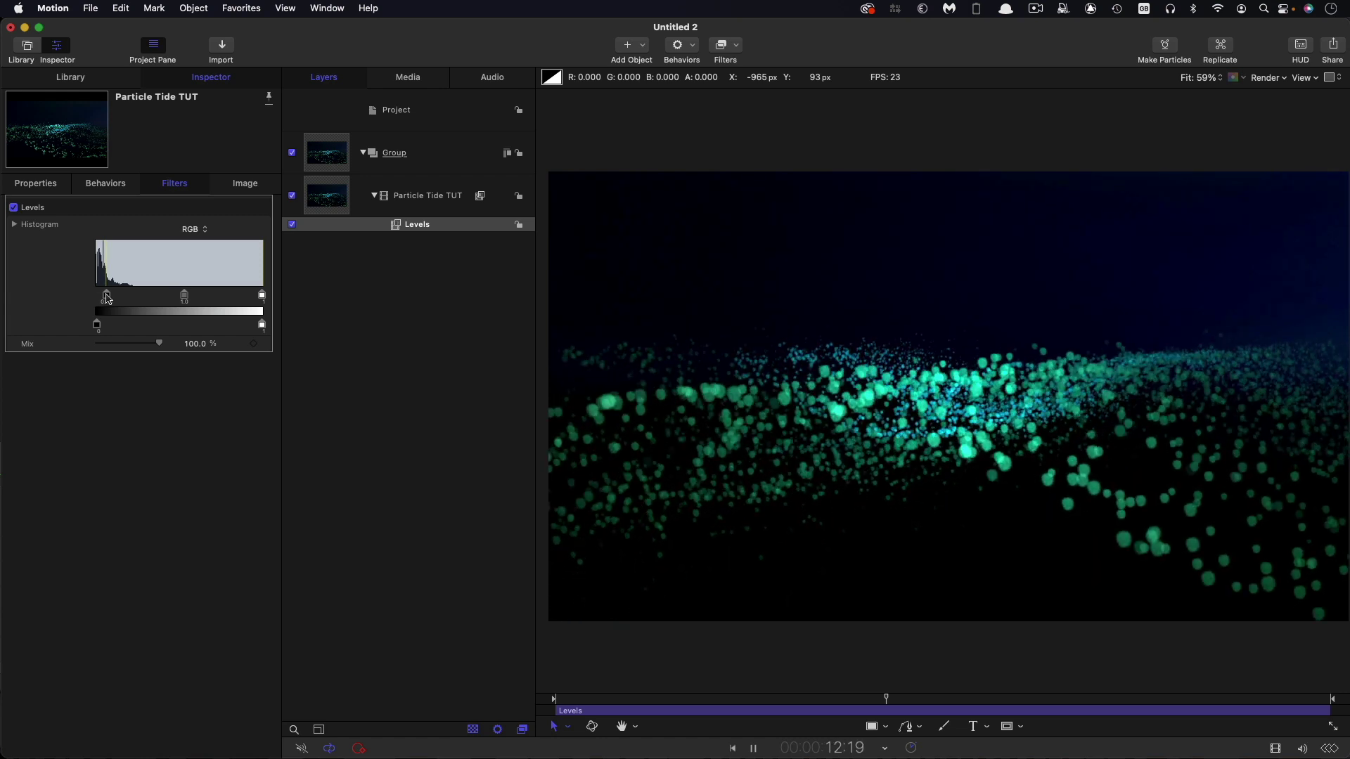
pyautogui.moveTo(263, 296); pyautogui.dragTo(248, 296)
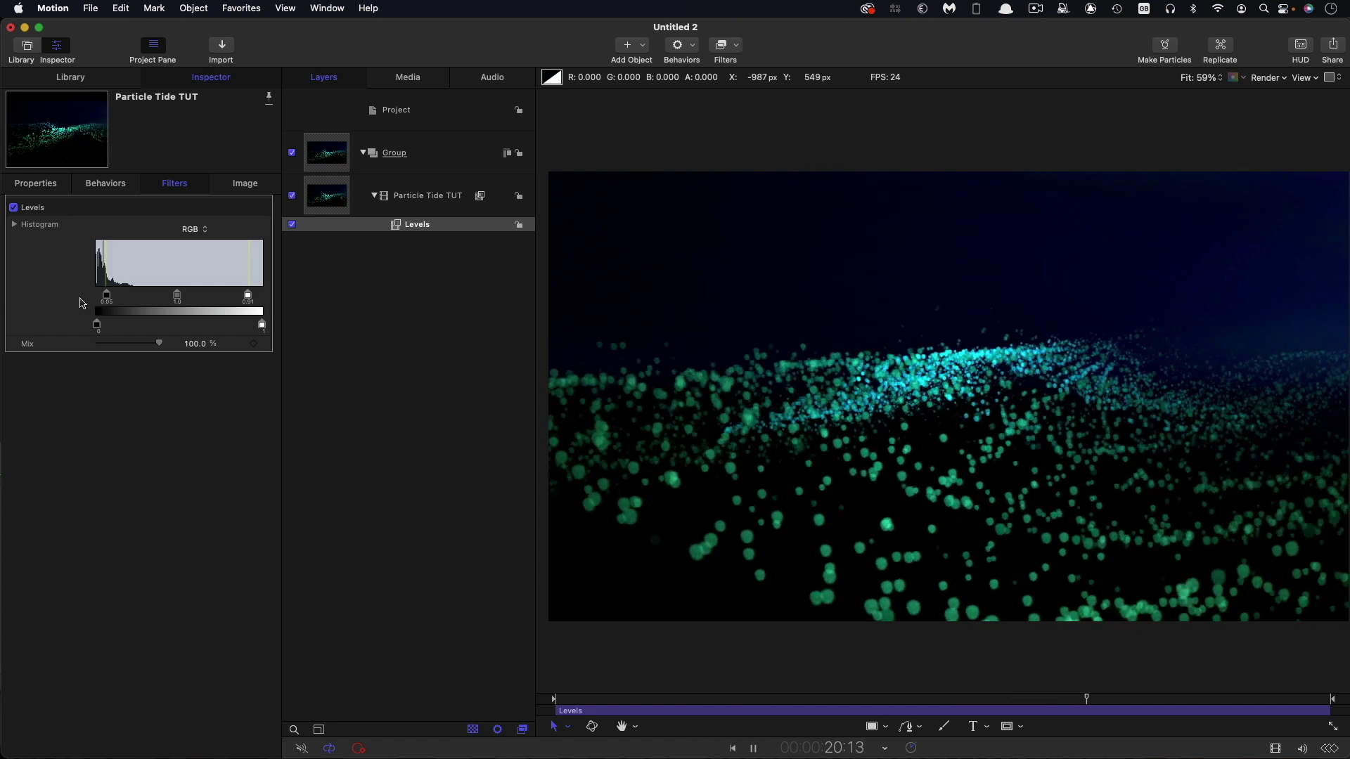
pyautogui.click(332, 193)
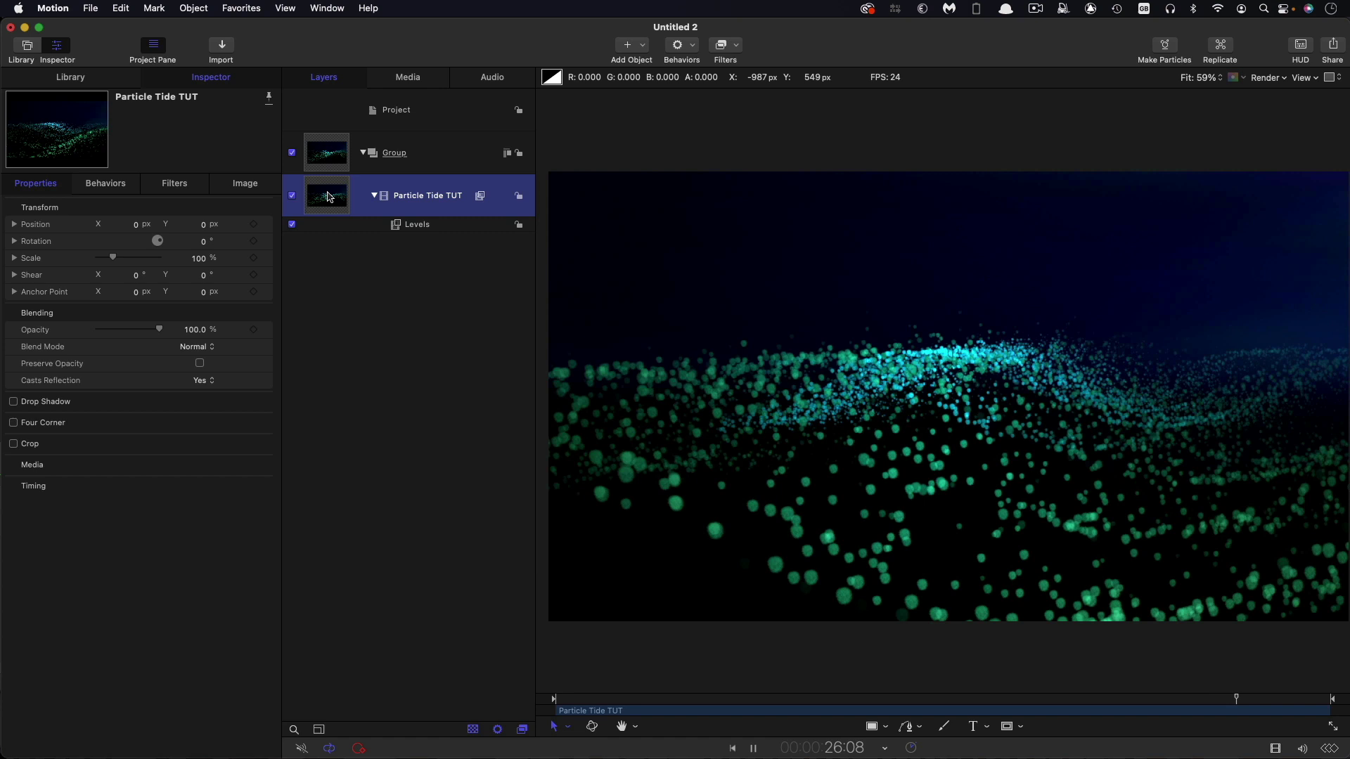
# Duplicate the Particle Tide TUT layer, stop playback, and hide the original clip
pyautogui.rightClick(330, 198)
pyautogui.click(361, 247)
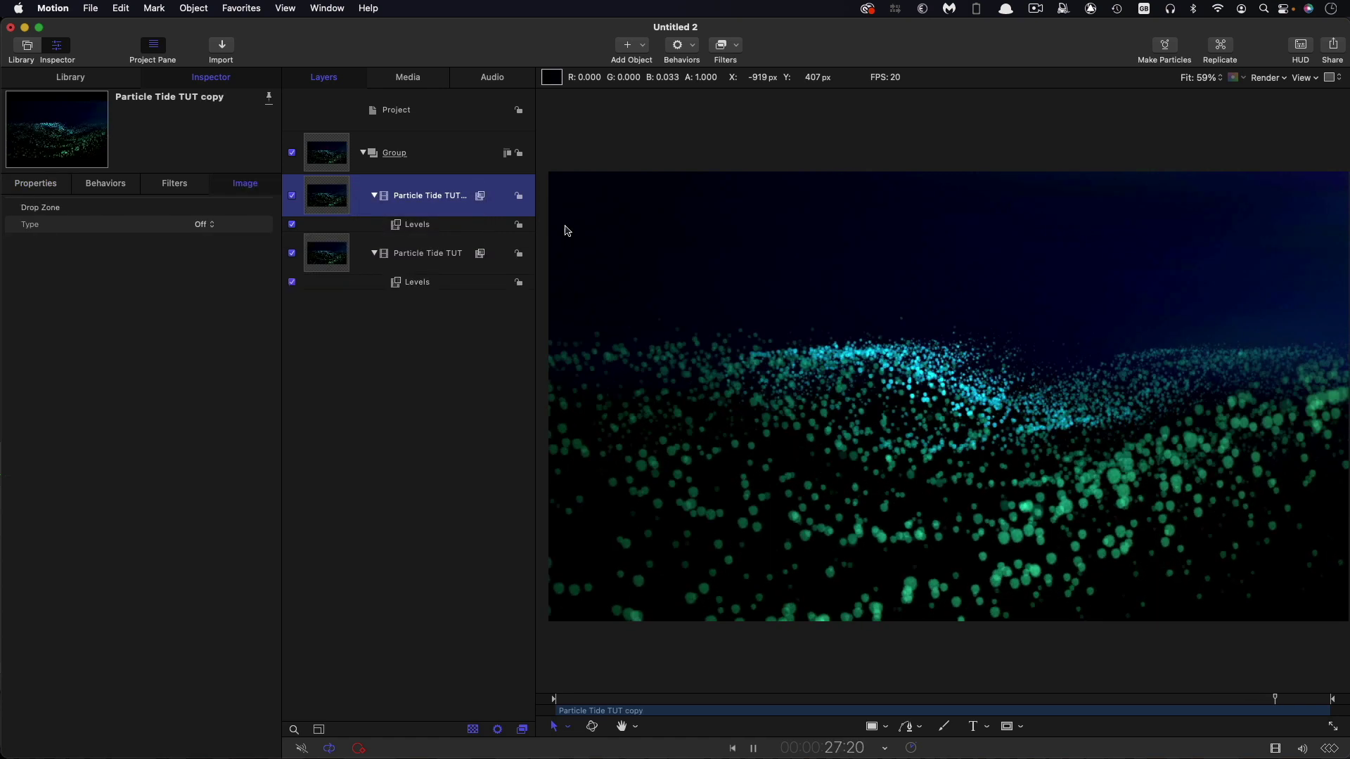
pyautogui.press('space')
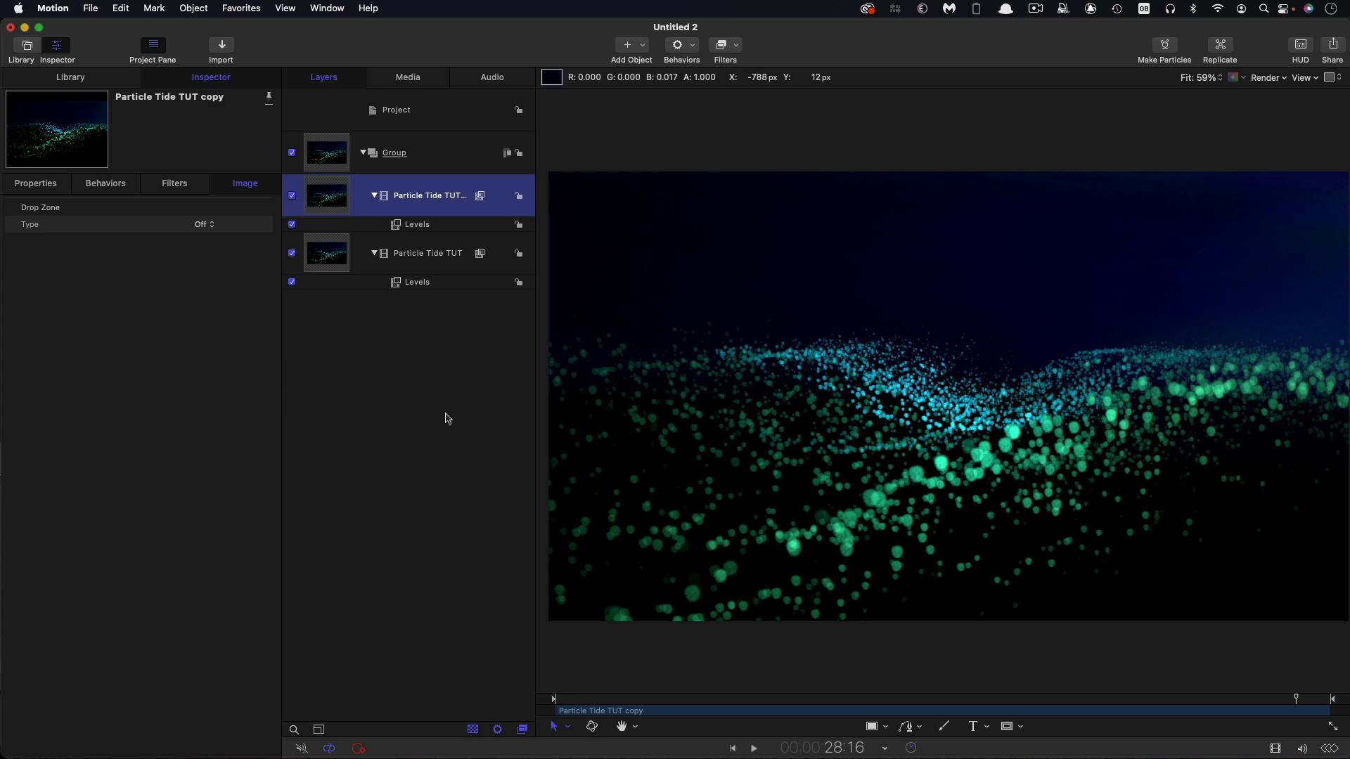
pyautogui.click(293, 254)
# Add a Channel Mixer with Alpha-Red, Green and Blue at 1 and Alpha-Alpha at 0
pyautogui.click(735, 46)
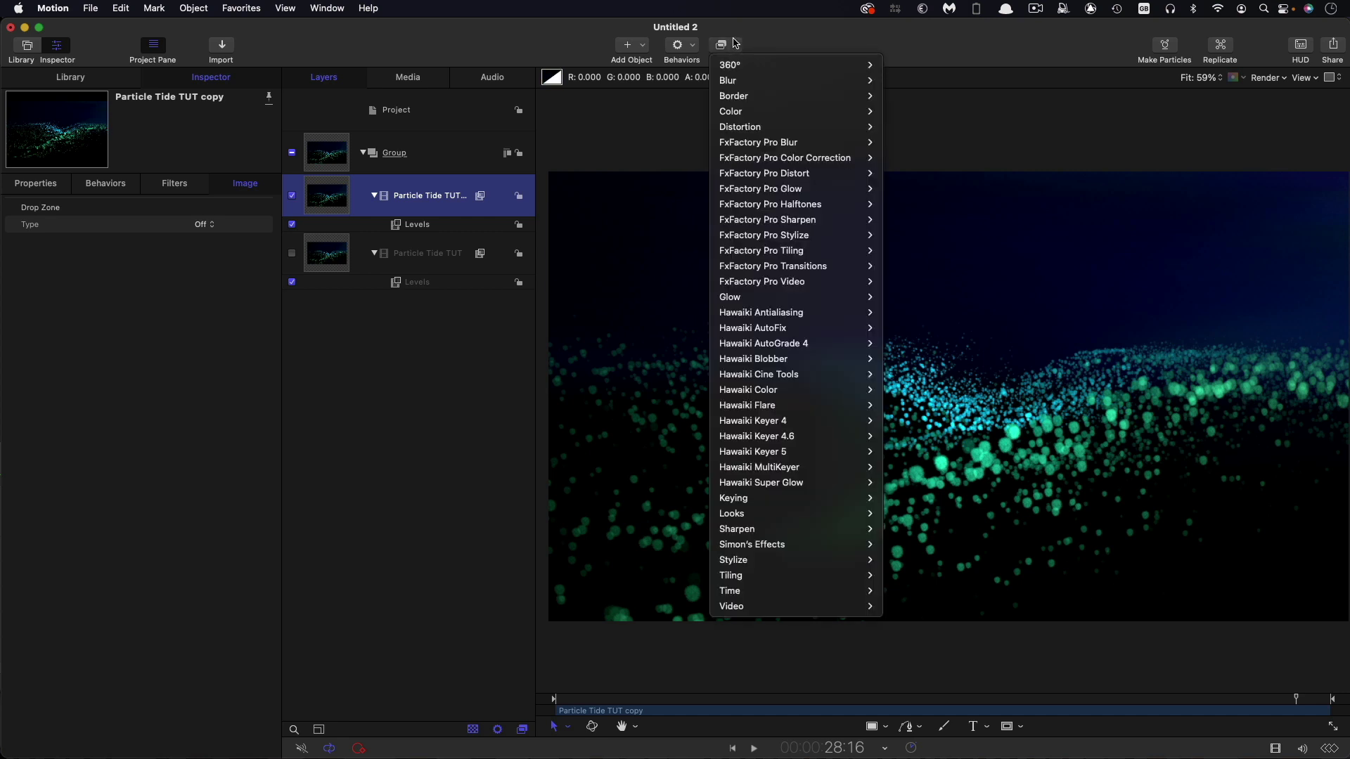
pyautogui.moveTo(732, 113)
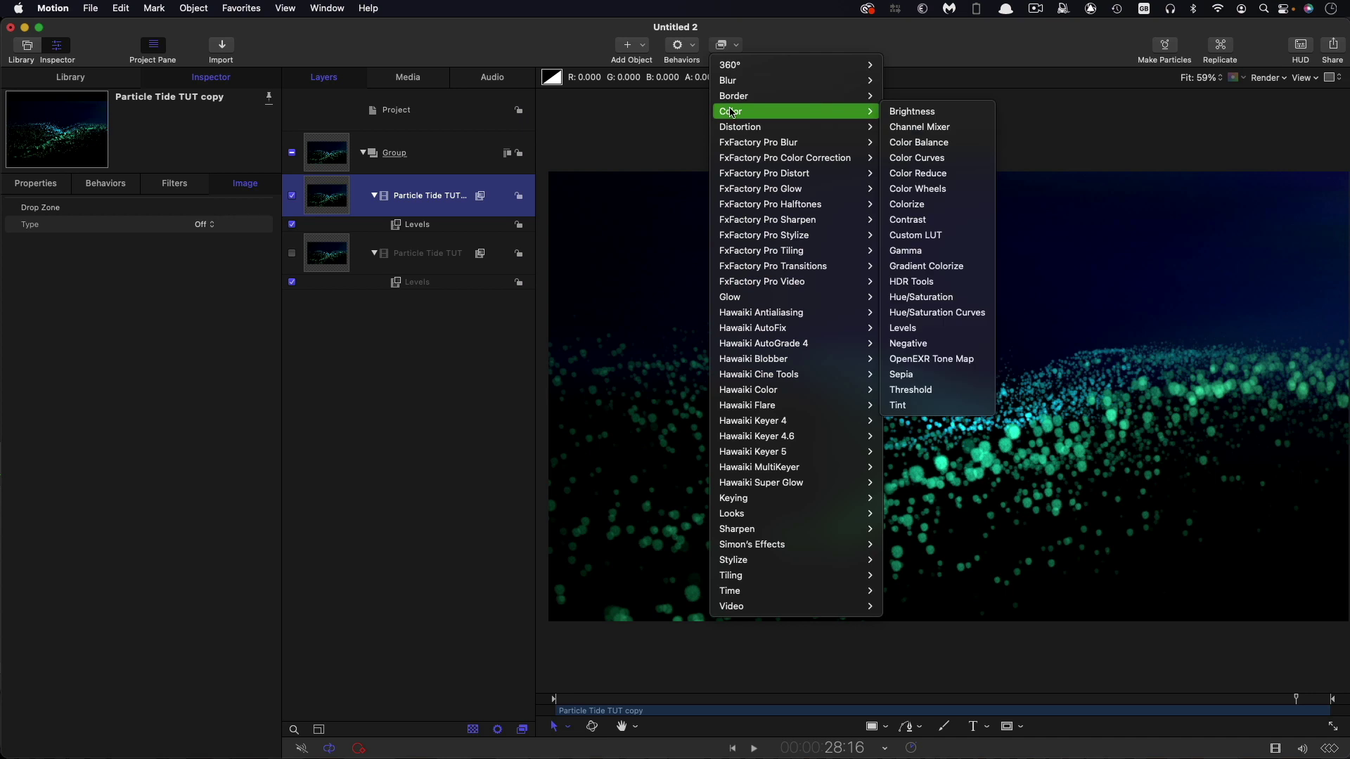
pyautogui.click(406, 315)
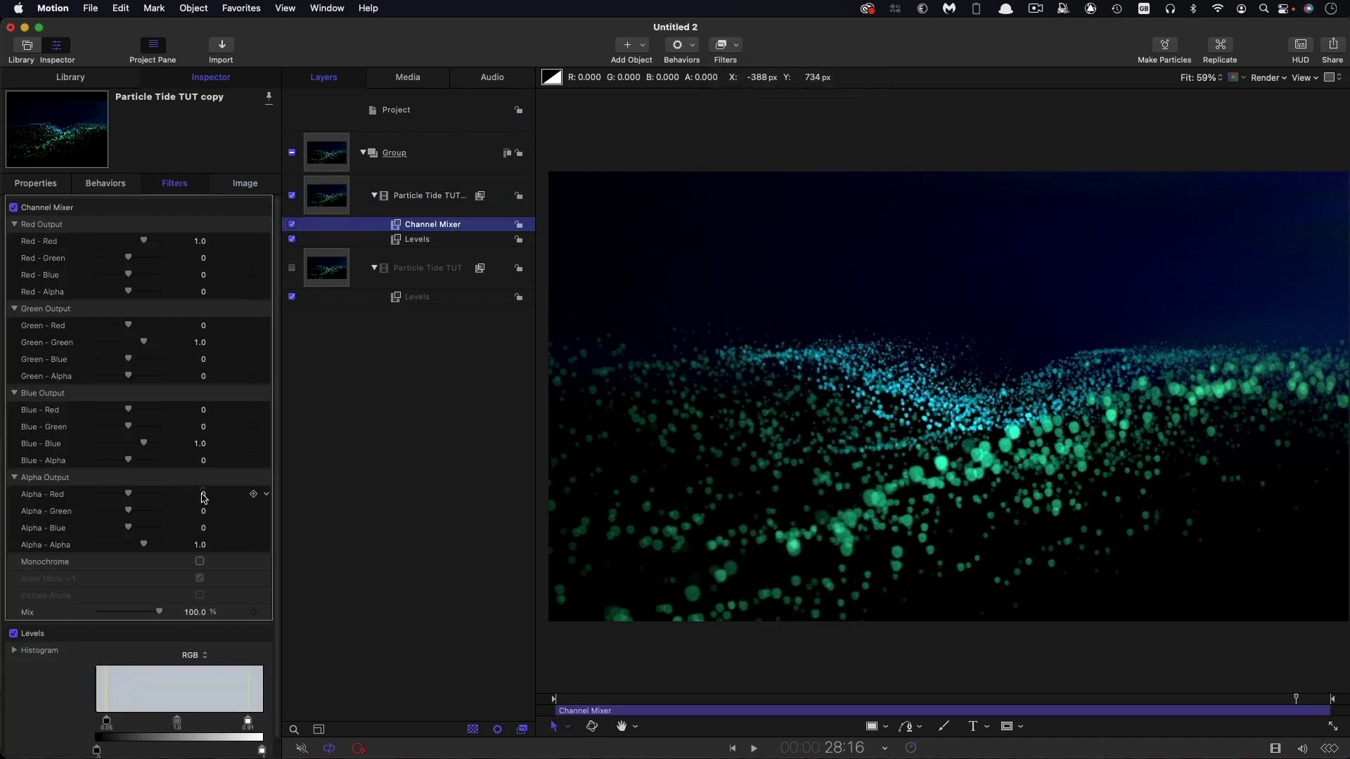
pyautogui.click(204, 495)
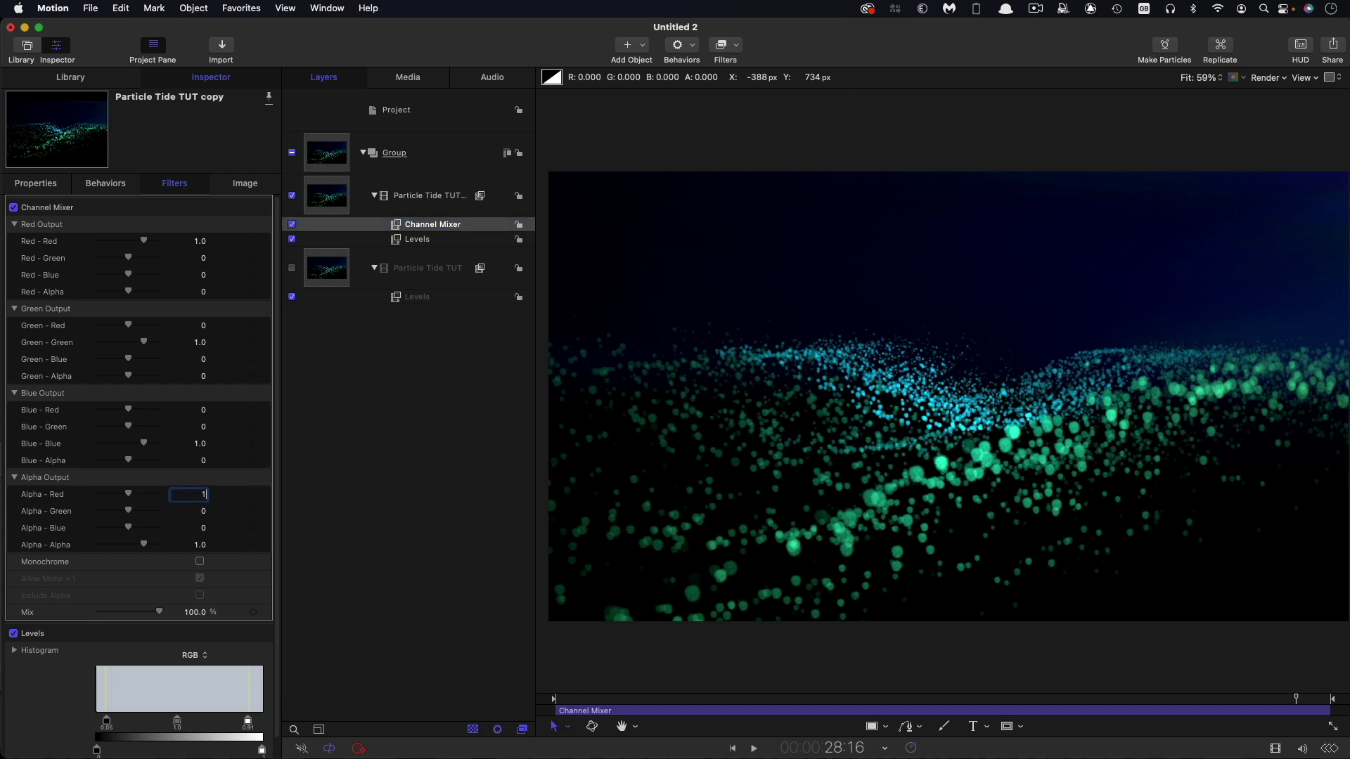
pyautogui.press('Tab')
pyautogui.write('1')
pyautogui.press('Tab')
pyautogui.press('Tab')
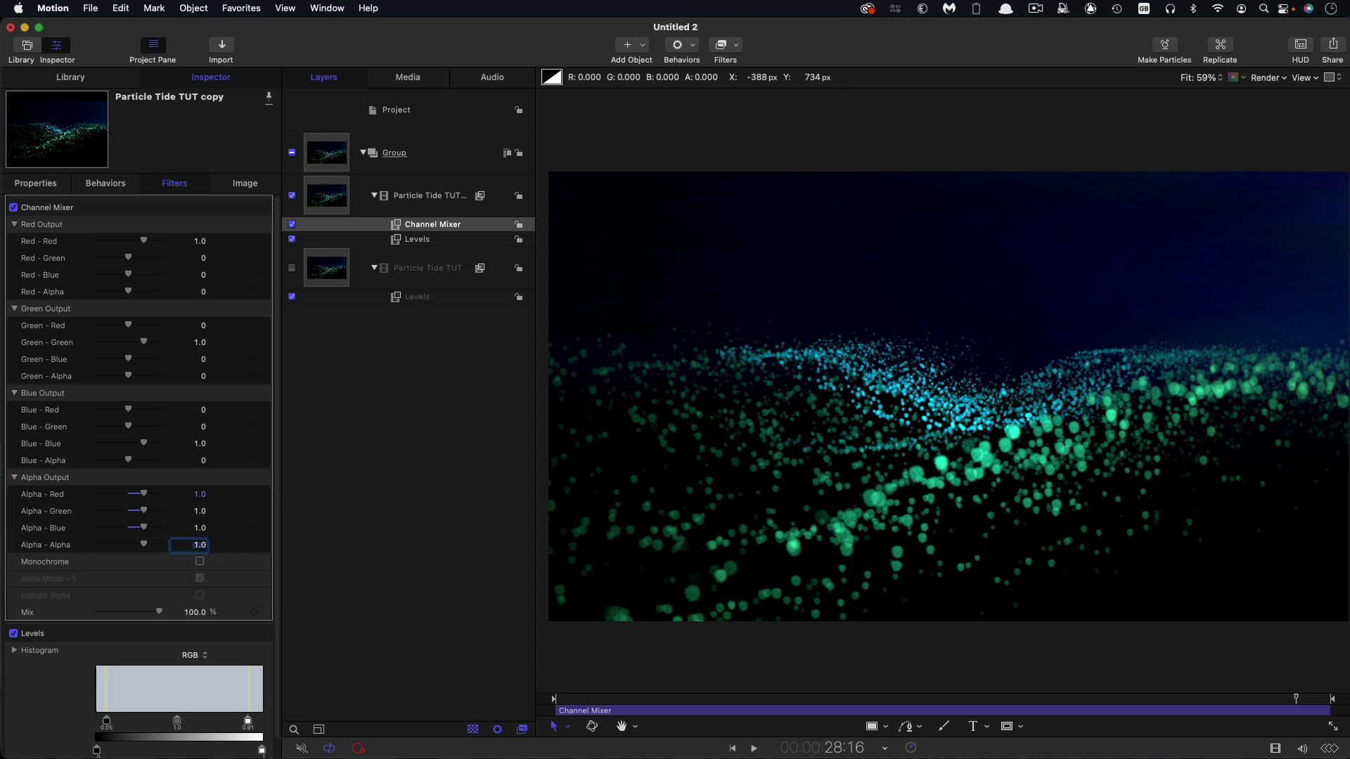
pyautogui.write('0')
pyautogui.press('Return')
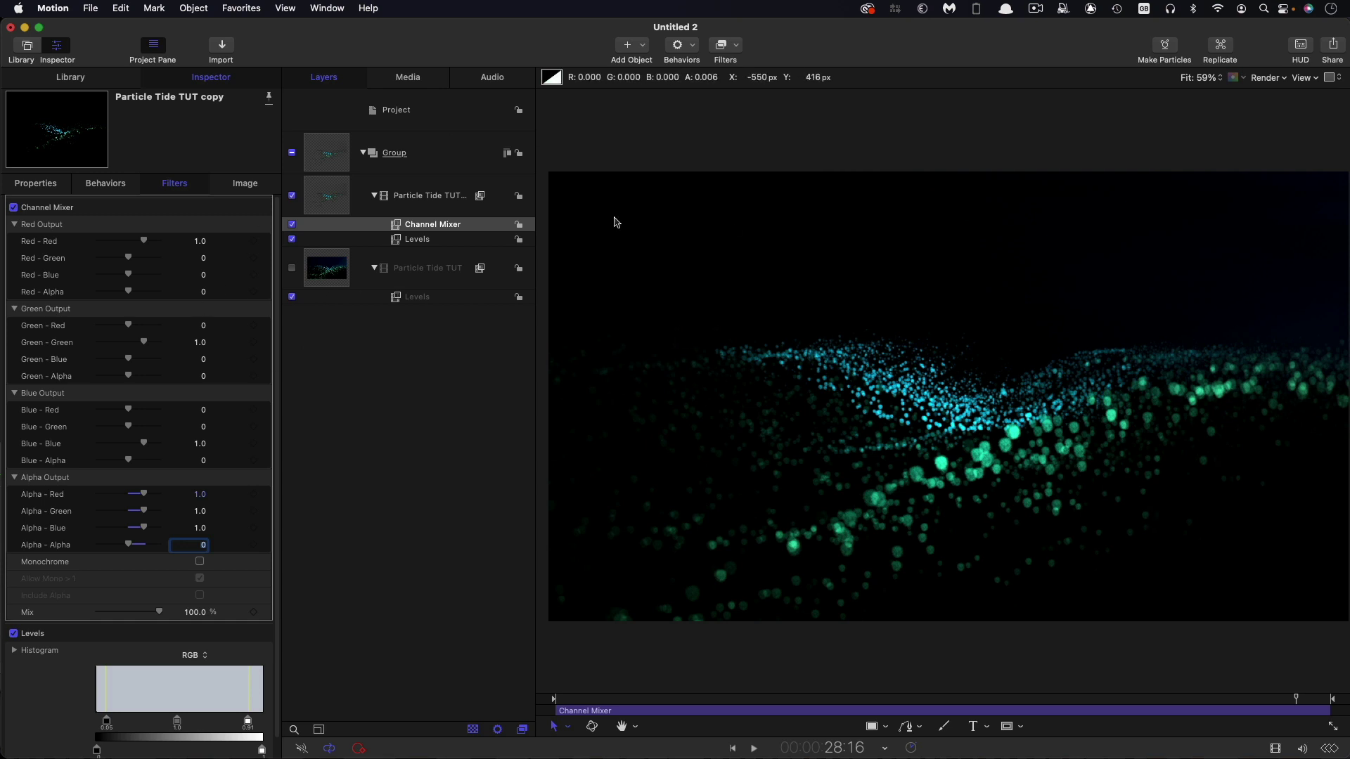
pyautogui.press('Return')
# Add a Gaussian Blur with amount 32 to the Particle Tide TUT copy
pyautogui.click(327, 190)
pyautogui.click(735, 46)
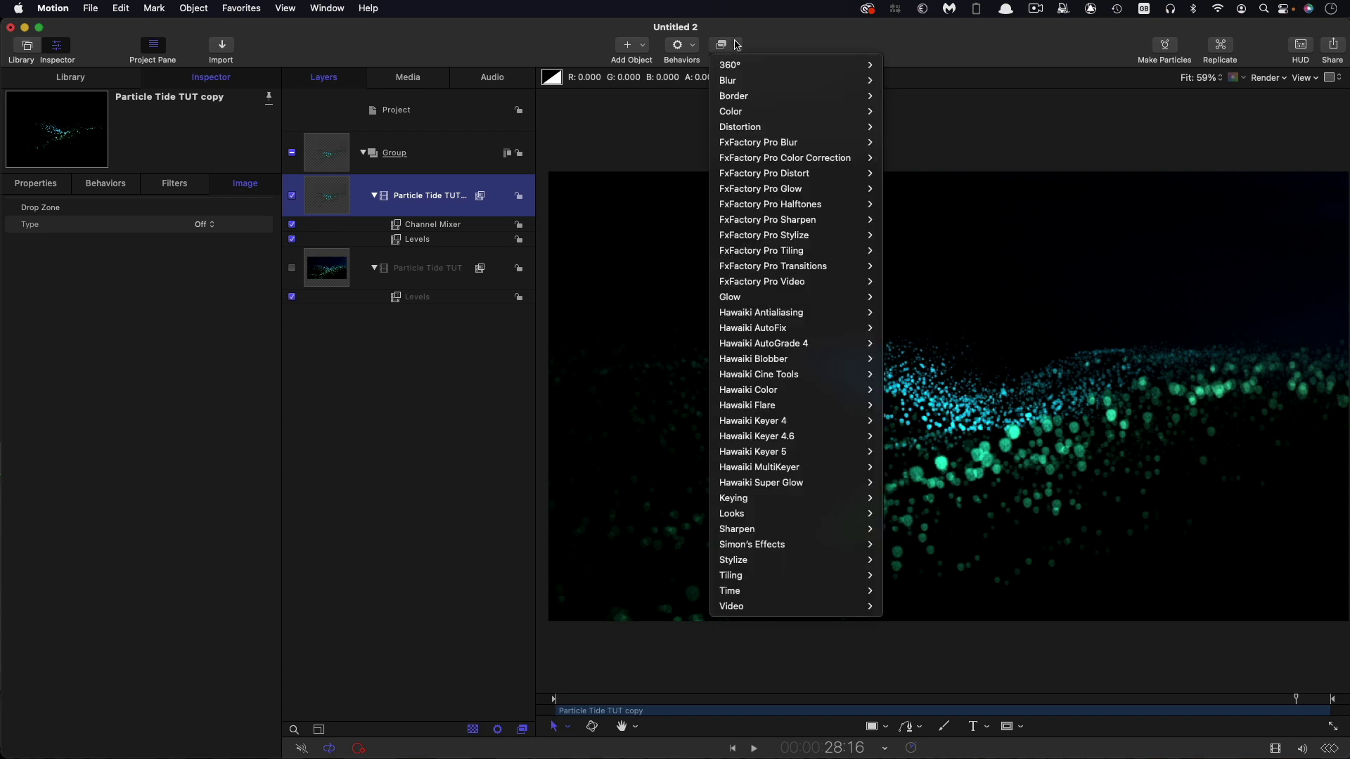
pyautogui.moveTo(844, 81)
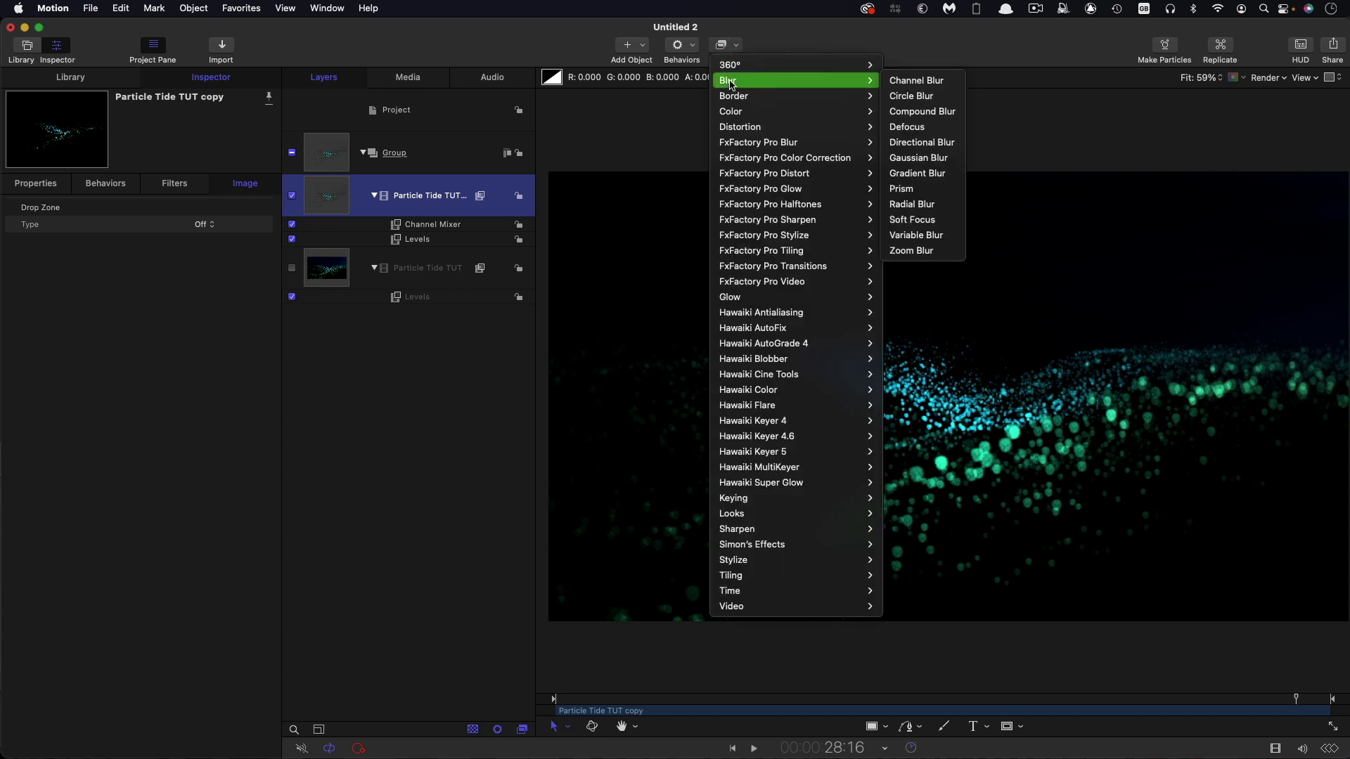
pyautogui.click(932, 161)
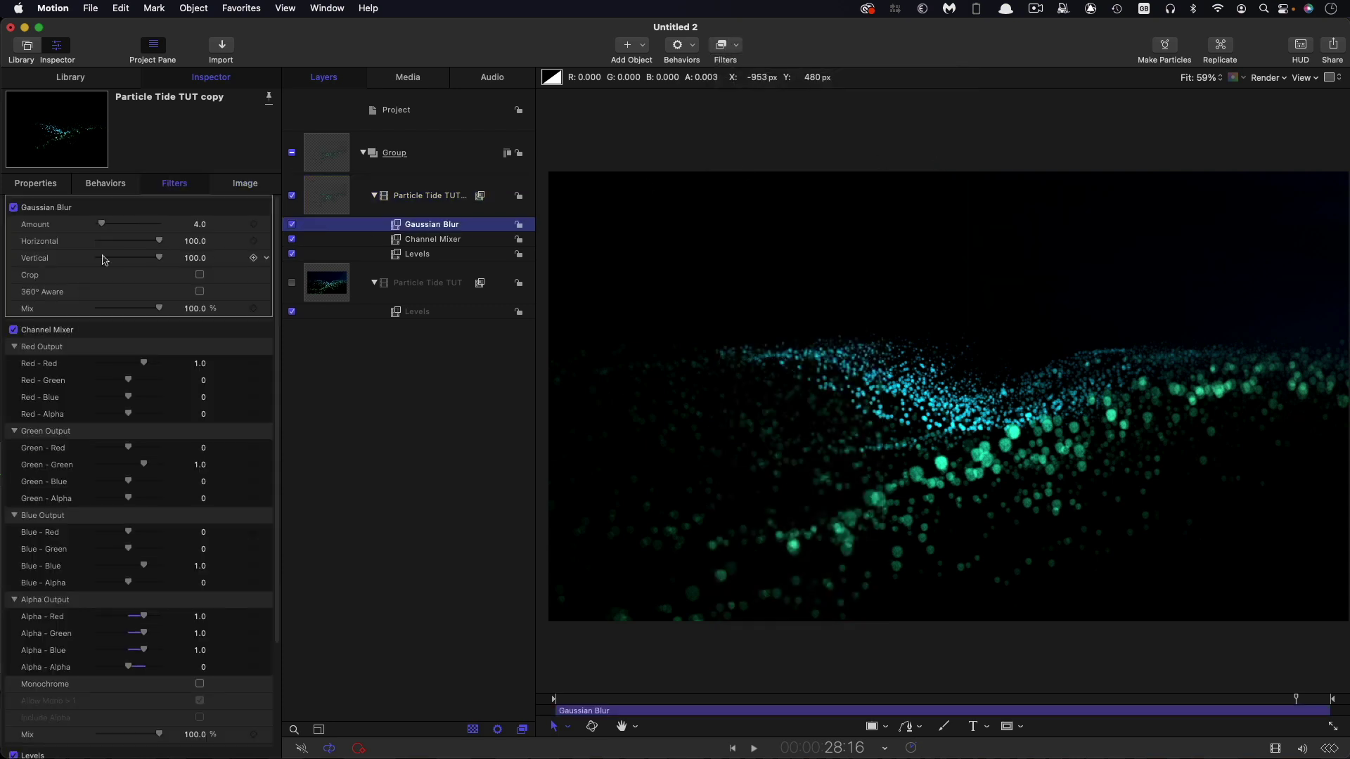
pyautogui.click(200, 225)
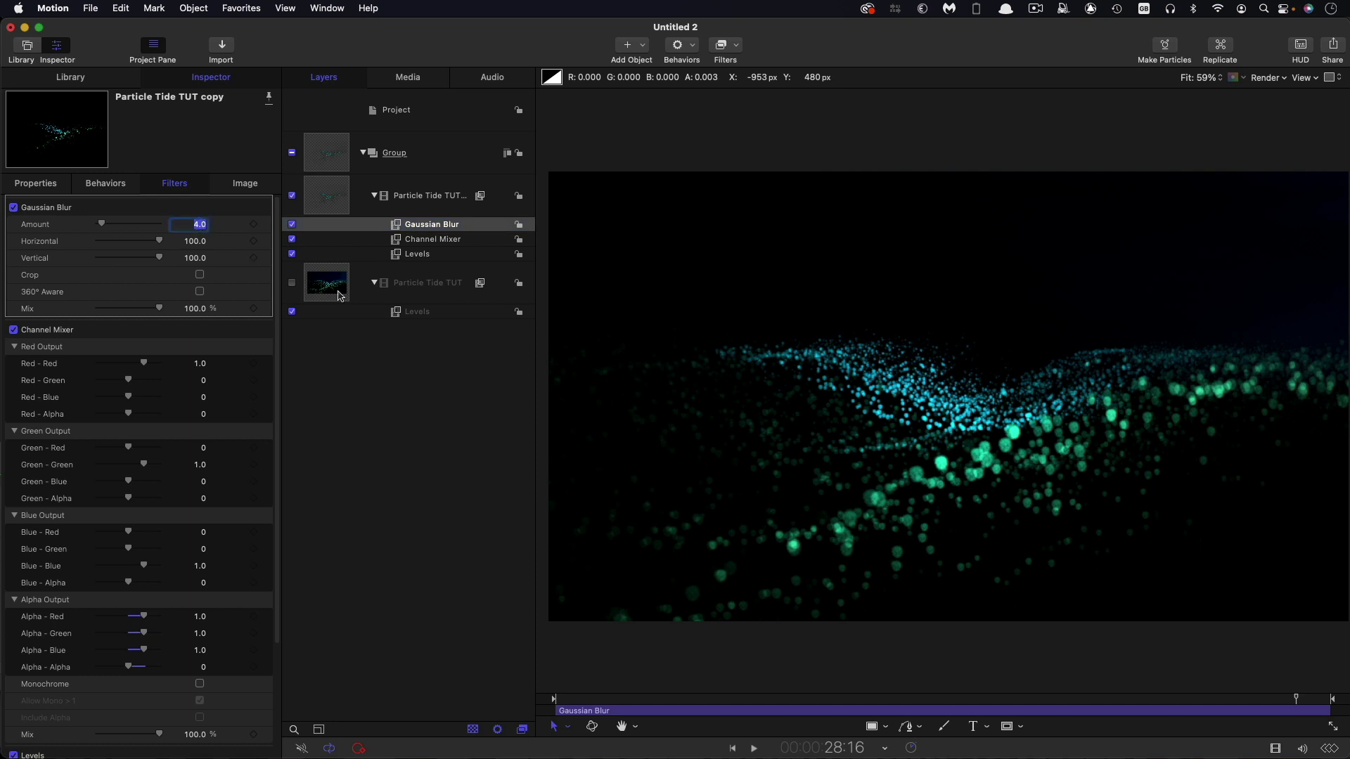
pyautogui.write('32')
pyautogui.press('Return')
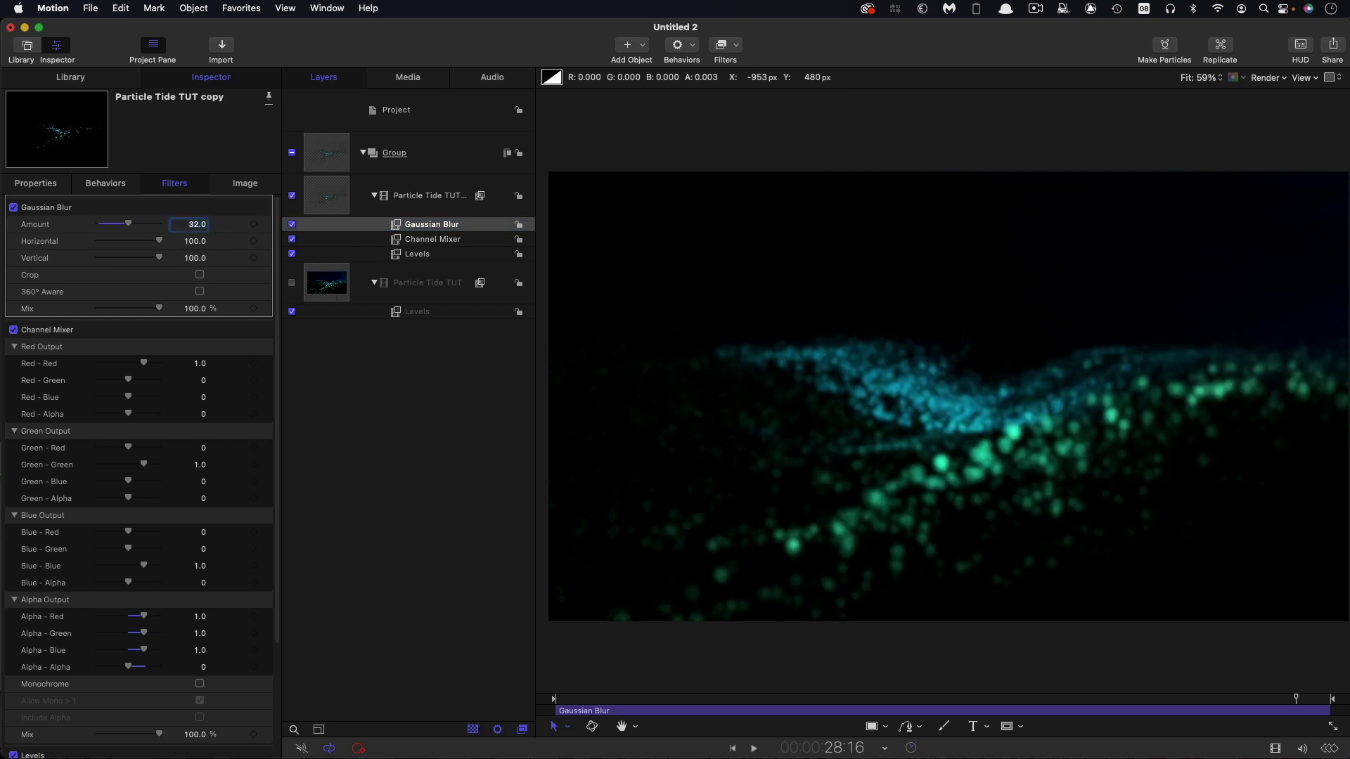
# Duplicate the blur and set the copy to amount 128 with 40% mix
pyautogui.rightClick(394, 224)
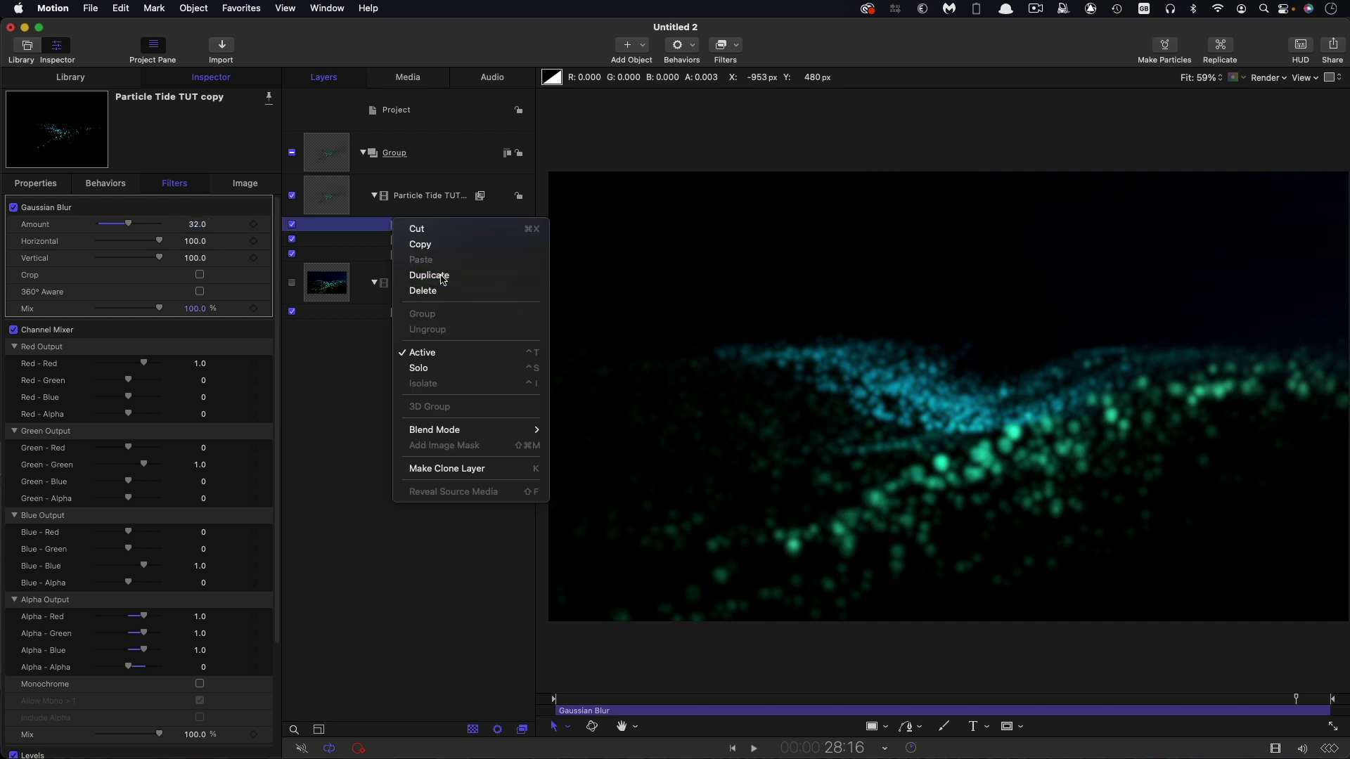
pyautogui.click(443, 280)
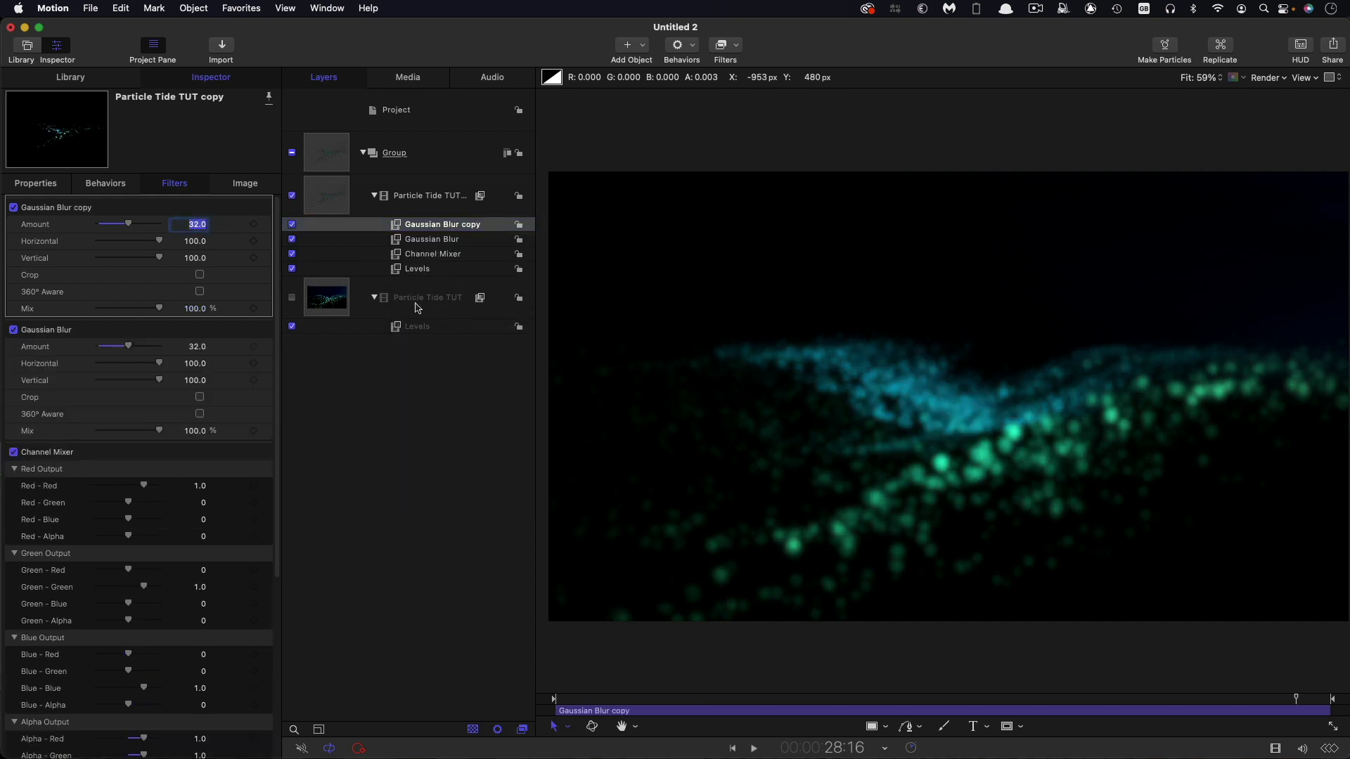
pyautogui.write('128')
pyautogui.press('Return')
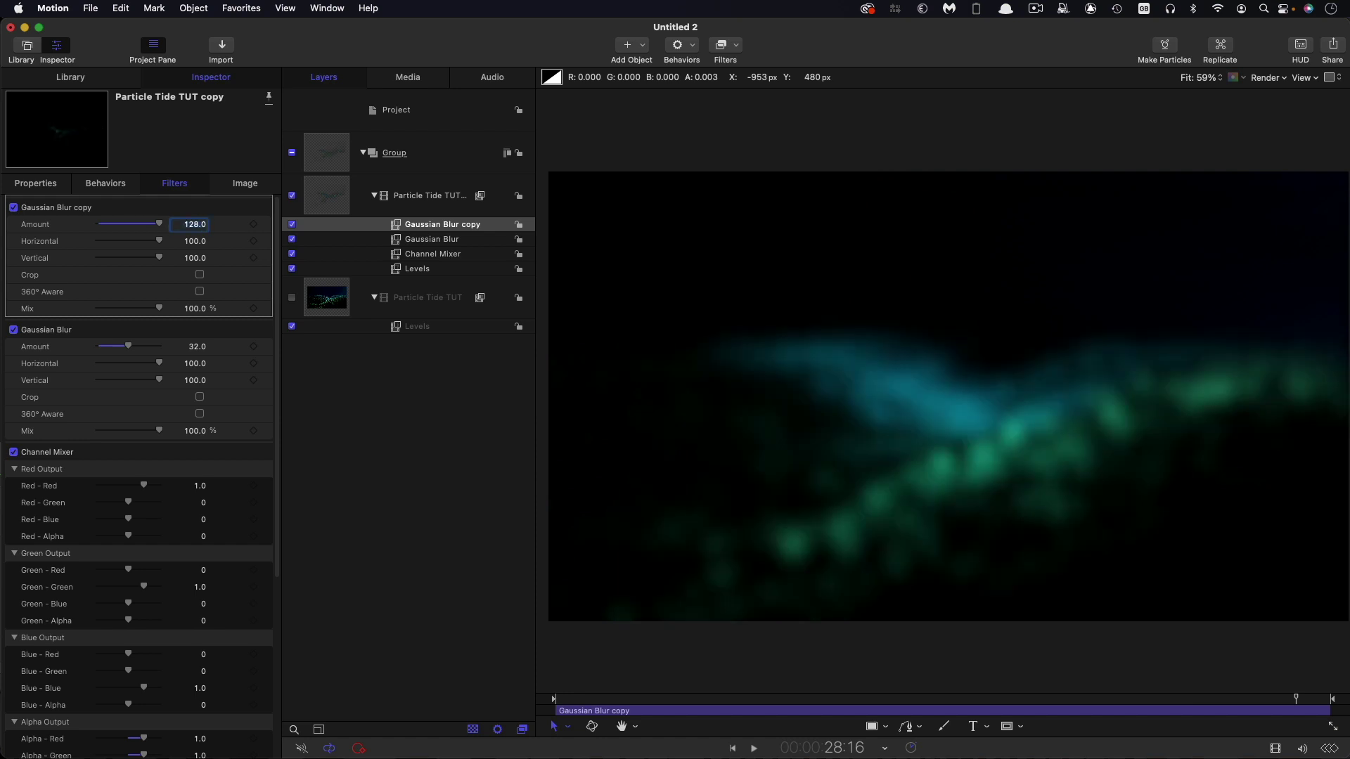
pyautogui.click(196, 308)
pyautogui.write('40')
pyautogui.press('Return')
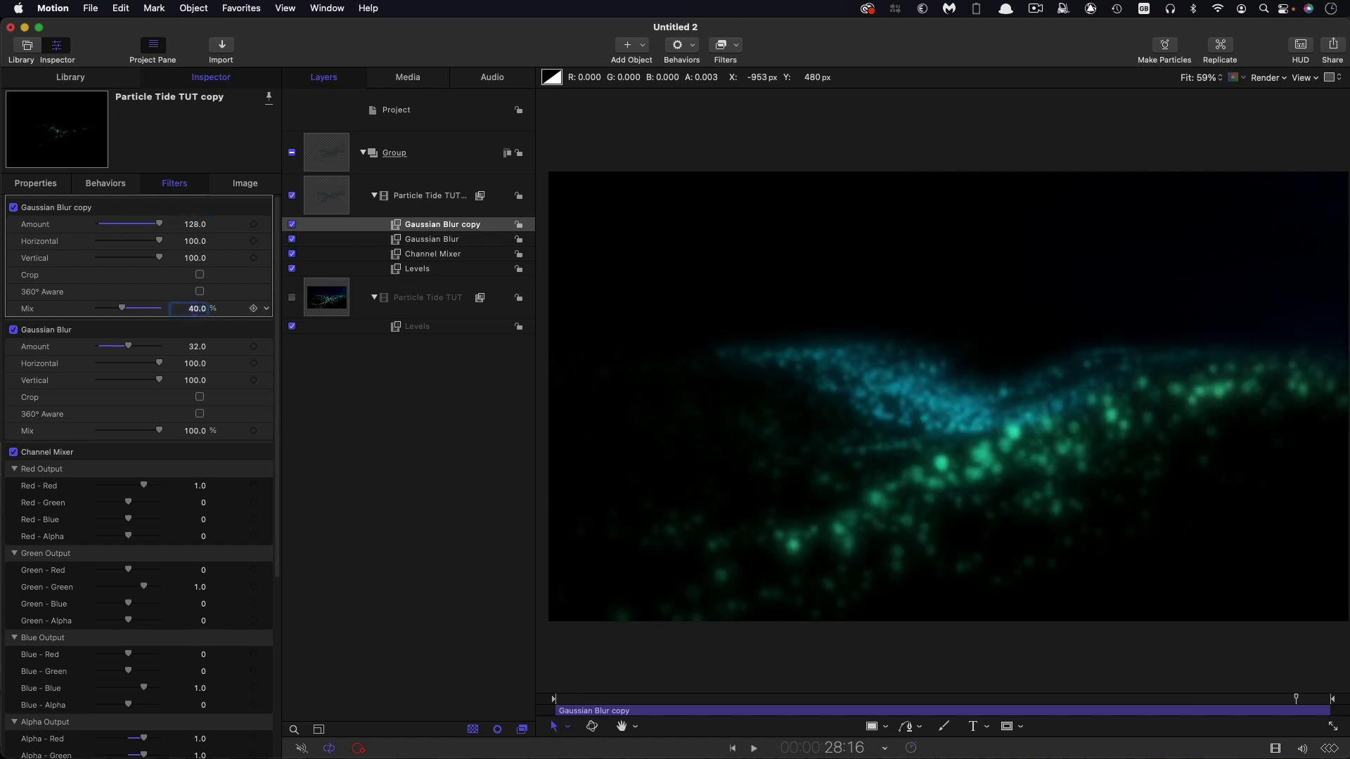
# Duplicate the blur again with amount 512 and 20% mix
pyautogui.rightClick(398, 223)
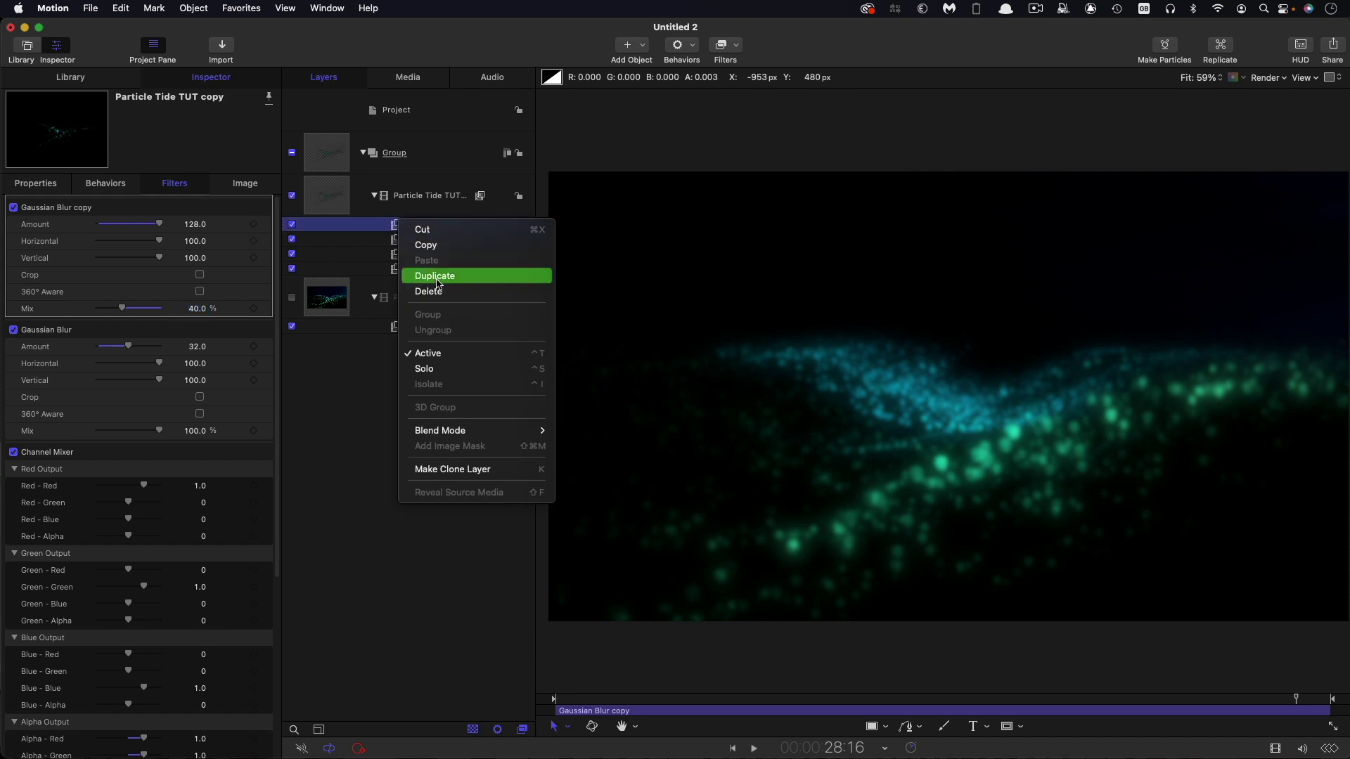
pyautogui.click(434, 276)
pyautogui.click(196, 225)
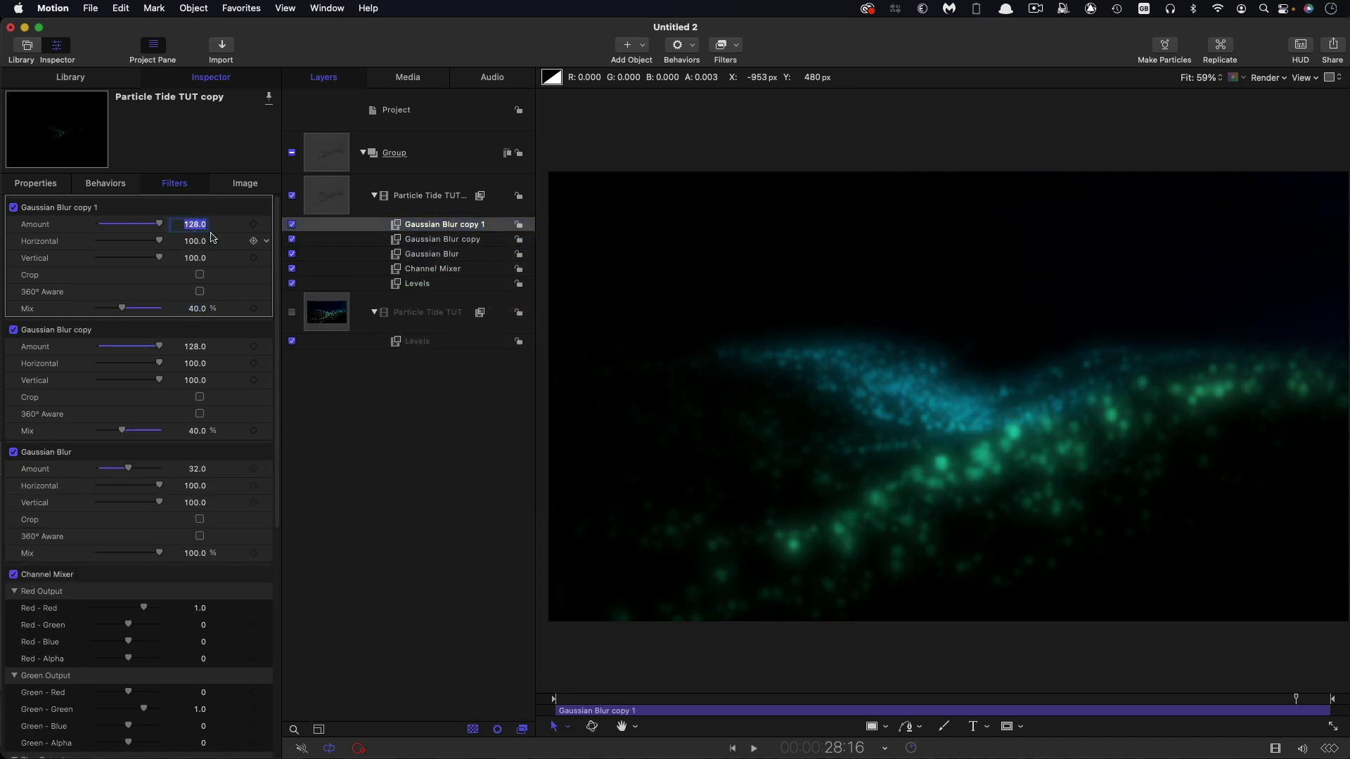
pyautogui.write('512')
pyautogui.press('Tab')
pyautogui.press('Tab')
pyautogui.press('Tab')
pyautogui.press('Tab')
pyautogui.press('Tab')
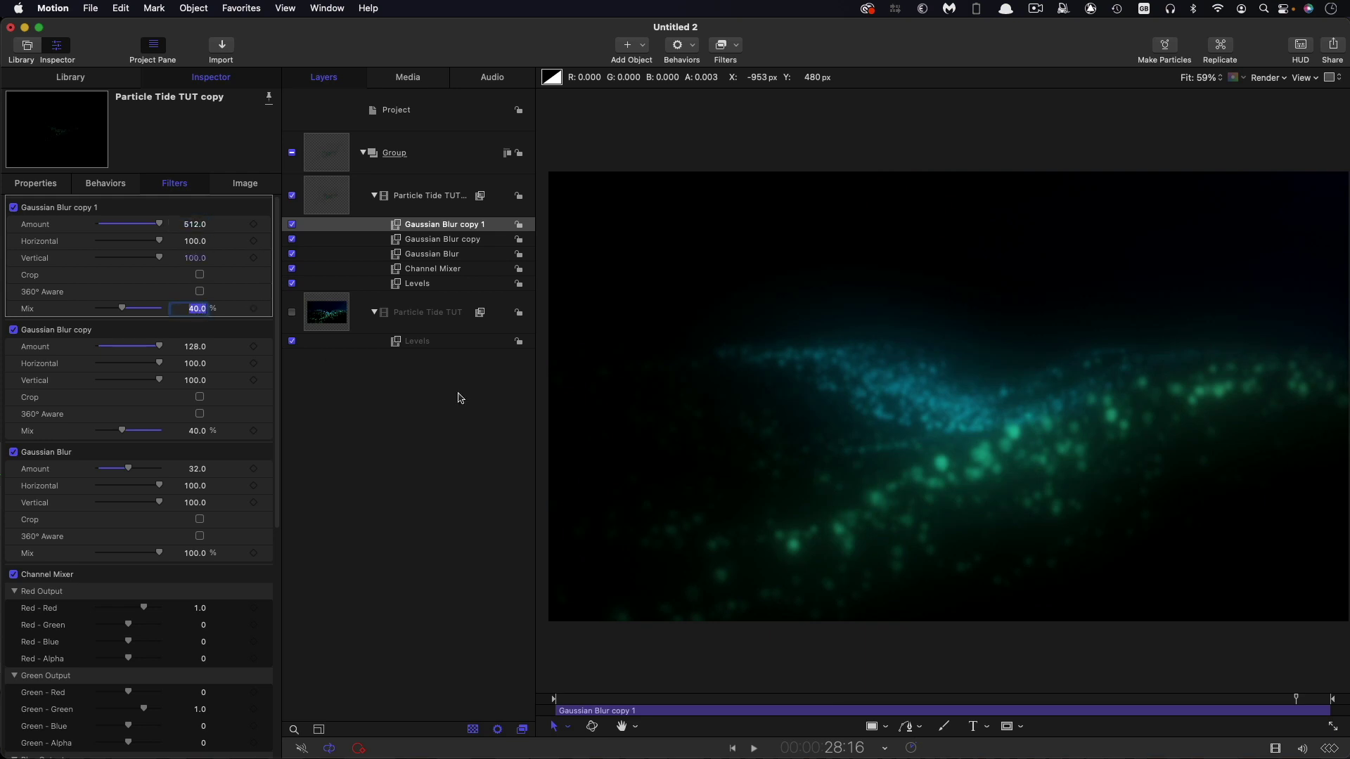
pyautogui.write('20')
pyautogui.press('Return')
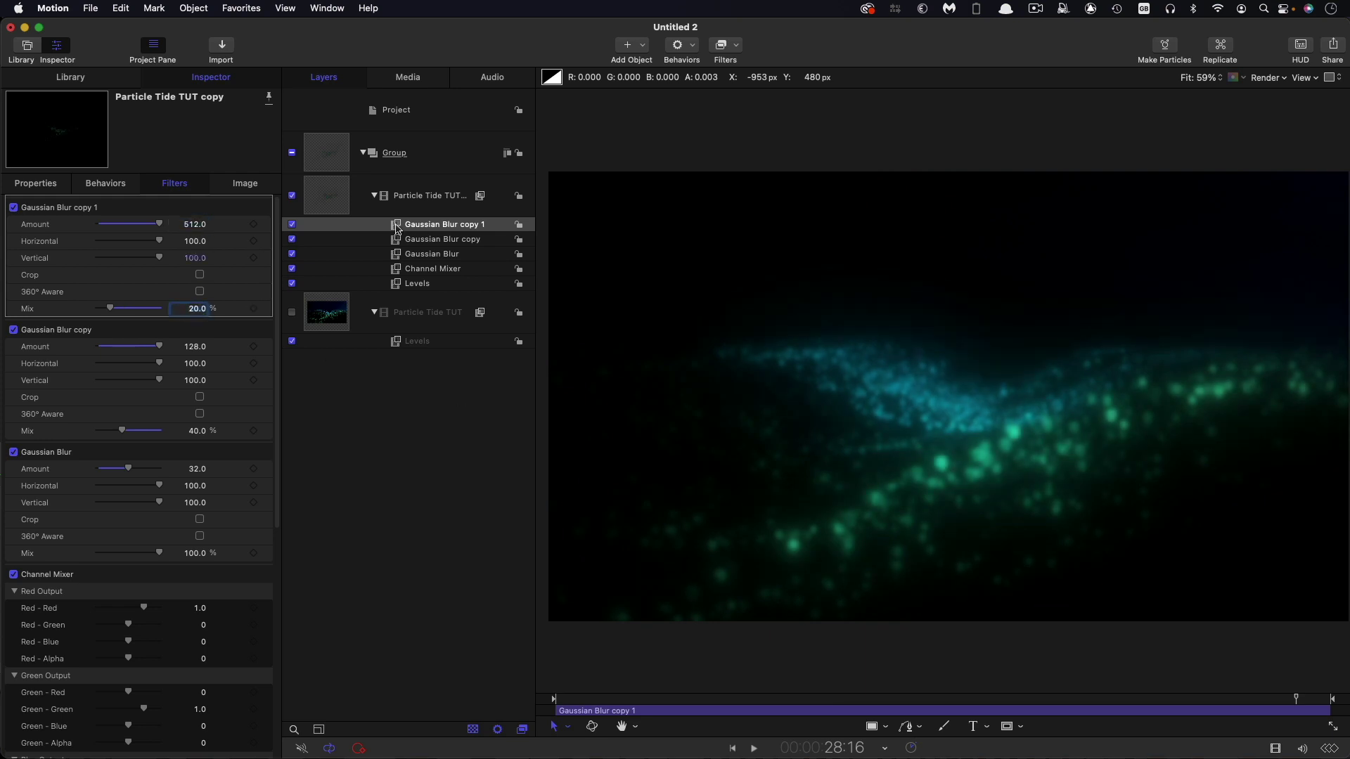
# Add a fourth Gaussian Blur copy with amount 1024
pyautogui.rightClick(396, 225)
pyautogui.click(440, 278)
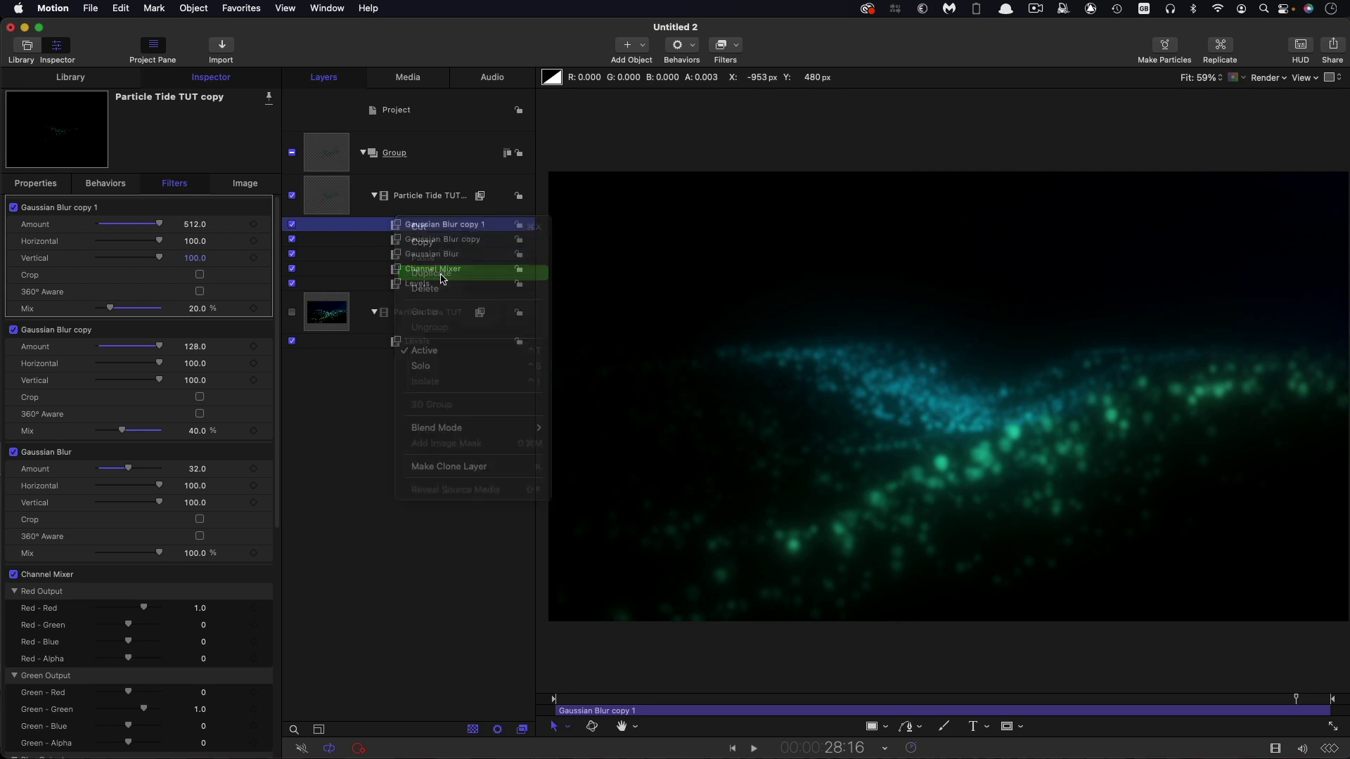
pyautogui.click(191, 224)
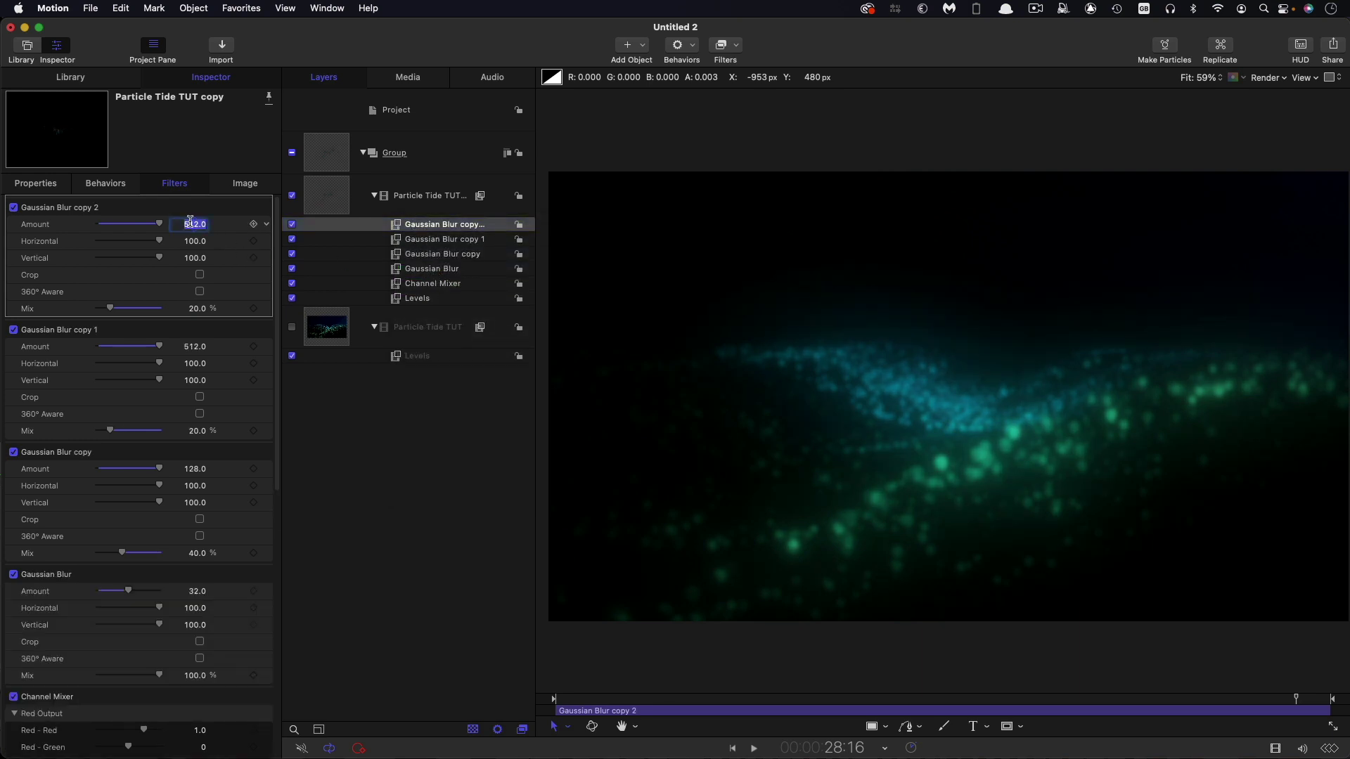
pyautogui.write('1024')
pyautogui.press('Return')
# Re-enable the original Particle Tide TUT layer and toggle the blurred copy to compare
pyautogui.click(292, 327)
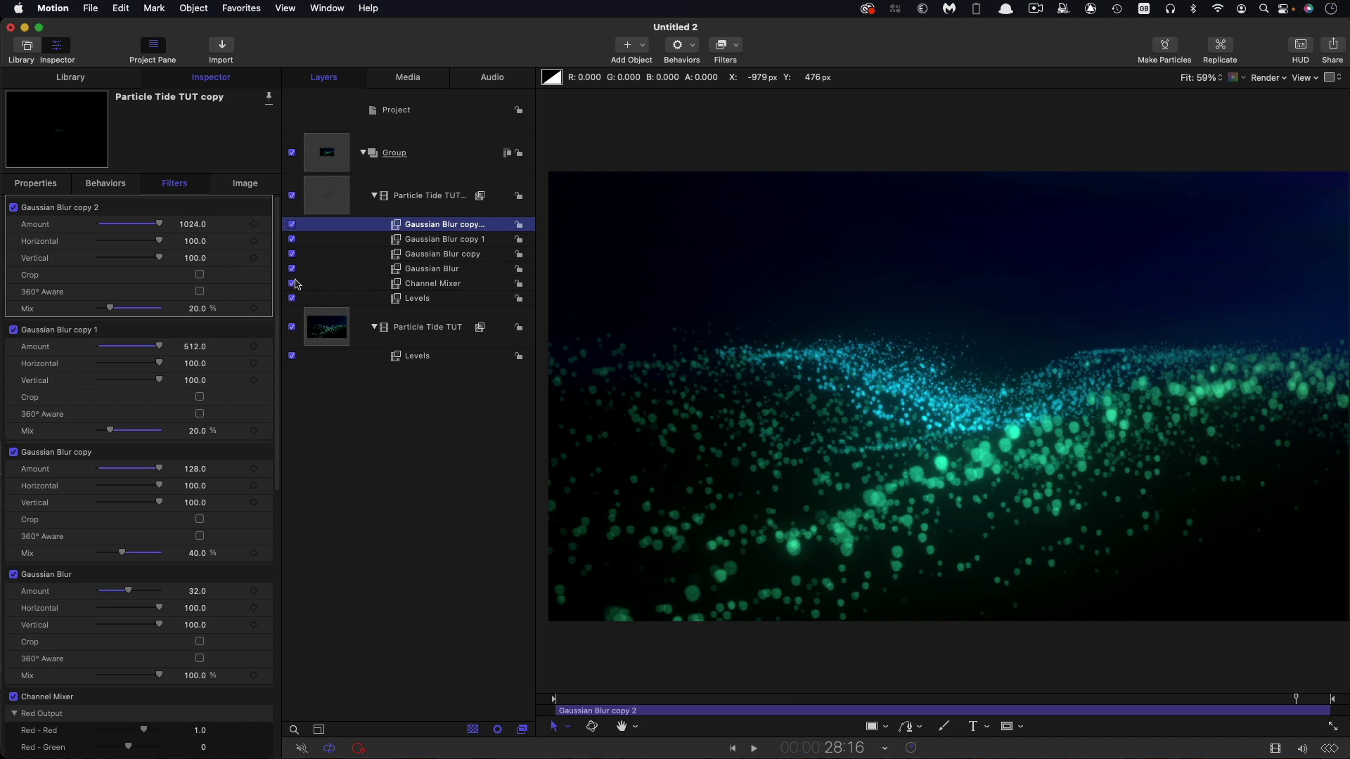
pyautogui.click(291, 196)
pyautogui.click(291, 196)
pyautogui.click(292, 196)
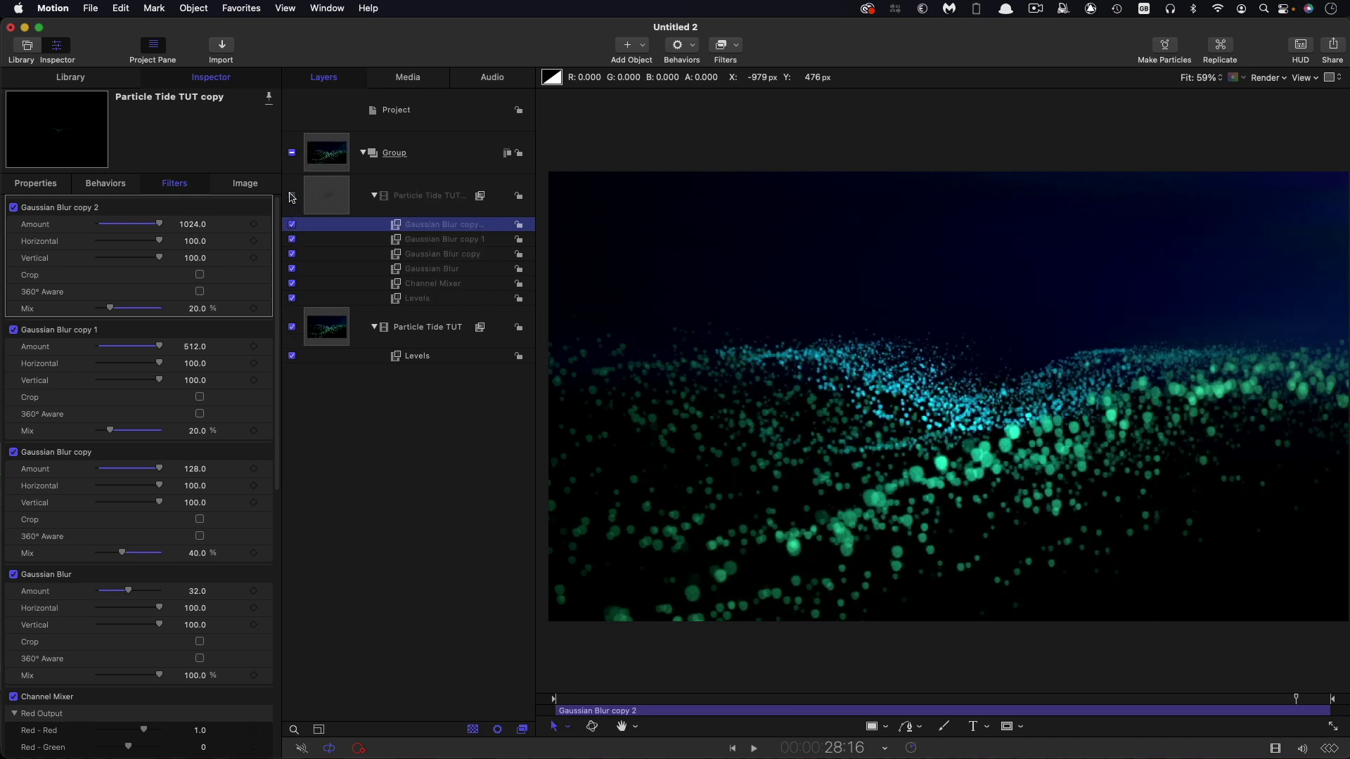
pyautogui.click(292, 197)
# Set the copy's blend mode to Linear Dodge and play back the glow
pyautogui.click(339, 195)
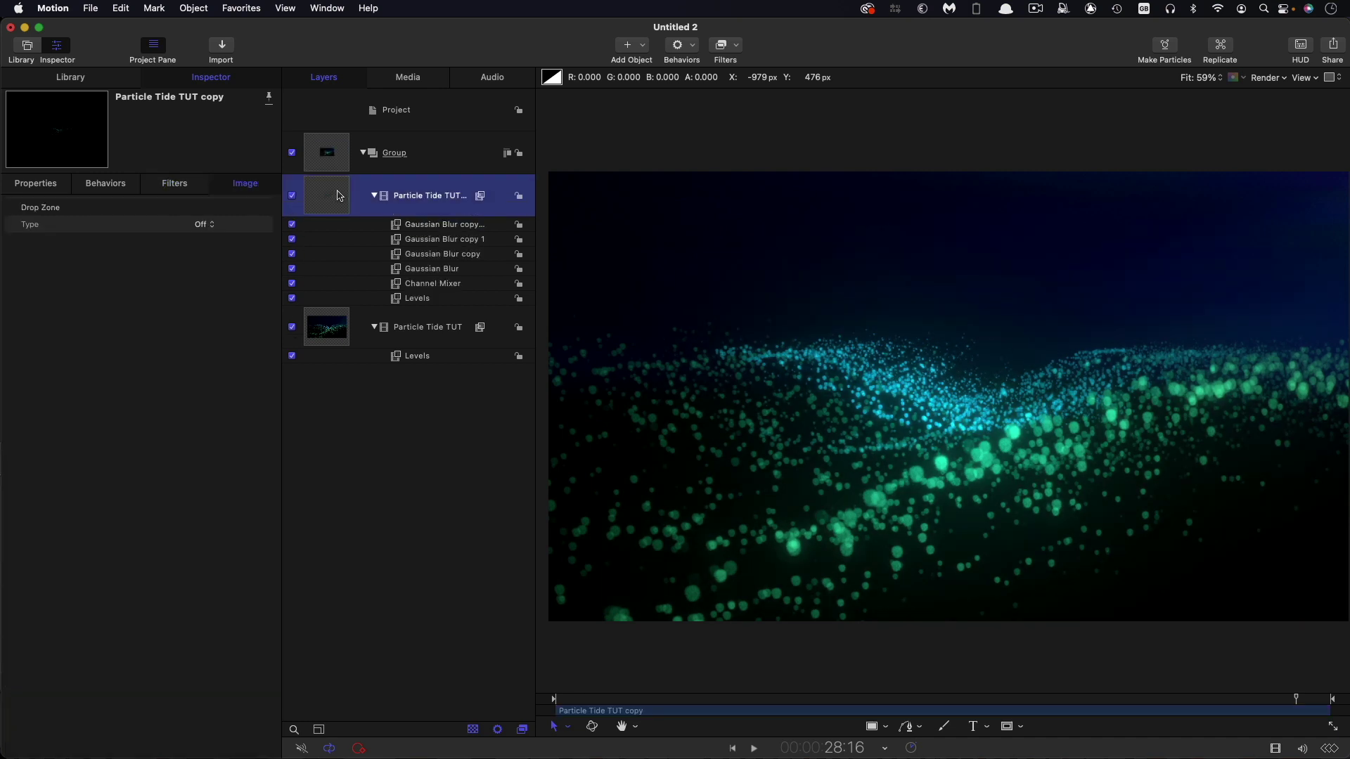
pyautogui.click(35, 185)
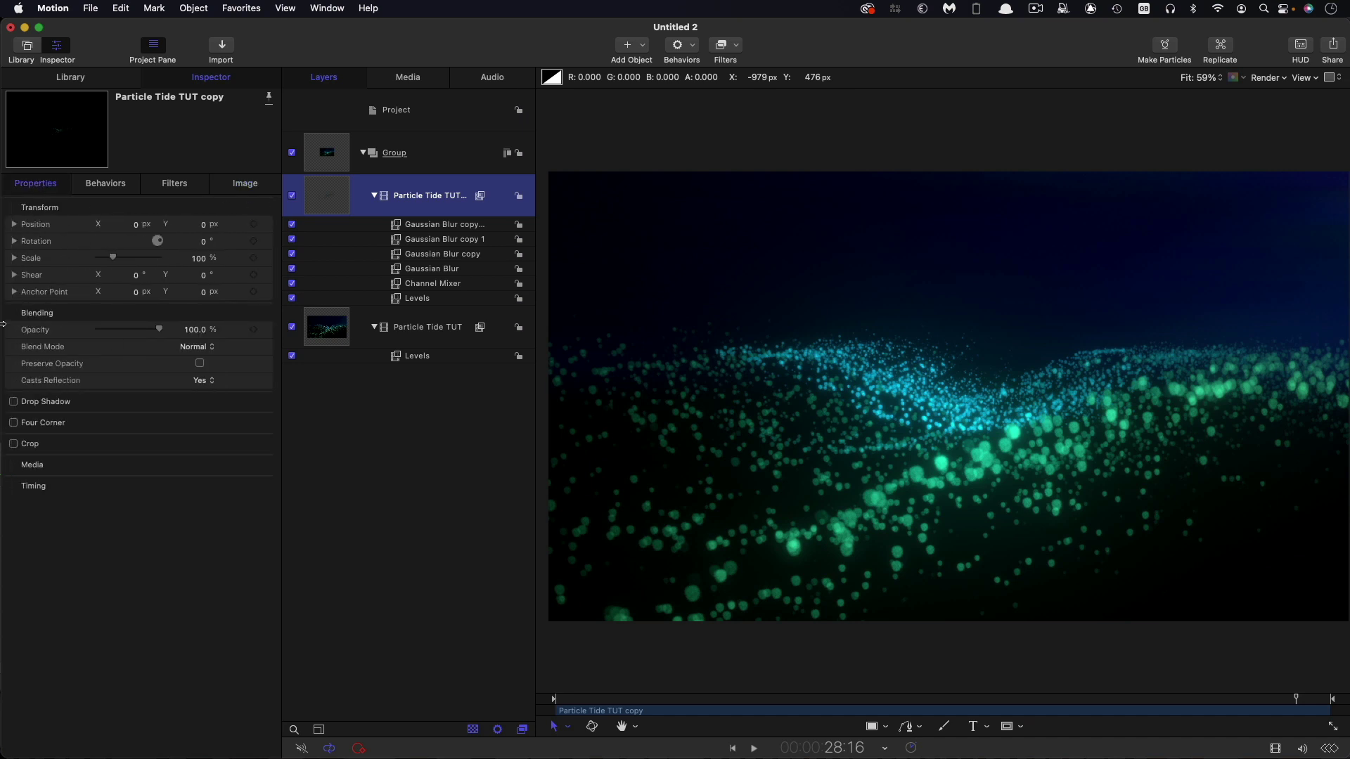
pyautogui.click(204, 348)
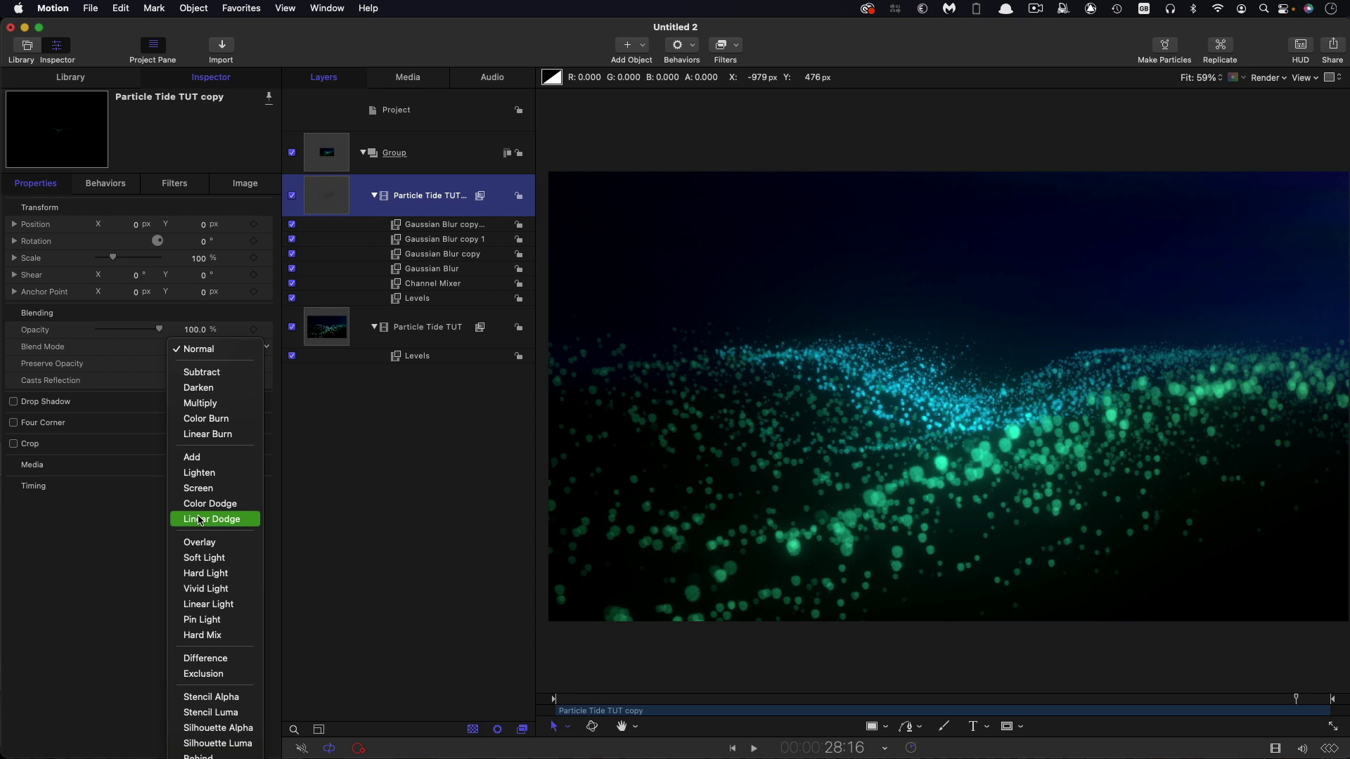
pyautogui.click(203, 459)
pyautogui.click(204, 348)
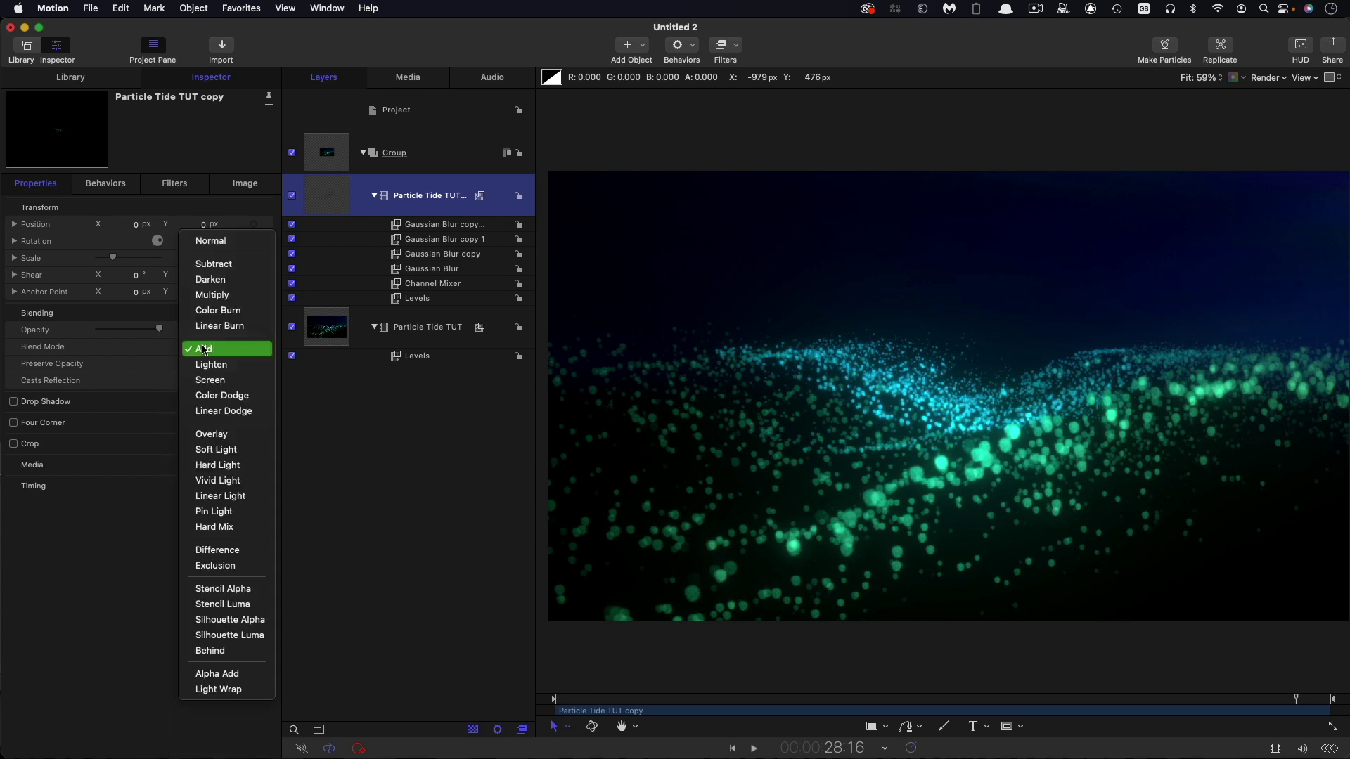
pyautogui.click(223, 411)
pyautogui.moveTo(746, 700); pyautogui.dragTo(707, 702)
pyautogui.press('space')
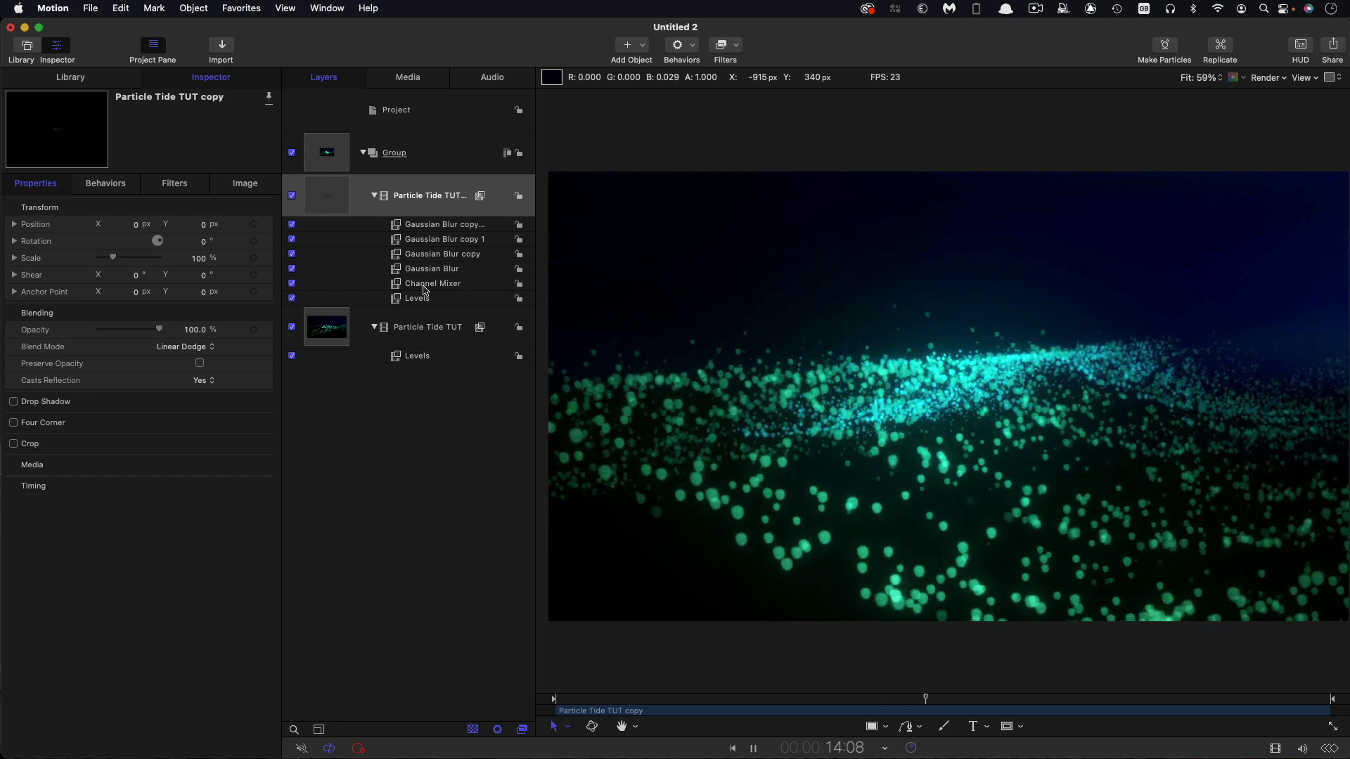
# Drag the copy's Levels white point lower to intensify the glow
pyautogui.click(401, 300)
pyautogui.press('space')
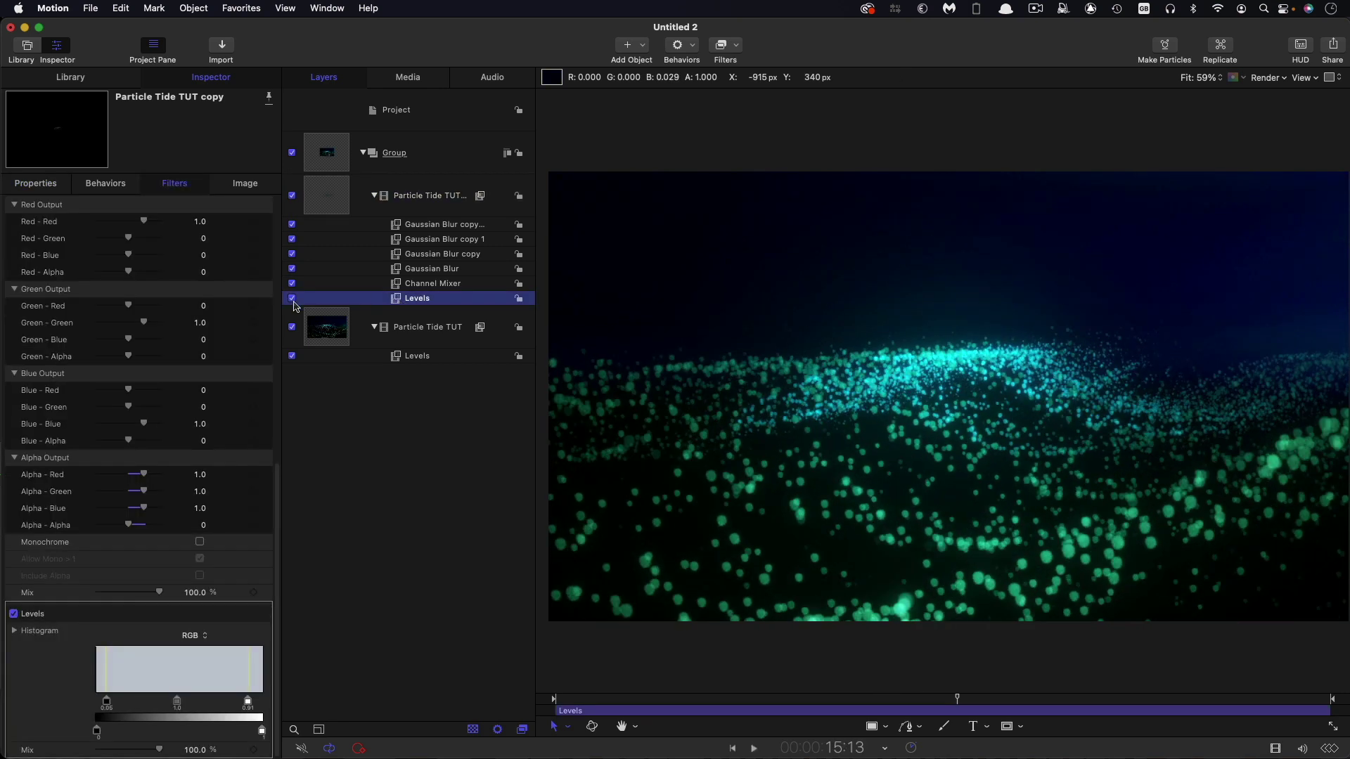
pyautogui.scroll(5, 208, 488)
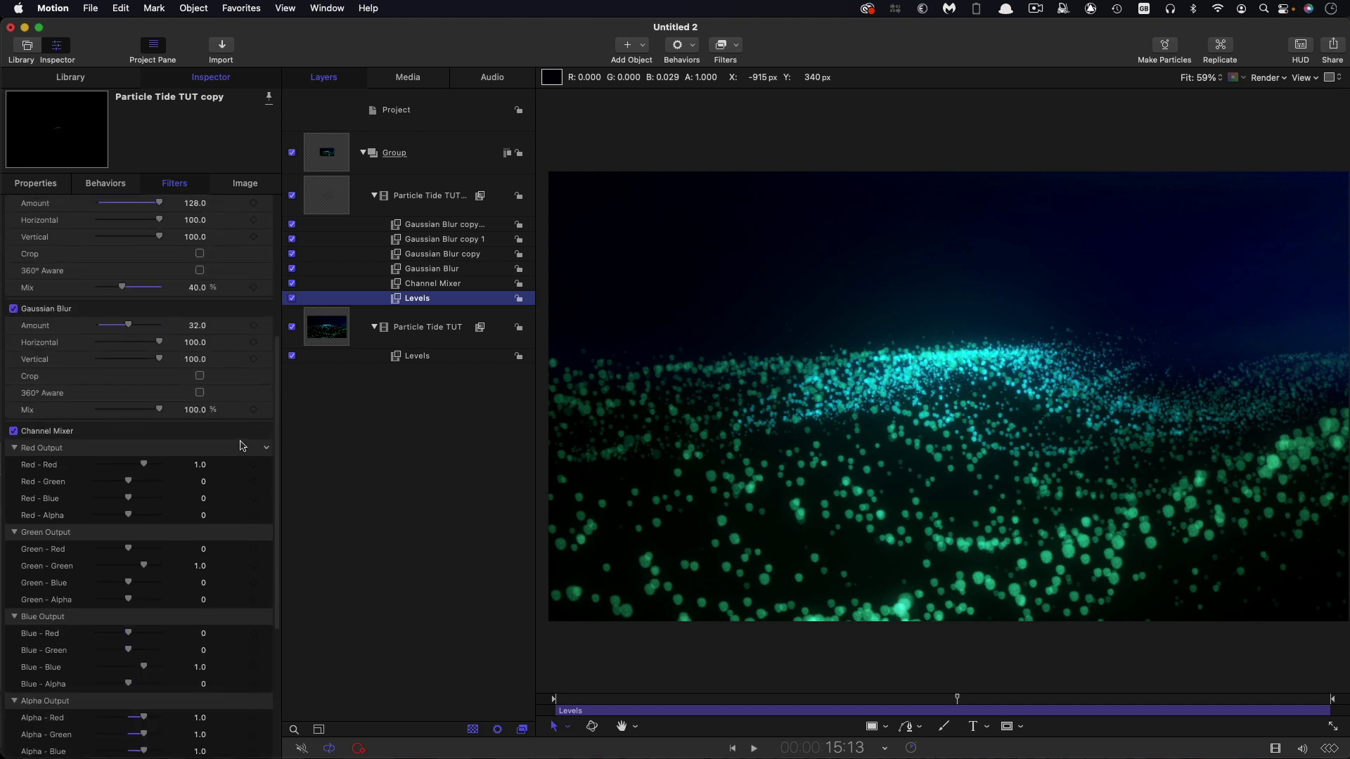
pyautogui.click(248, 430)
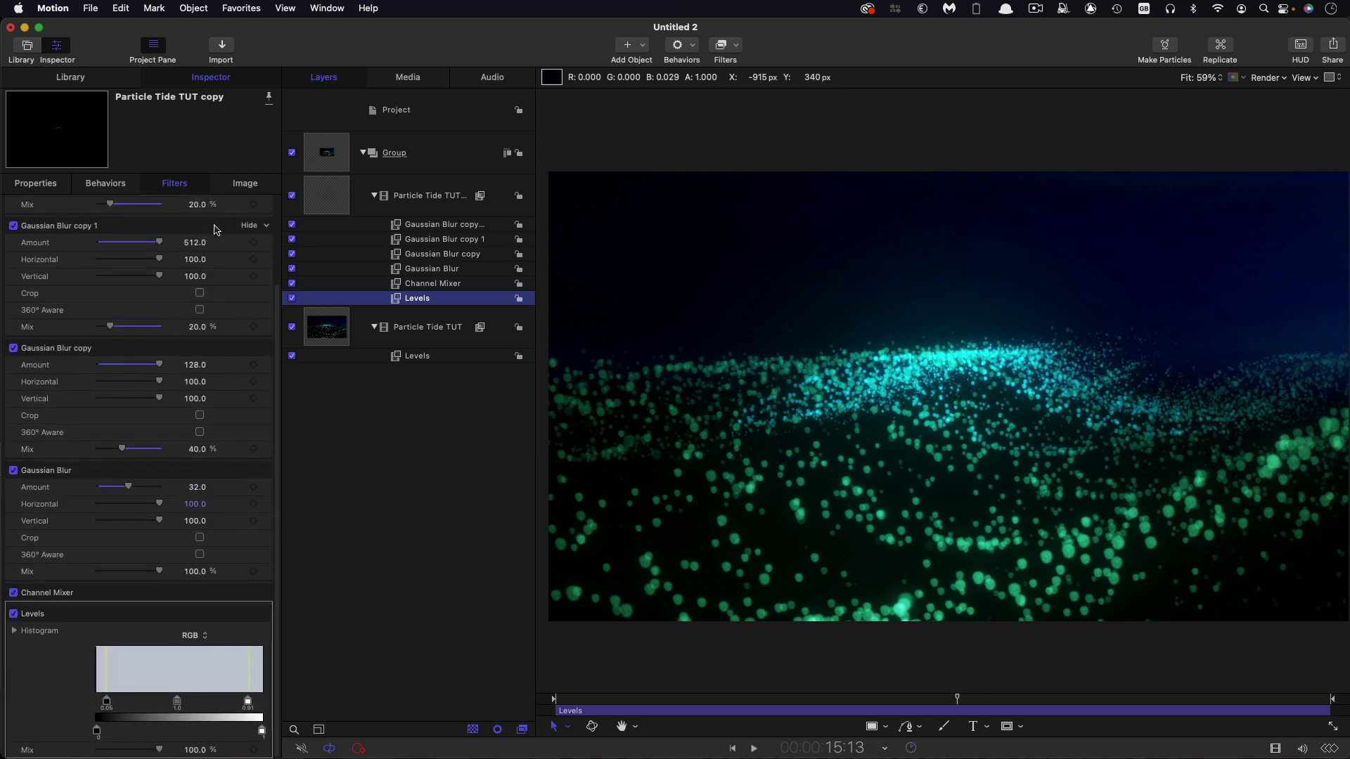
pyautogui.moveTo(248, 705)
pyautogui.mouseDown()
pyautogui.moveTo(191, 707)
pyautogui.moveTo(218, 708)
pyautogui.mouseUp()
pyautogui.click(322, 161)
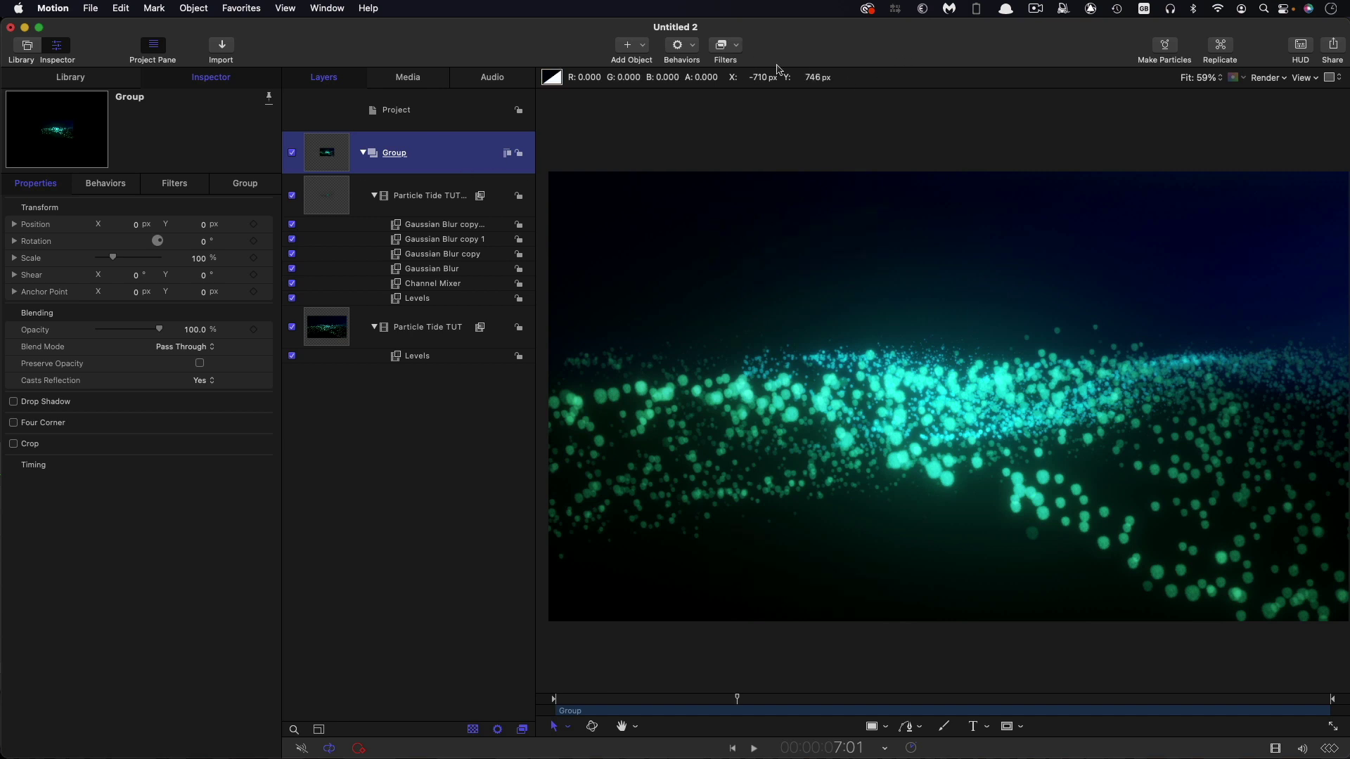
# Apply a Stylize > Add Noise filter to the Group
pyautogui.click(727, 44)
pyautogui.moveTo(752, 567)
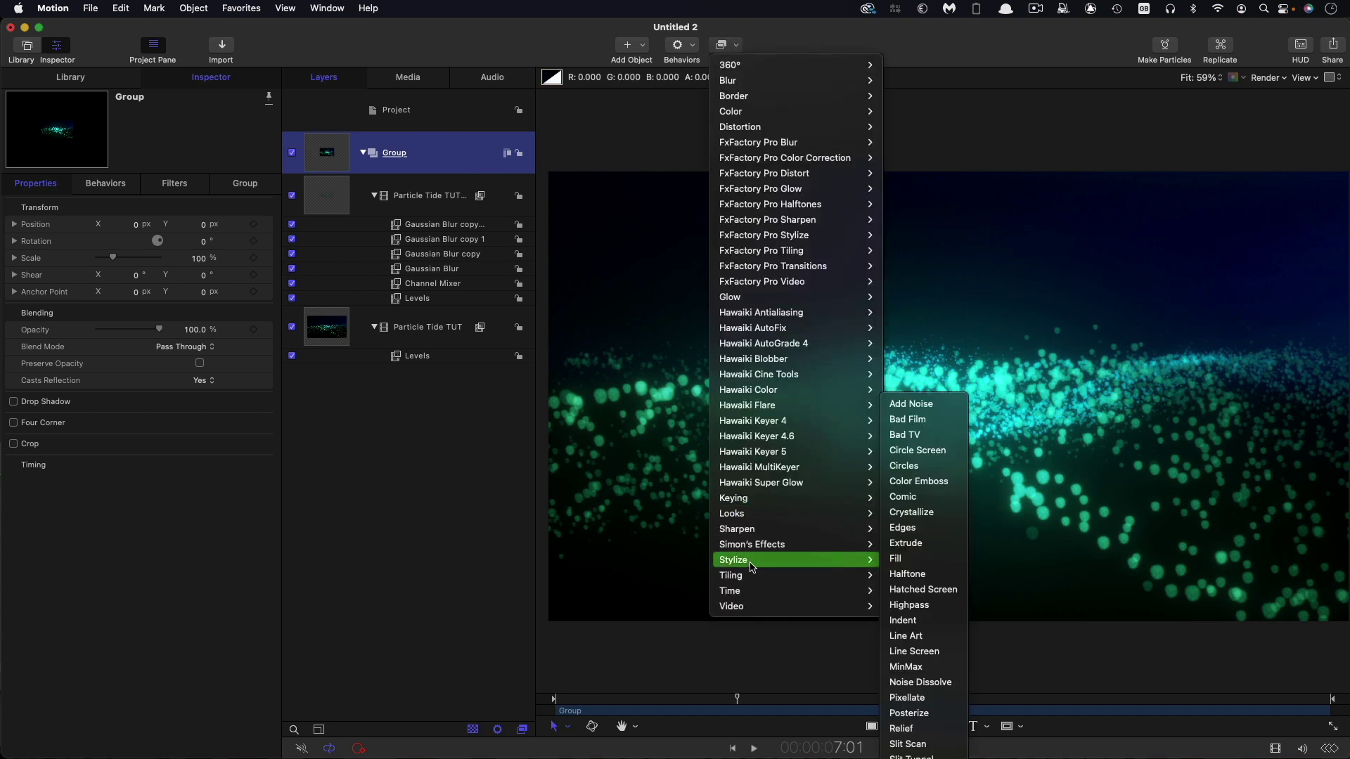
pyautogui.click(914, 403)
# Set the noise to Gaussian Noise (Film Grain), lower the mix to 6%, and preview playback
pyautogui.click(184, 243)
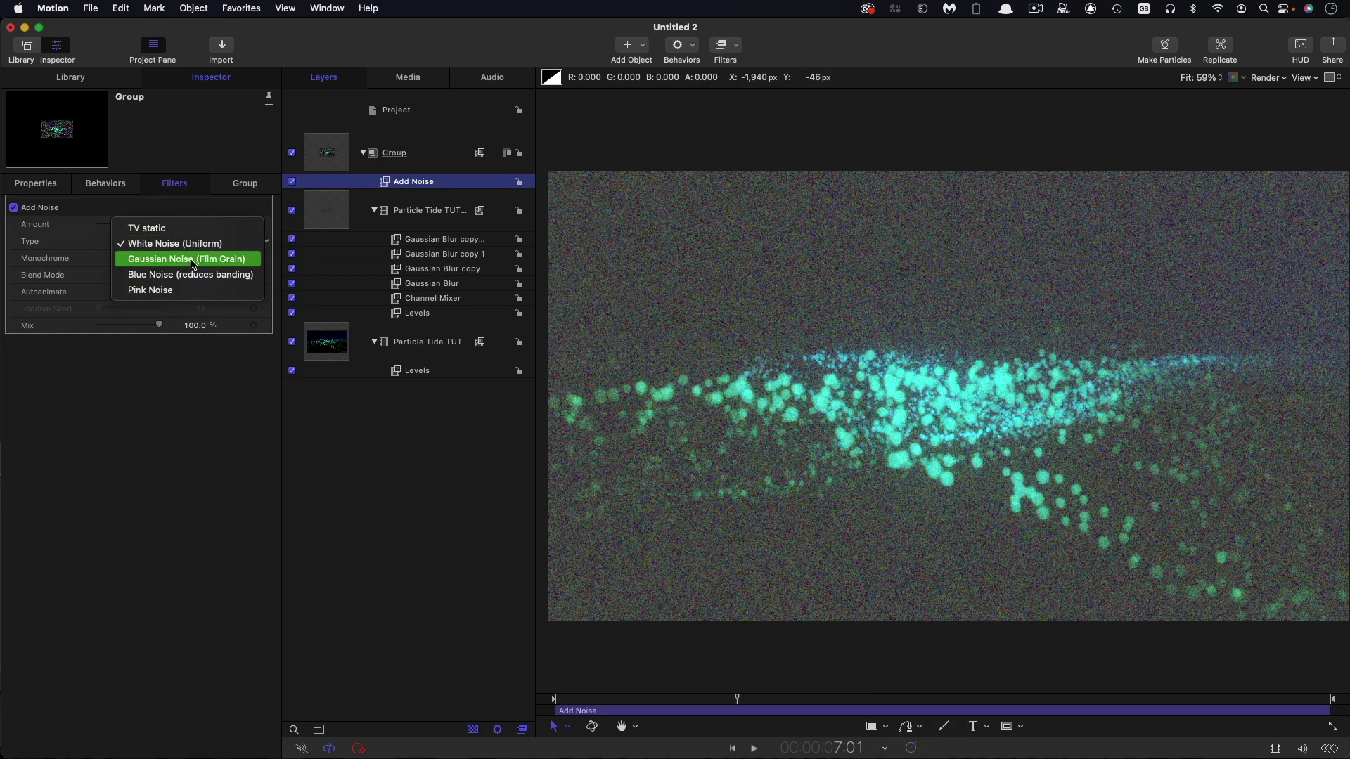
pyautogui.click(194, 260)
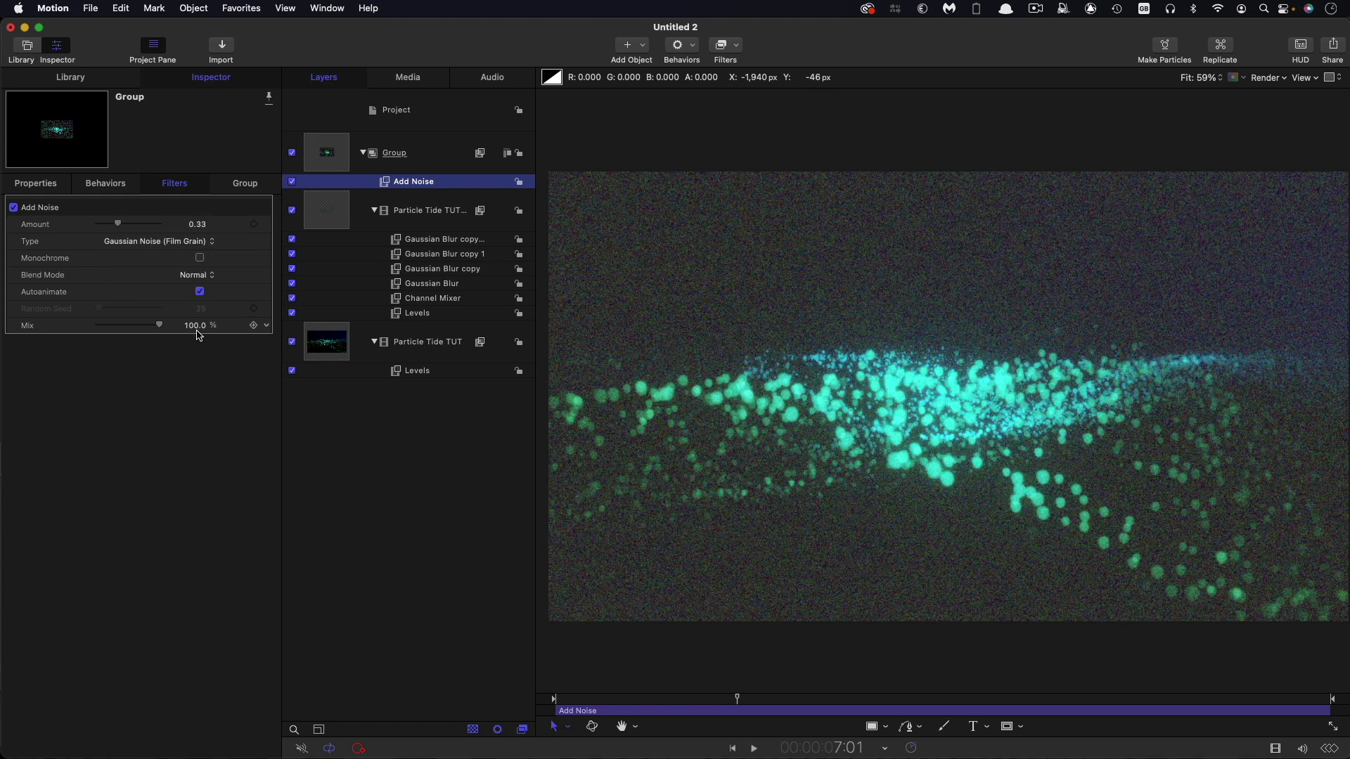
pyautogui.moveTo(197, 328); pyautogui.dragTo(195, 327)
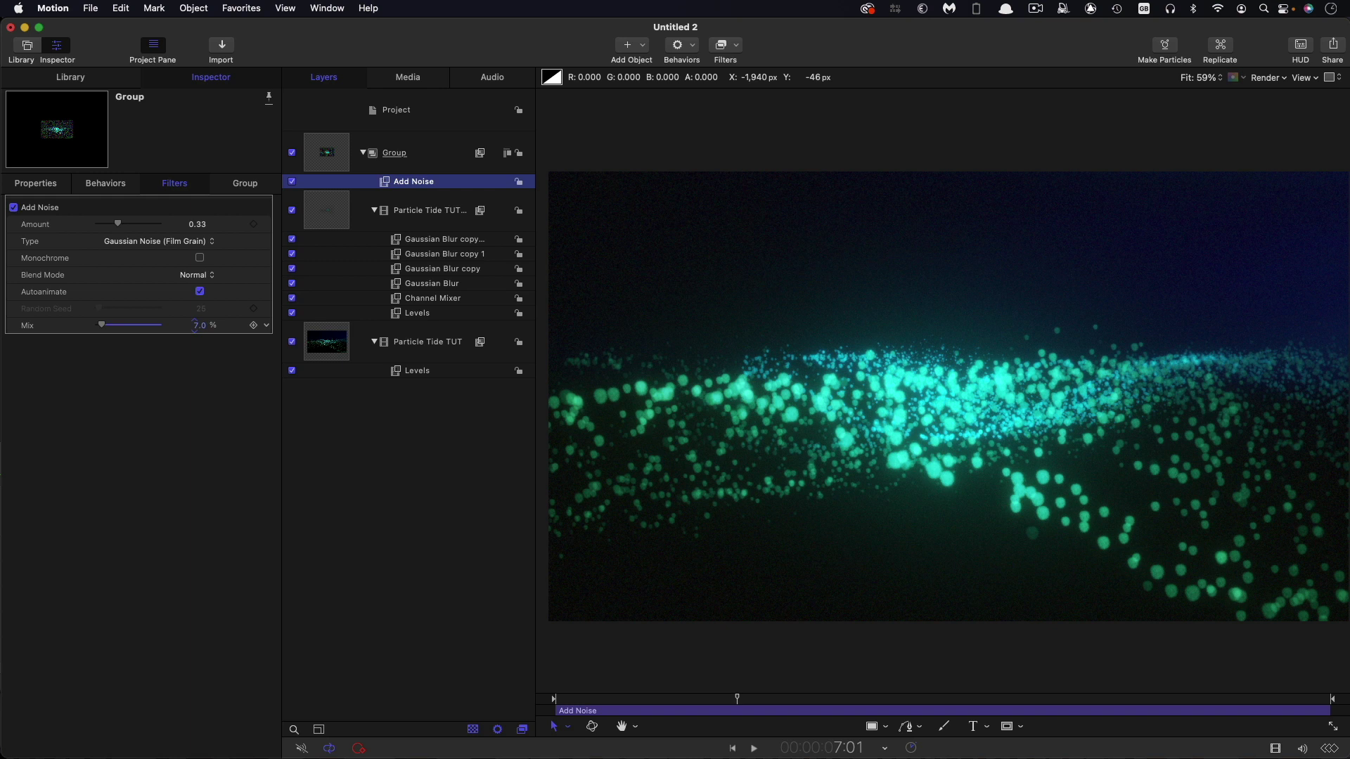
pyautogui.press('space')
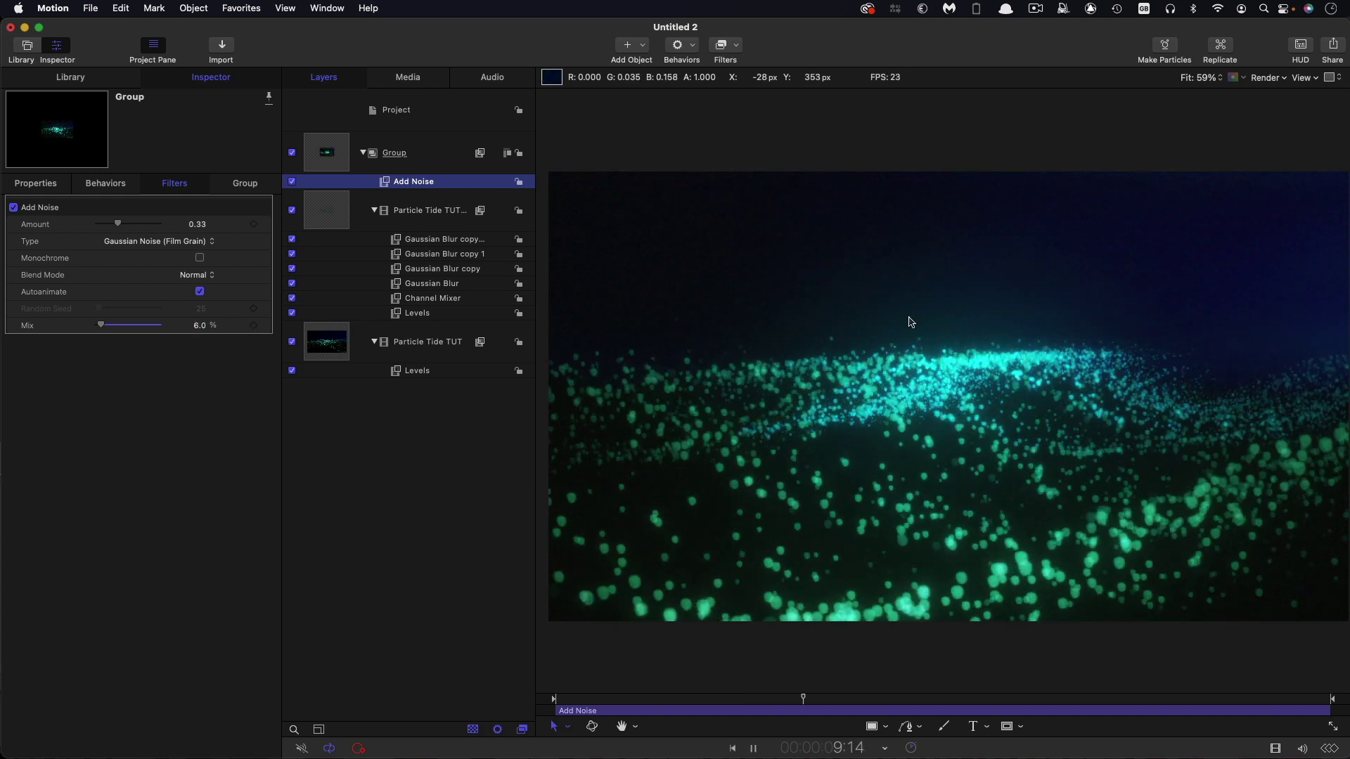